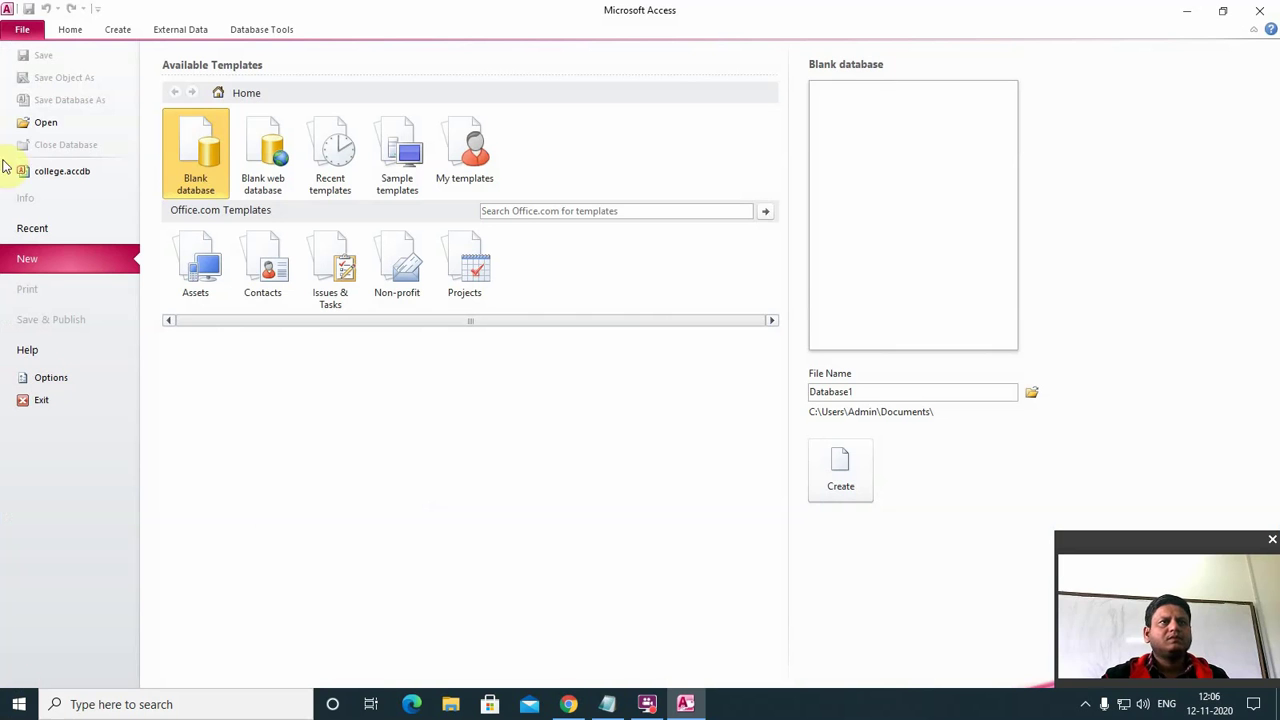
Create a blank database with the file name calculated.
{"action": "double_click", "coordinate": [856, 392]}
{"action": "key", "text": "BackSpace"}
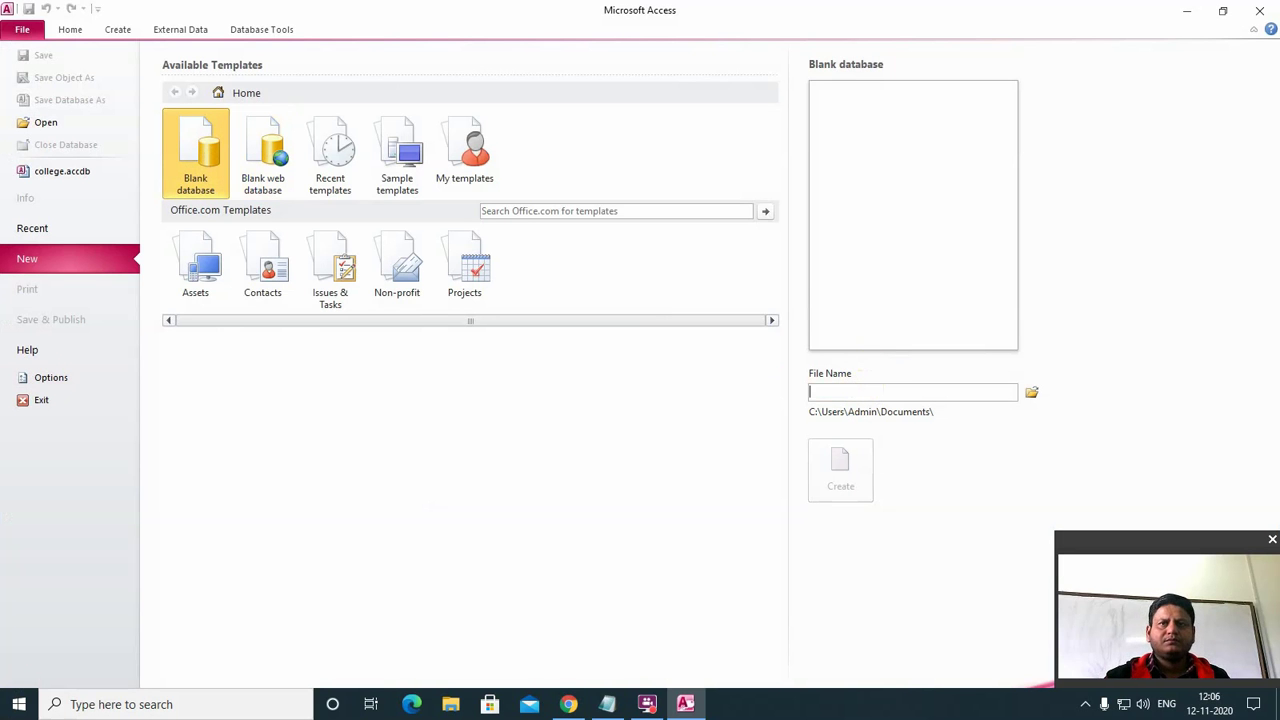
{"action": "type", "text": "cal"}
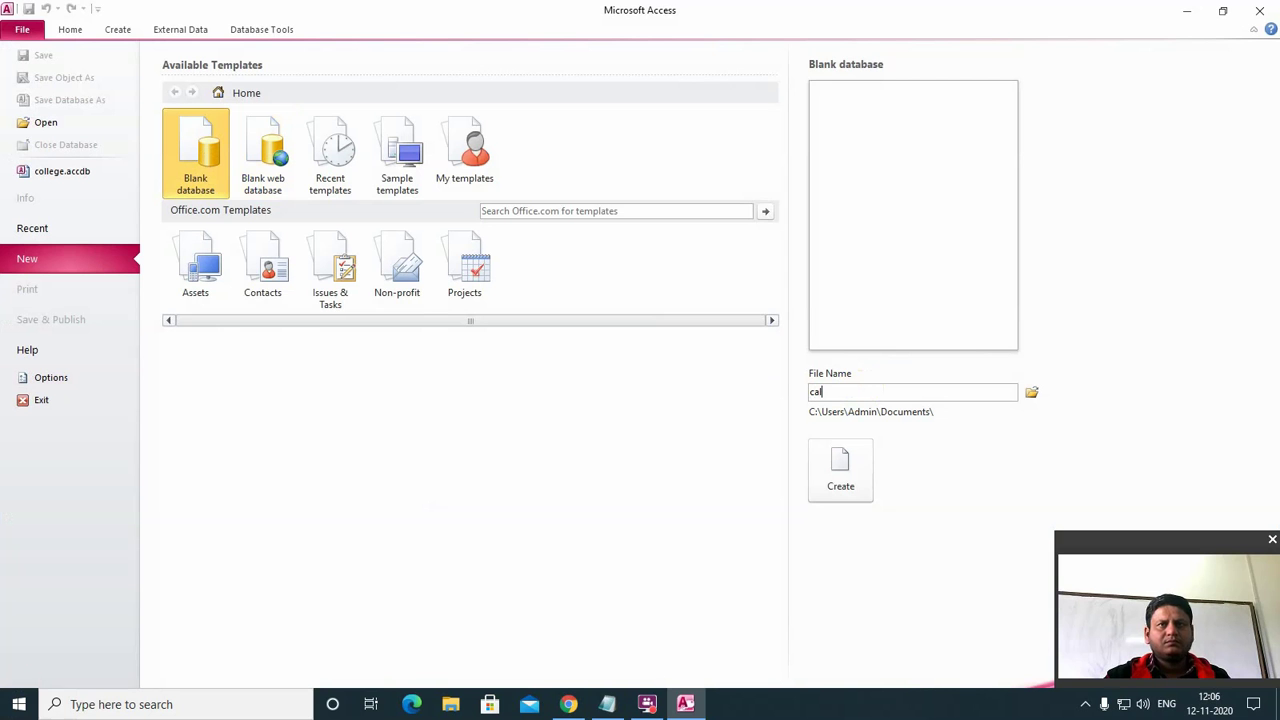
{"action": "type", "text": "culated"}
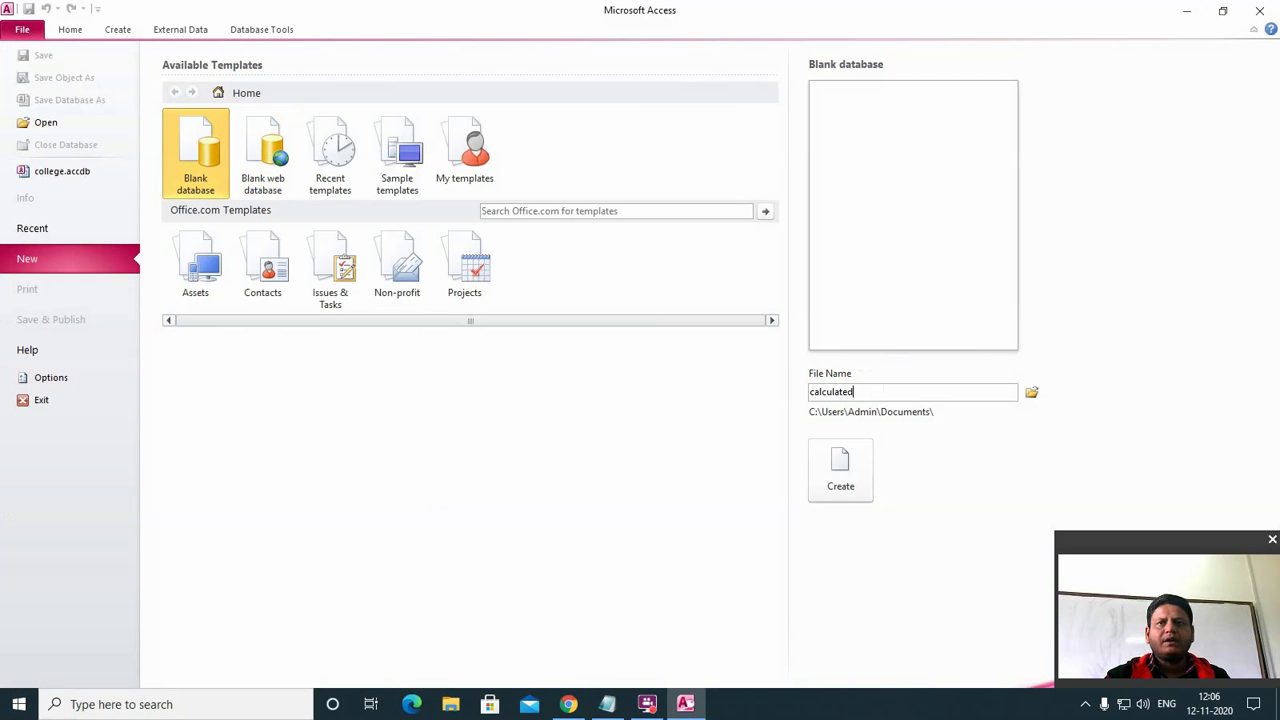
{"action": "key", "text": "Return"}
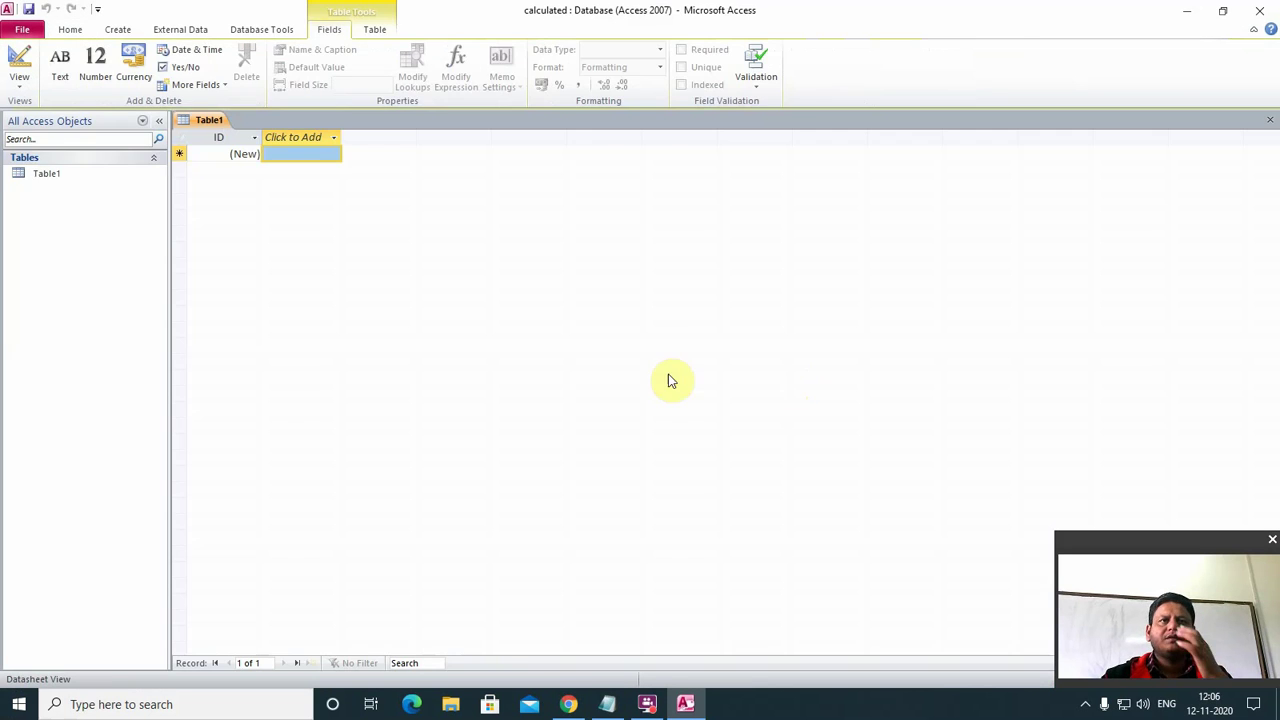
Close the default table and start a new table in Design view.
{"action": "left_click", "coordinate": [1271, 119]}
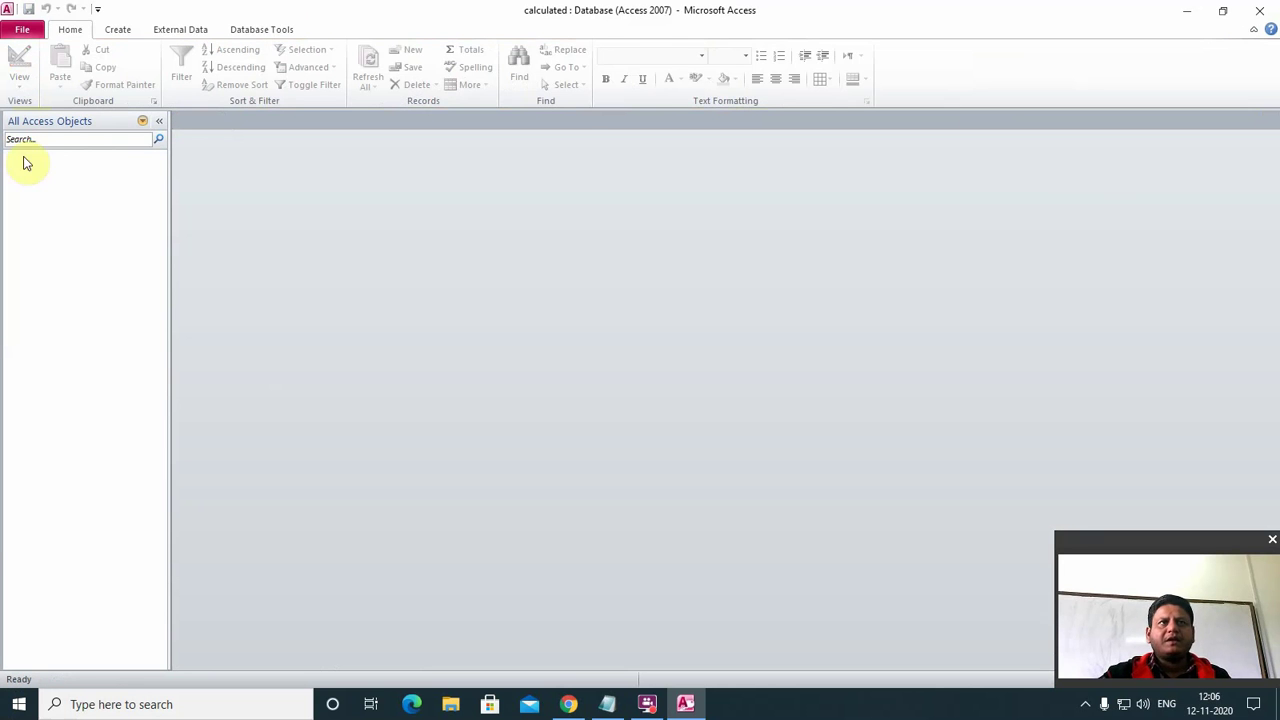
{"action": "left_click", "coordinate": [114, 29]}
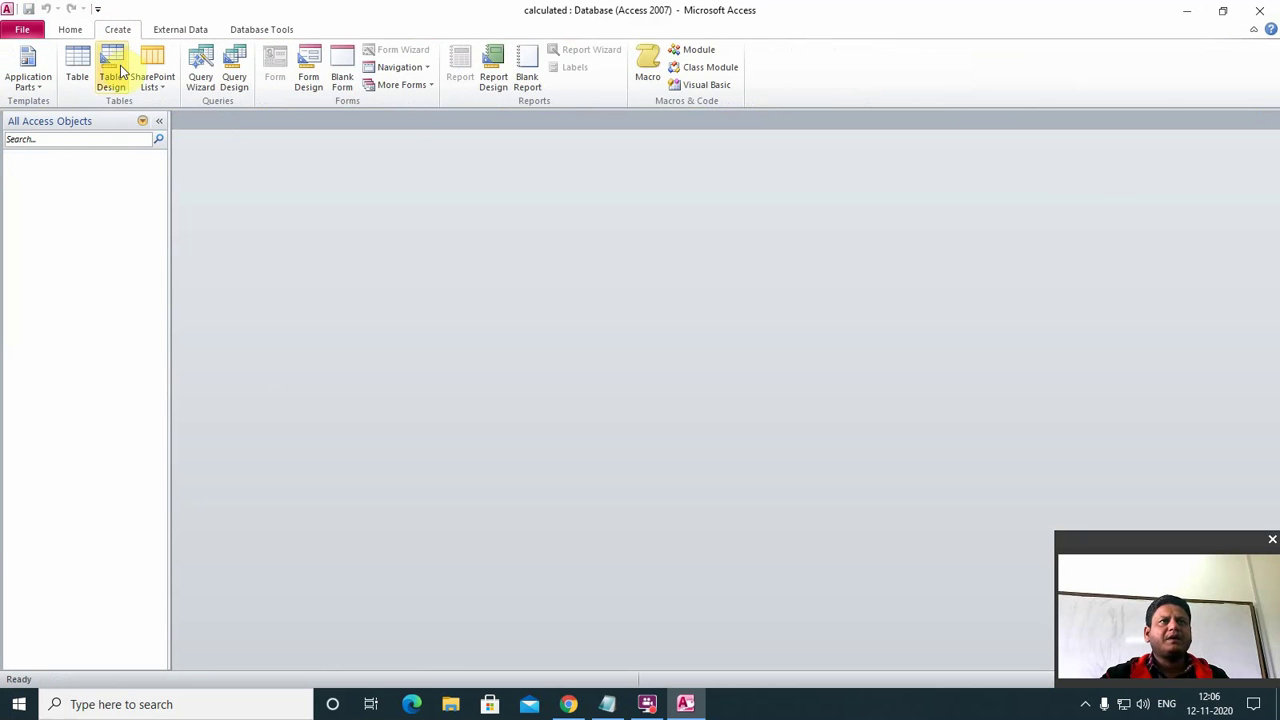
{"action": "left_click", "coordinate": [110, 62]}
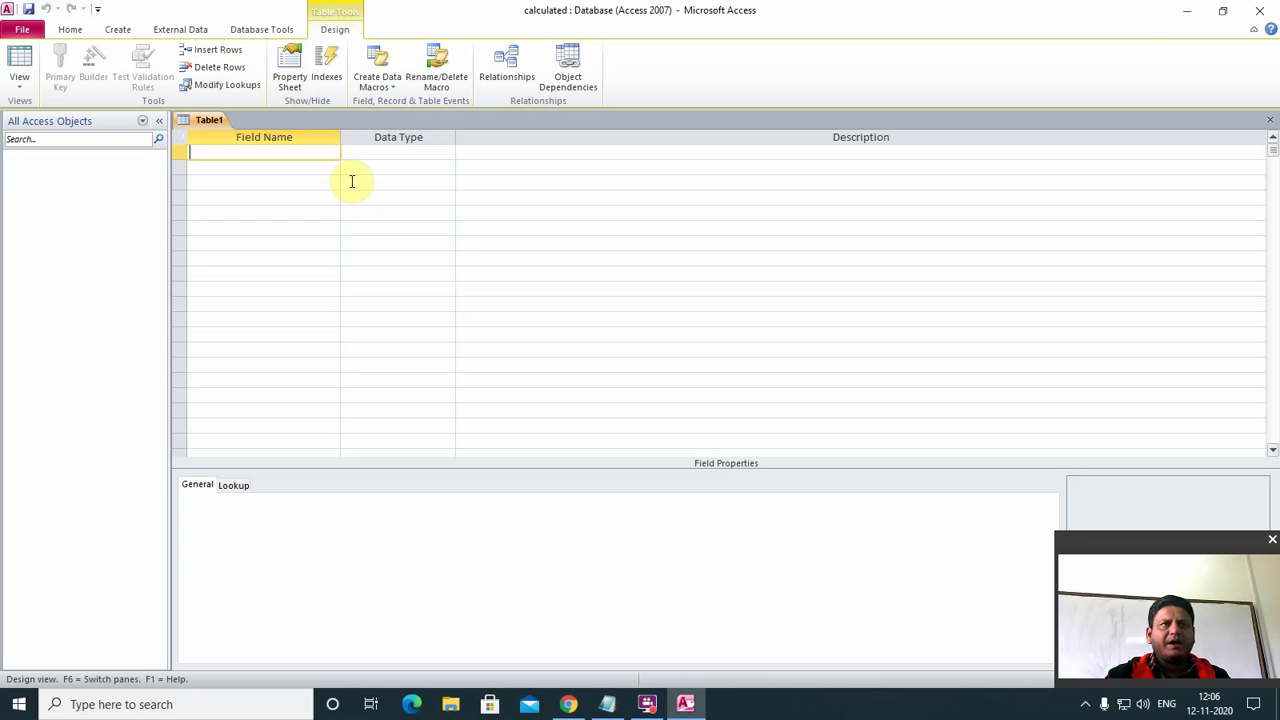
Add a first field named id with the AutoNumber data type to the new table.
{"action": "type", "text": "id"}
{"action": "key", "text": "Tab"}
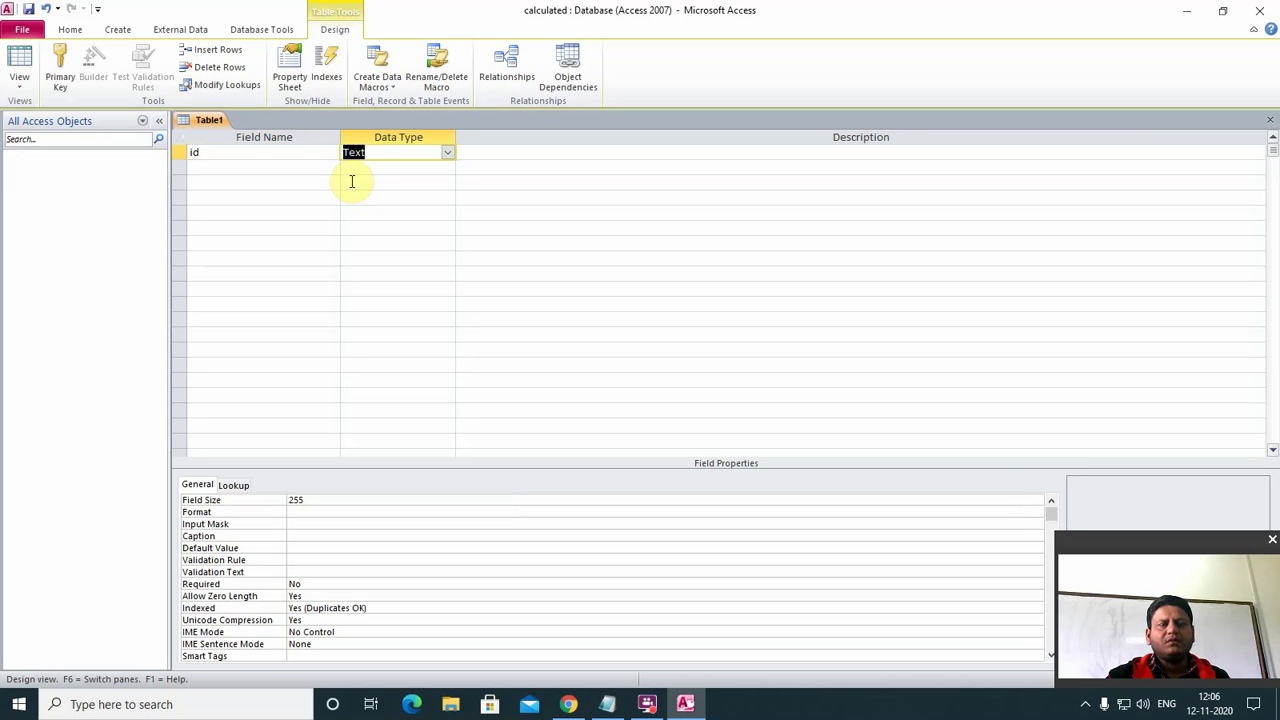
{"action": "type", "text": "a"}
{"action": "key", "text": "Tab"}
{"action": "key", "text": "Tab"}
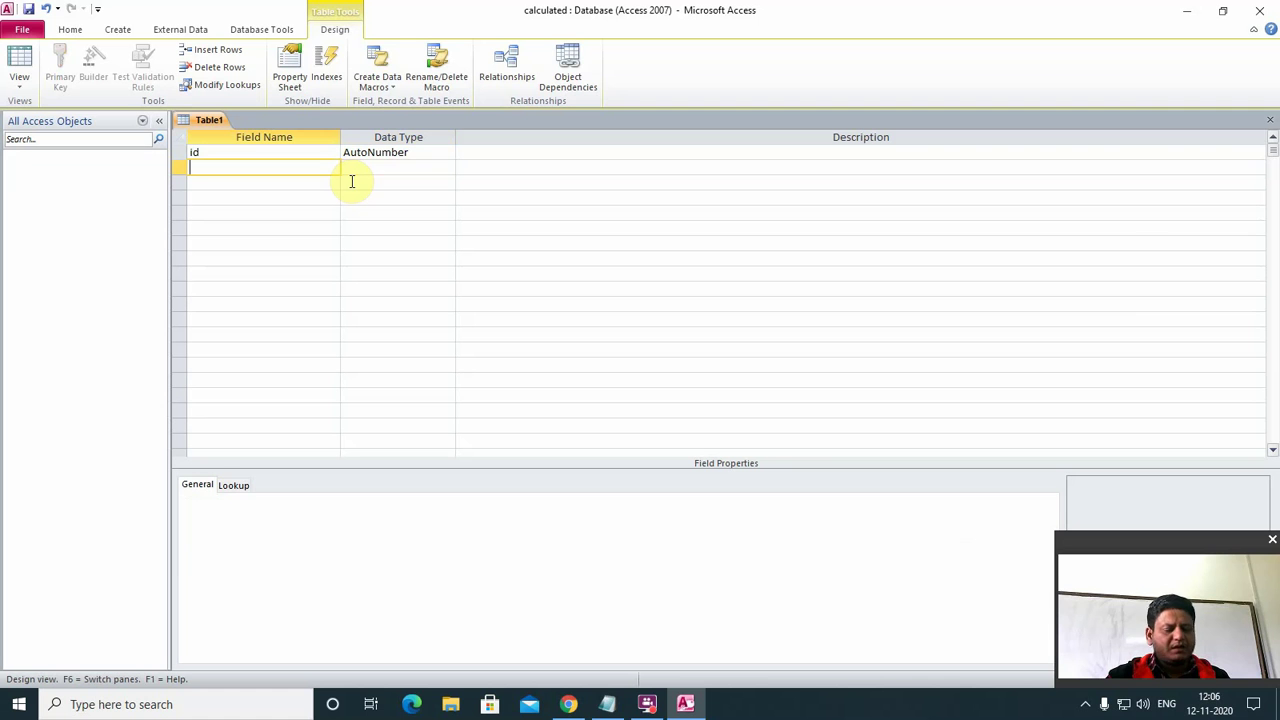
Add a field named C_Name below id, with the Text data type.
{"action": "type", "text": "c"}
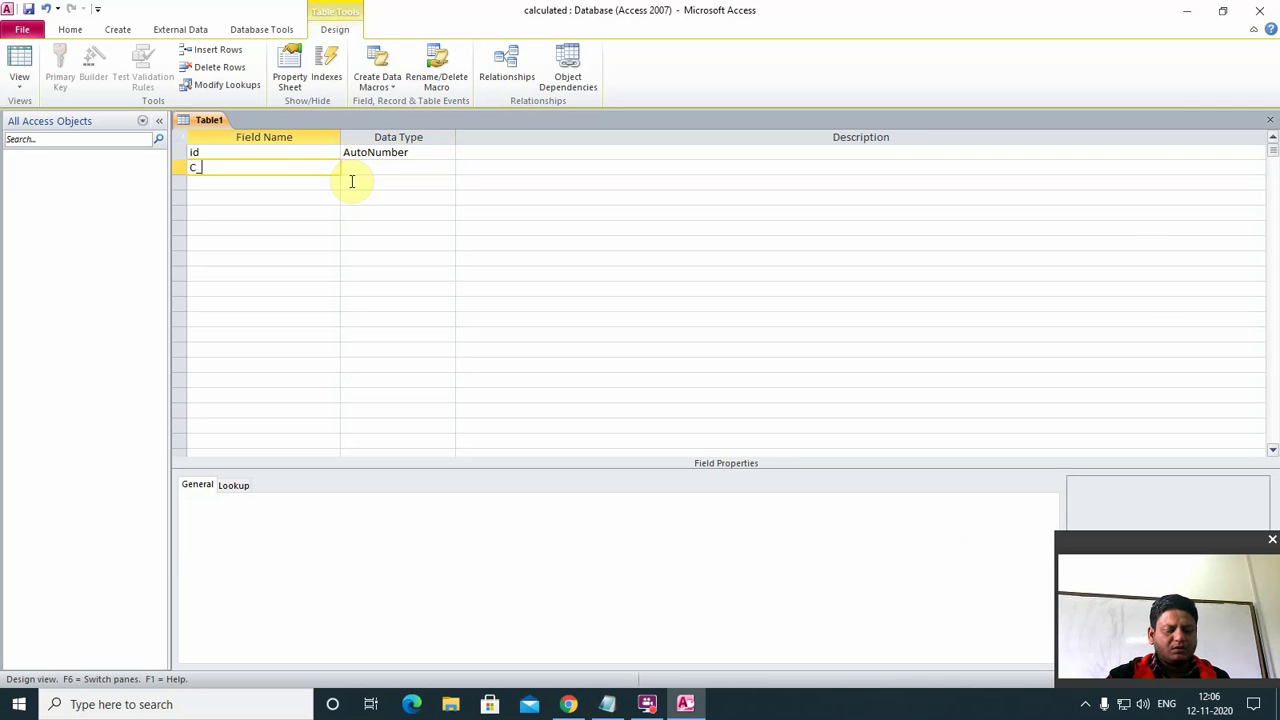
{"action": "type", "text": "_n"}
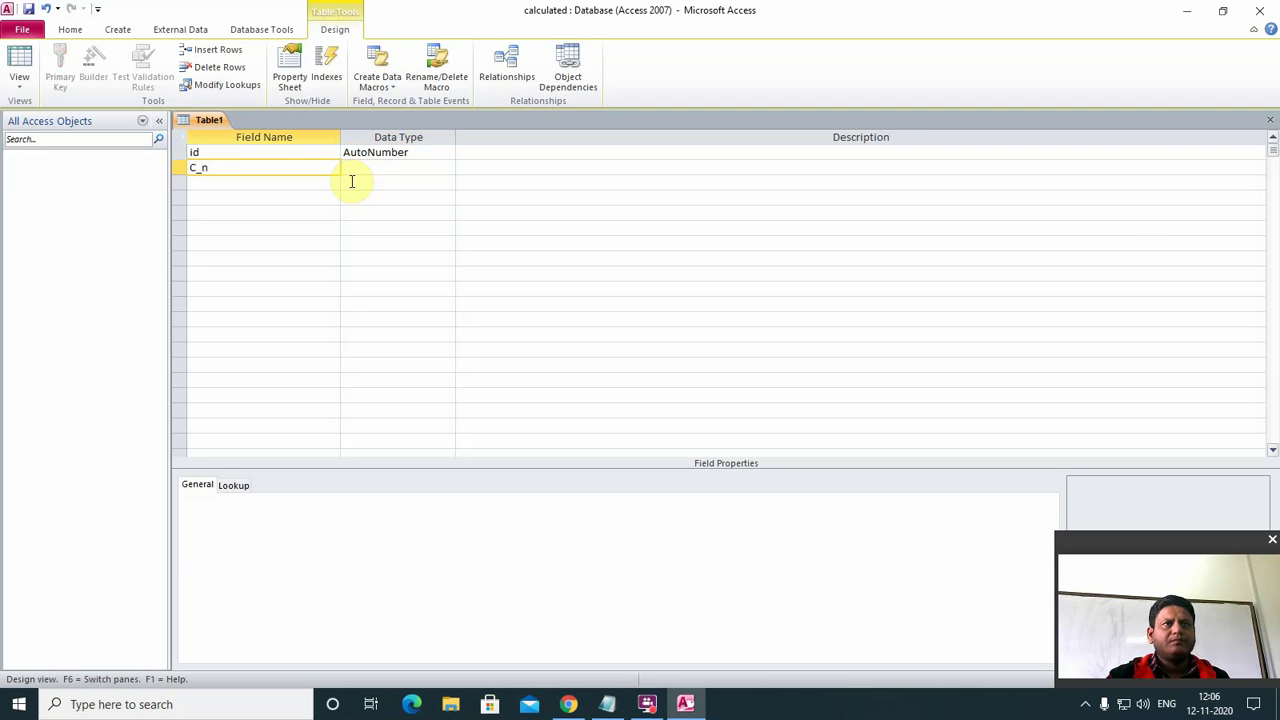
{"action": "type", "text": "a"}
{"action": "key", "text": "BackSpace"}
{"action": "key", "text": "BackSpace"}
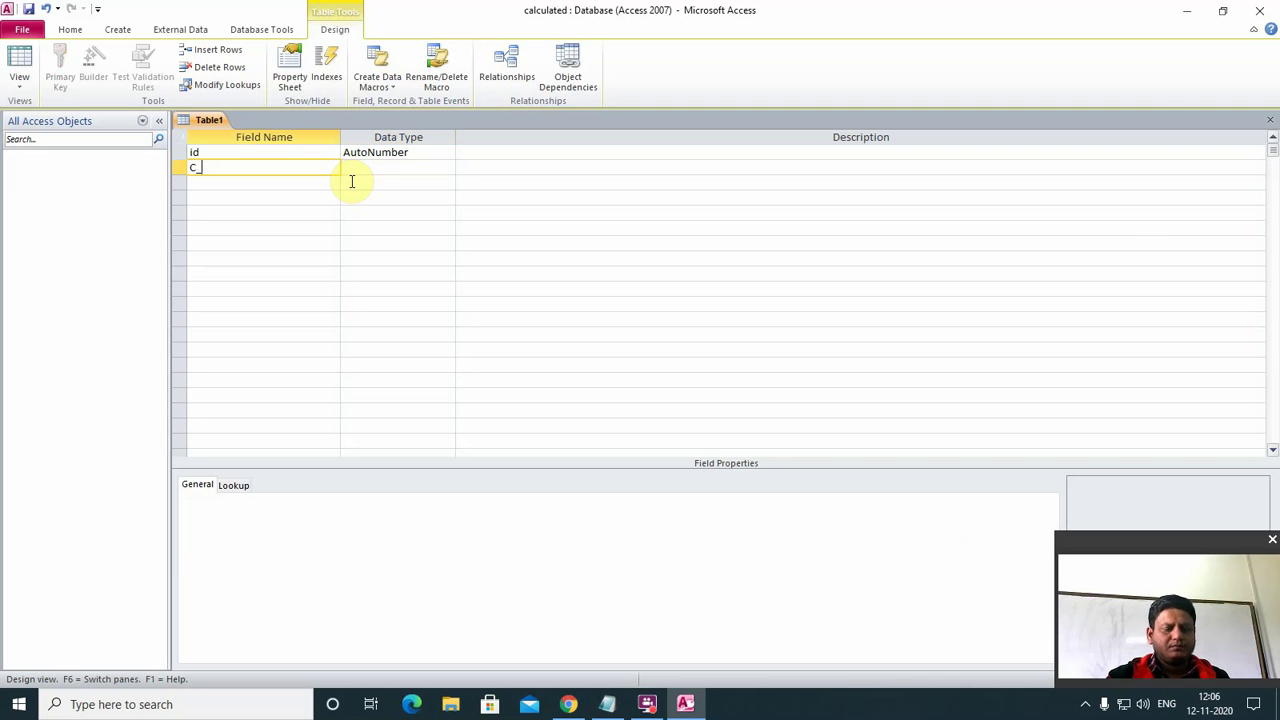
{"action": "type", "text": "Name"}
{"action": "key", "text": "Tab"}
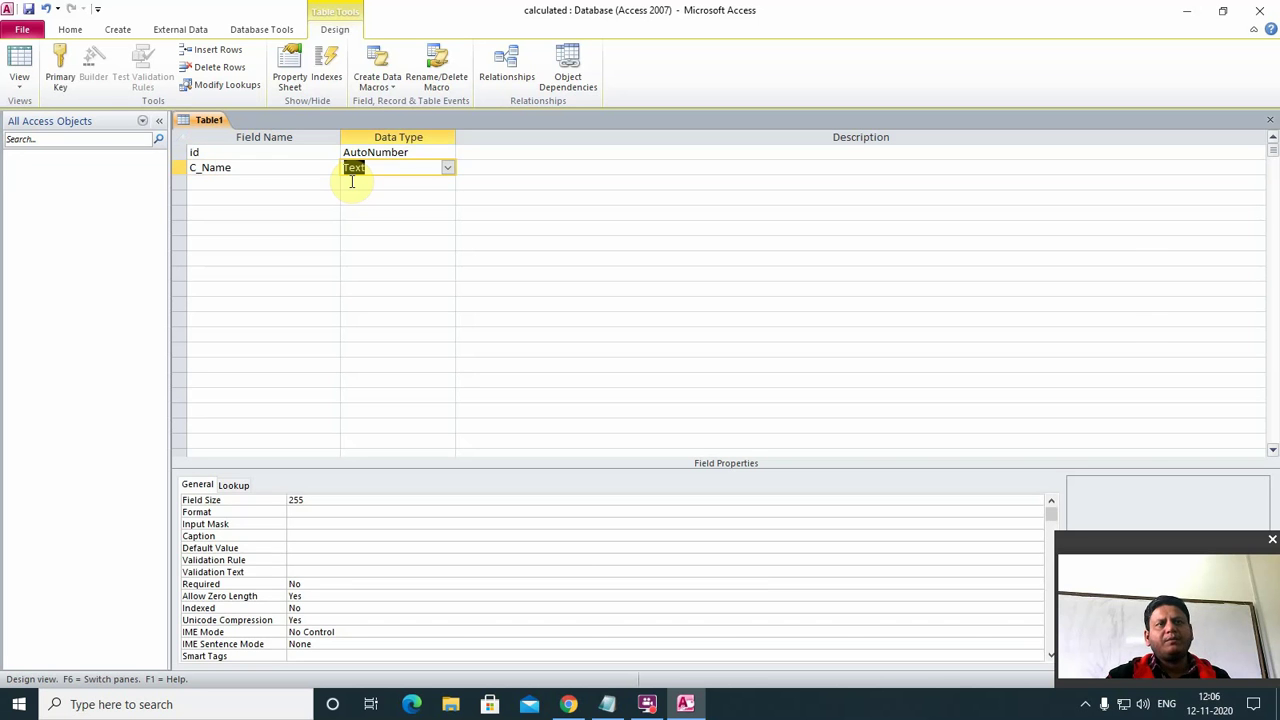
{"action": "key", "text": "Down"}
{"action": "key", "text": "Left"}
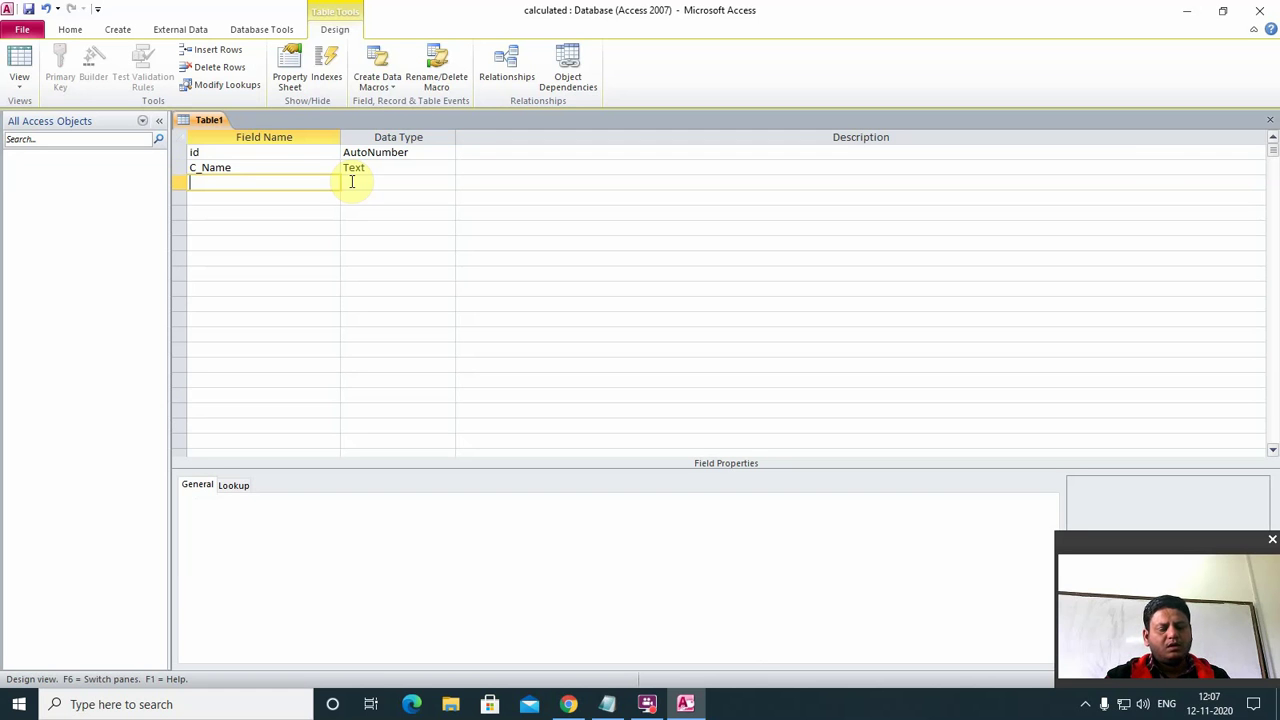
Add a field named is_date below C_Name, with the Date/Time data type.
{"action": "type", "text": "is"}
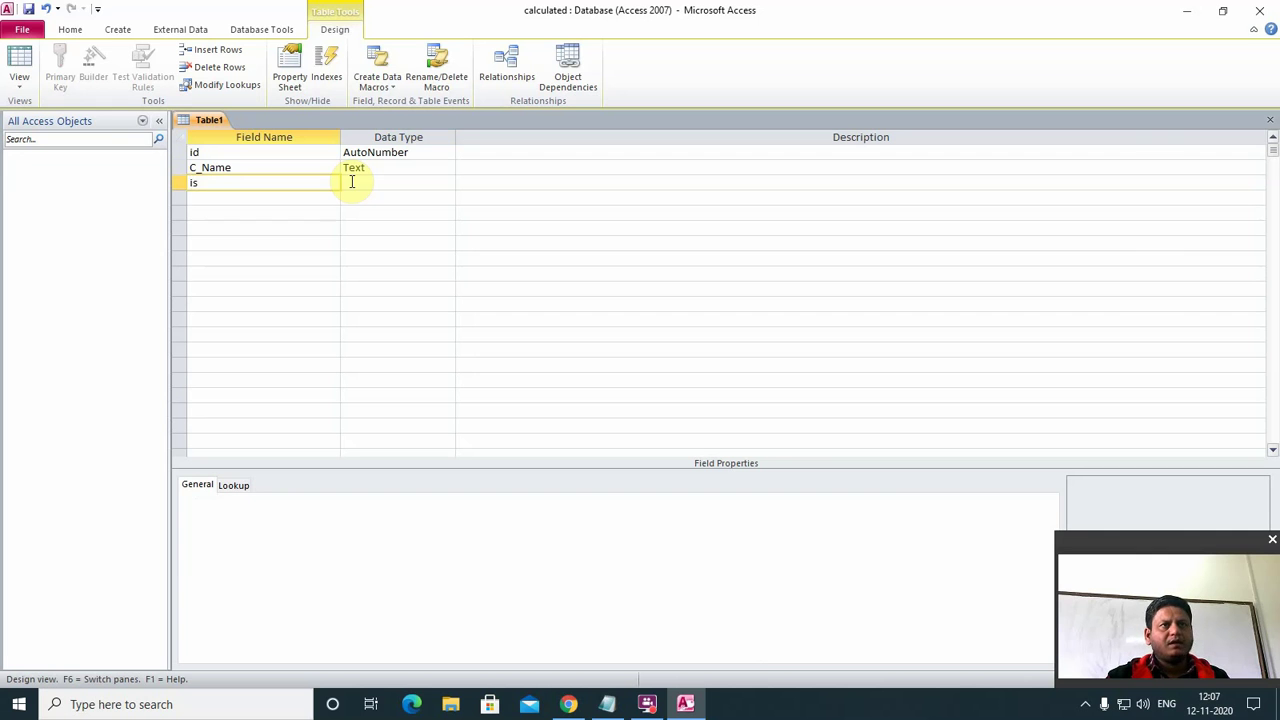
{"action": "type", "text": "_date"}
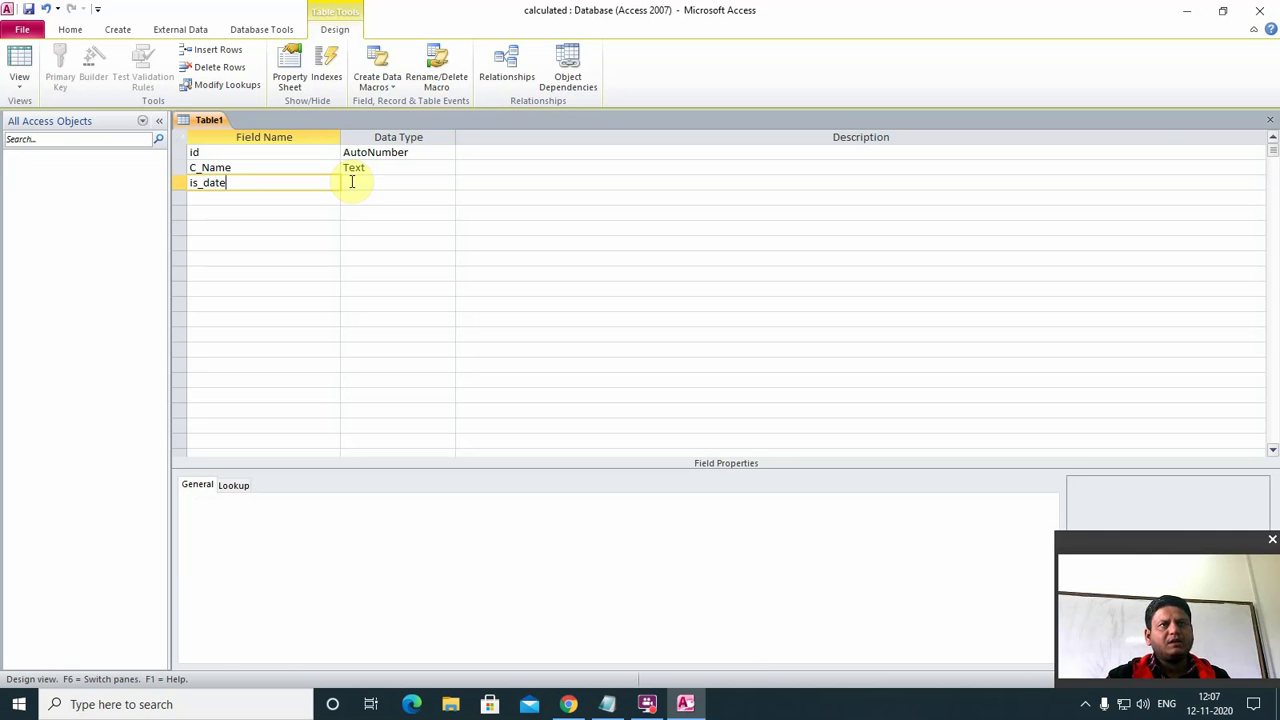
{"action": "key", "text": "Tab"}
{"action": "type", "text": "d"}
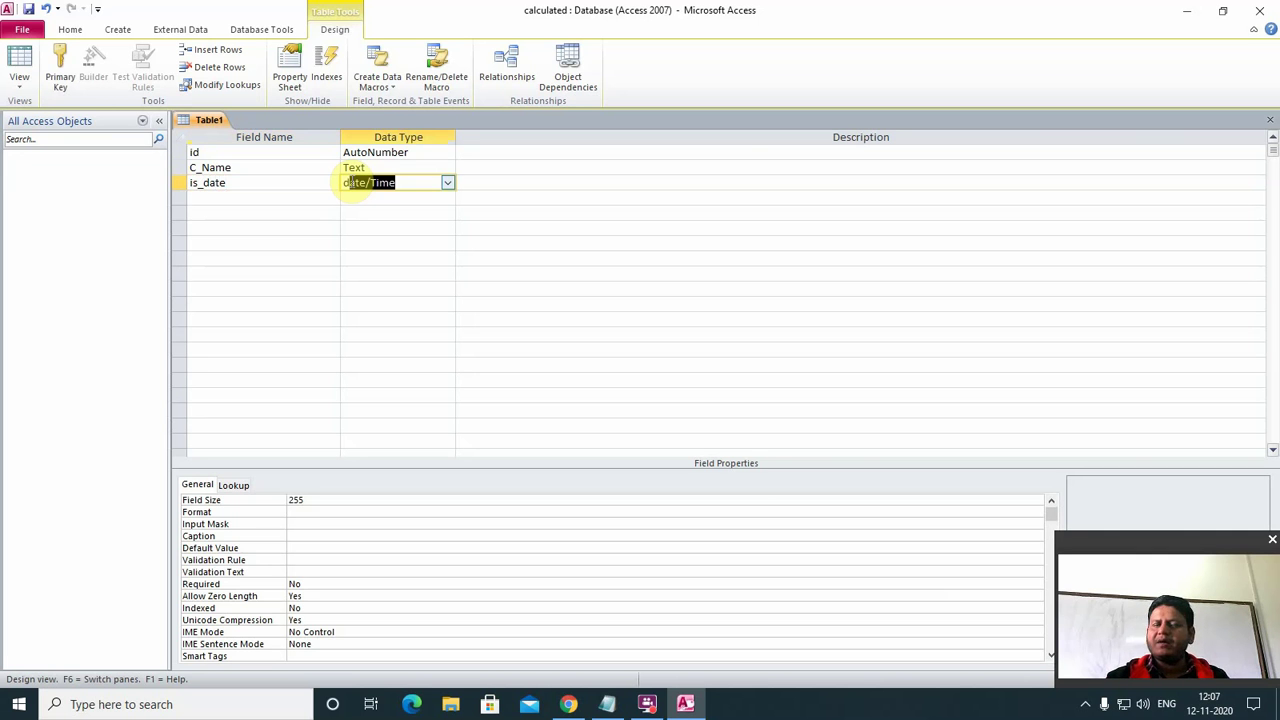
{"action": "key", "text": "Down"}
{"action": "key", "text": "Left"}
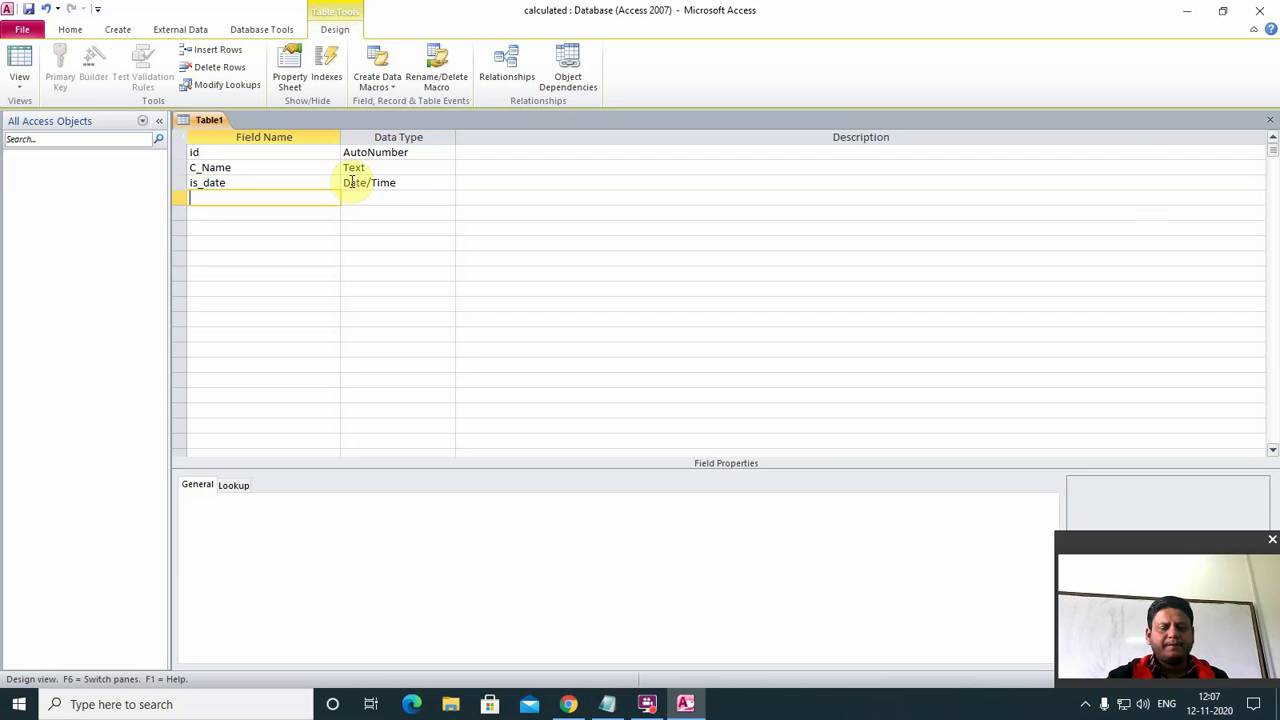
Add a field named City below is_date, with the Text data type.
{"action": "type", "text": "City"}
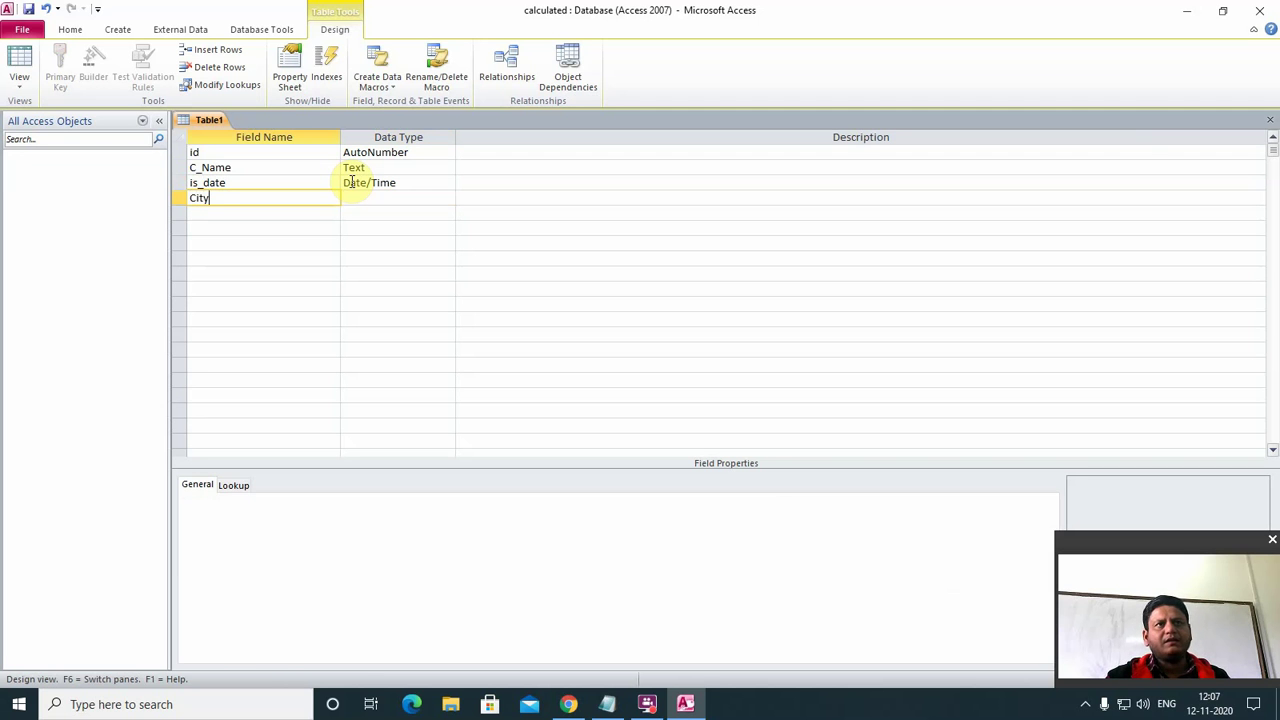
{"action": "key", "text": "Tab"}
{"action": "key", "text": "Down"}
{"action": "key", "text": "Left"}
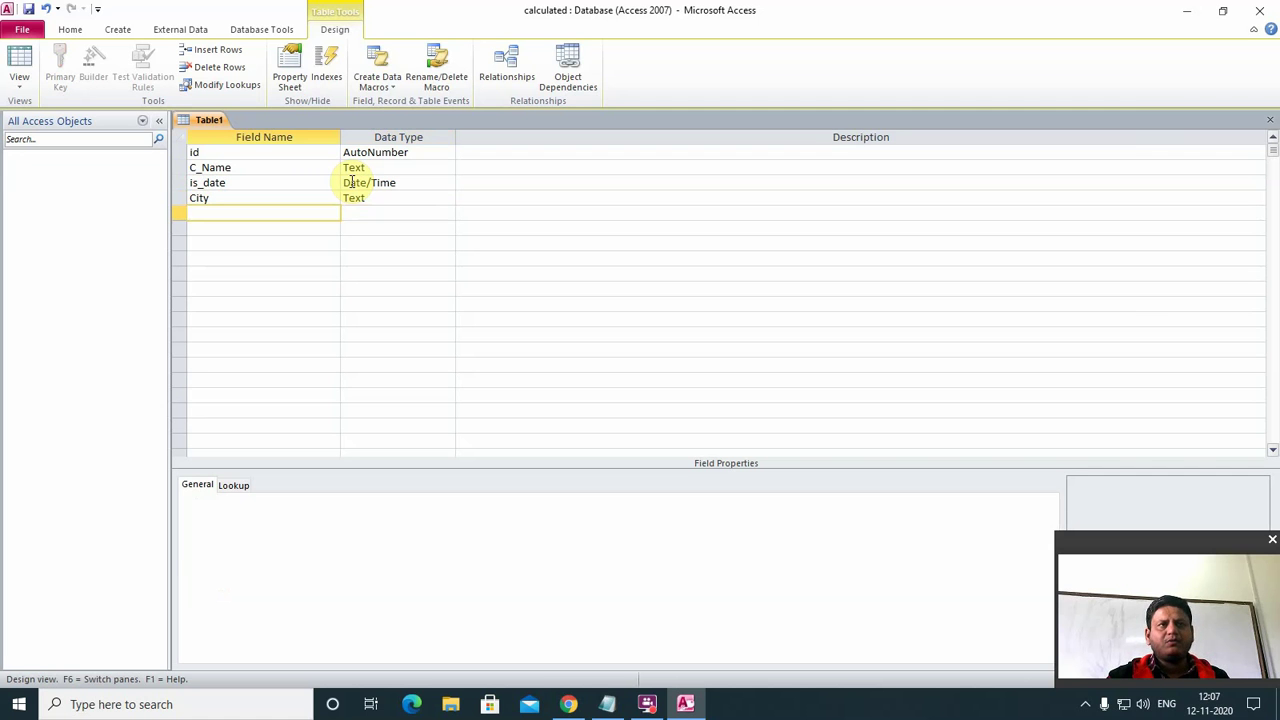
Add a field named Principles_Amt below City, with the Number data type.
{"action": "type", "text": "P"}
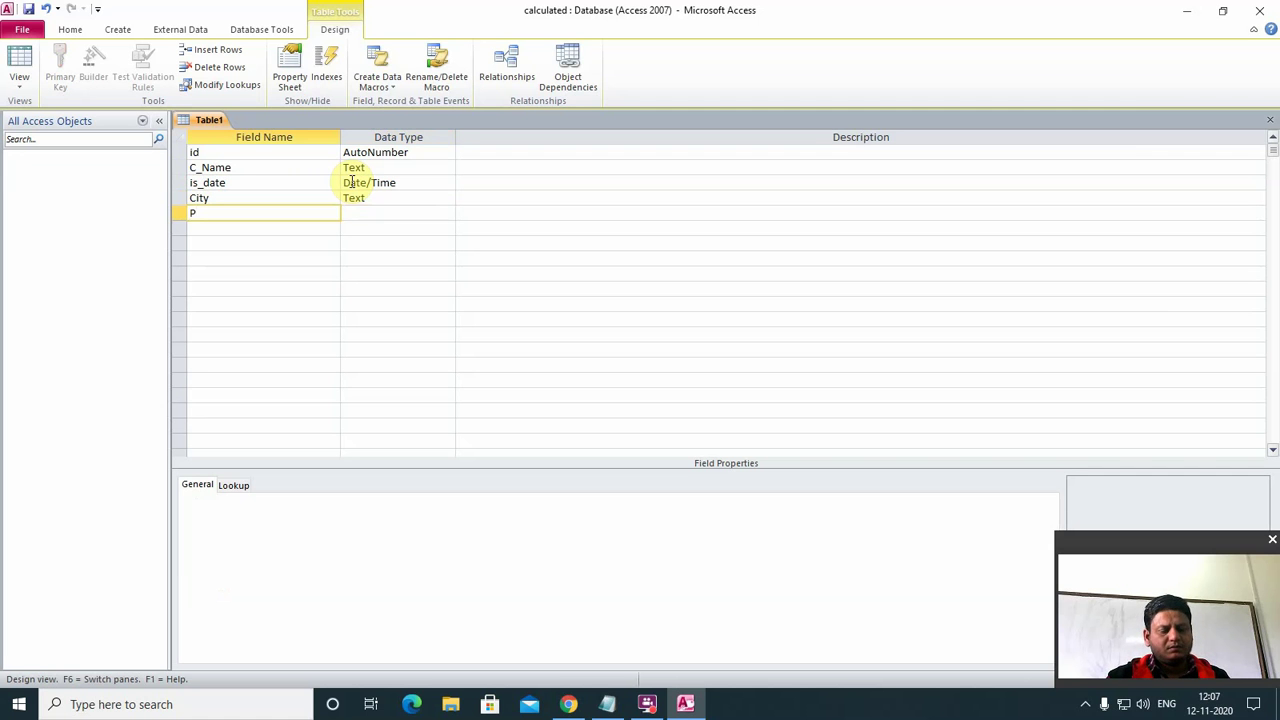
{"action": "type", "text": "rin"}
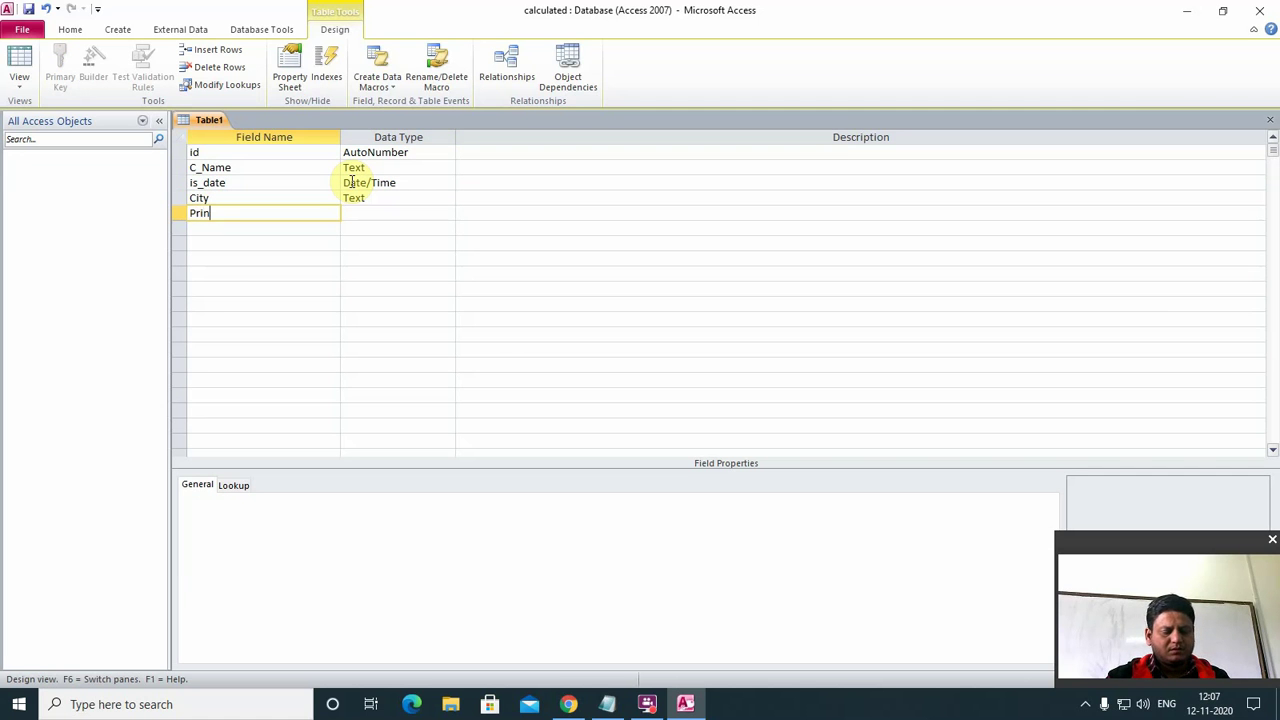
{"action": "type", "text": "ciples"}
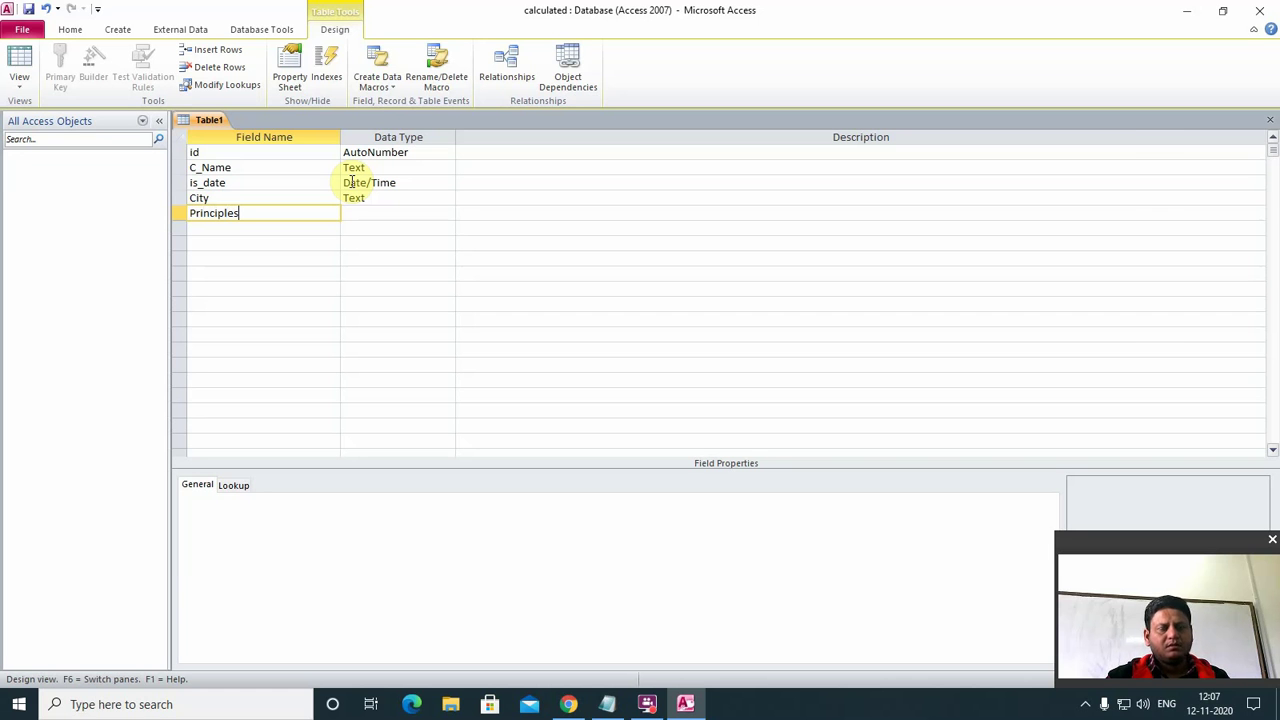
{"action": "type", "text": "_Amt"}
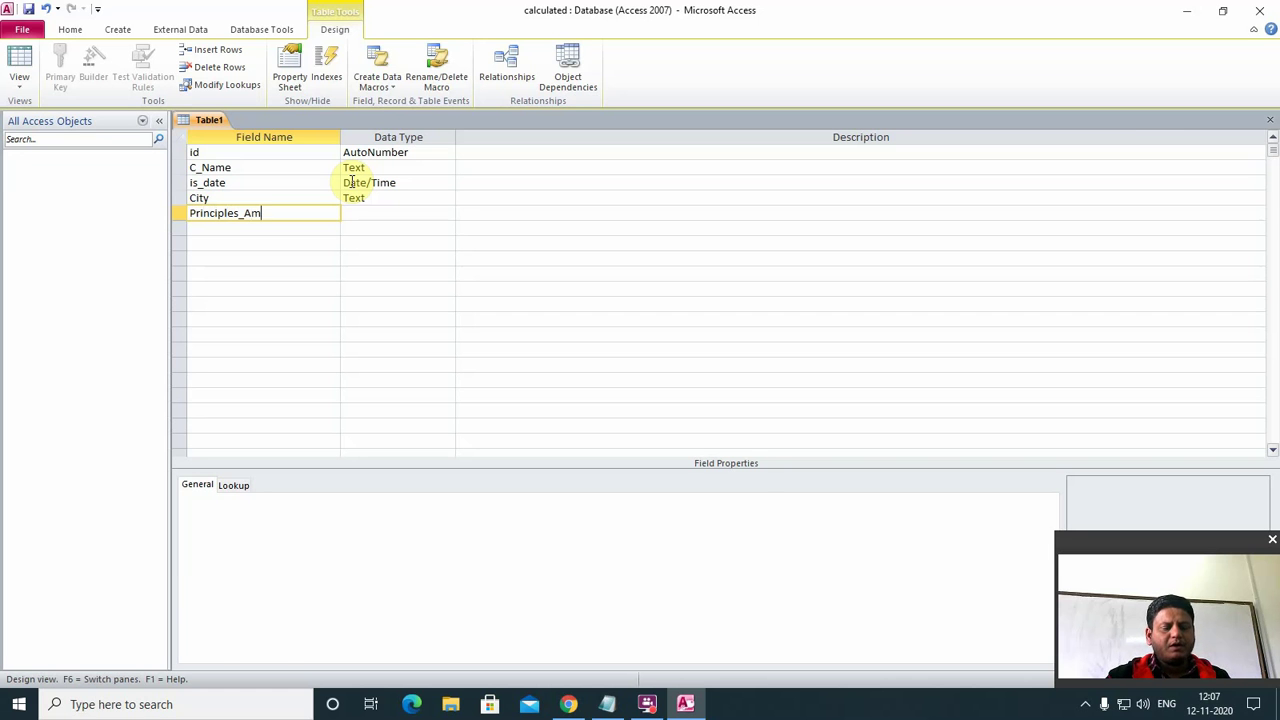
{"action": "key", "text": "Tab"}
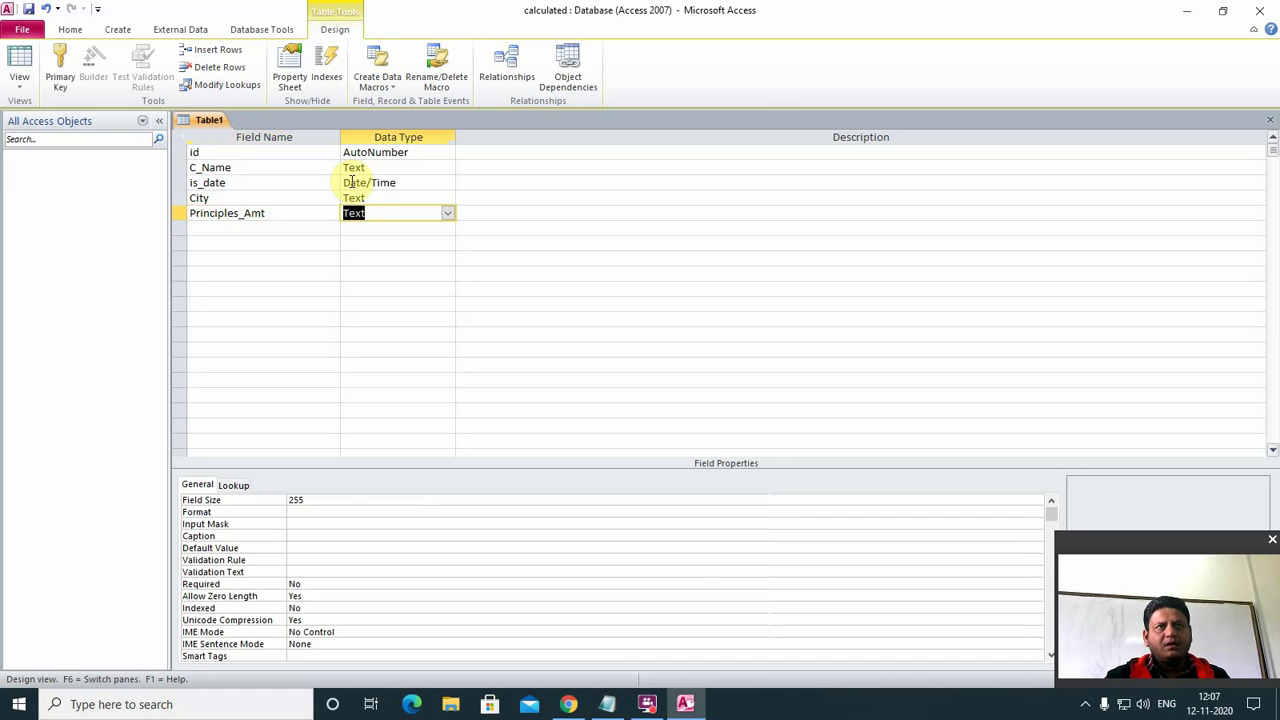
{"action": "type", "text": "Number"}
{"action": "key", "text": "Down"}
{"action": "key", "text": "Left"}
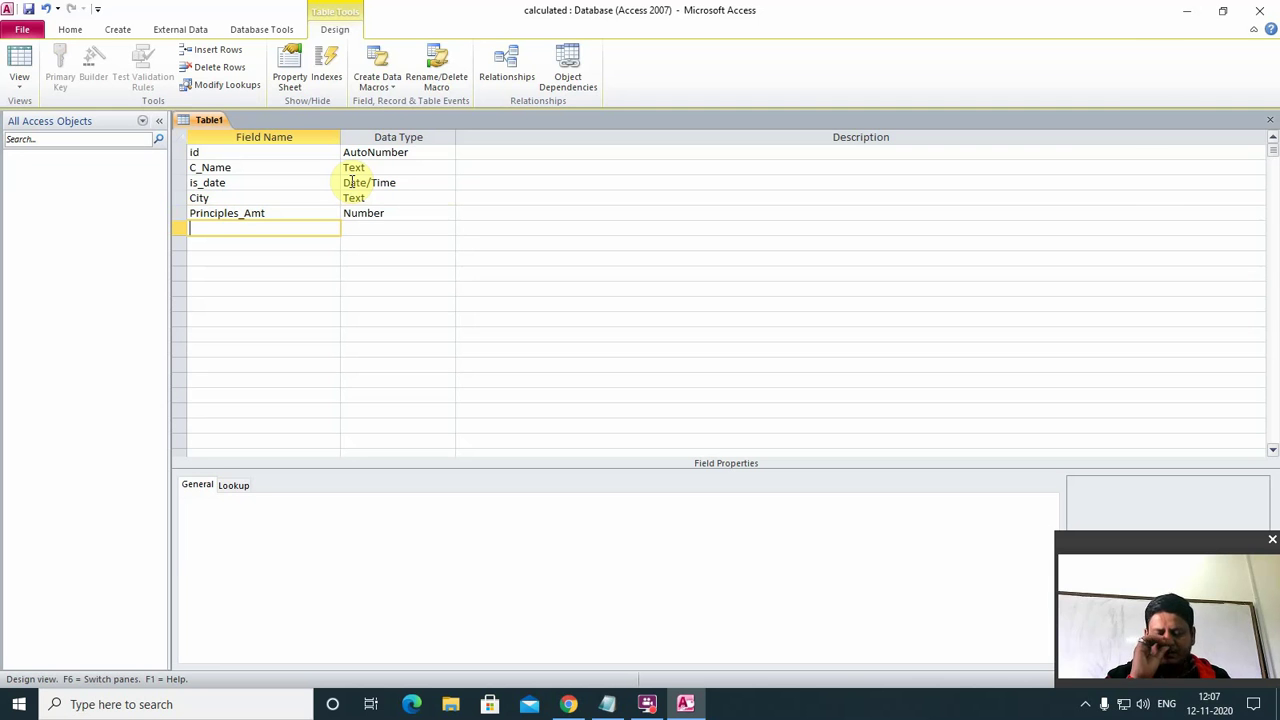
Add a field named Rate below Principles_Amt, with the Number data type.
{"action": "type", "text": "rate"}
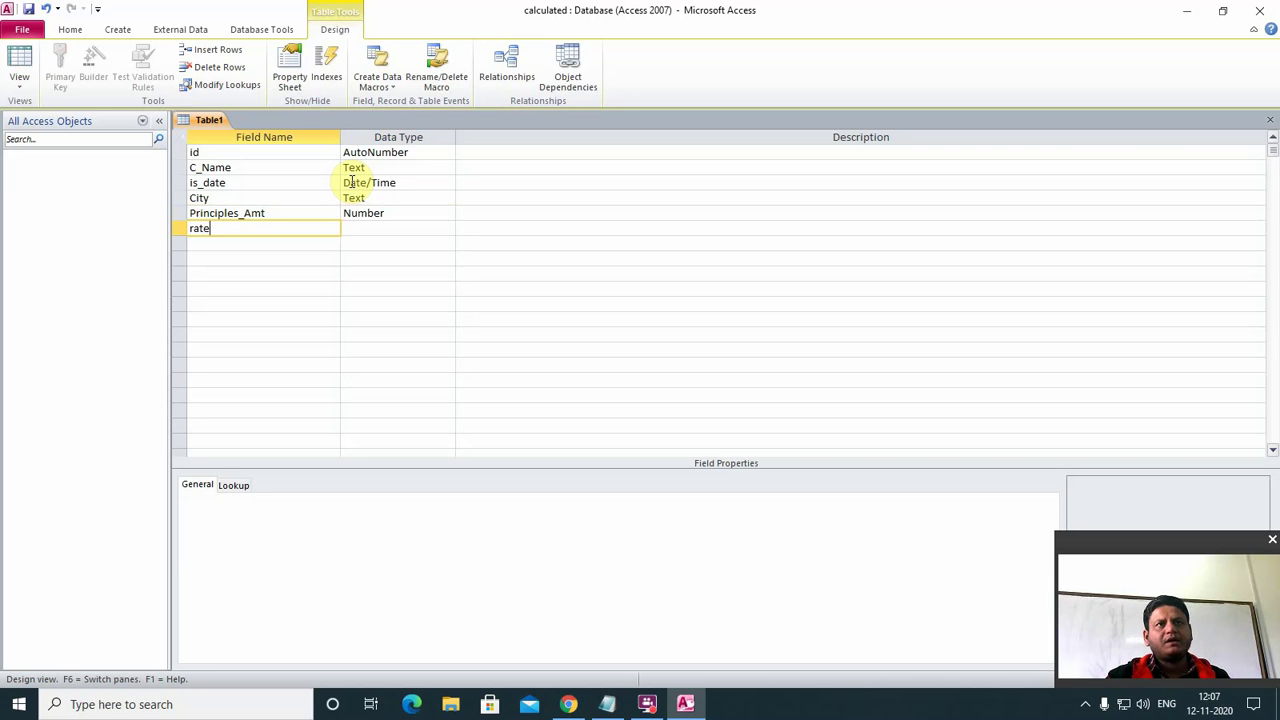
{"action": "key", "text": "BackSpace"}
{"action": "key", "text": "BackSpace"}
{"action": "key", "text": "BackSpace"}
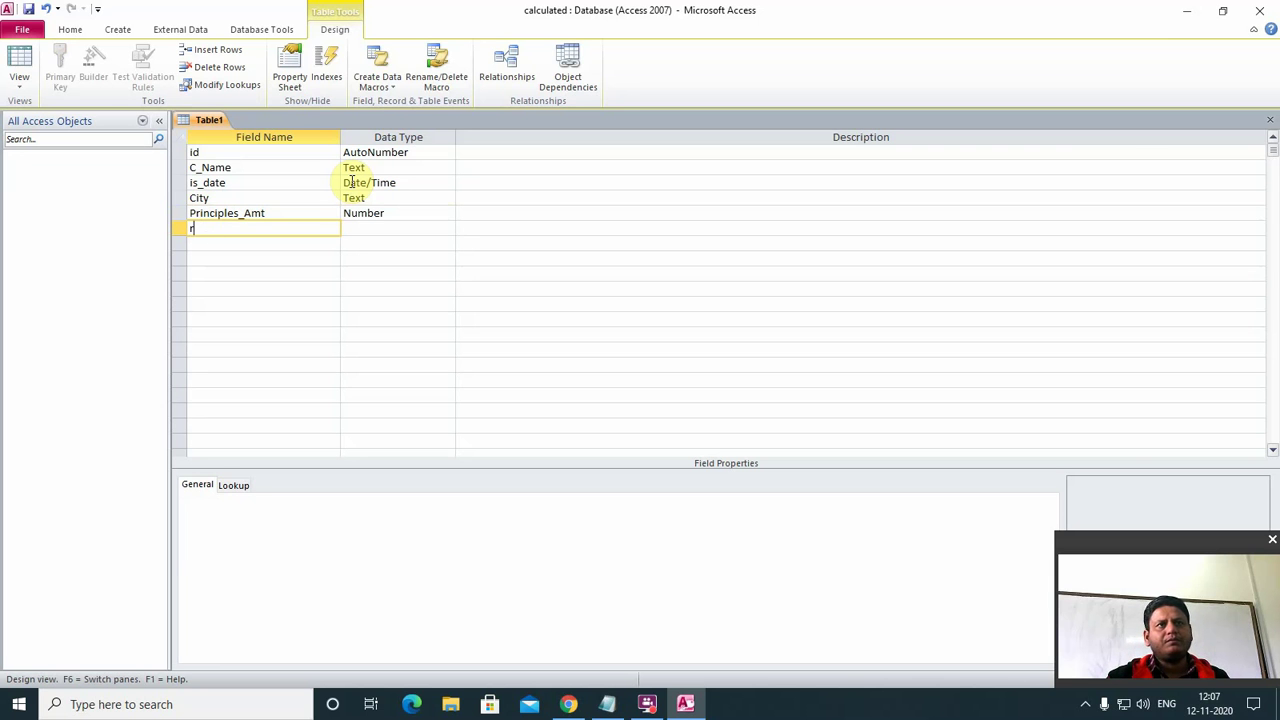
{"action": "key", "text": "BackSpace"}
{"action": "type", "text": "Rat"}
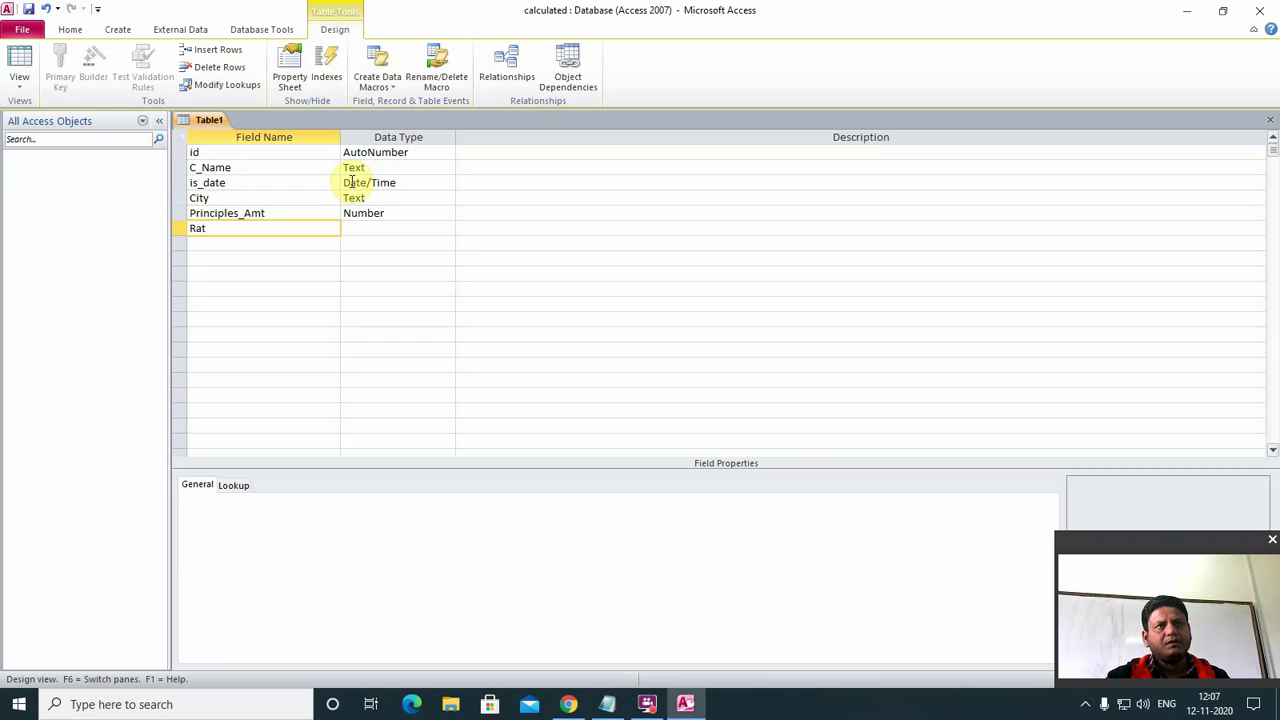
{"action": "type", "text": "e"}
{"action": "key", "text": "Tab"}
{"action": "type", "text": "n"}
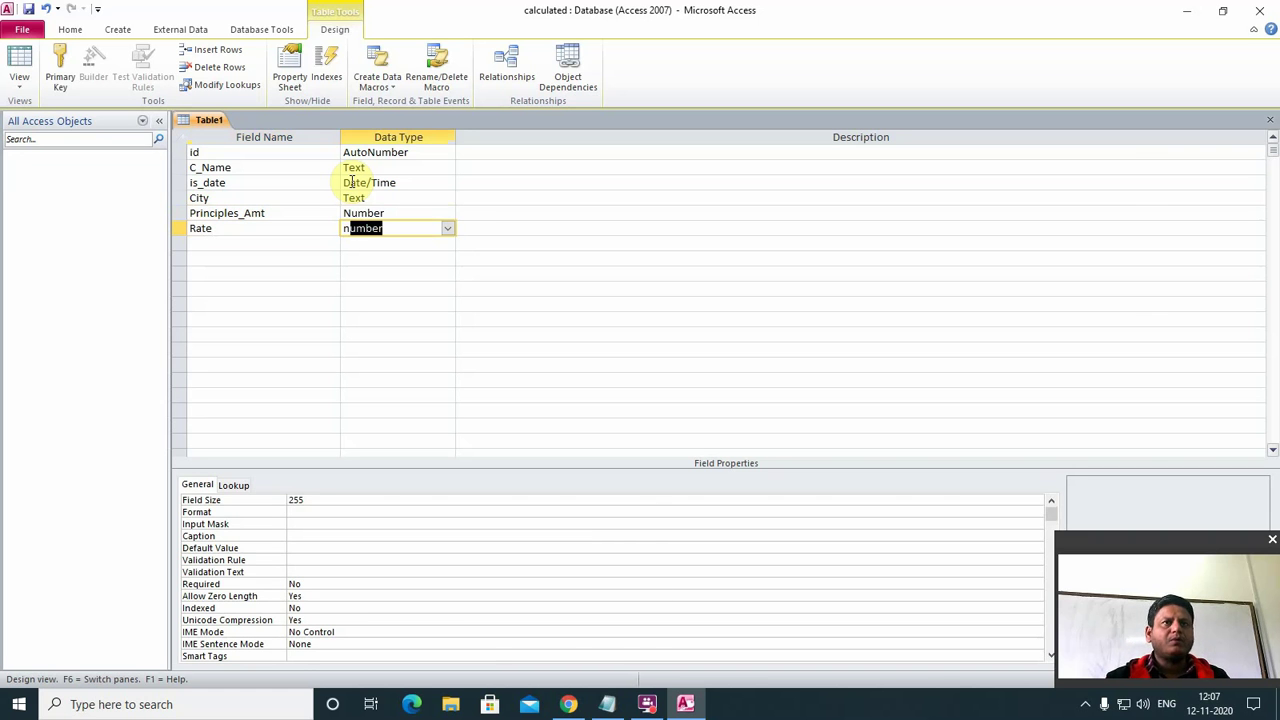
{"action": "key", "text": "Tab"}
{"action": "key", "text": "Tab"}
Add a field named Time below Rate, with the Number data type.
{"action": "type", "text": "Time"}
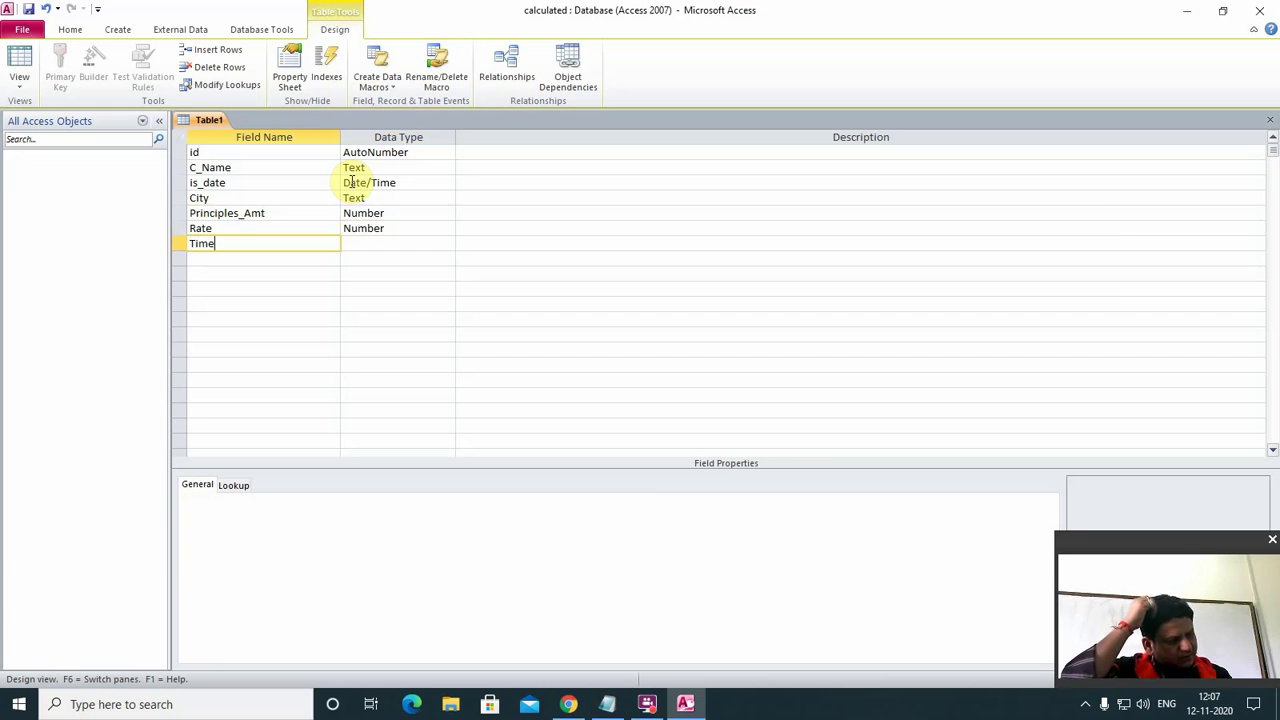
{"action": "key", "text": "Tab"}
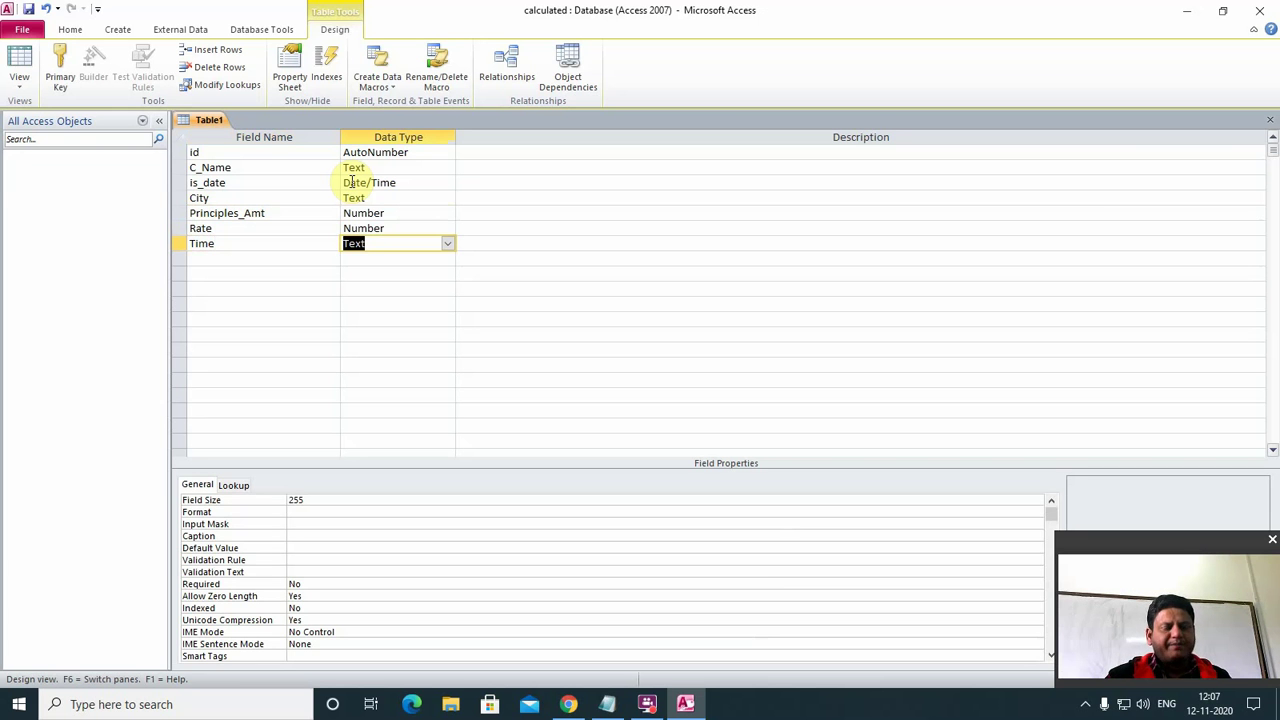
{"action": "type", "text": "n"}
{"action": "key", "text": "Tab"}
{"action": "key", "text": "Tab"}
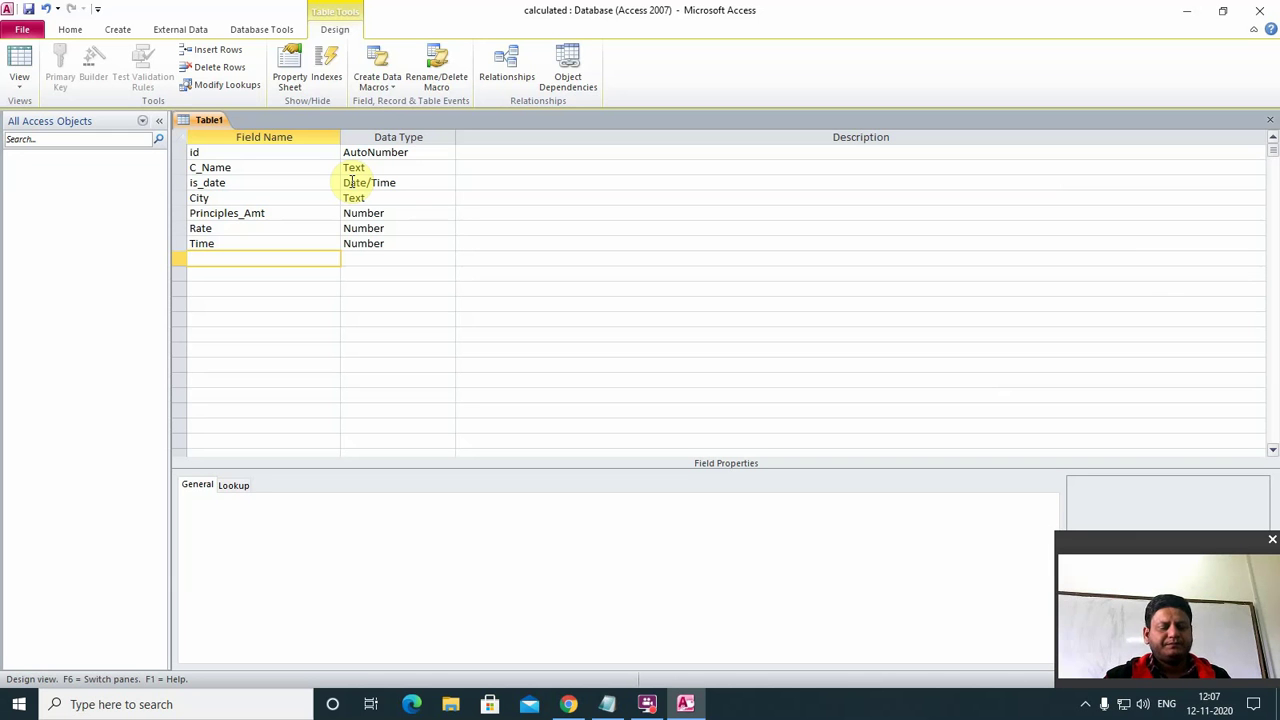
Add a field named Interest below Time, with the Calculated data type.
{"action": "type", "text": "In"}
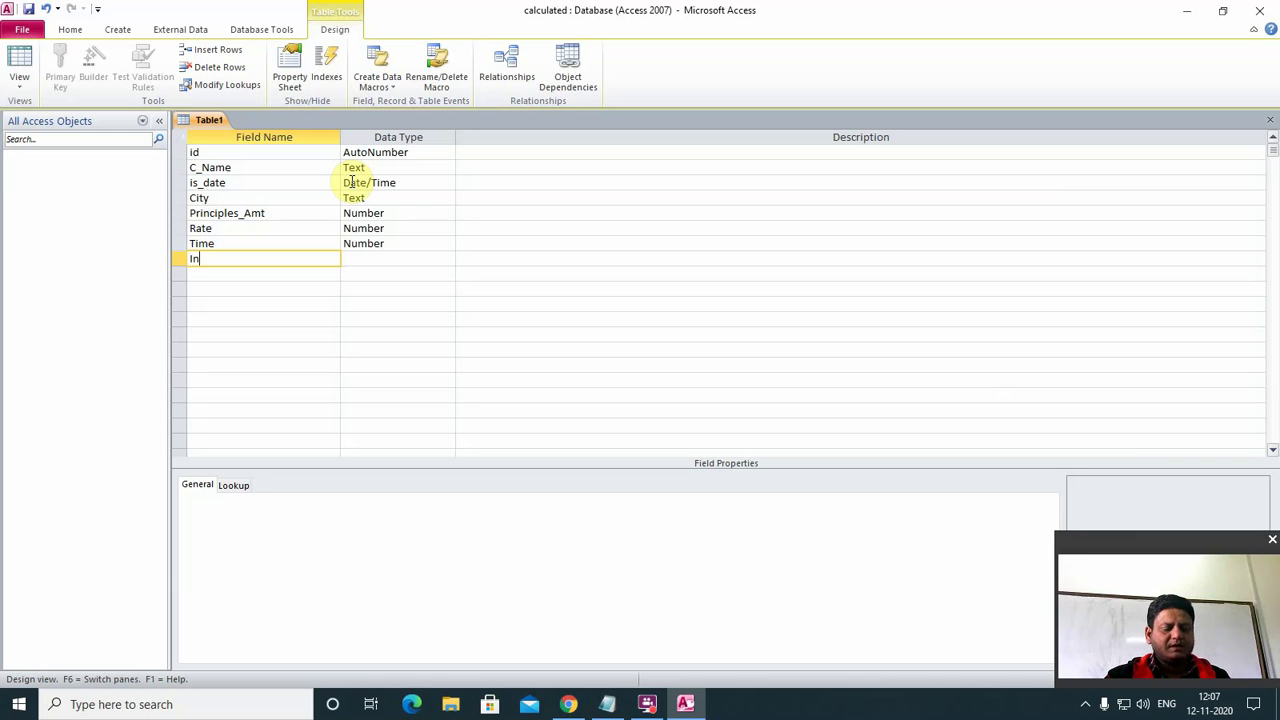
{"action": "type", "text": "terest"}
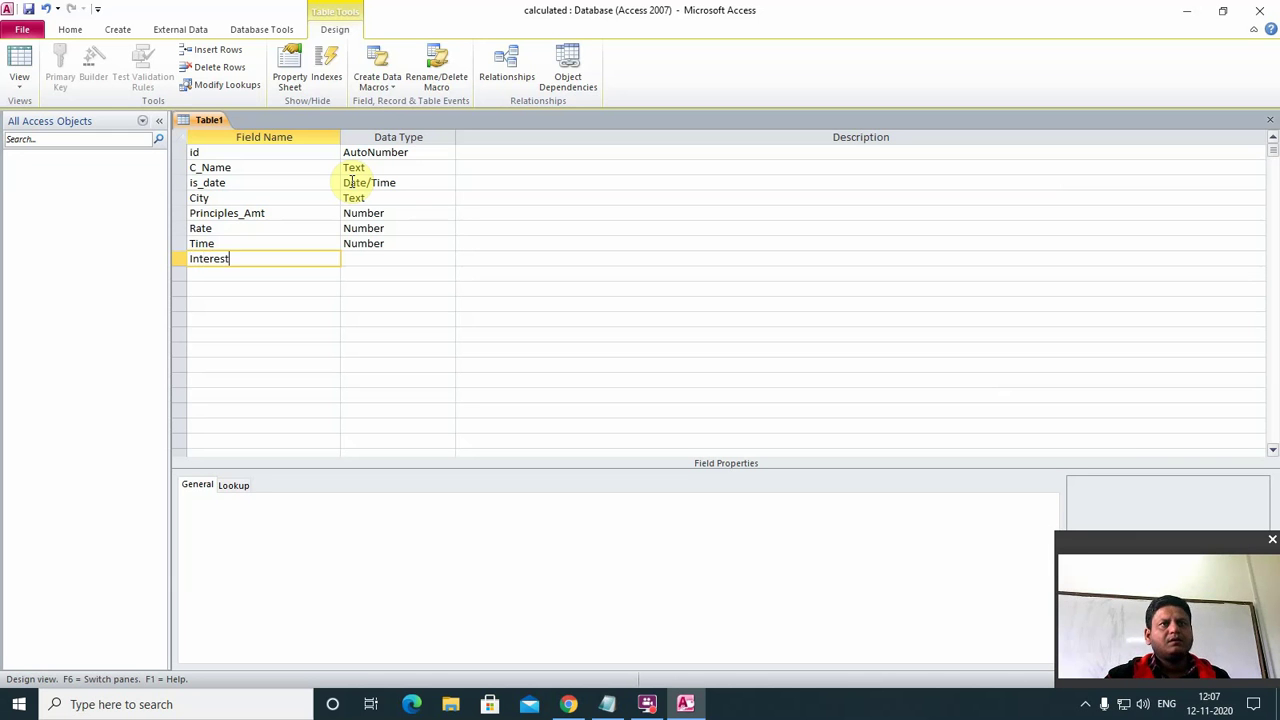
{"action": "key", "text": "Tab"}
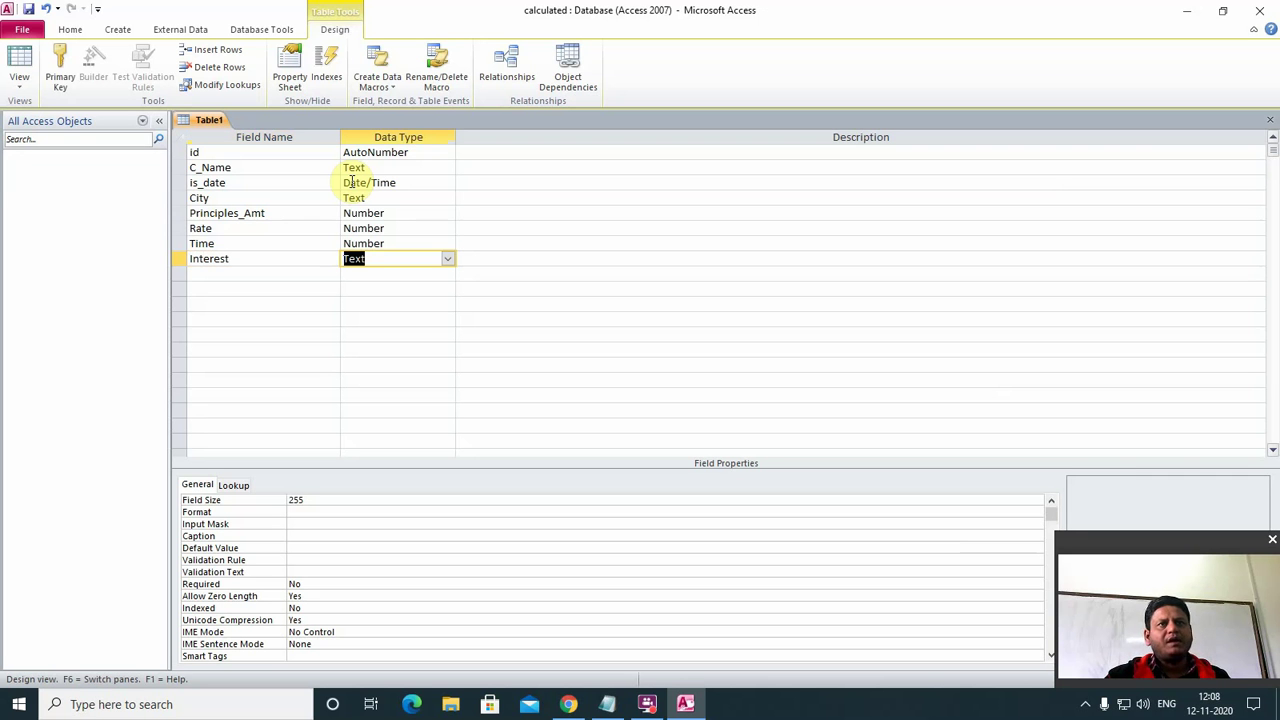
{"action": "type", "text": "calculated"}
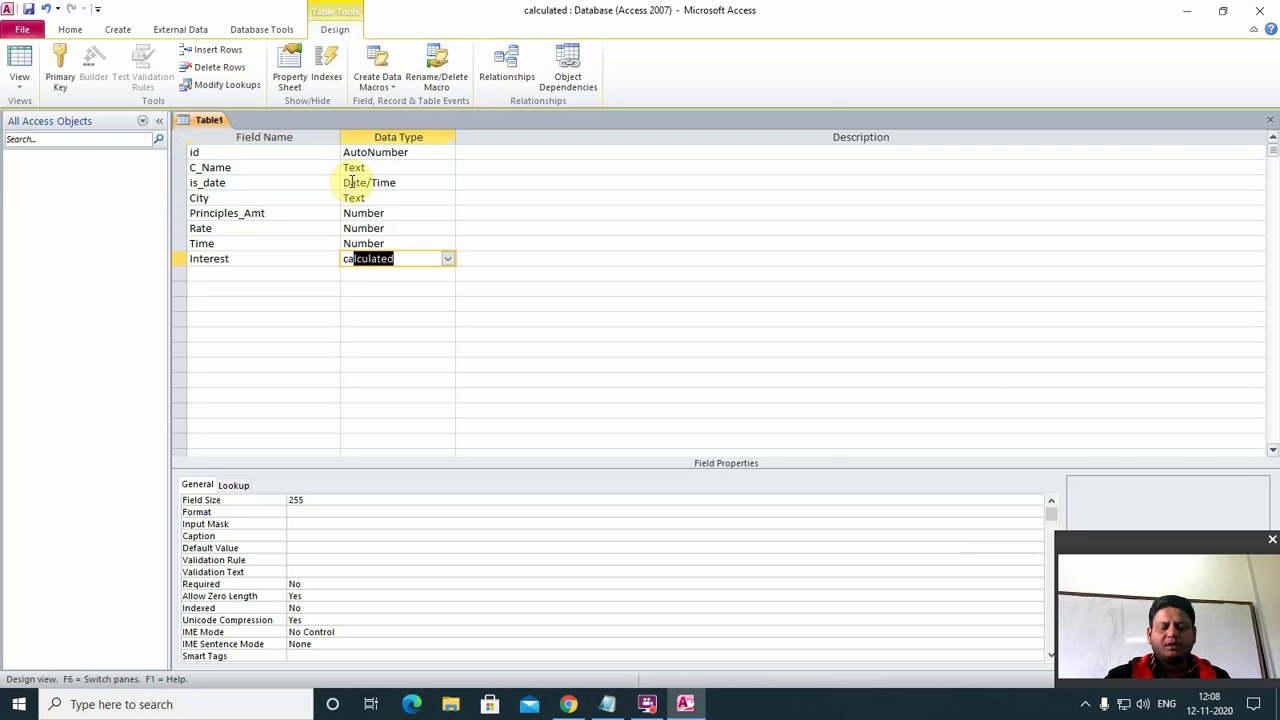
{"action": "key", "text": "Return"}
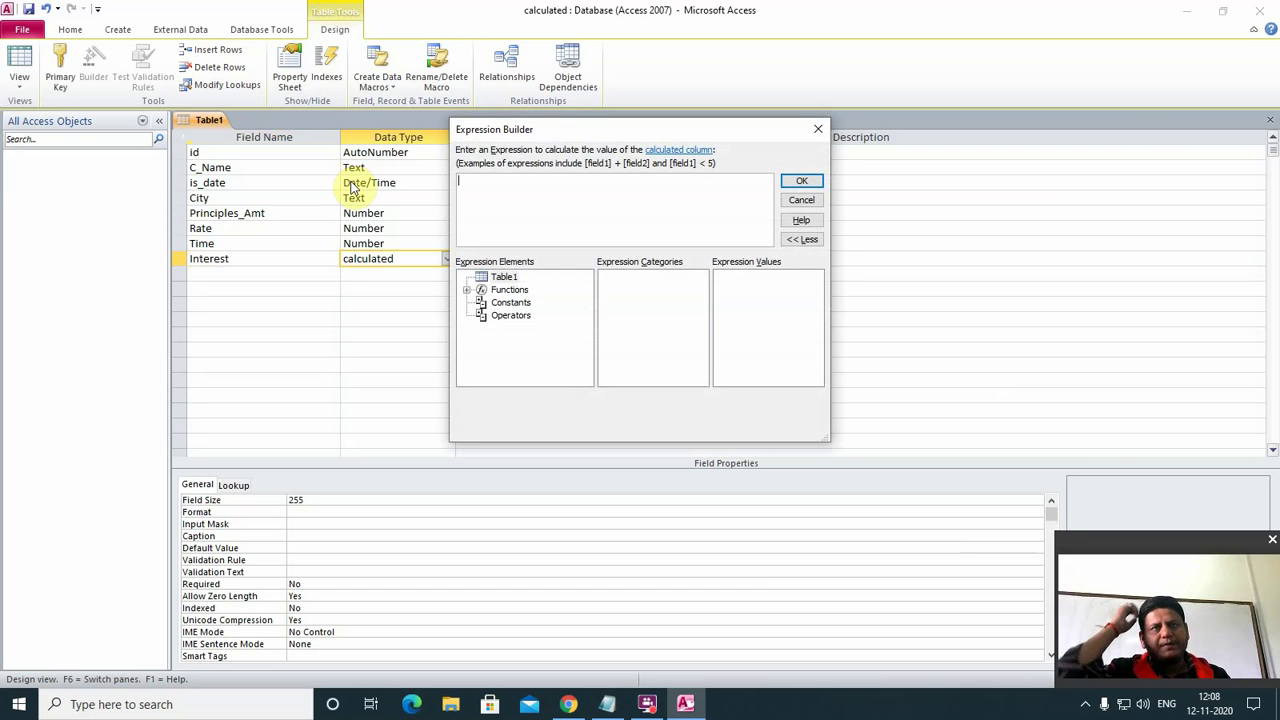
Set the Interest field's expression to [principles_Amt]*[Rate]*[Time]/100.
{"action": "type", "text": "["}
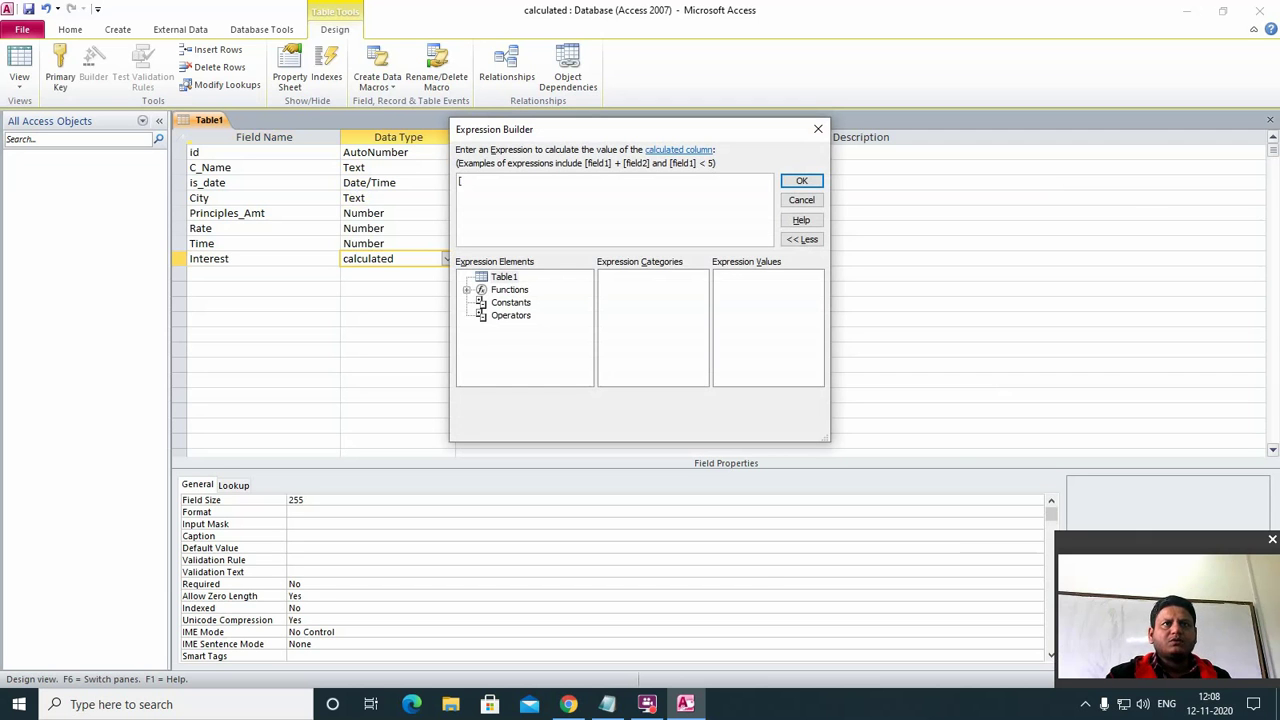
{"action": "type", "text": "pr"}
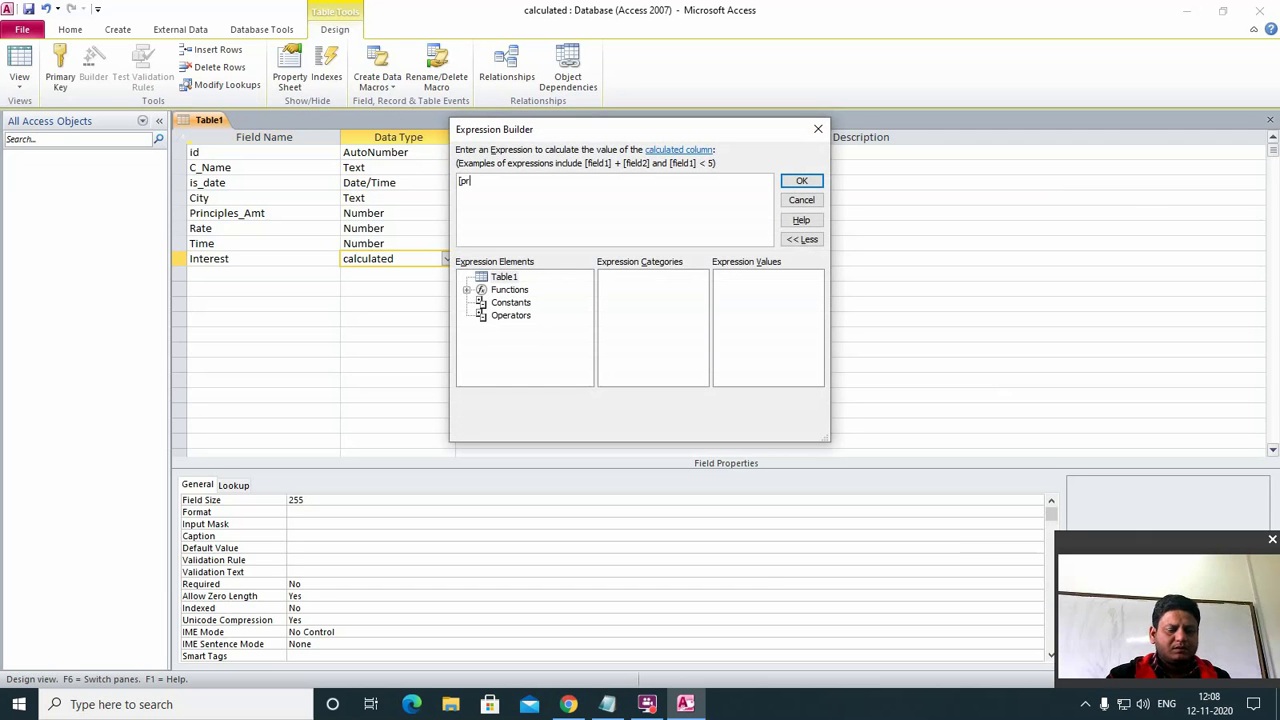
{"action": "type", "text": "inciples_"}
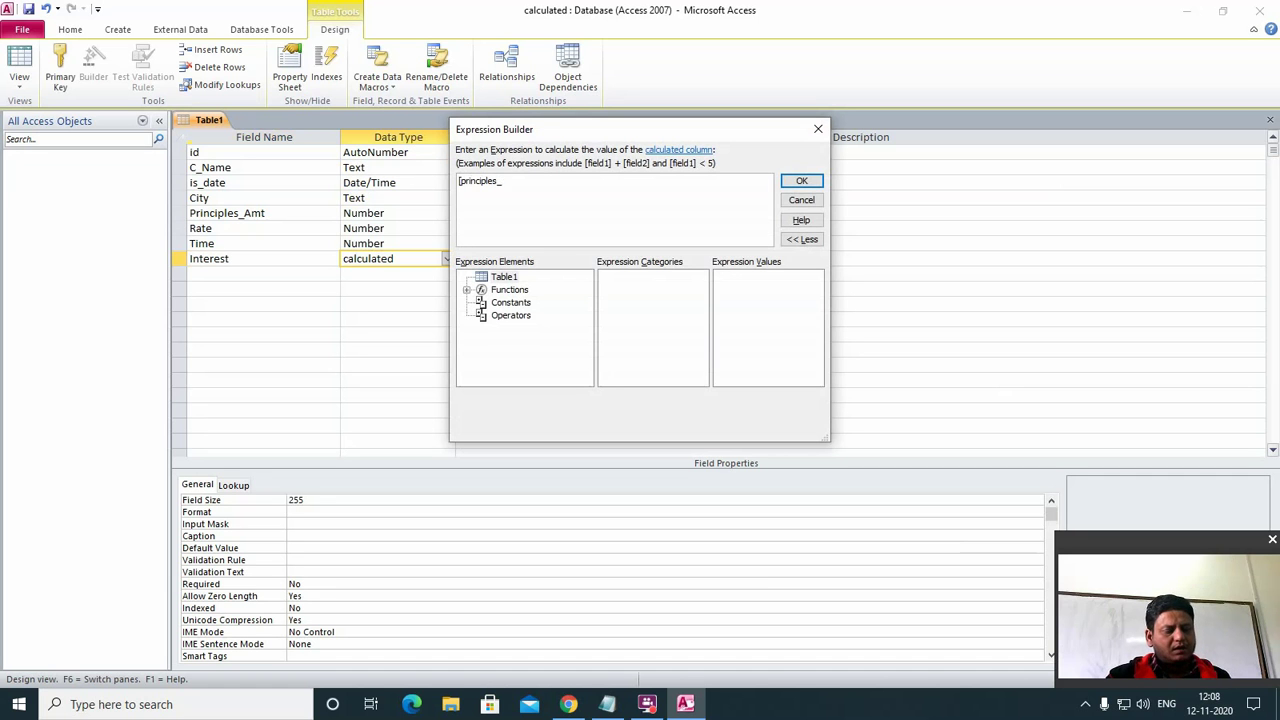
{"action": "type", "text": "Amt]"}
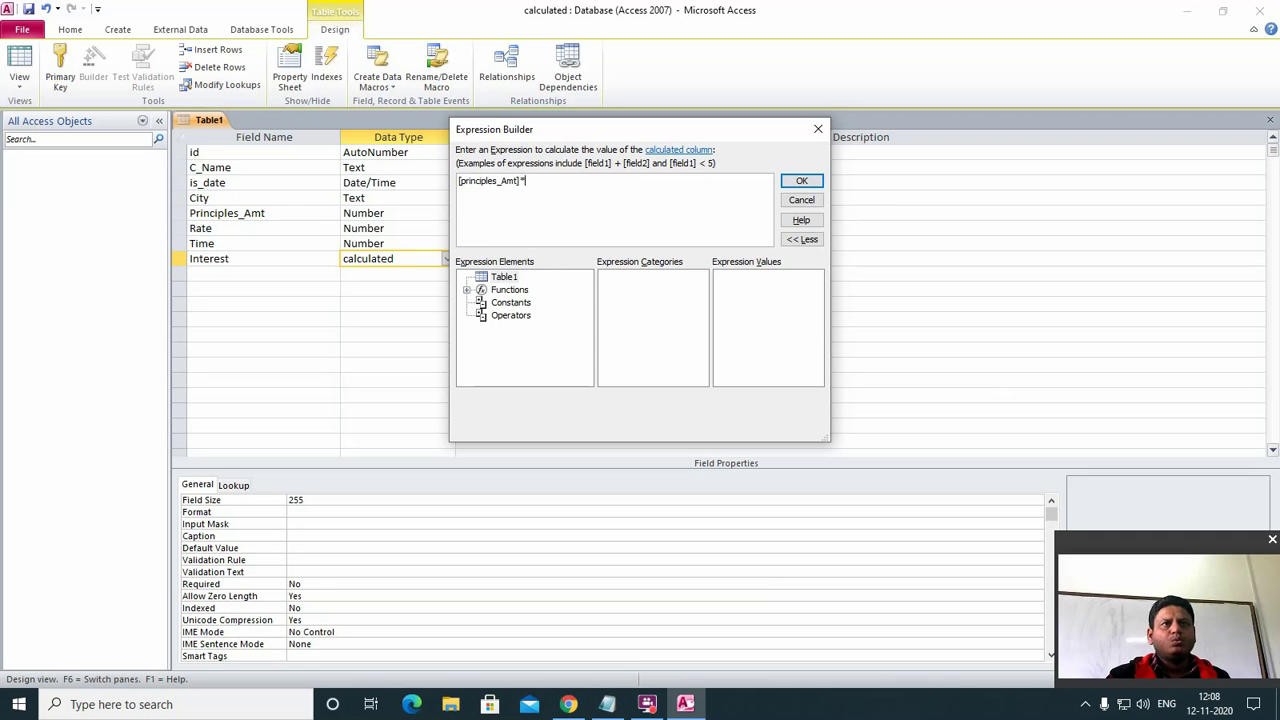
{"action": "type", "text": "*rate"}
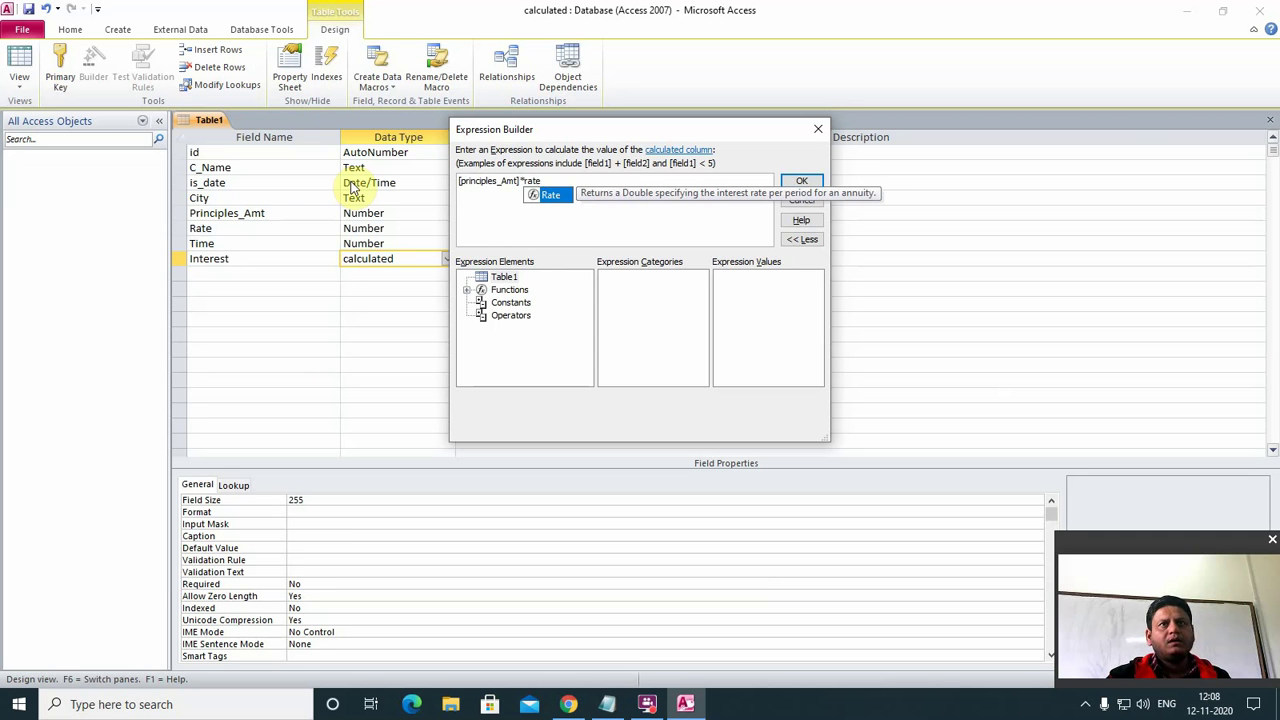
{"action": "key", "text": "BackSpace"}
{"action": "key", "text": "BackSpace"}
{"action": "key", "text": "BackSpace"}
{"action": "key", "text": "BackSpace"}
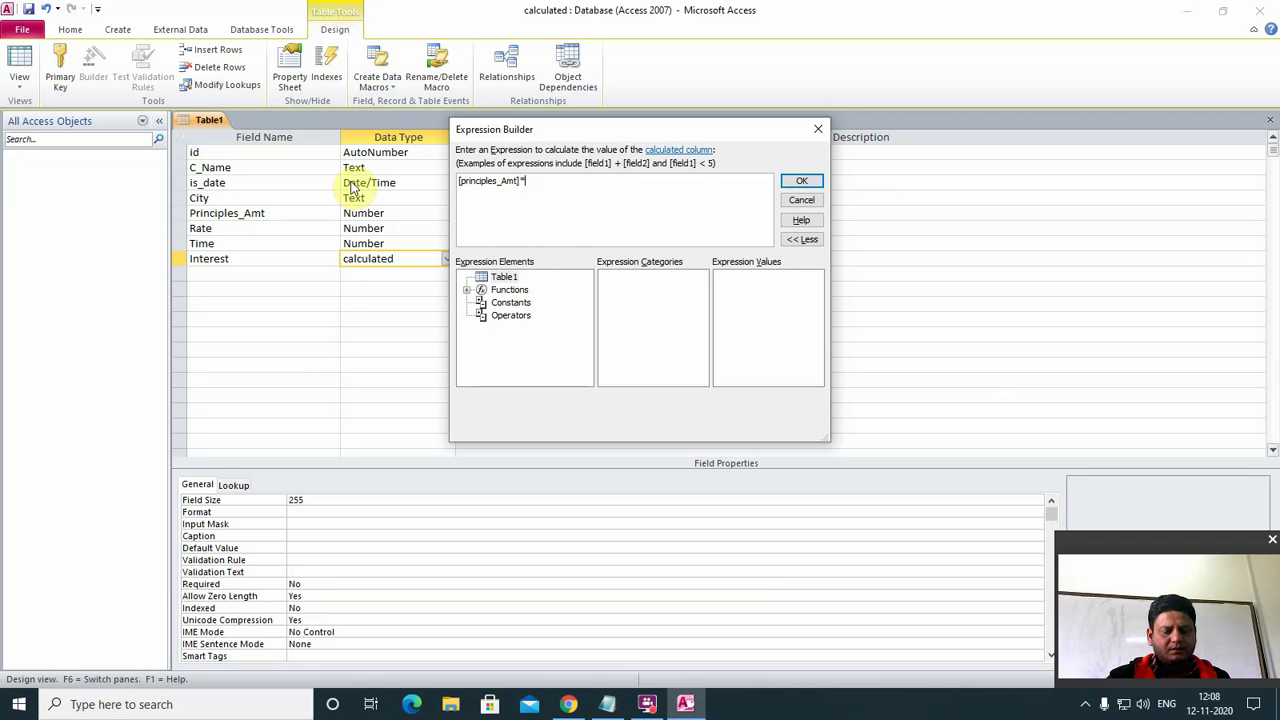
{"action": "type", "text": "[Rate]"}
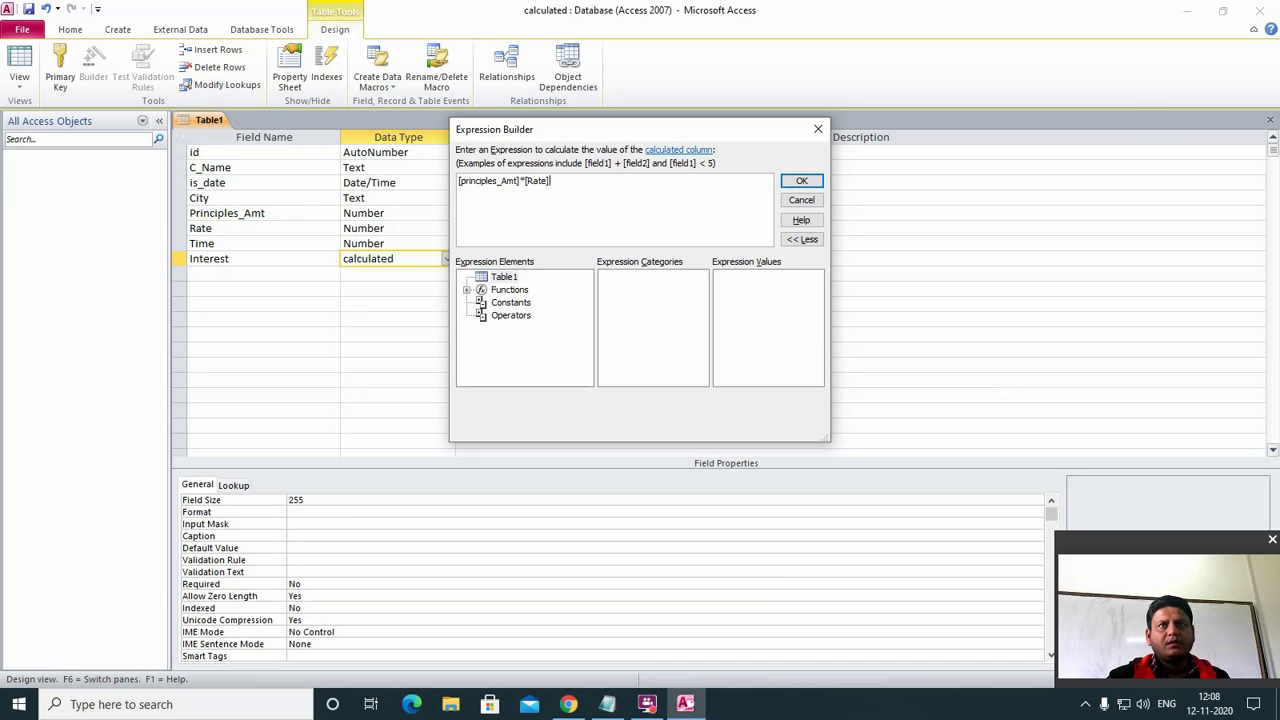
{"action": "type", "text": "*"}
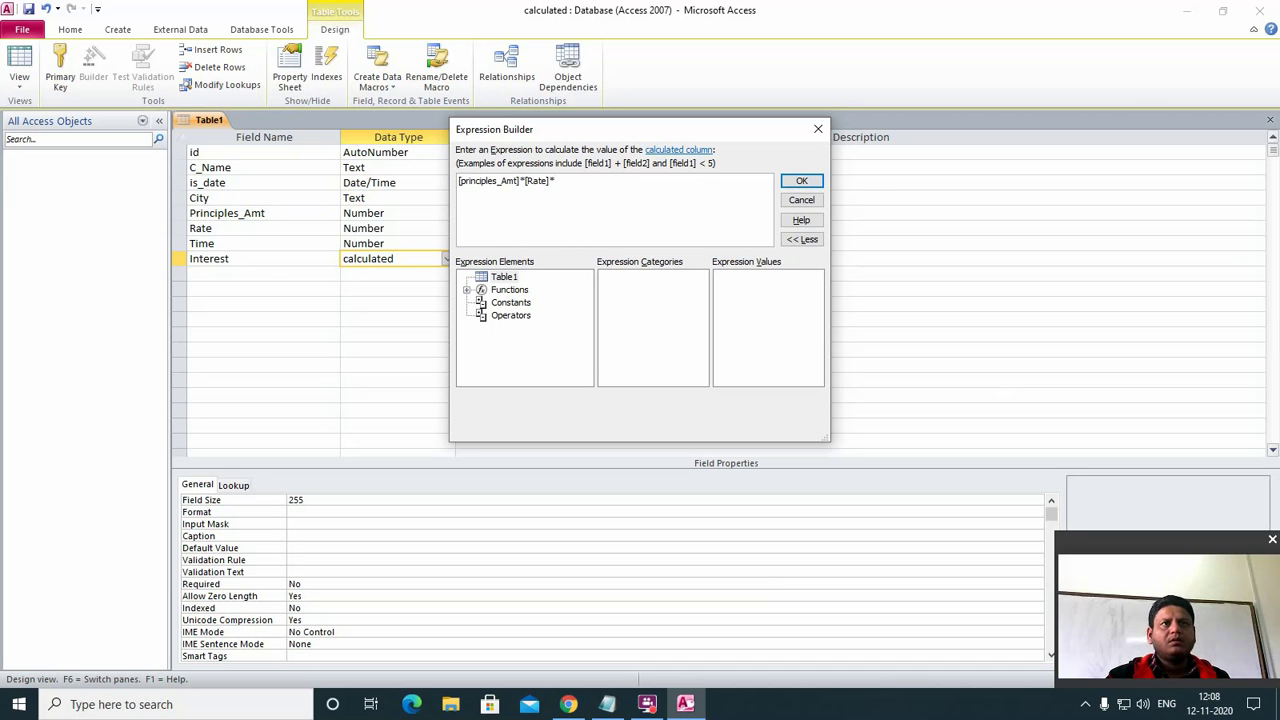
{"action": "type", "text": "[T"}
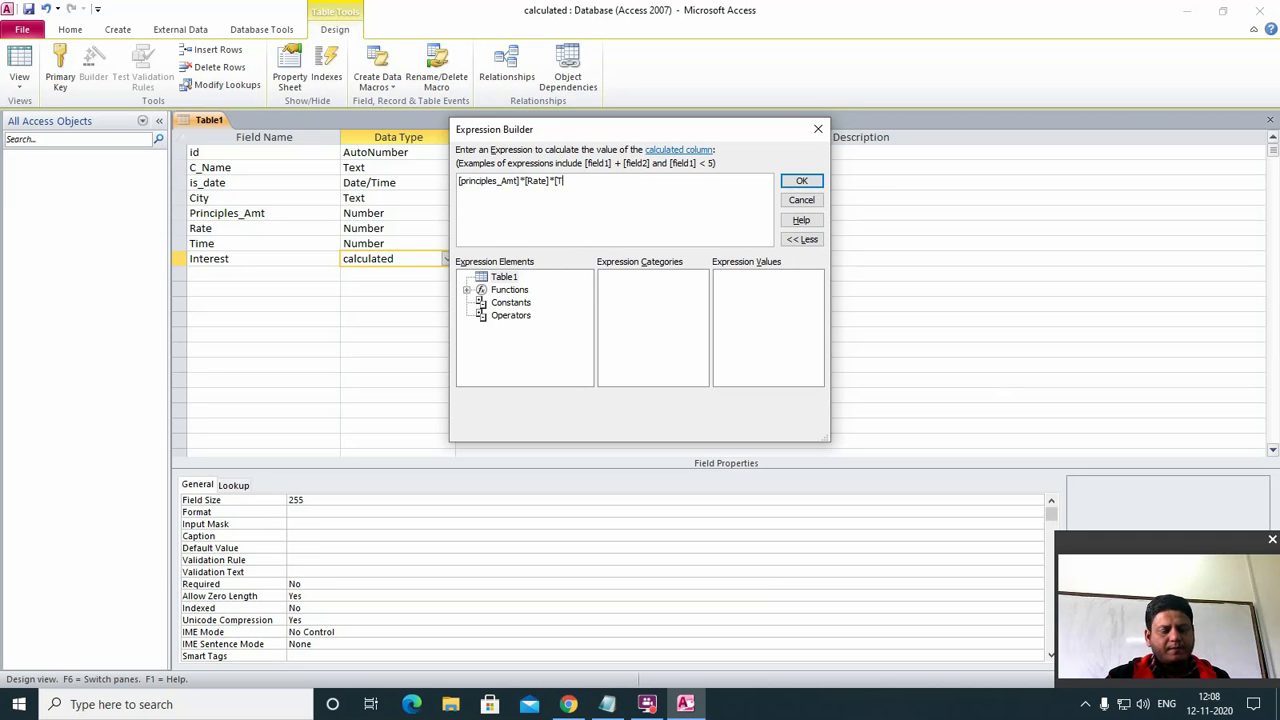
{"action": "type", "text": "ime]"}
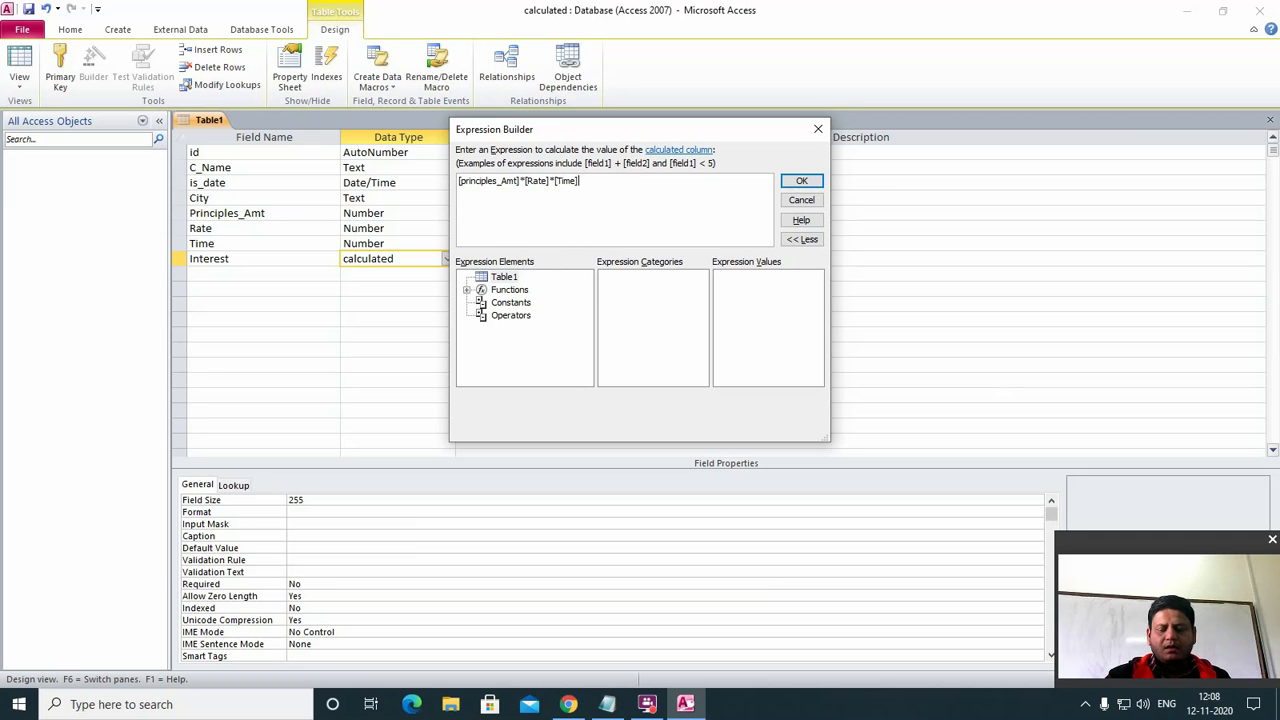
{"action": "type", "text": "/100"}
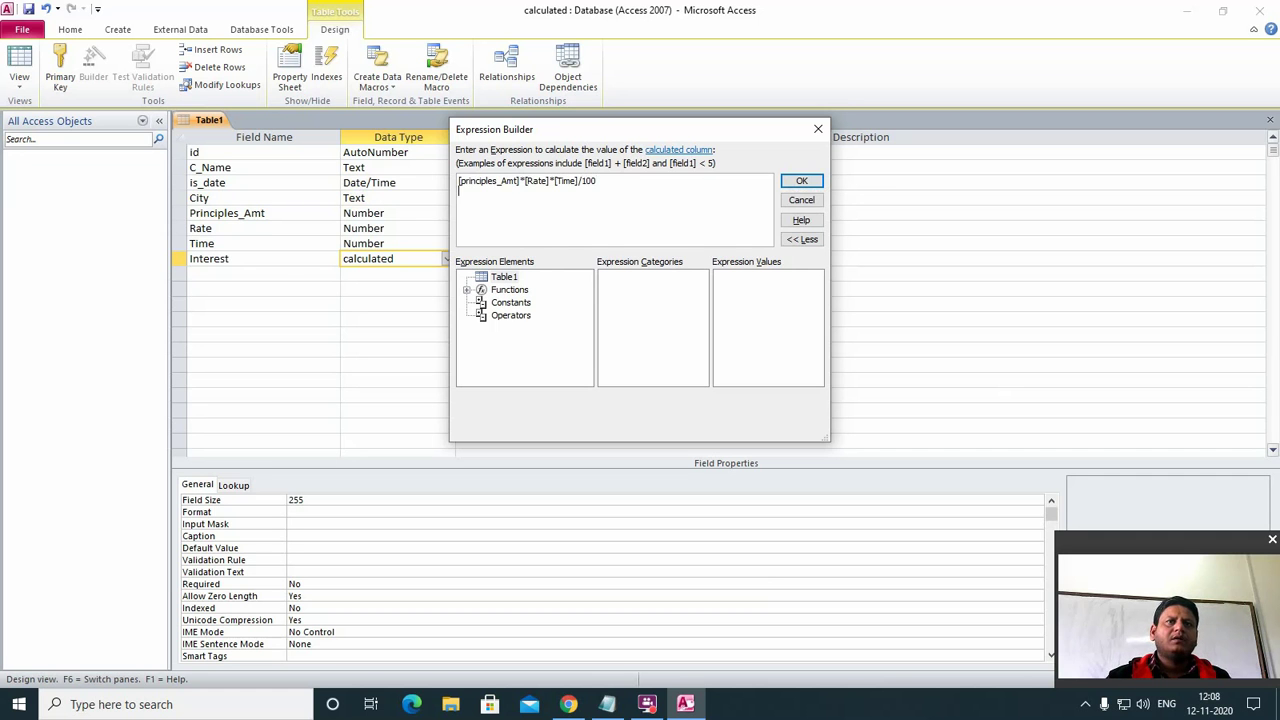
{"action": "left_click", "coordinate": [806, 183]}
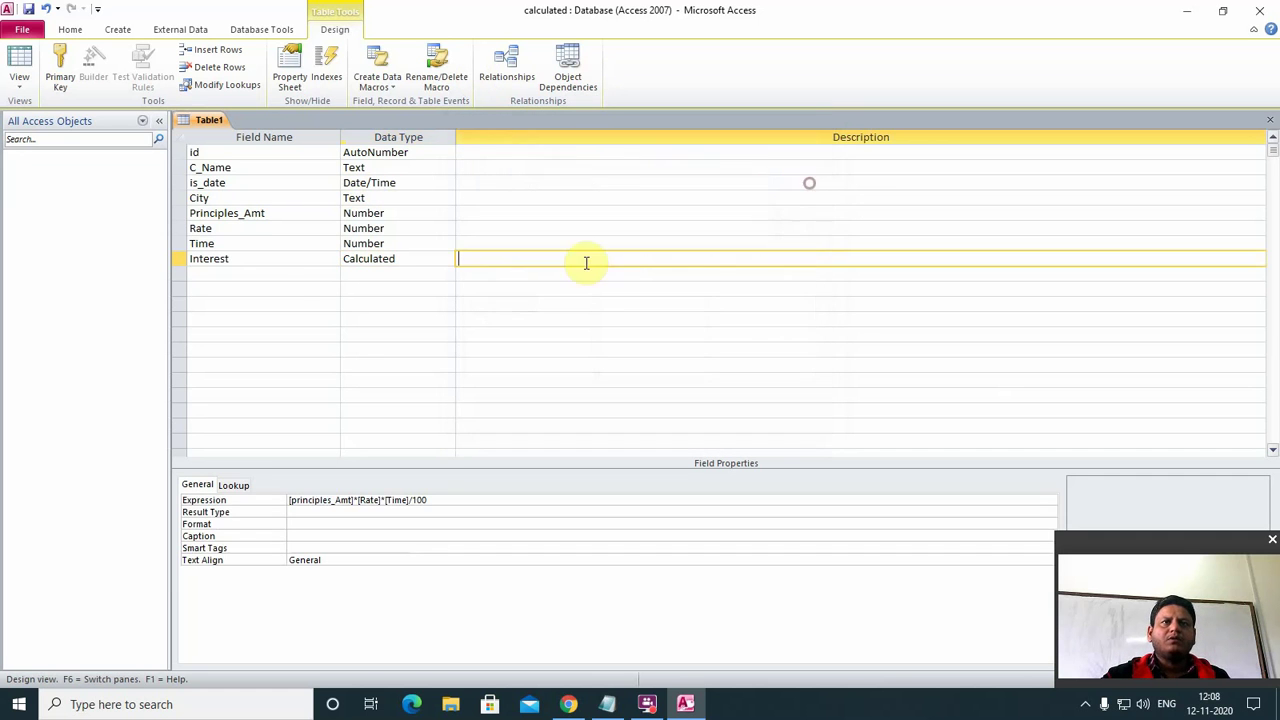
Add a field named Total_Amt below Interest, with the Calculated data type.
{"action": "left_click", "coordinate": [237, 274]}
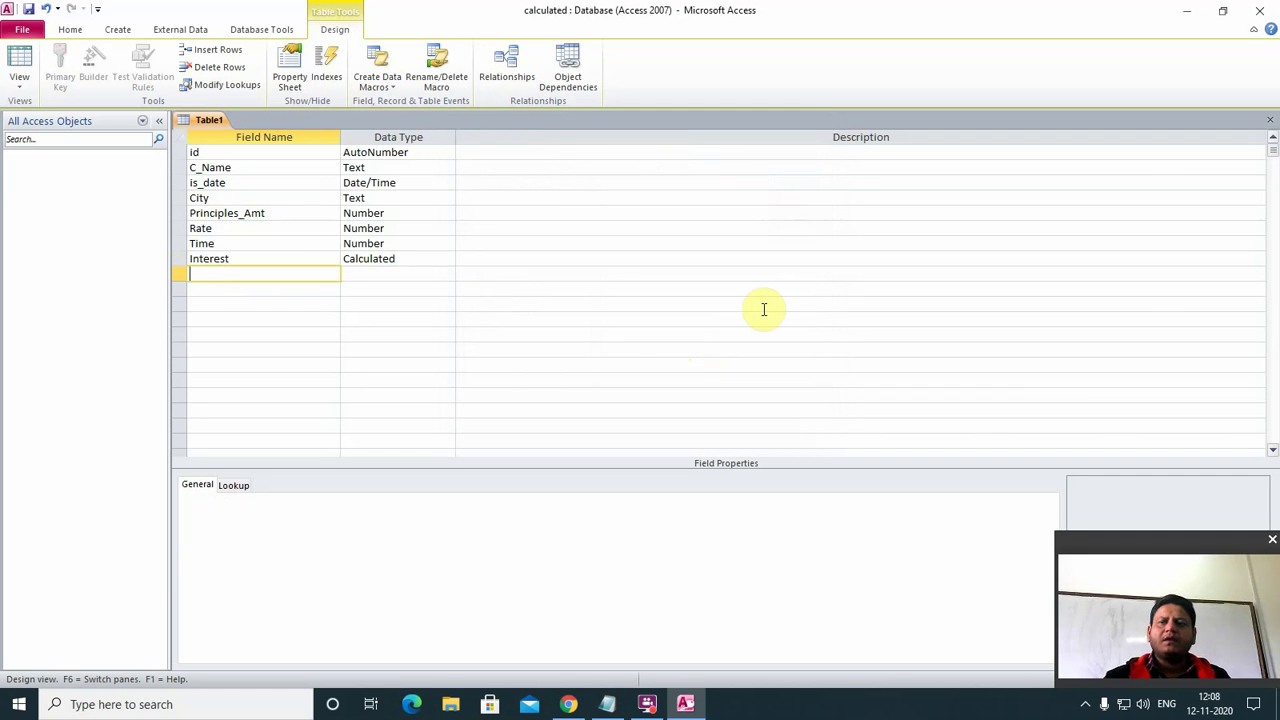
{"action": "type", "text": "N"}
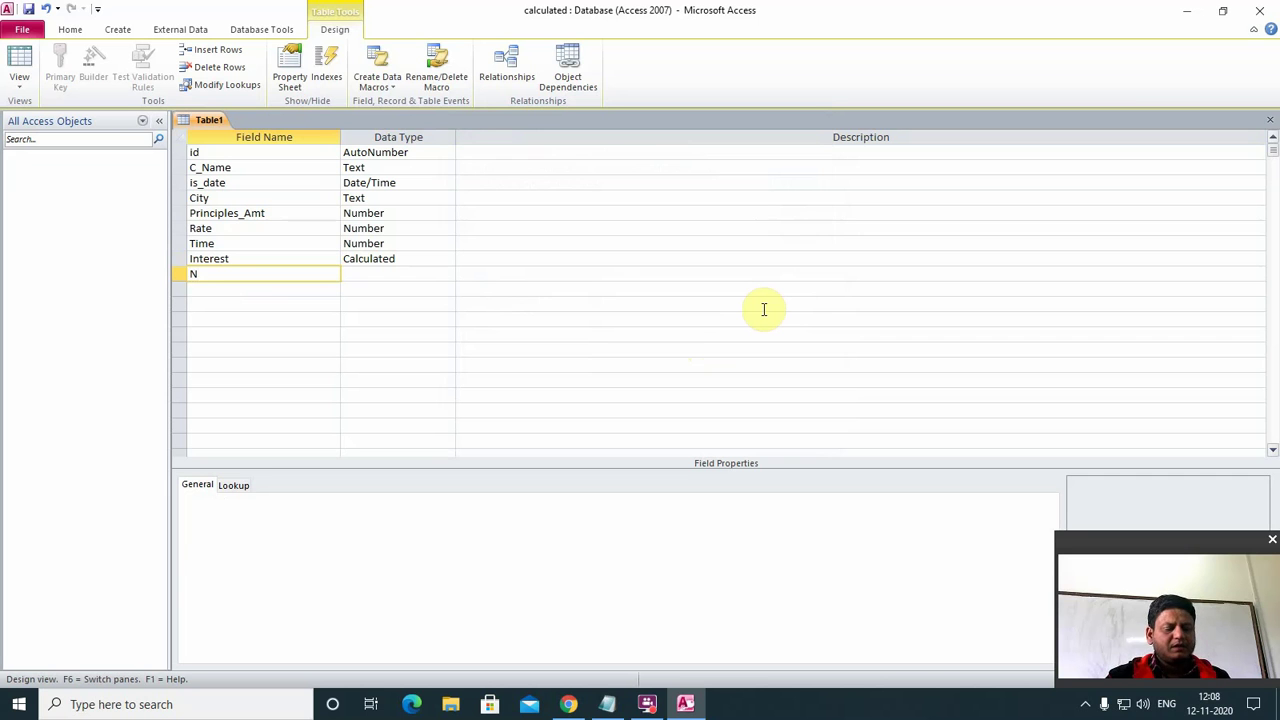
{"action": "type", "text": "e"}
{"action": "key", "text": "BackSpace"}
{"action": "key", "text": "BackSpace"}
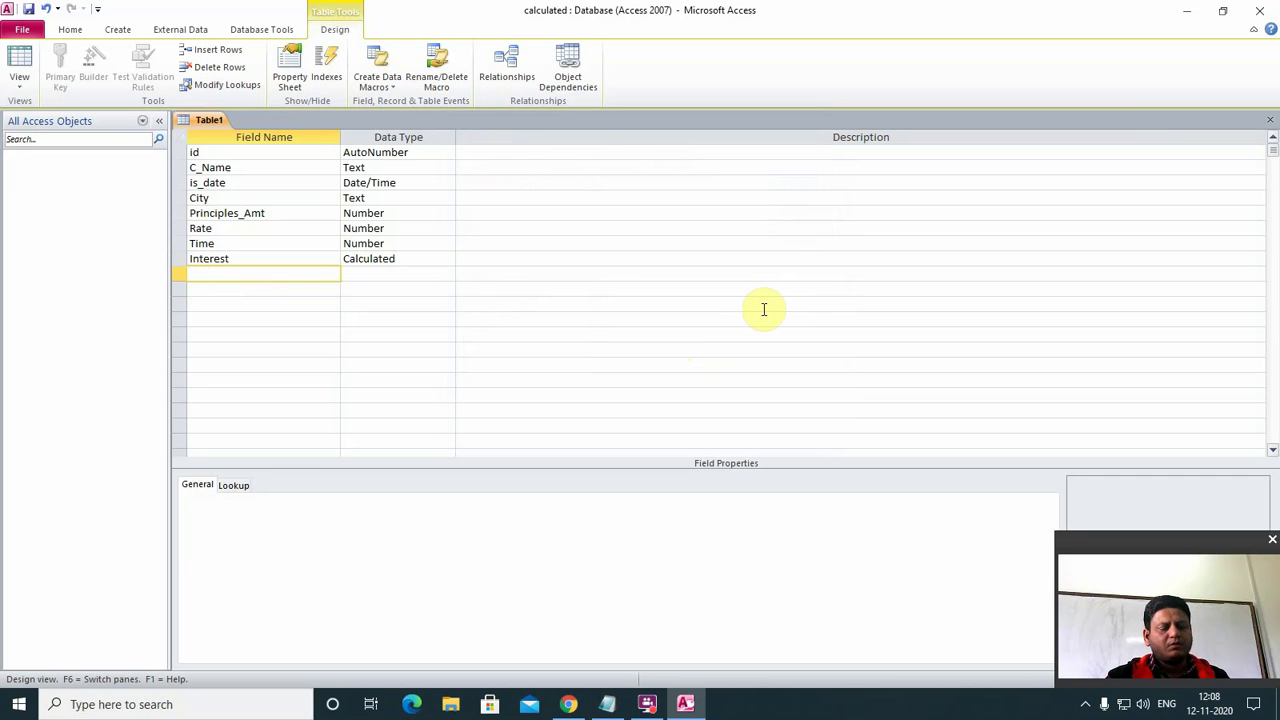
{"action": "type", "text": "Total"}
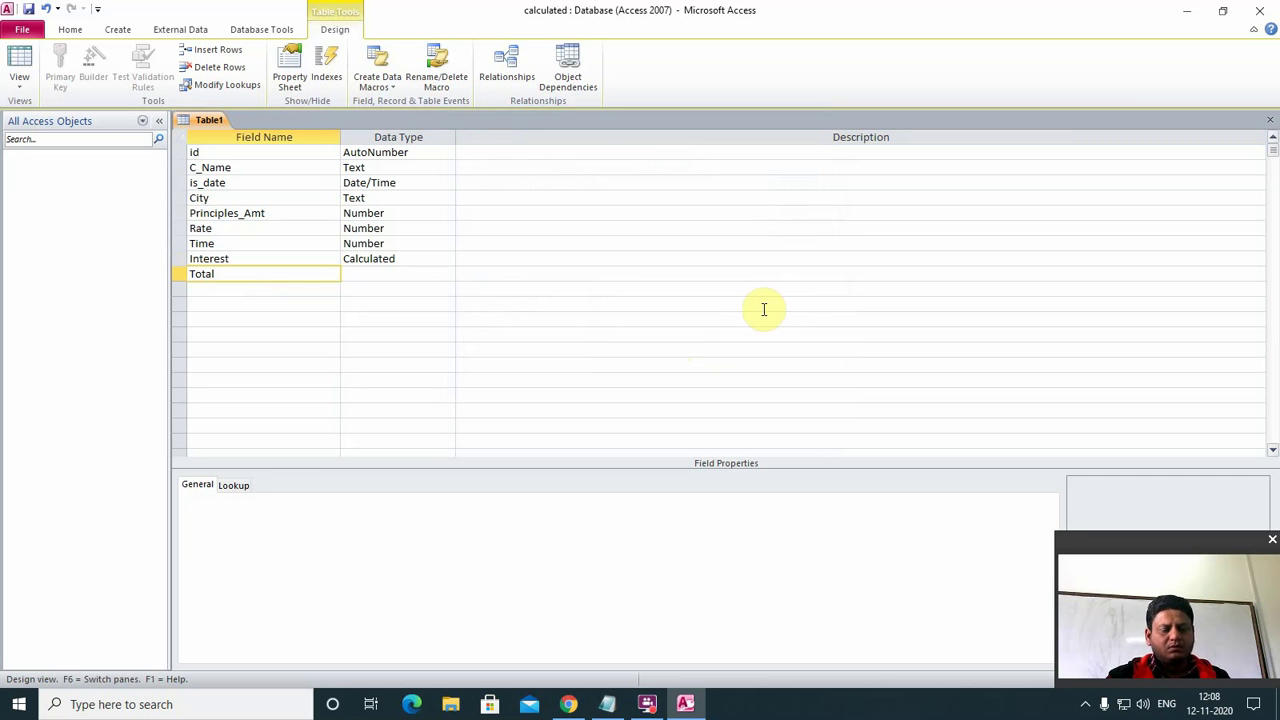
{"action": "type", "text": "_Amt"}
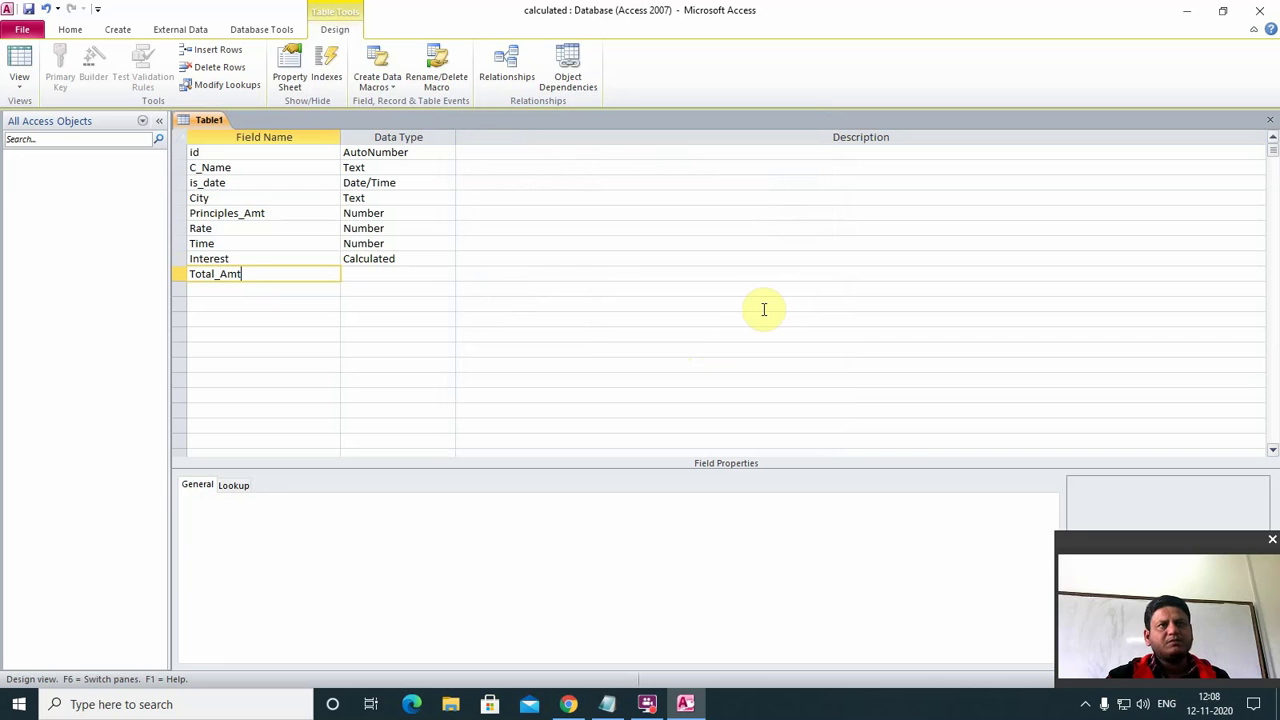
{"action": "key", "text": "Tab"}
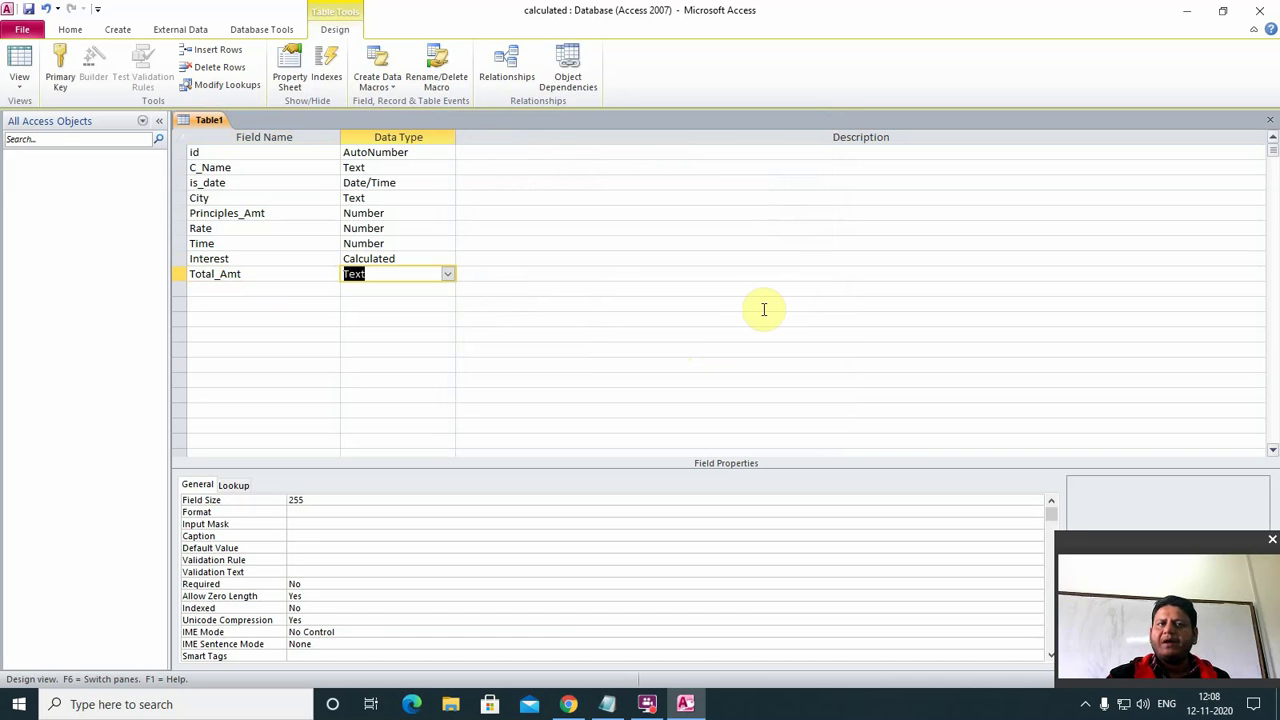
{"action": "left_click", "coordinate": [447, 274]}
{"action": "left_click", "coordinate": [392, 441]}
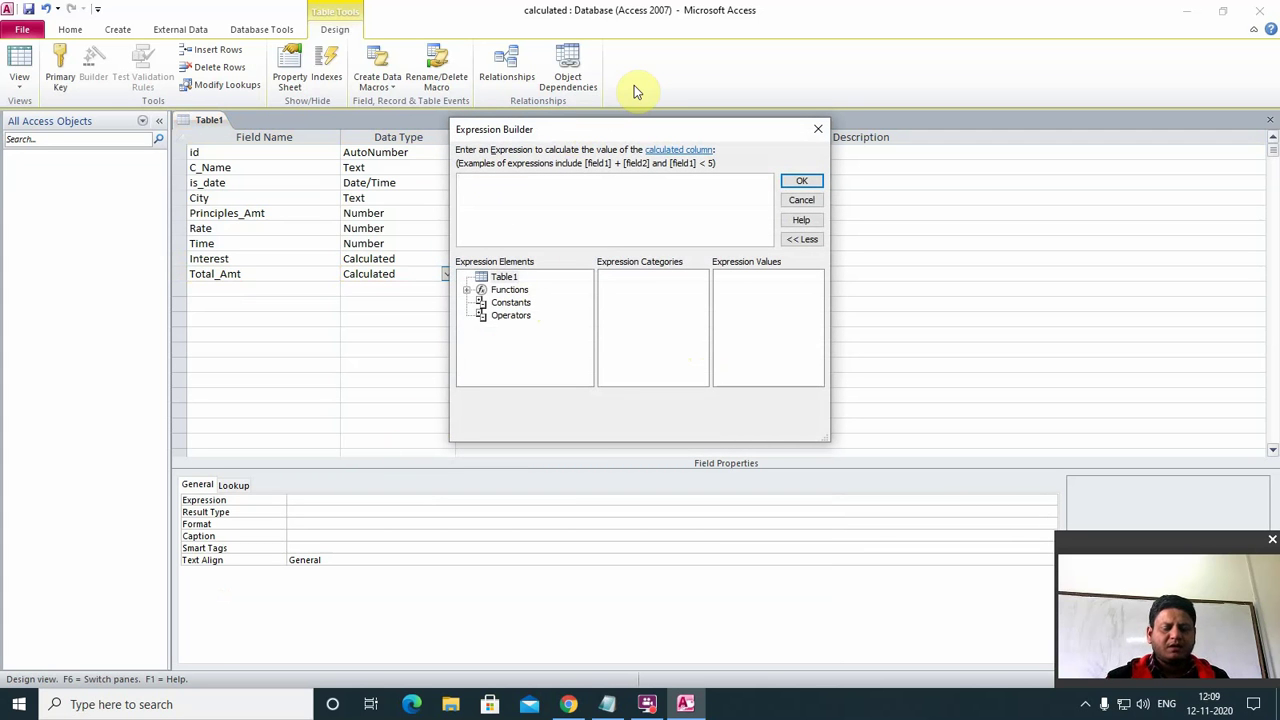
Set the Total_Amt field's expression to [Principles_Amt]+[Interest].
{"action": "type", "text": "["}
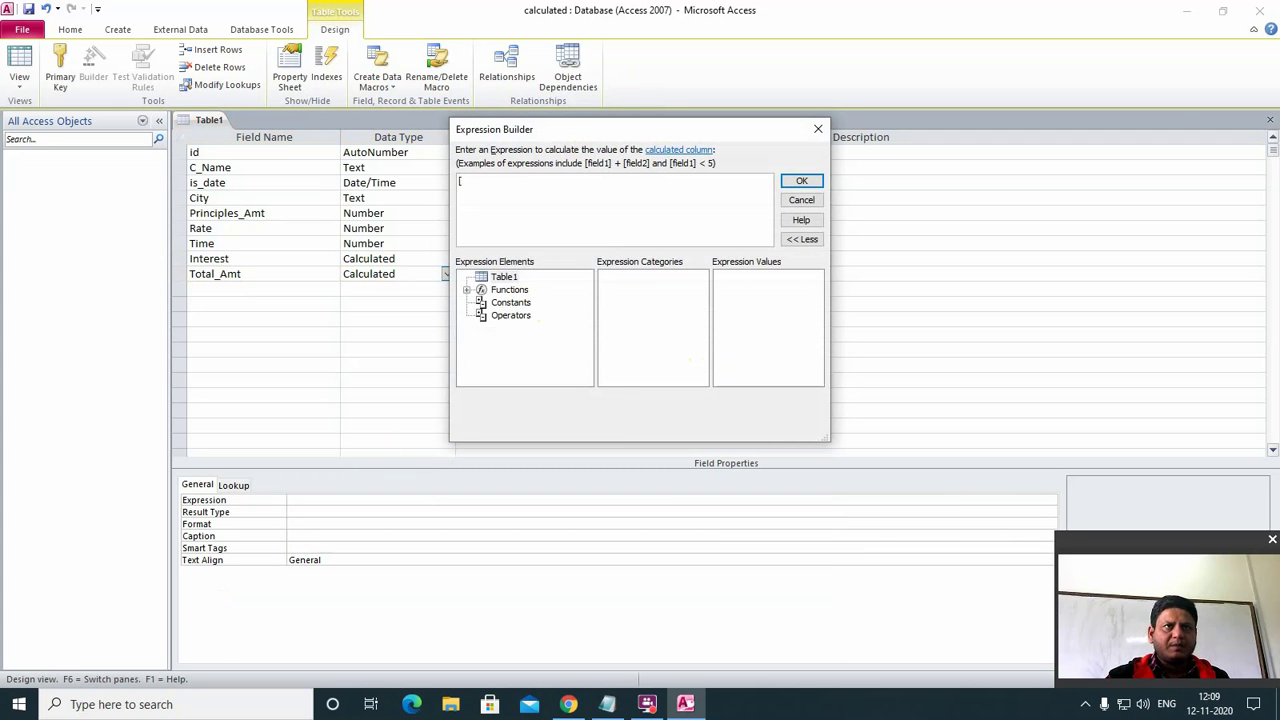
{"action": "type", "text": "Princ"}
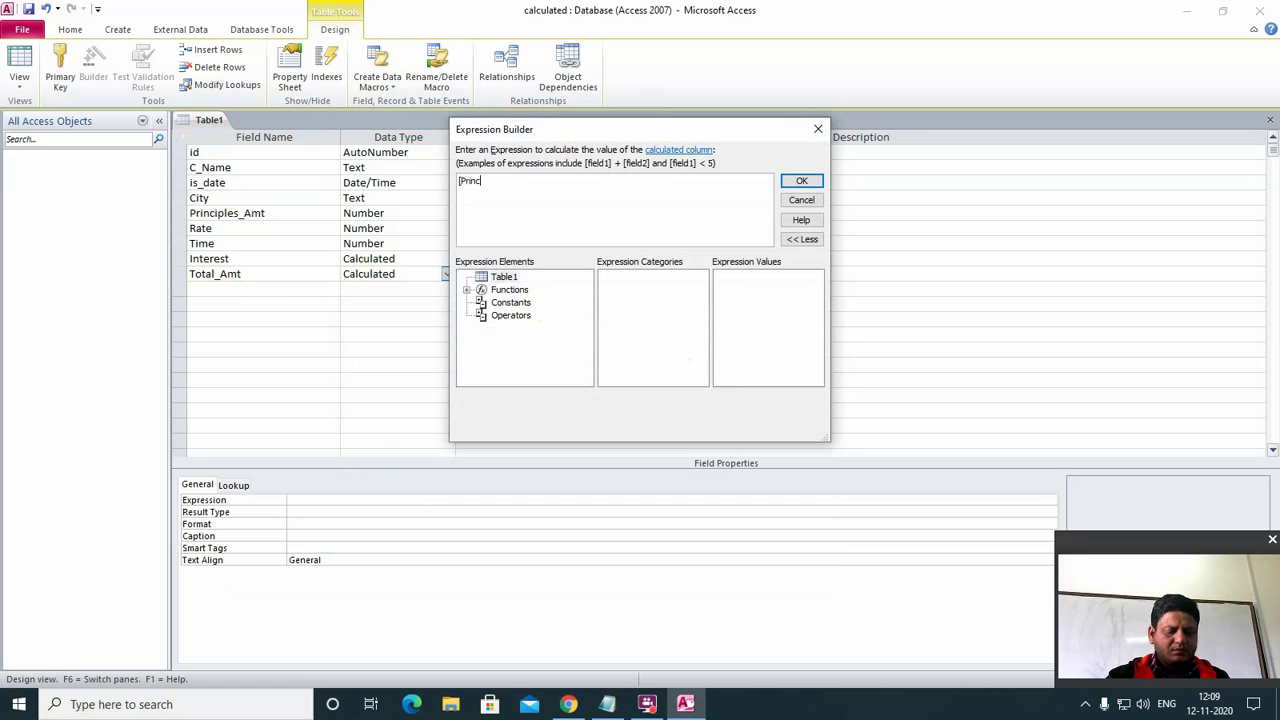
{"action": "type", "text": "iples"}
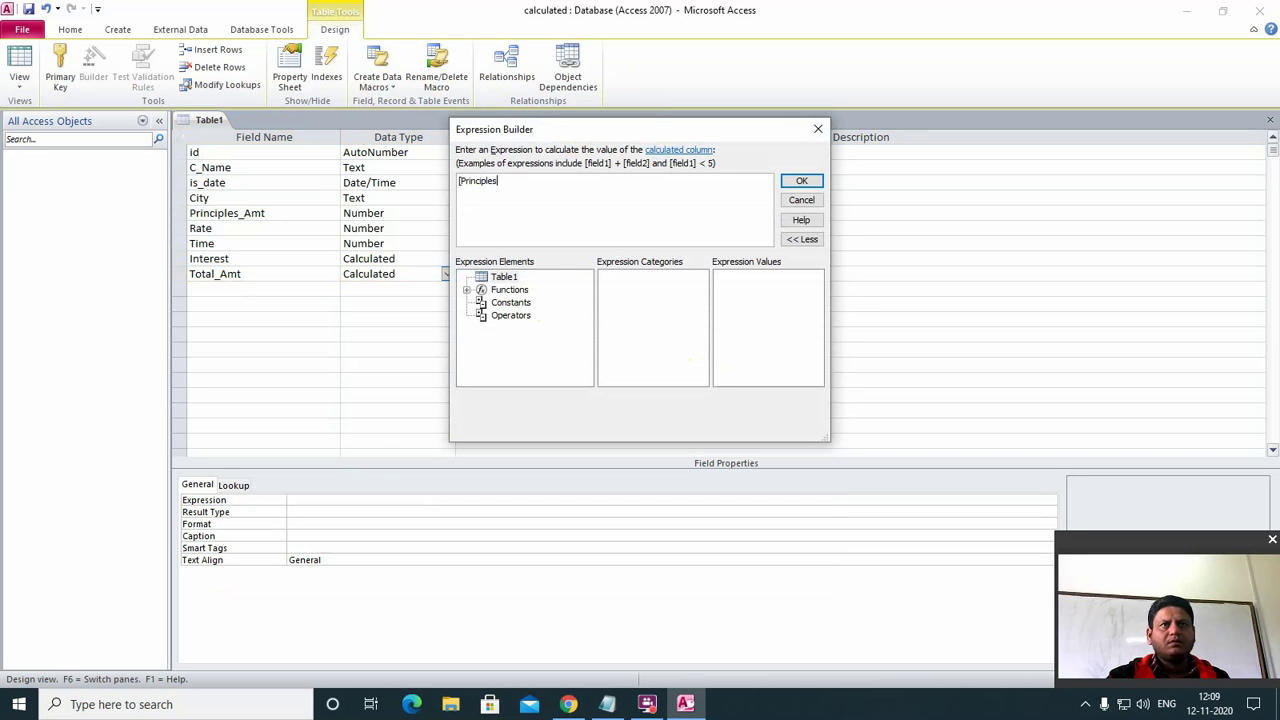
{"action": "type", "text": "_"}
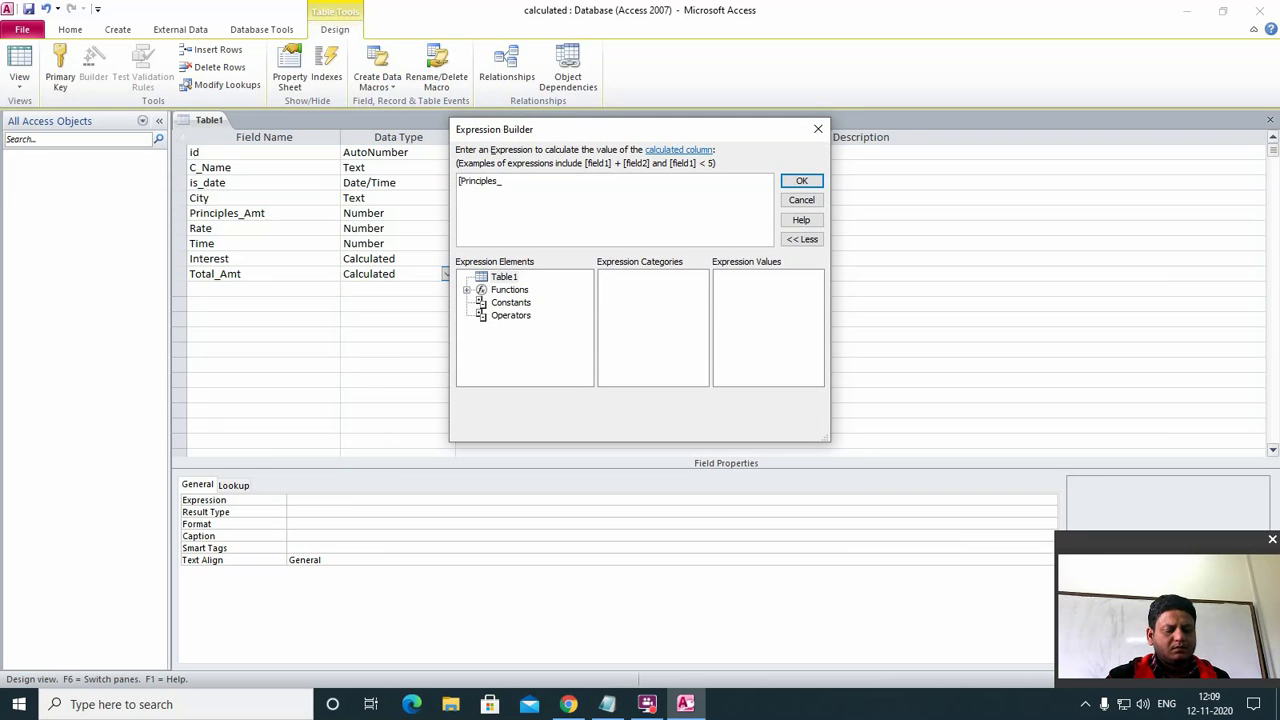
{"action": "type", "text": "Amt"}
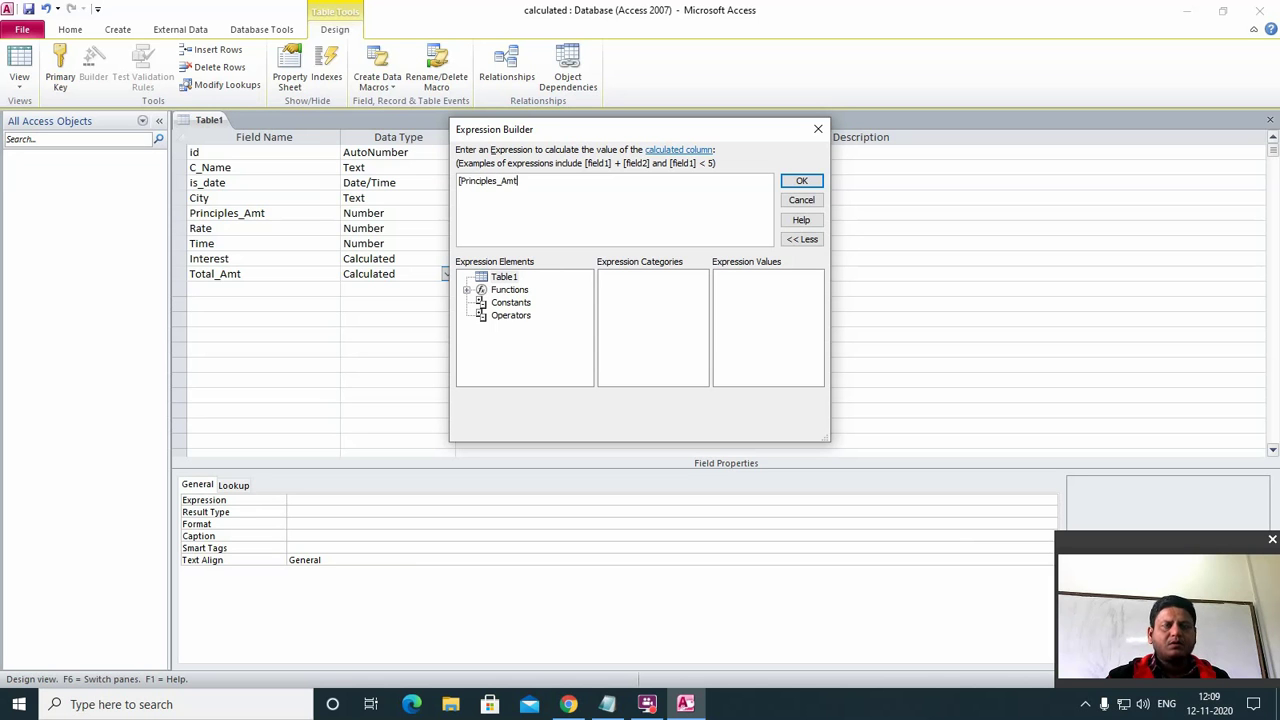
{"action": "type", "text": "]"}
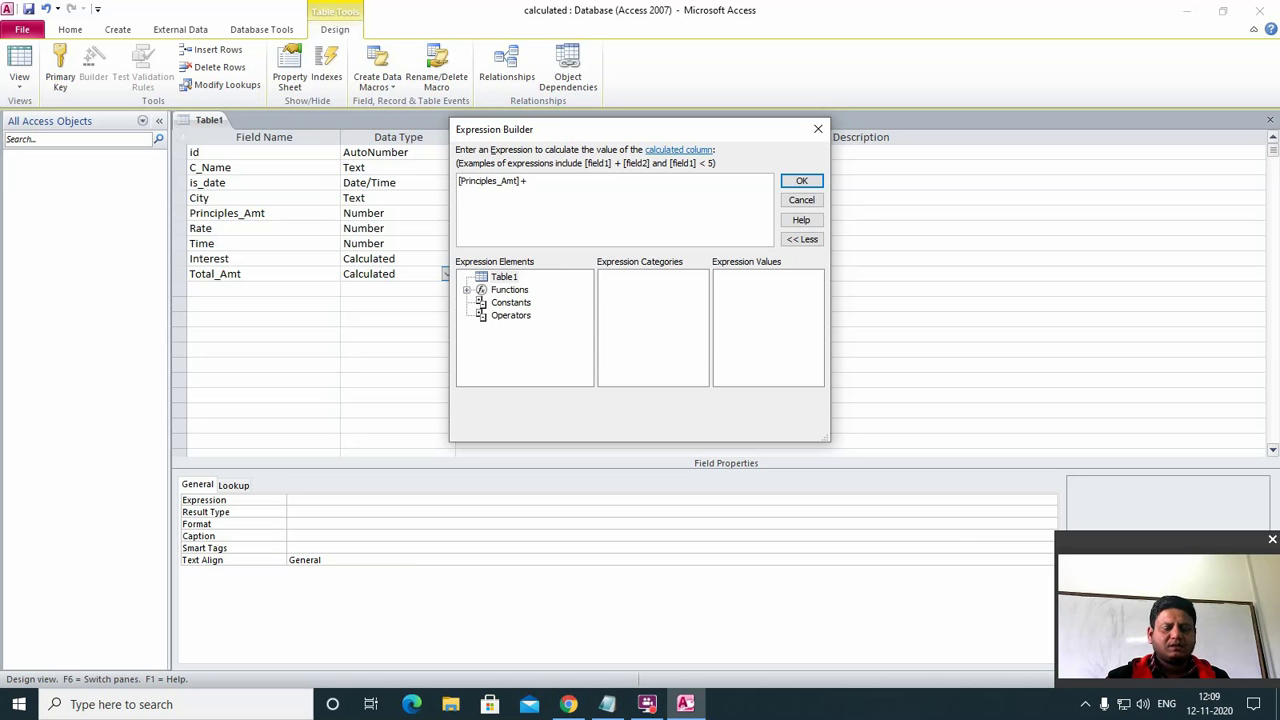
{"action": "type", "text": " +[In"}
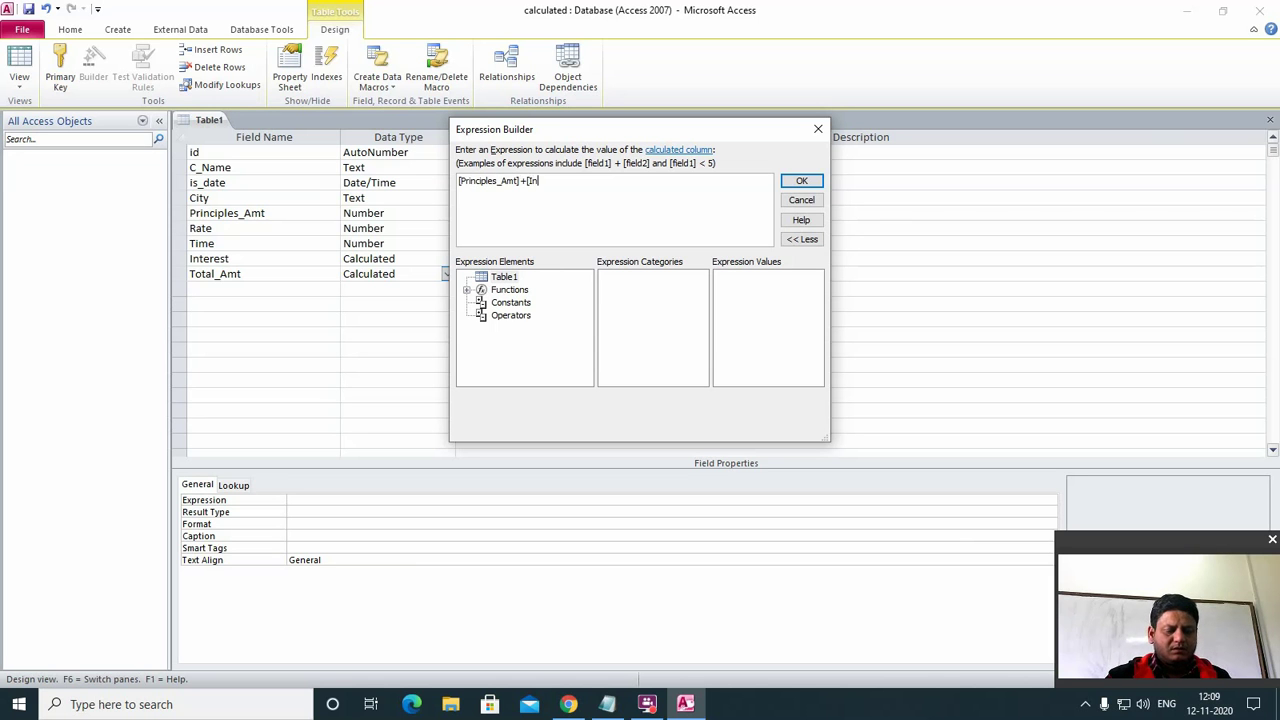
{"action": "type", "text": "terest"}
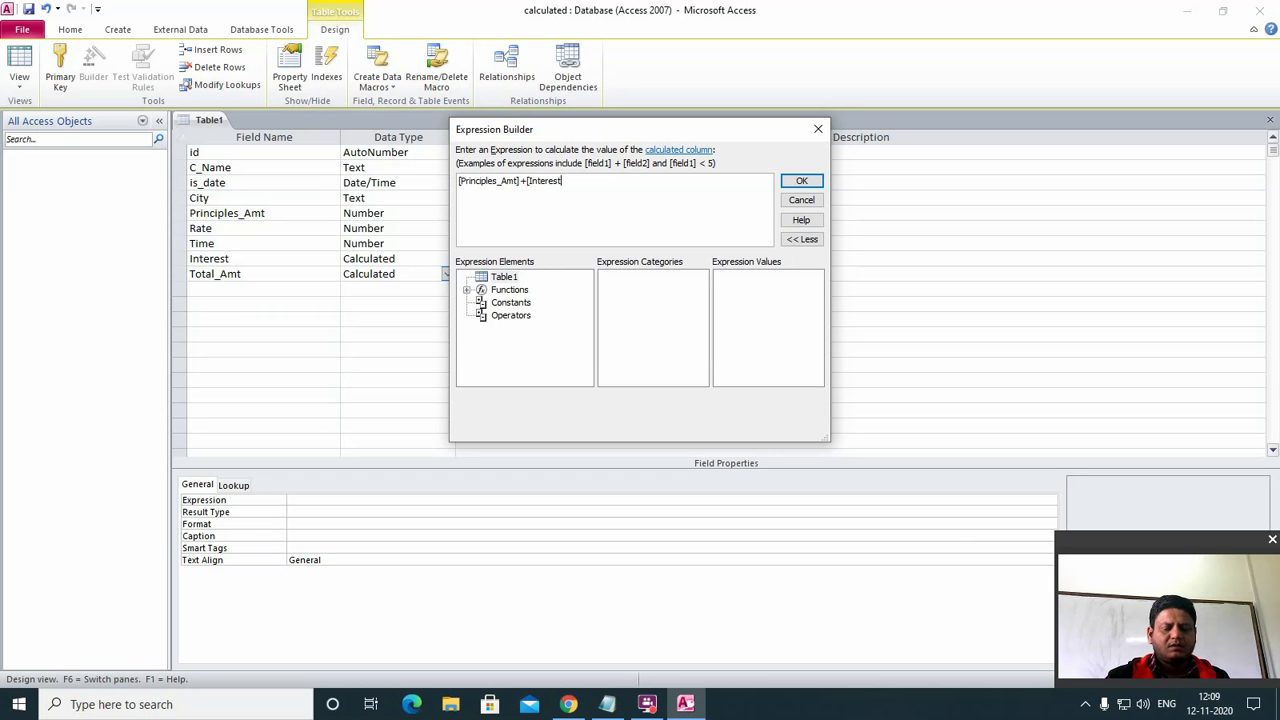
{"action": "type", "text": "]"}
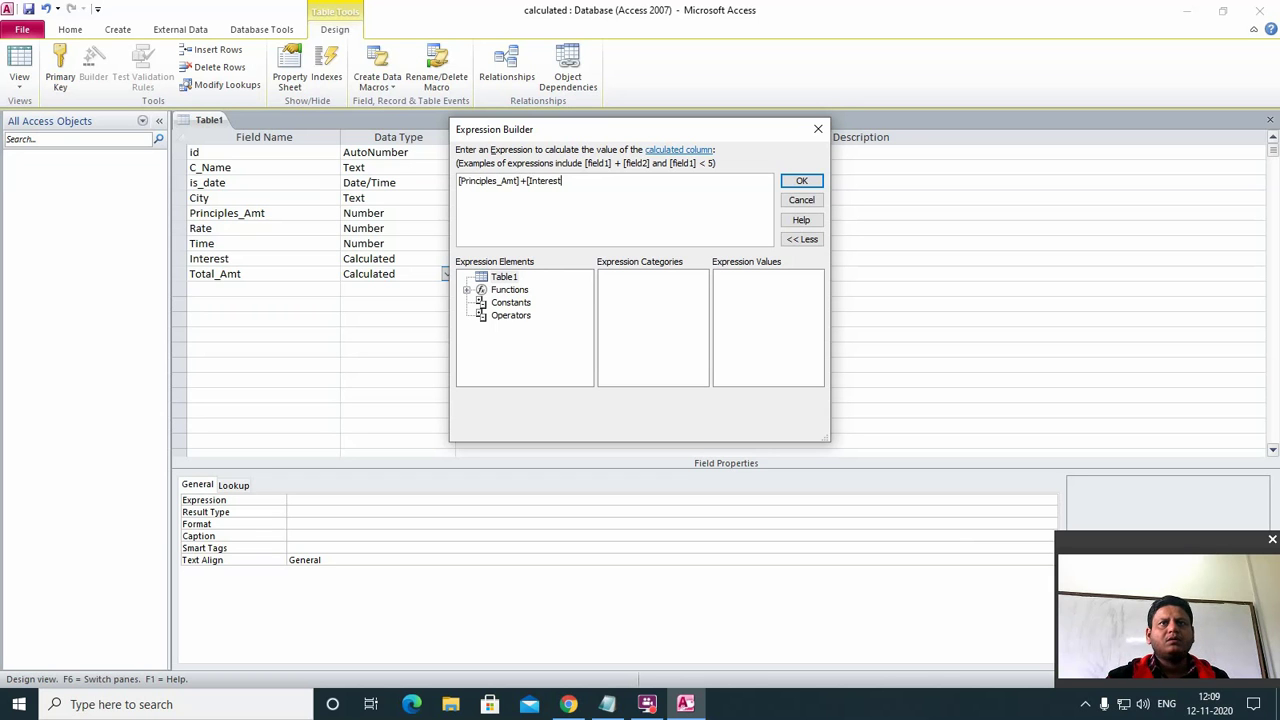
{"action": "type", "text": "]"}
{"action": "left_click", "coordinate": [801, 180]}
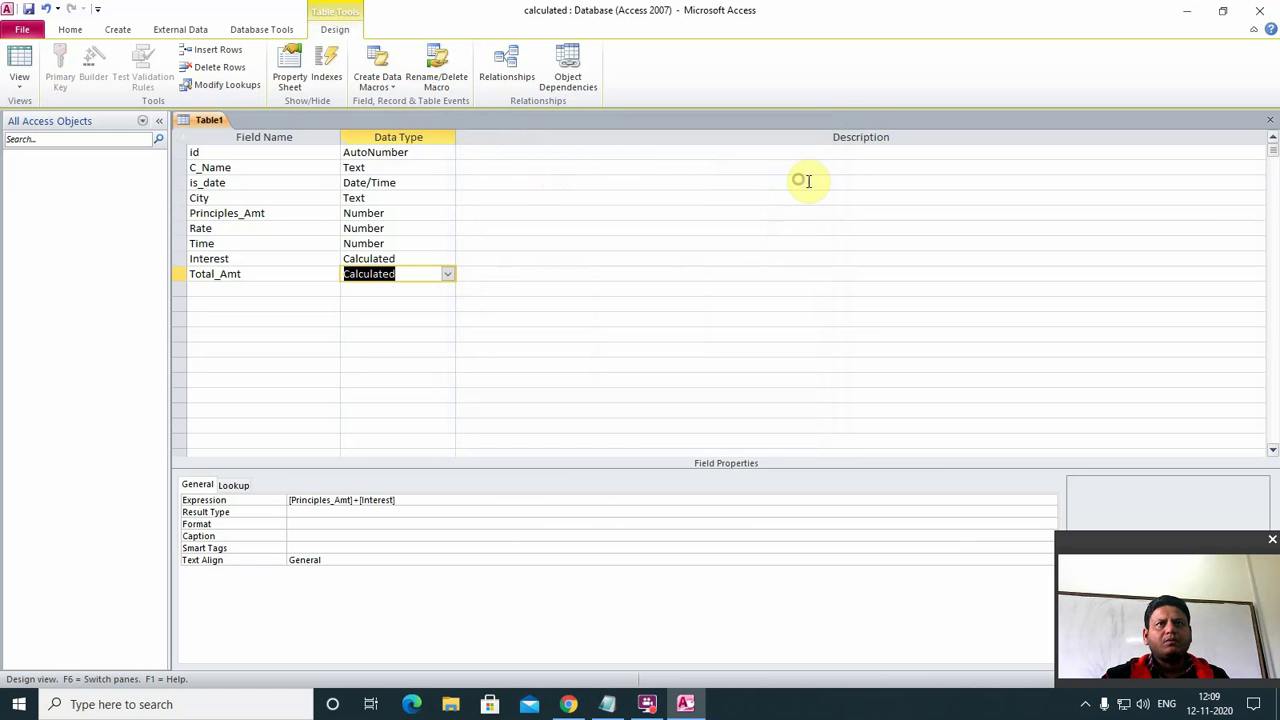
Close the table design, saving it as Interest without a primary key and dismissing the property error after viewing its help.
{"action": "left_click", "coordinate": [1273, 121]}
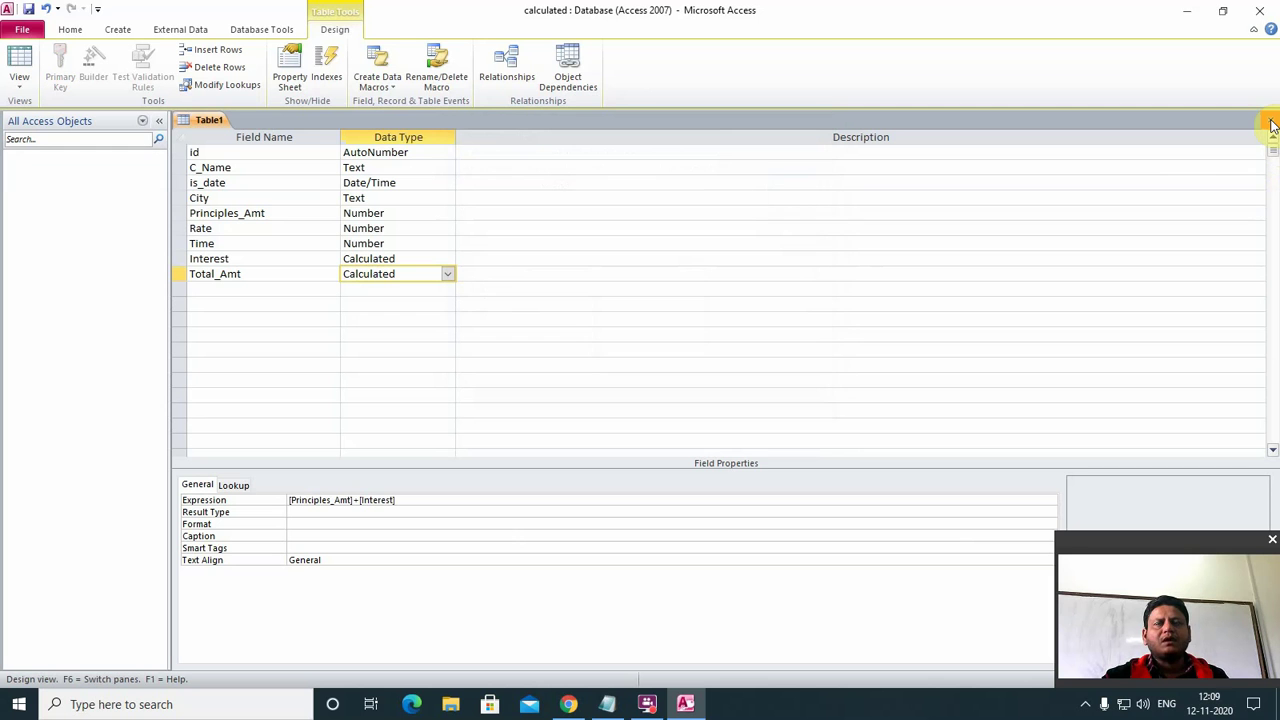
{"action": "left_click", "coordinate": [1272, 123]}
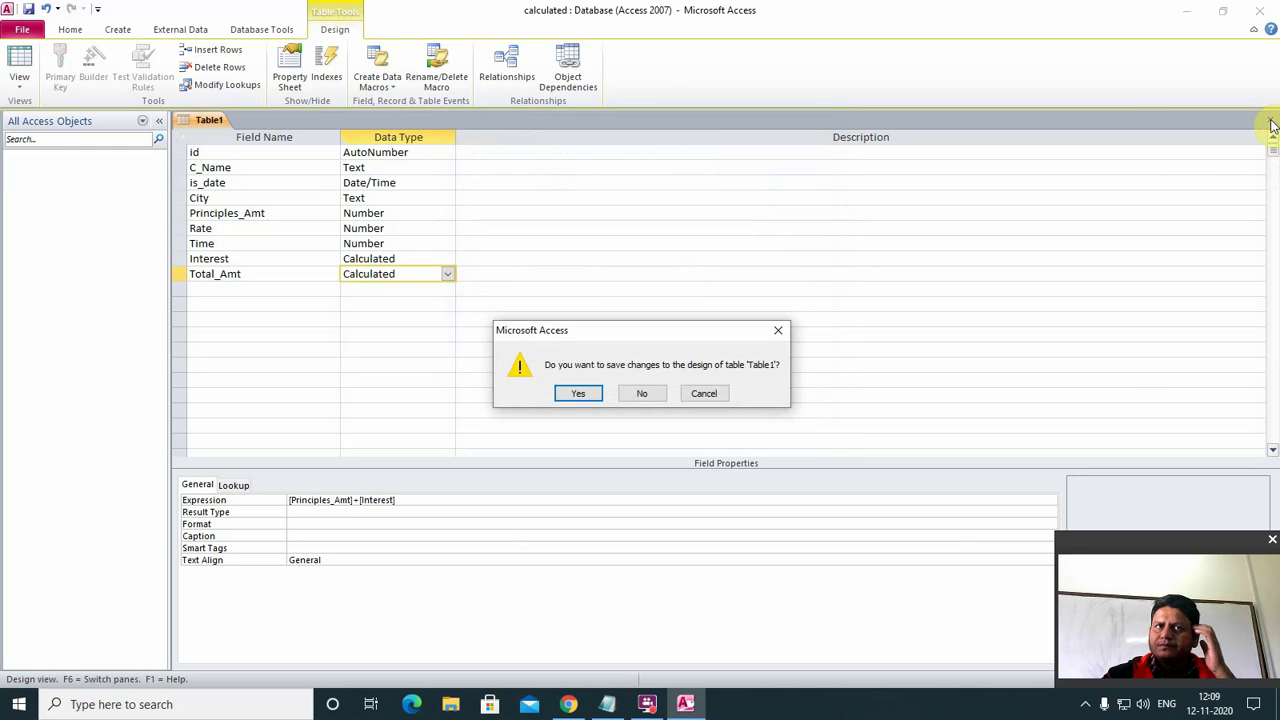
{"action": "left_click", "coordinate": [580, 394]}
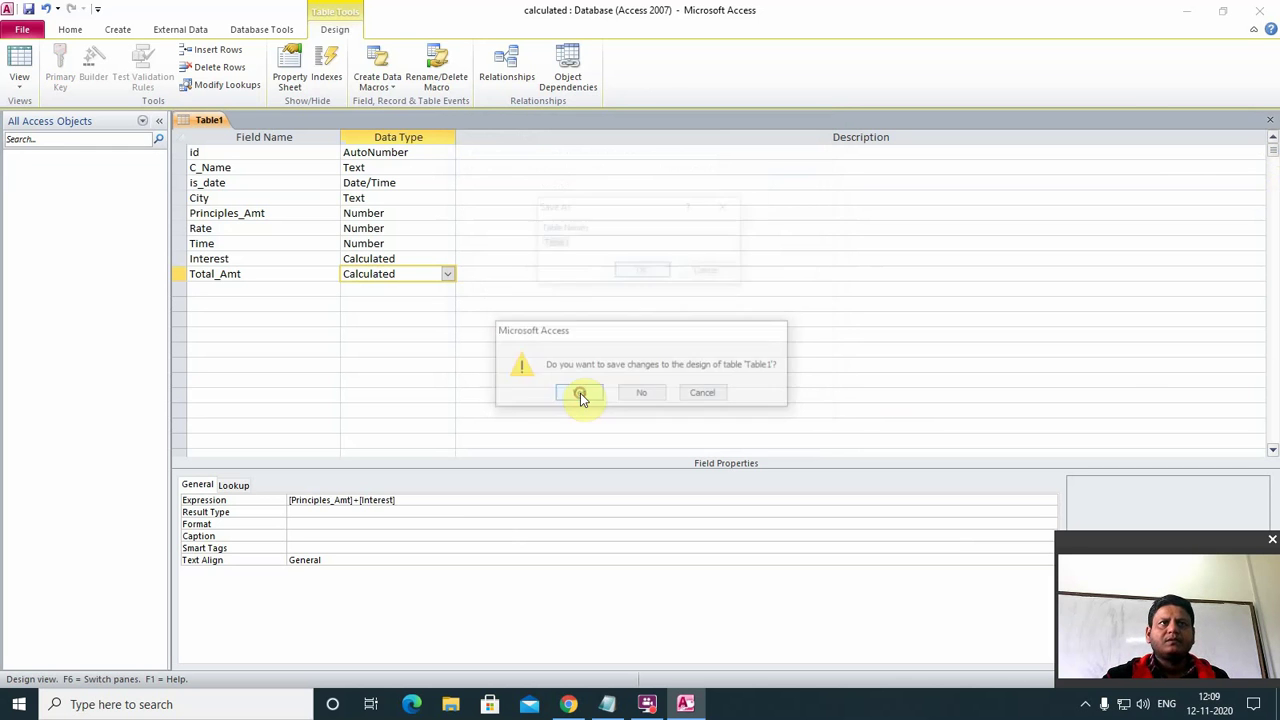
{"action": "type", "text": "Interest"}
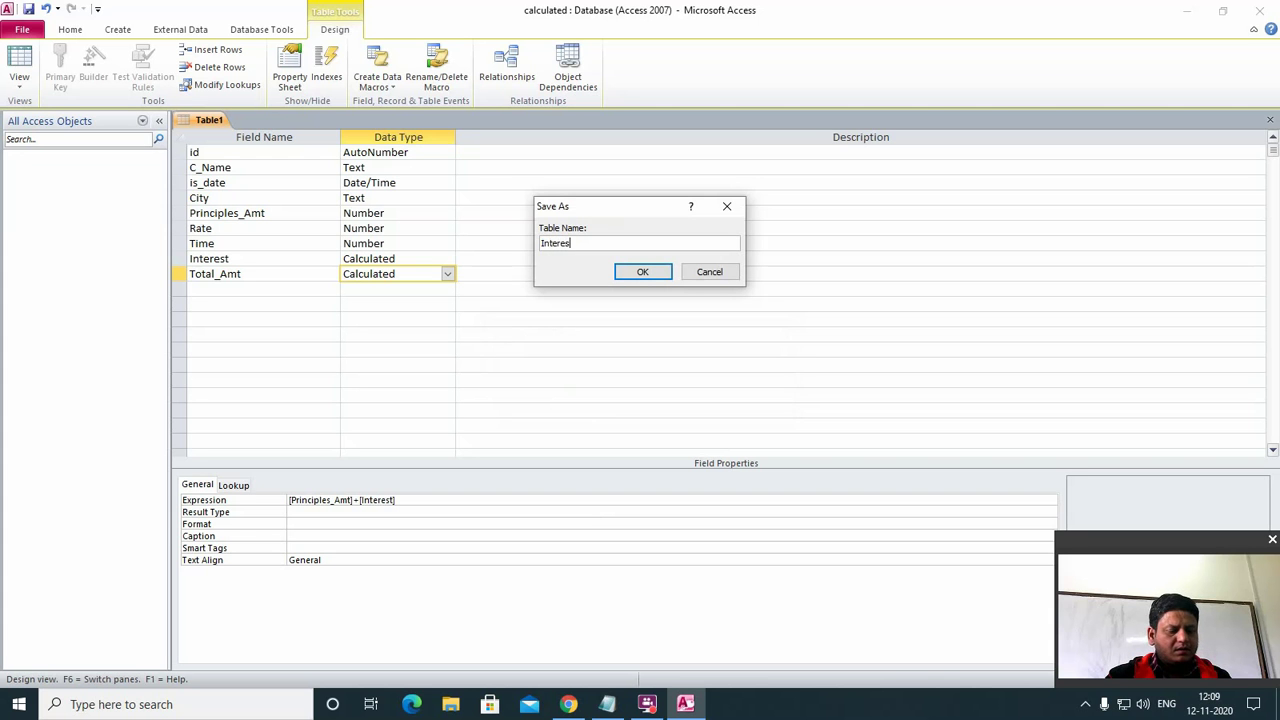
{"action": "left_click", "coordinate": [642, 272]}
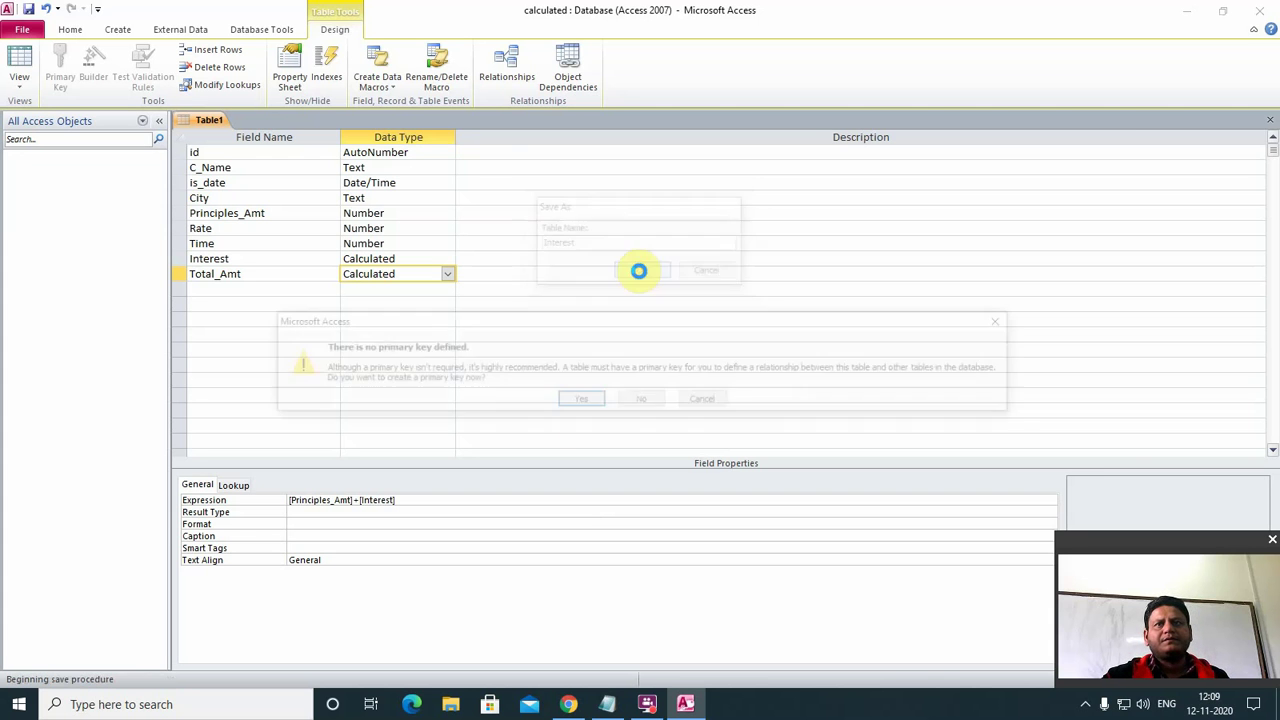
{"action": "left_click", "coordinate": [645, 400]}
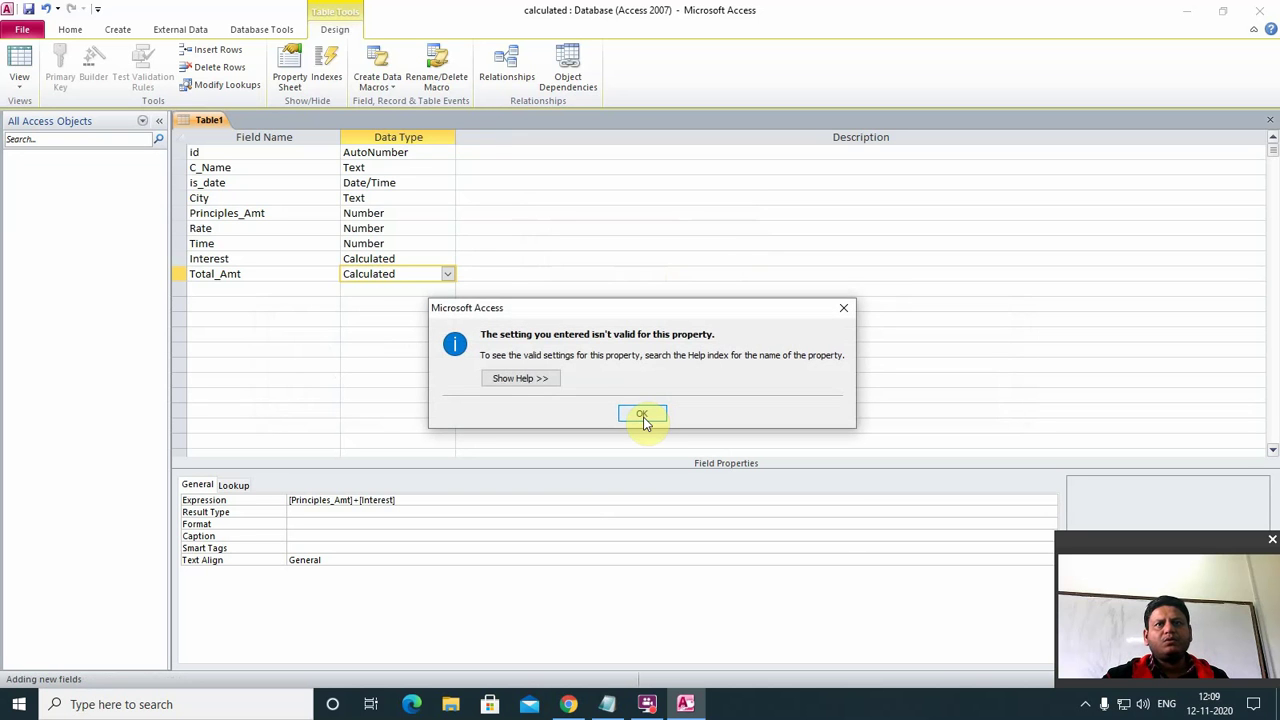
{"action": "left_click", "coordinate": [540, 378]}
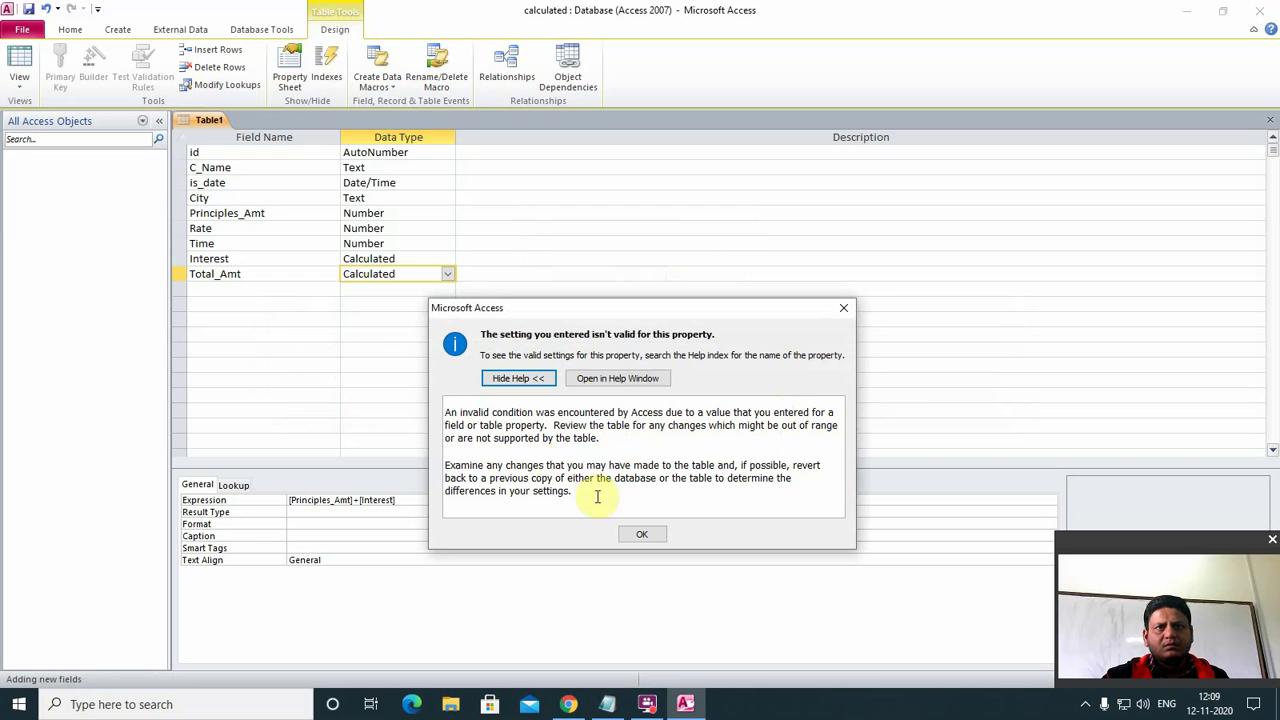
{"action": "left_click", "coordinate": [641, 533]}
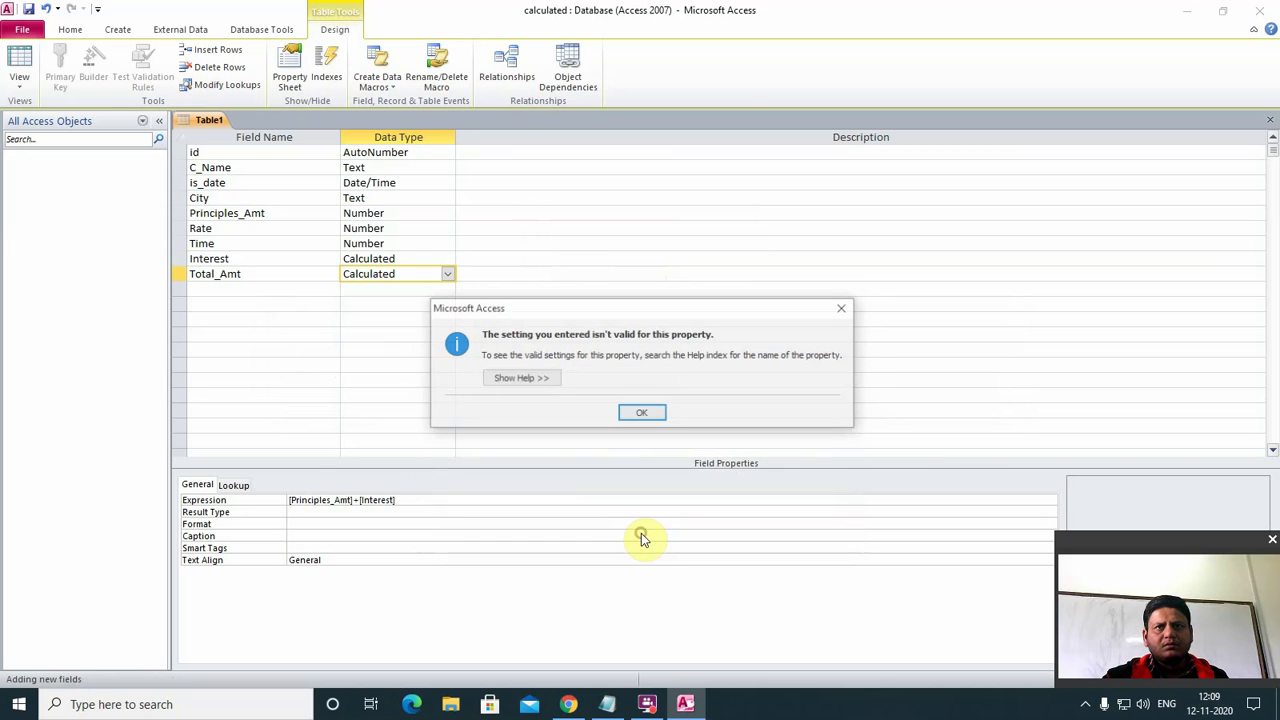
{"action": "left_click", "coordinate": [655, 414]}
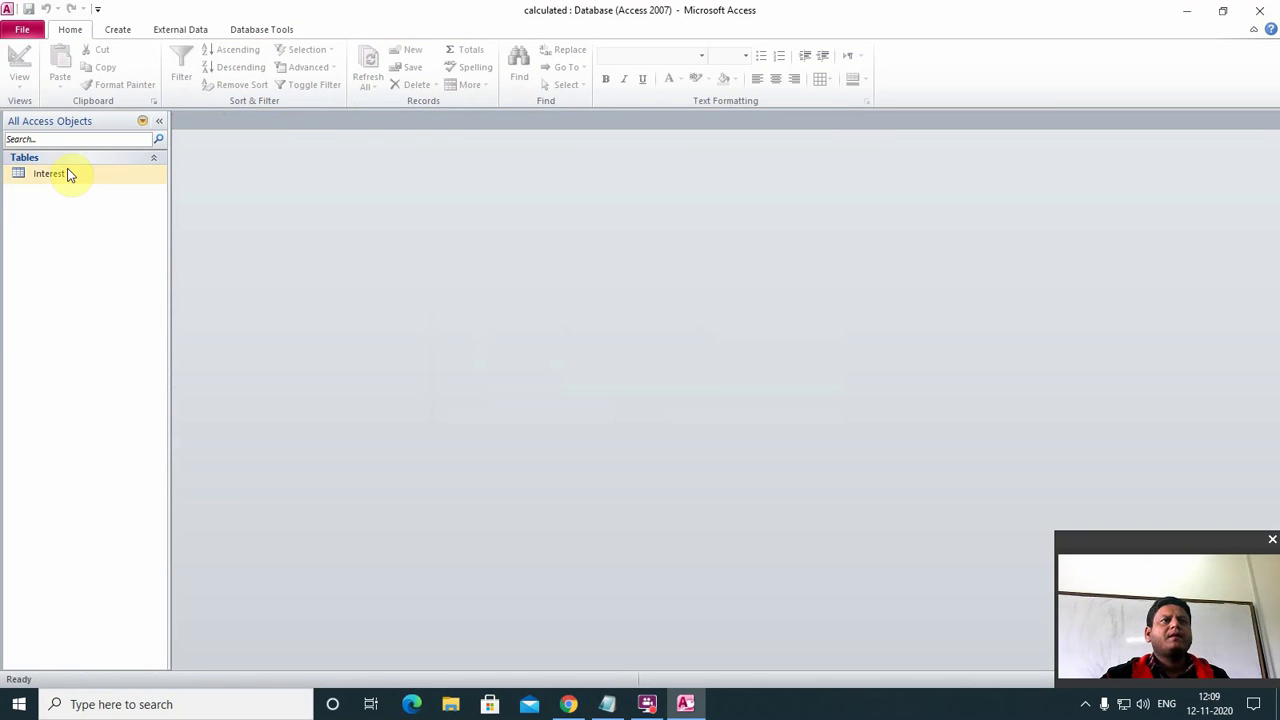
Open the Interest table for data entry and widen the C_Name column slightly.
{"action": "double_click", "coordinate": [57, 173]}
{"action": "left_click", "coordinate": [645, 417]}
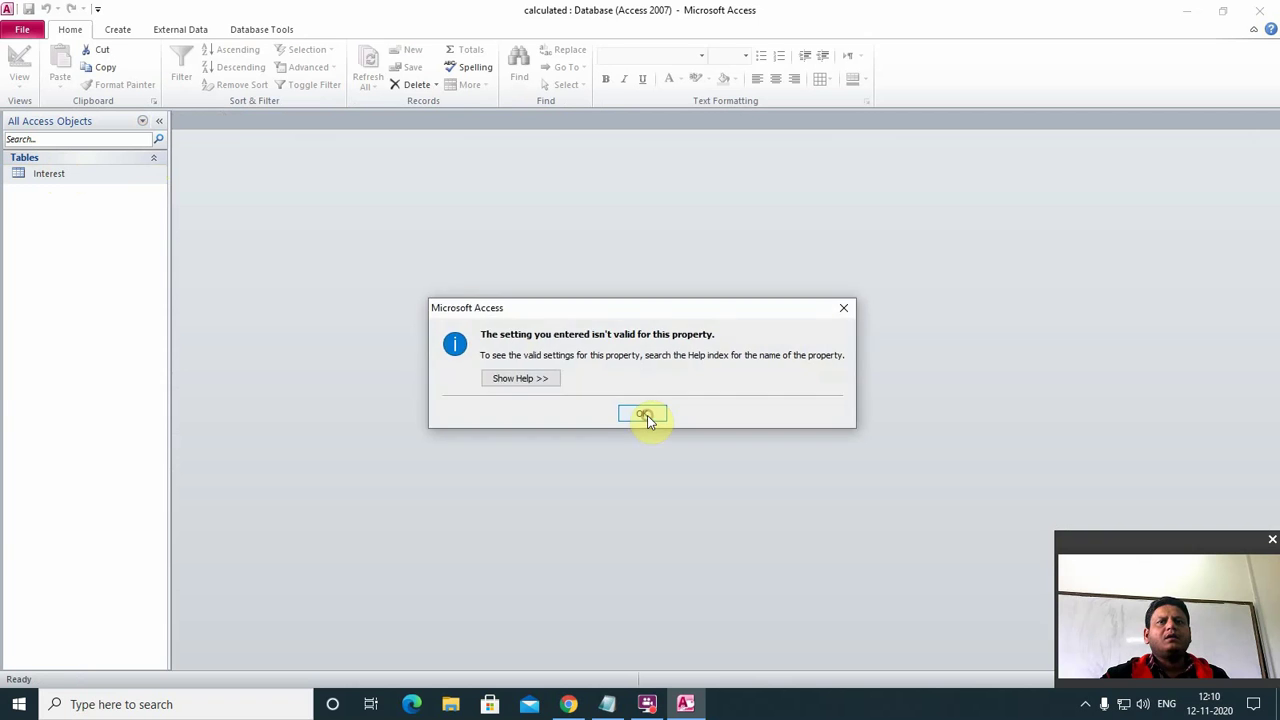
{"action": "left_click", "coordinate": [287, 150]}
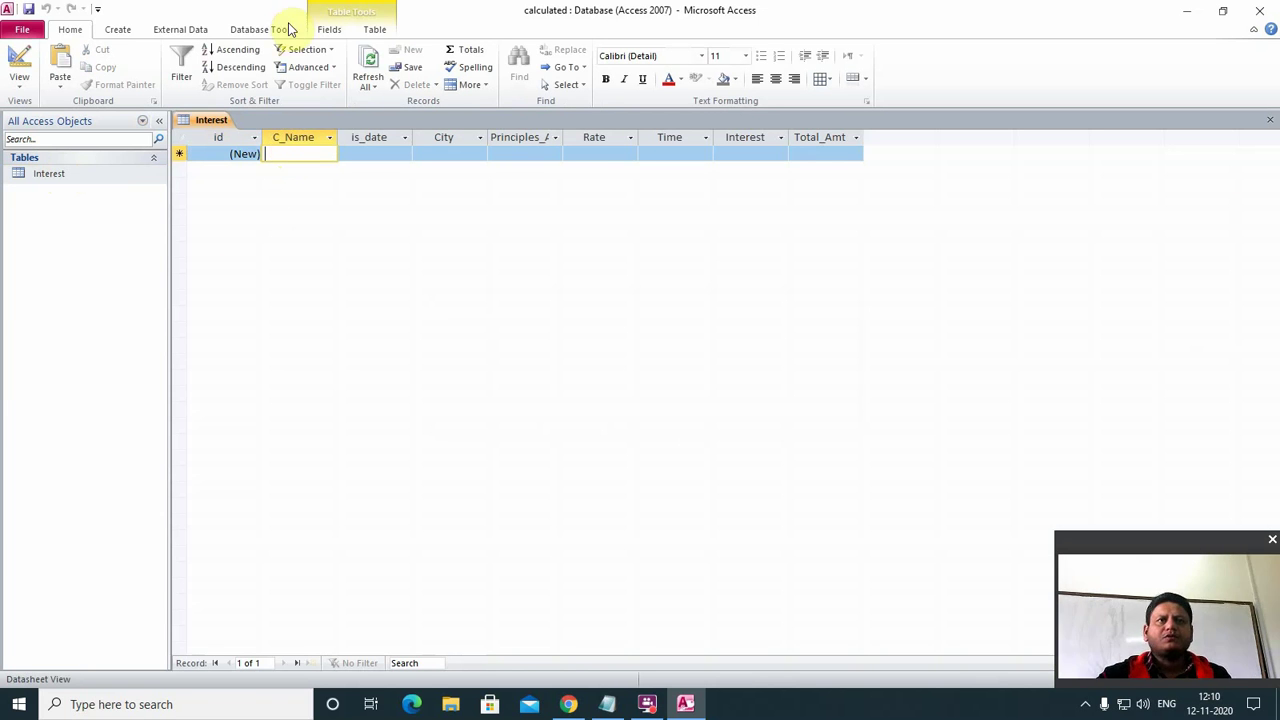
{"action": "left_click_drag", "start_coordinate": [338, 135], "coordinate": [374, 137]}
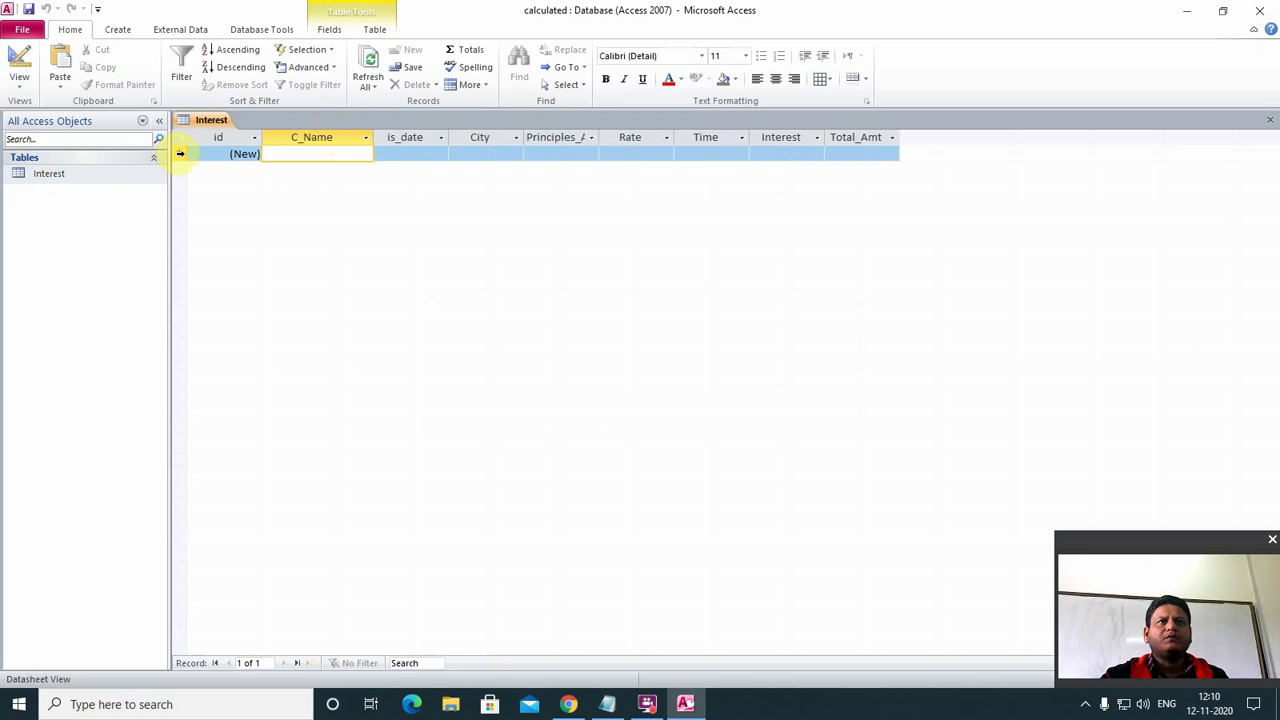
Make the Interest datasheet's text bold and set its font size to 20.
{"action": "left_click", "coordinate": [180, 153]}
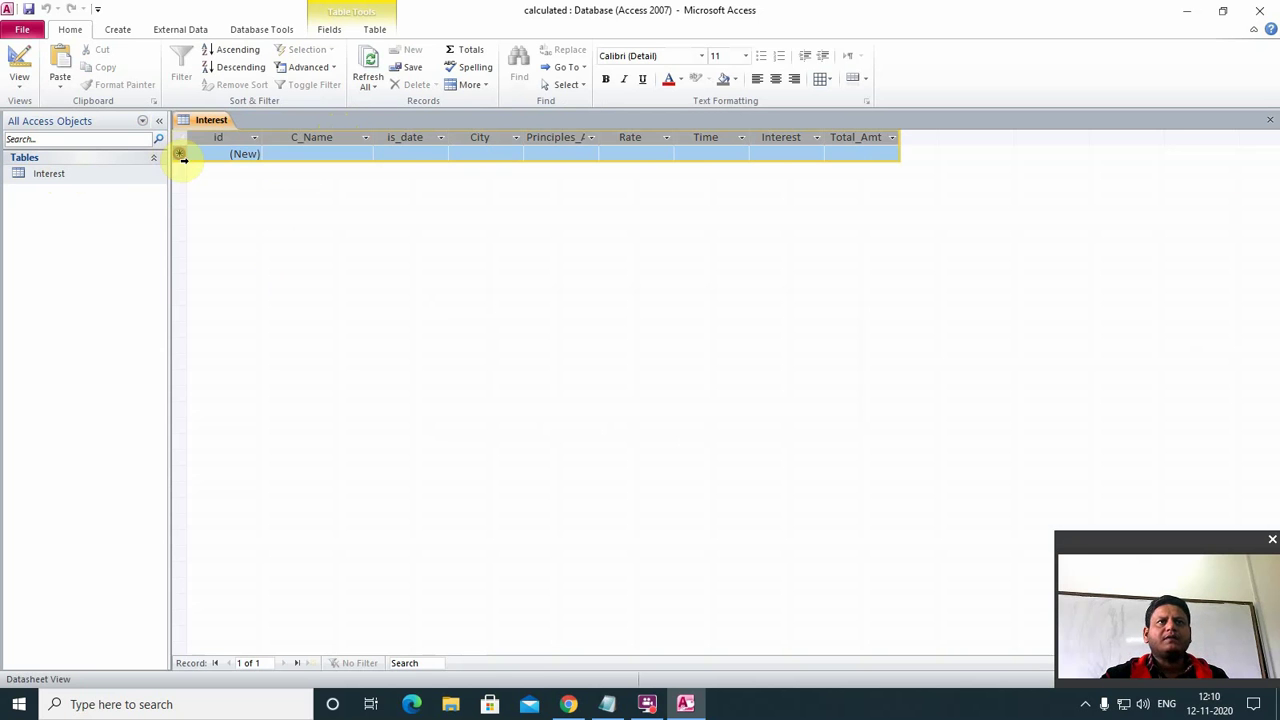
{"action": "left_click", "coordinate": [606, 78]}
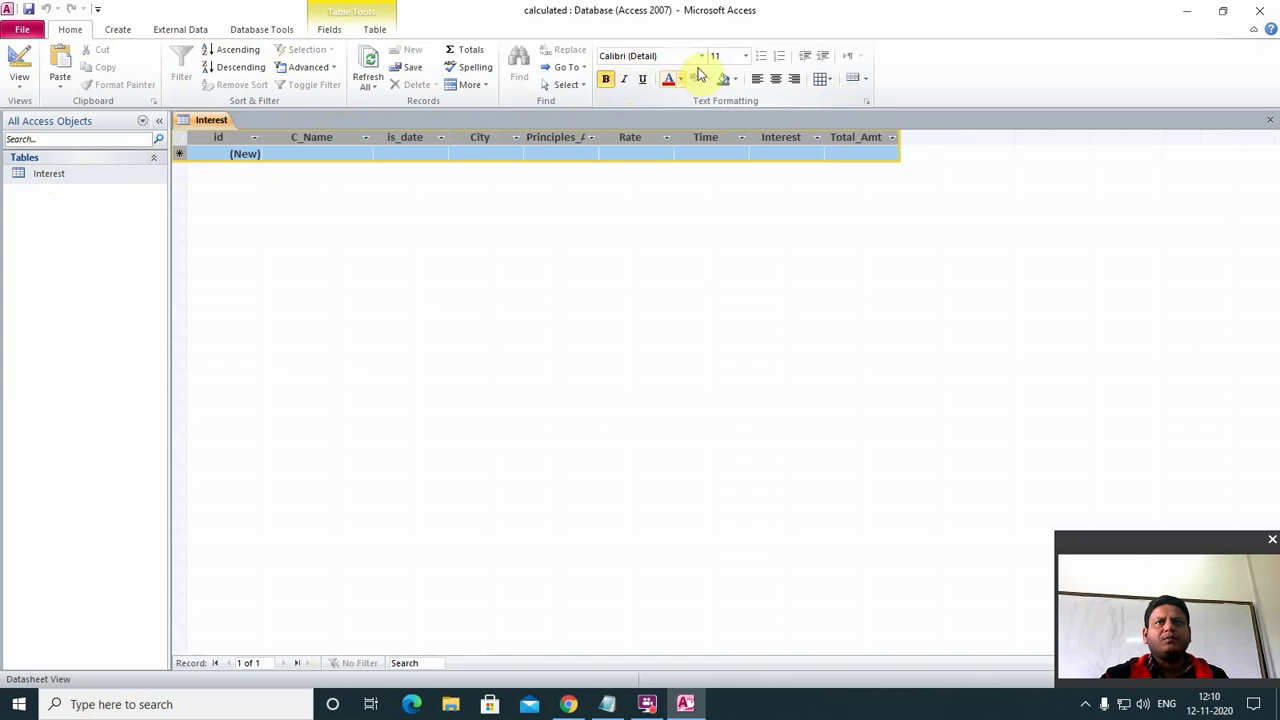
{"action": "left_click", "coordinate": [746, 56]}
{"action": "left_click", "coordinate": [718, 186]}
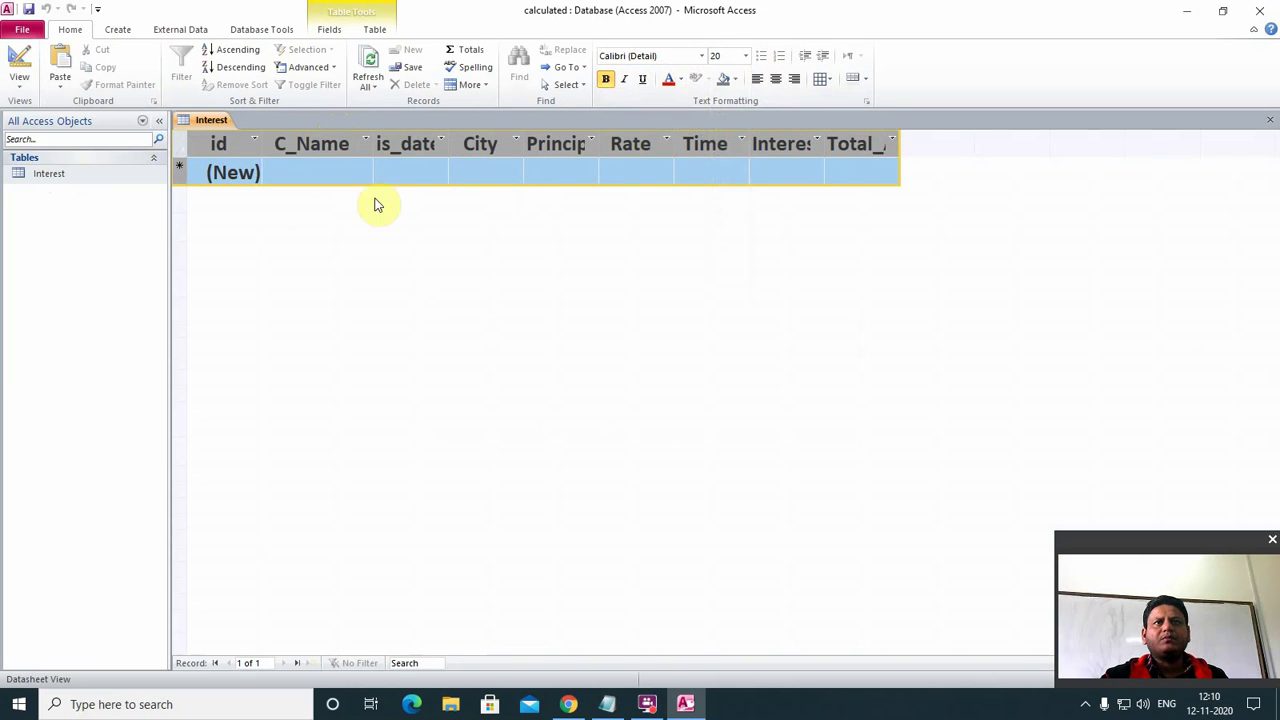
Widen the columns from C_Name through Total_Amt equally and set the datasheet's font color to red.
{"action": "left_click_drag", "start_coordinate": [280, 143], "coordinate": [997, 143]}
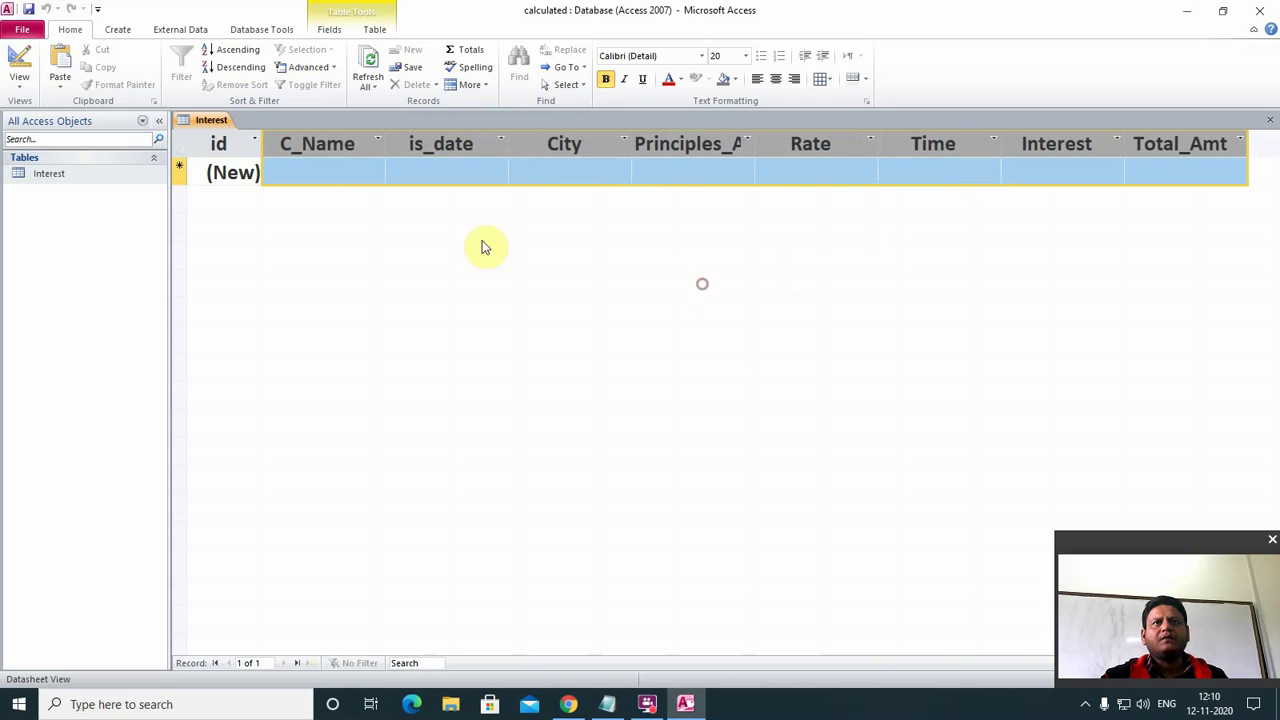
{"action": "left_click", "coordinate": [342, 175]}
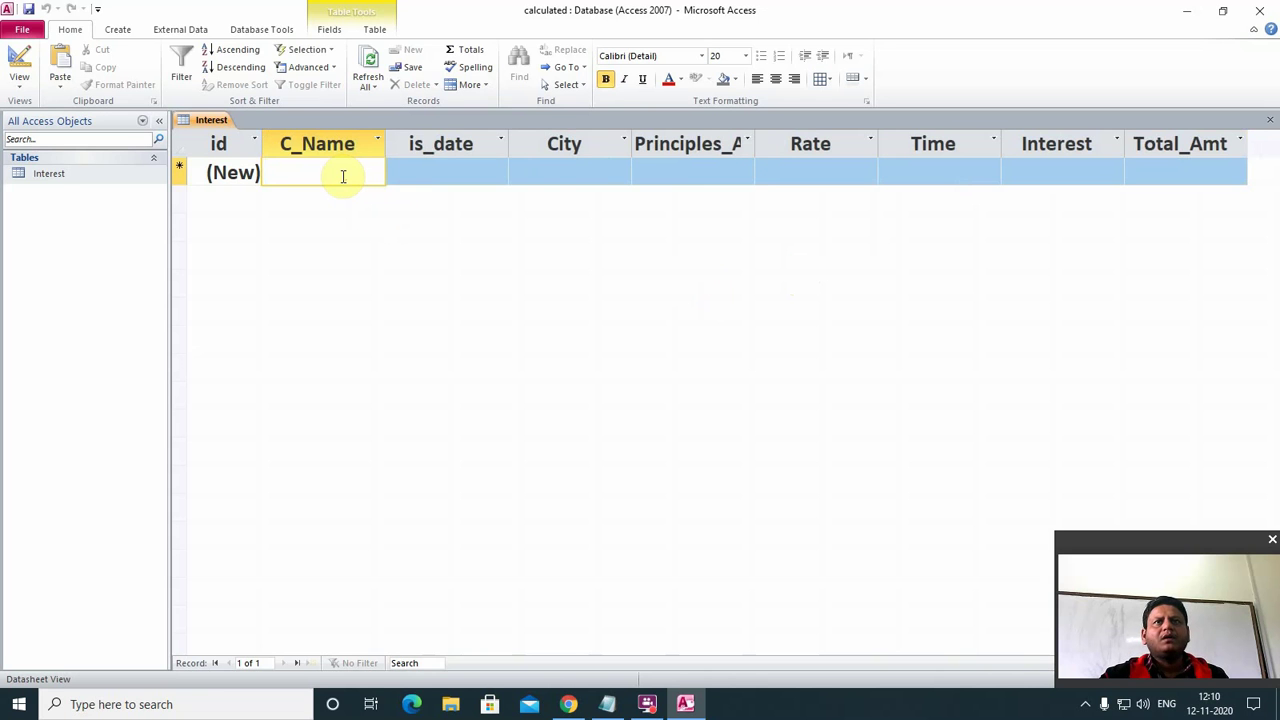
{"action": "left_click", "coordinate": [668, 80]}
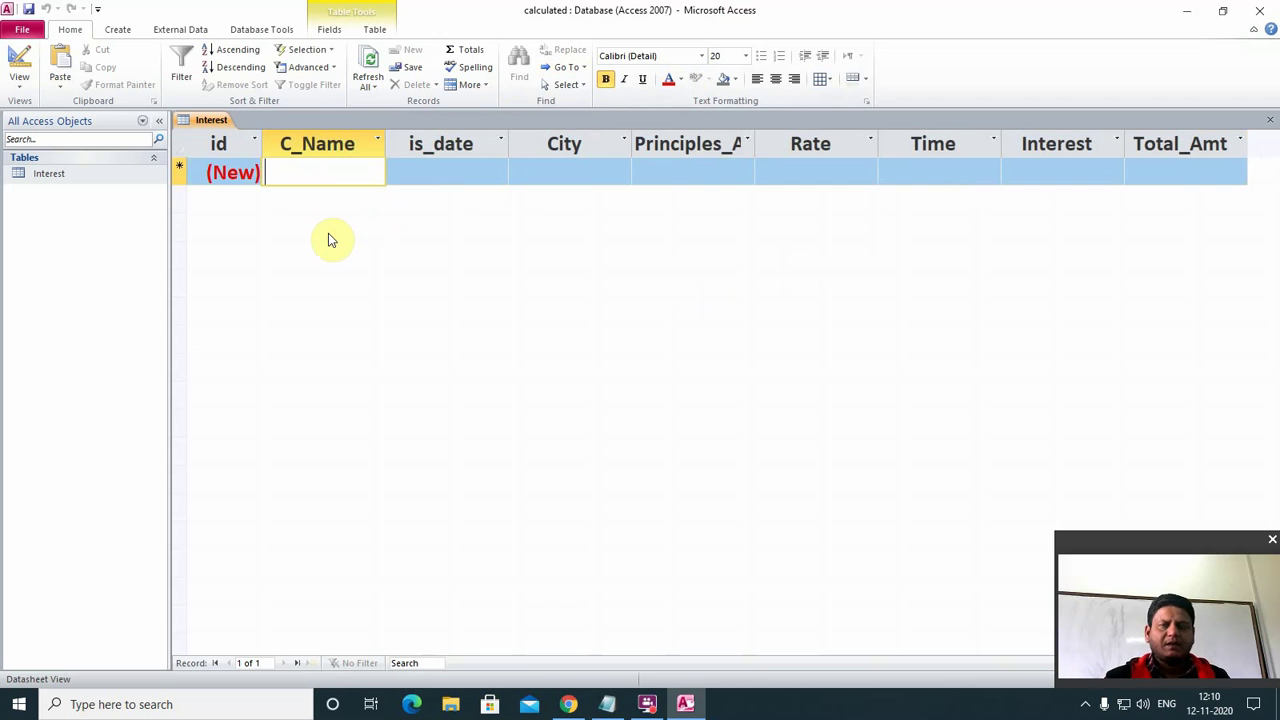
Enter the customer's name in the C_Name field of the first record.
{"action": "type", "text": "ramesh"}
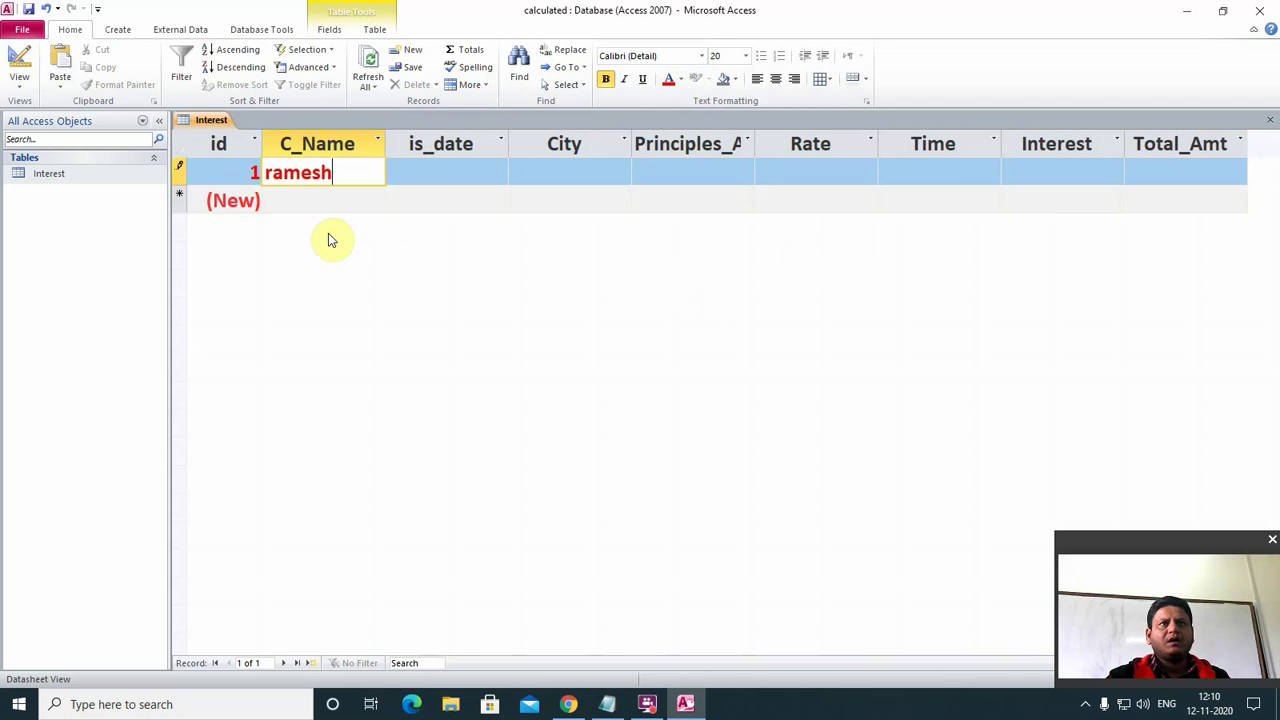
{"action": "key", "text": "Tab"}
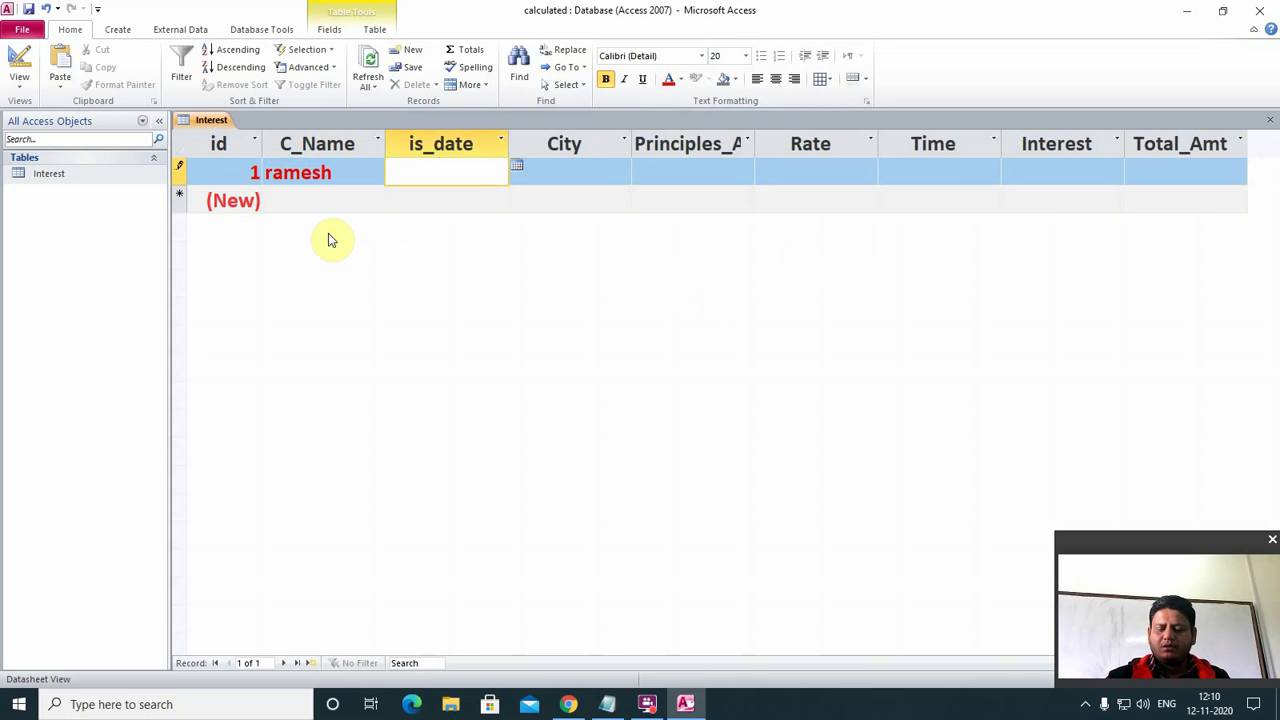
Try to enter the first record's is_date as 1jan and as 1 janu.
{"action": "type", "text": "1jan"}
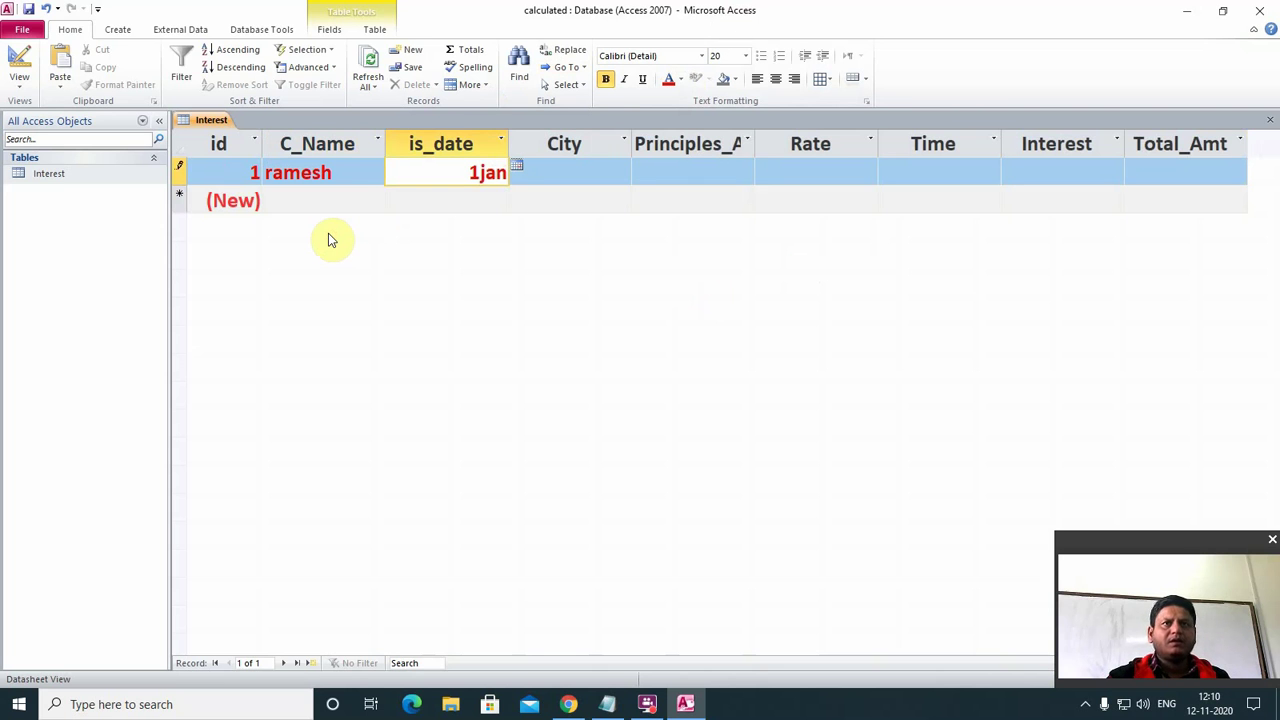
{"action": "key", "text": "Tab"}
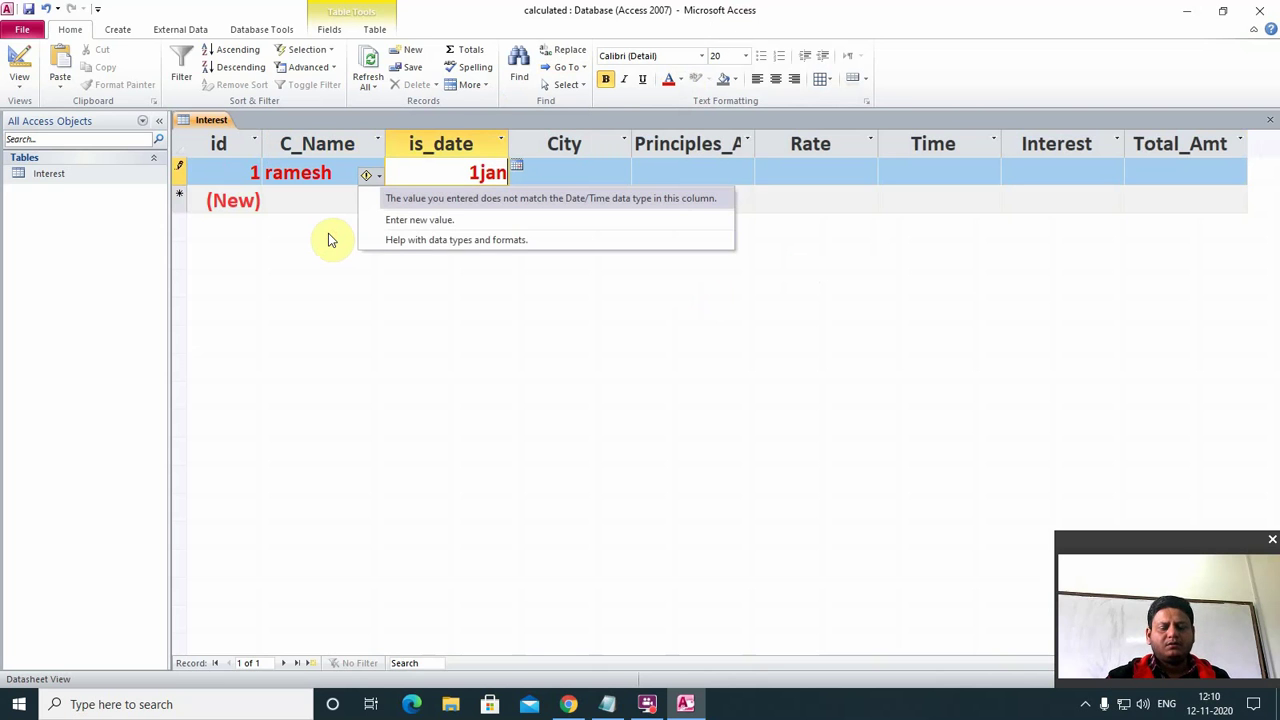
{"action": "key", "text": "Down"}
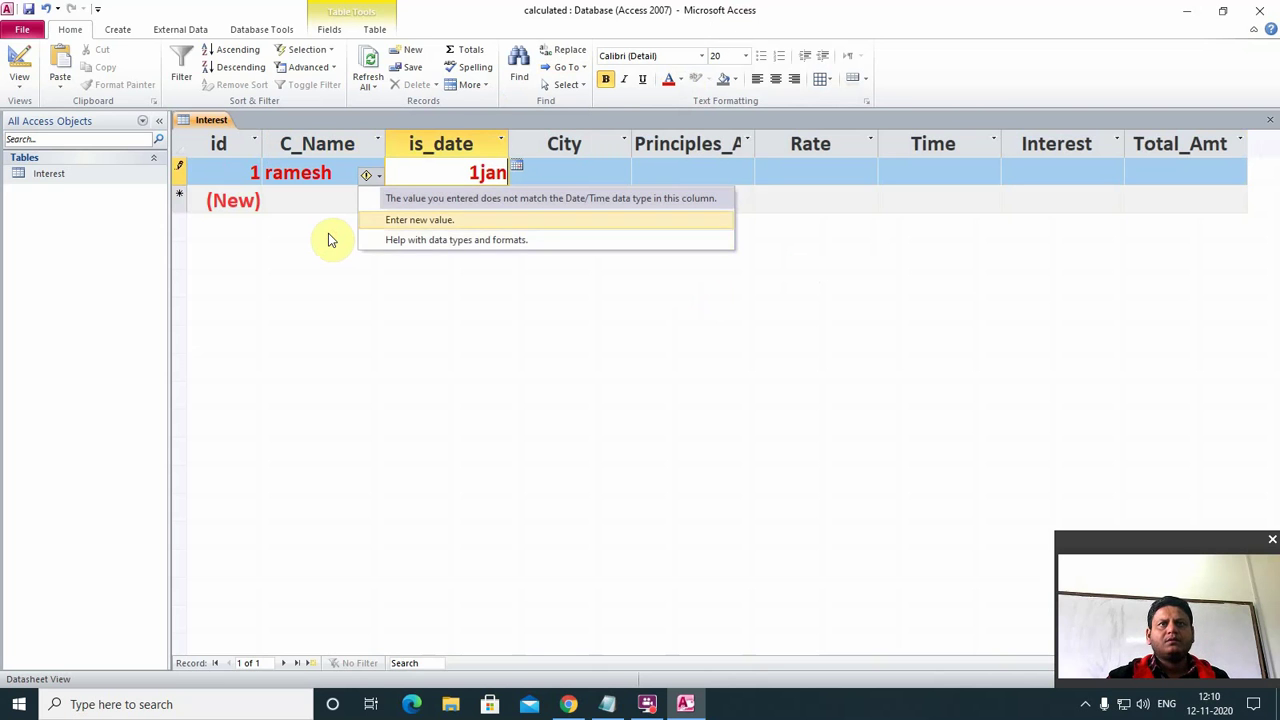
{"action": "key", "text": "Return"}
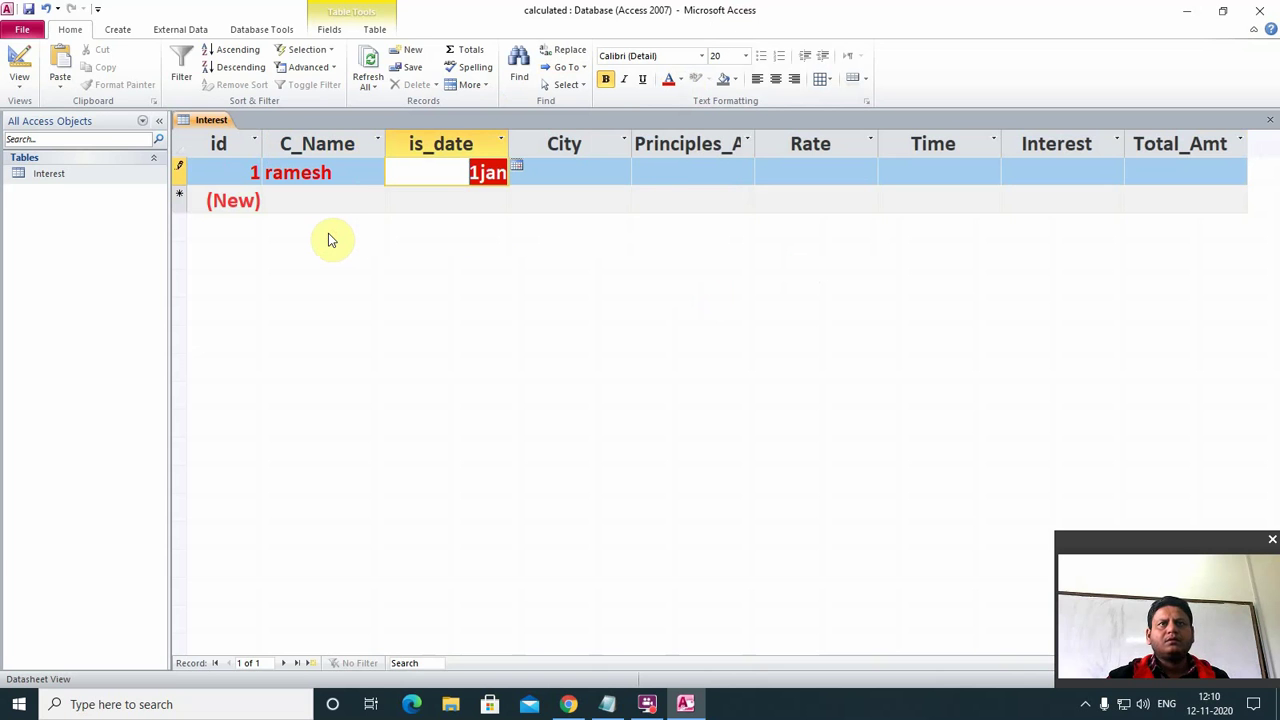
{"action": "type", "text": "1"}
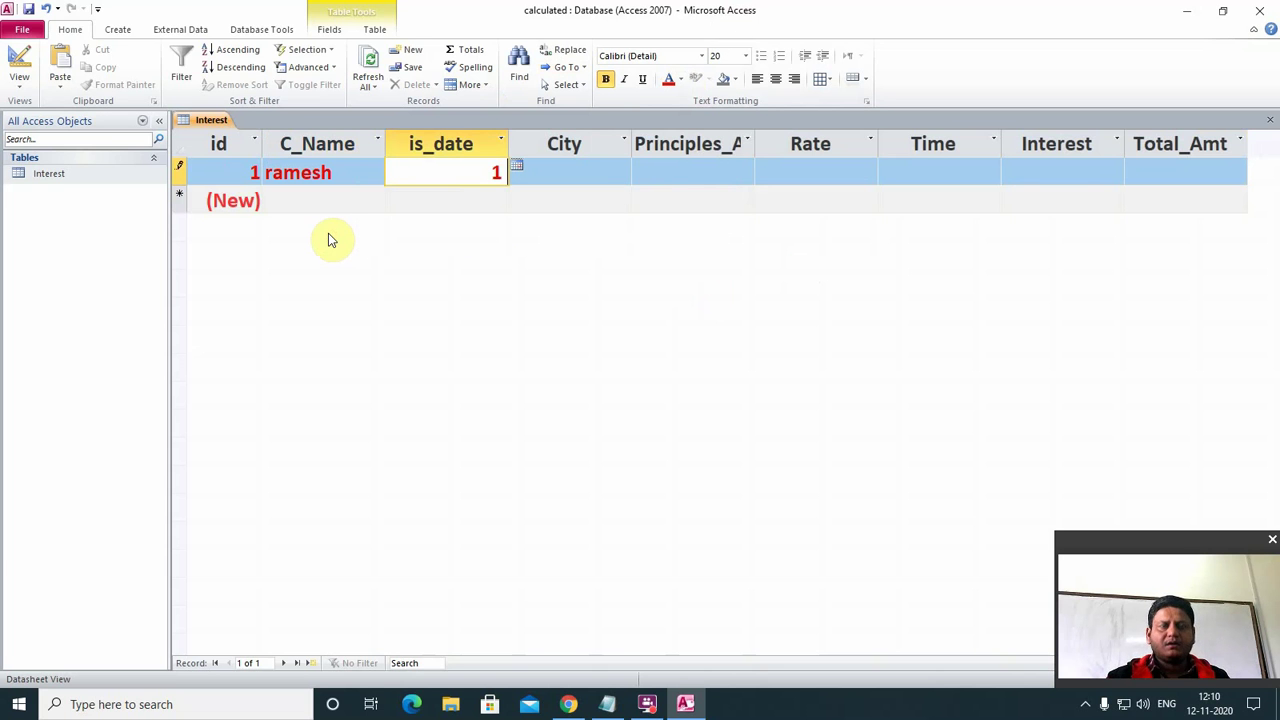
{"action": "type", "text": " jan"}
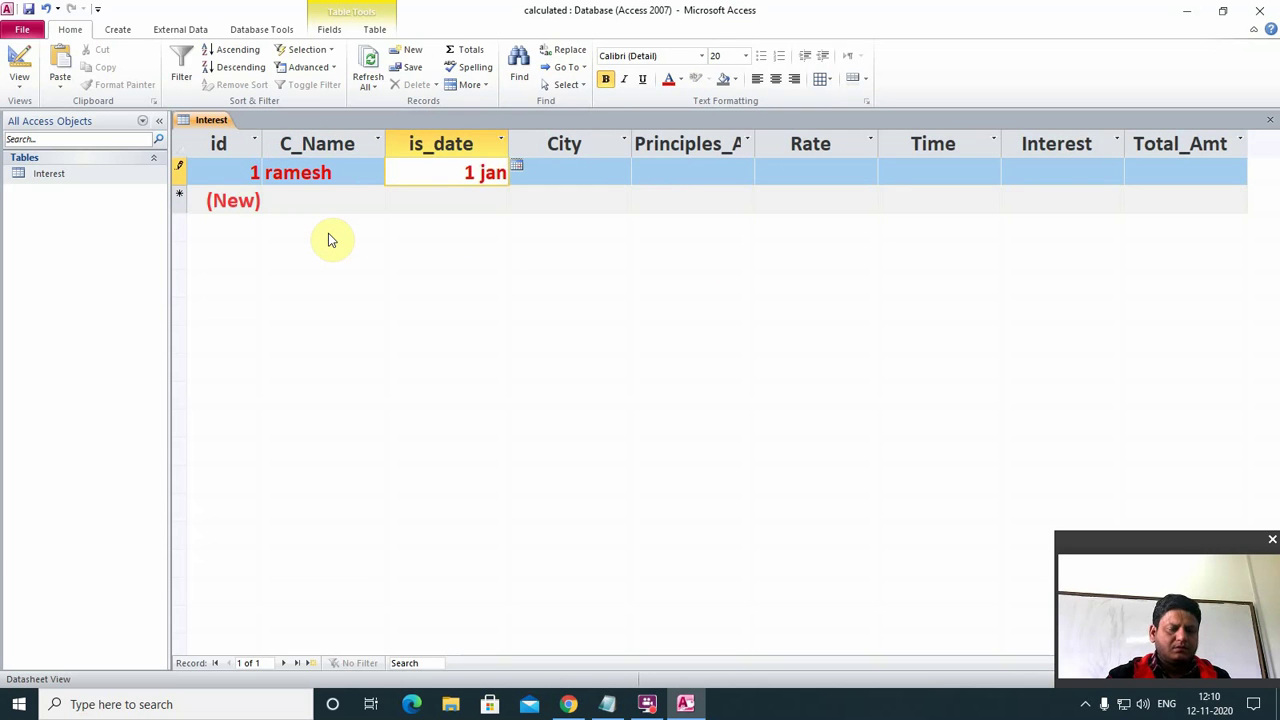
{"action": "type", "text": "u"}
{"action": "key", "text": "Return"}
{"action": "key", "text": "Down"}
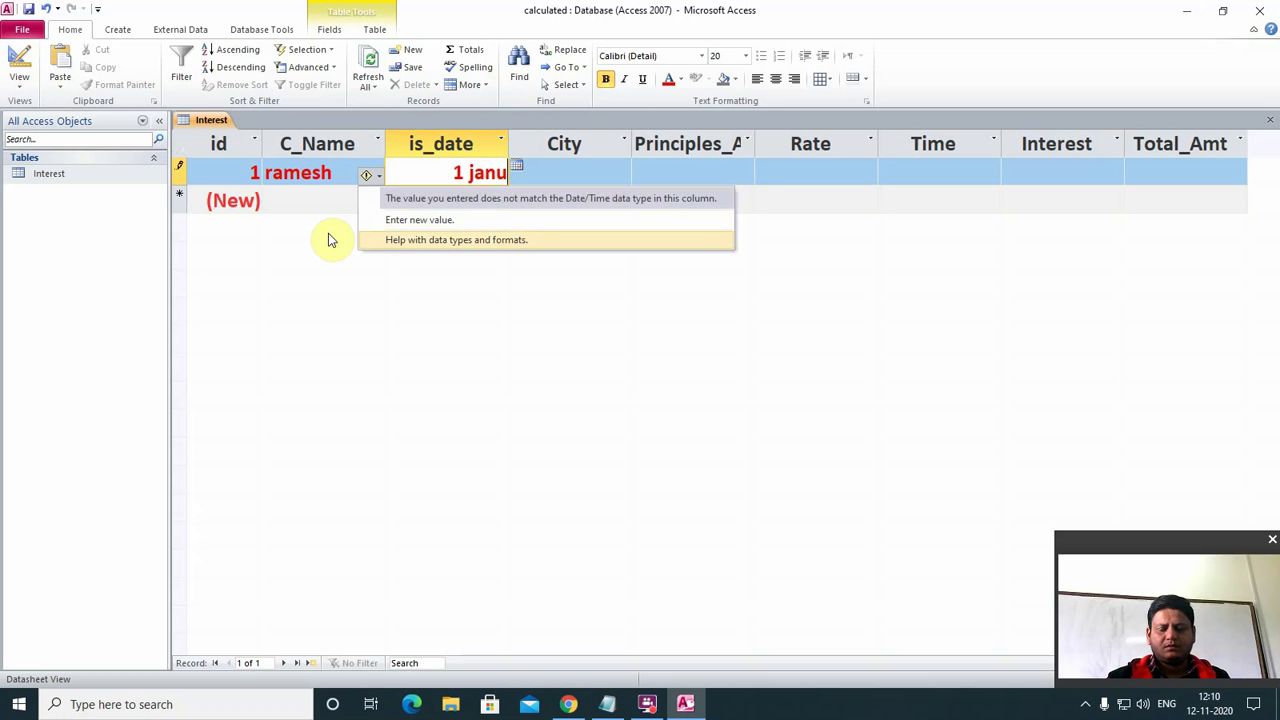
{"action": "key", "text": "Escape"}
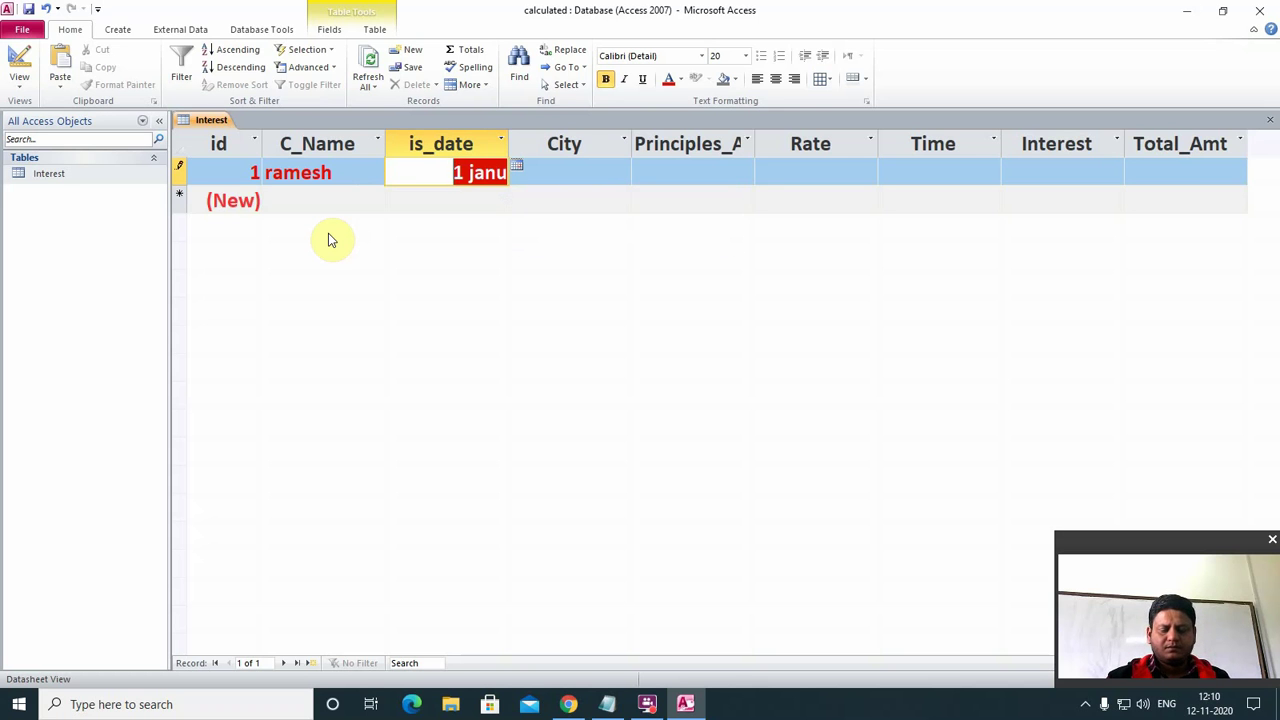
Set the first record's is_date to 01/01/2020.
{"action": "type", "text": "01"}
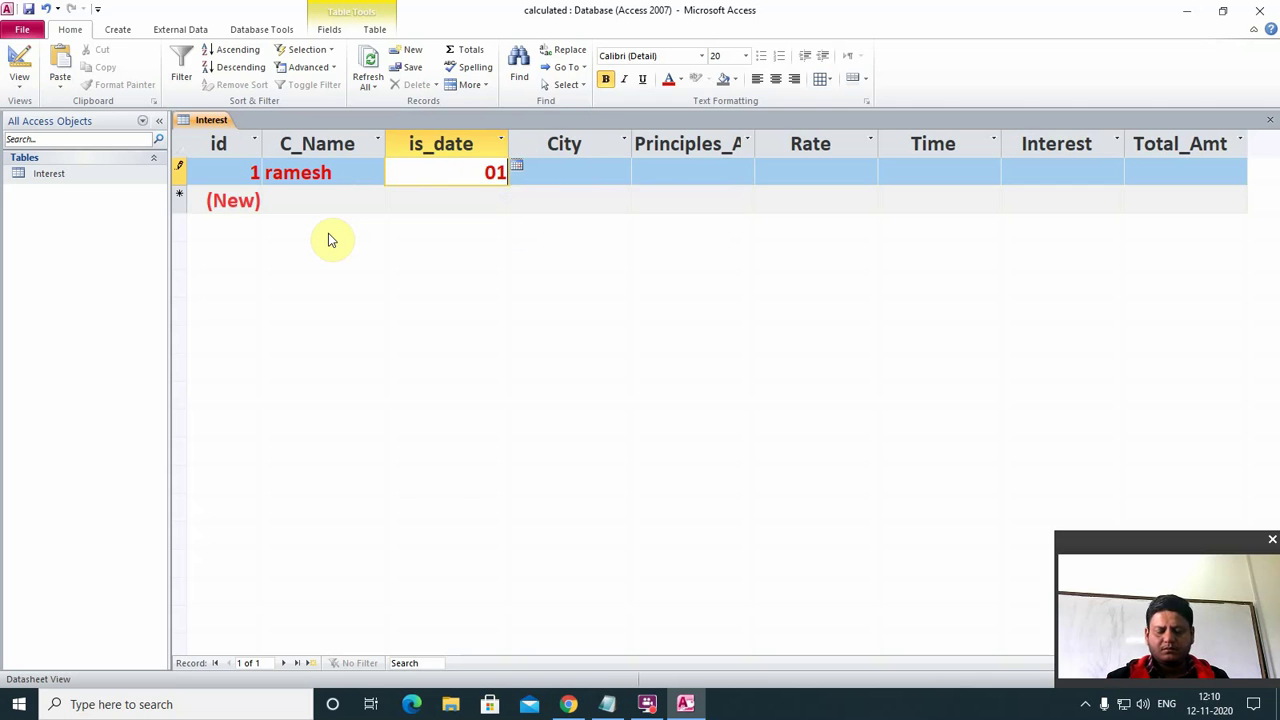
{"action": "type", "text": "/01"}
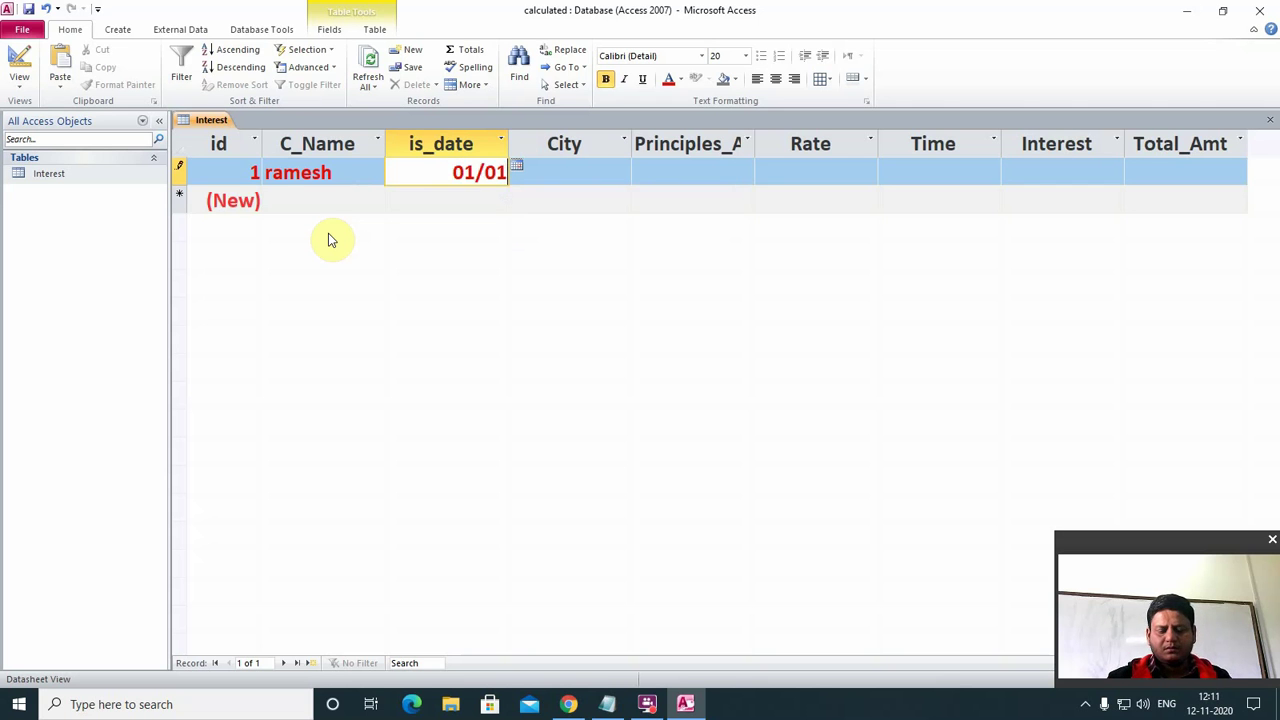
{"action": "type", "text": "/2020"}
{"action": "key", "text": "Tab"}
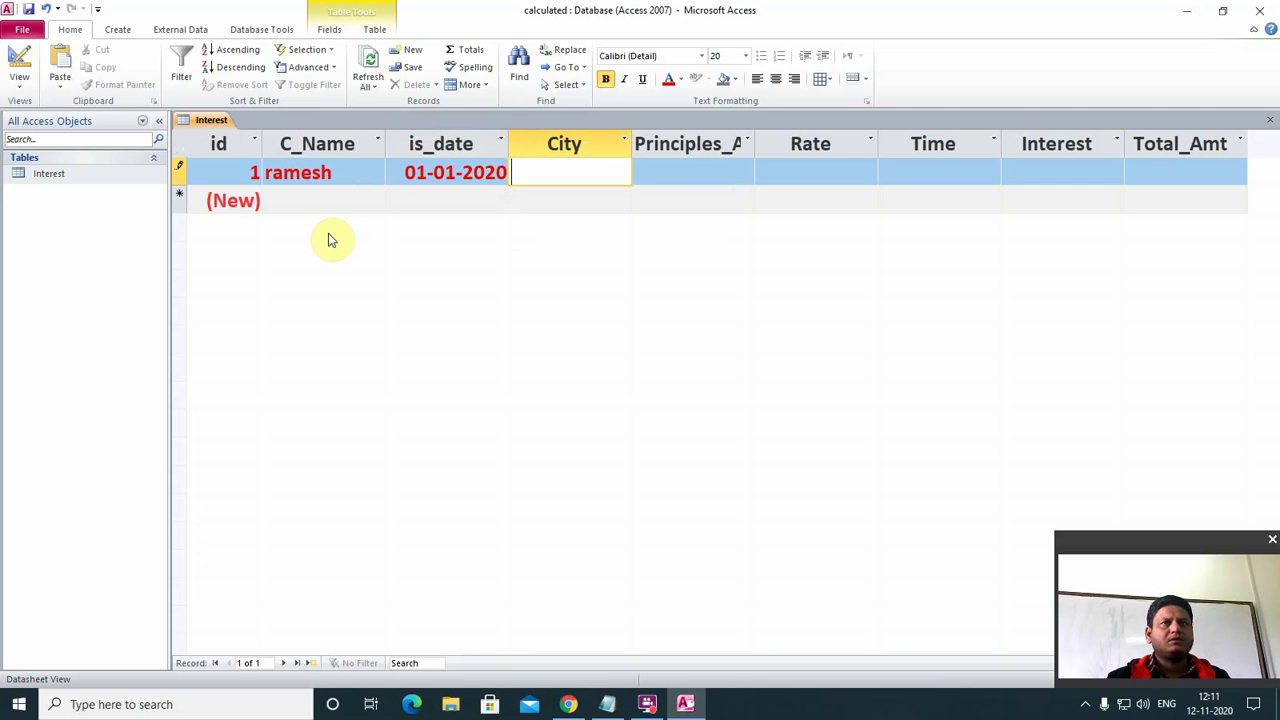
Enter satna as the first record's City and 5000 as its Principles_Amt.
{"action": "type", "text": "satna"}
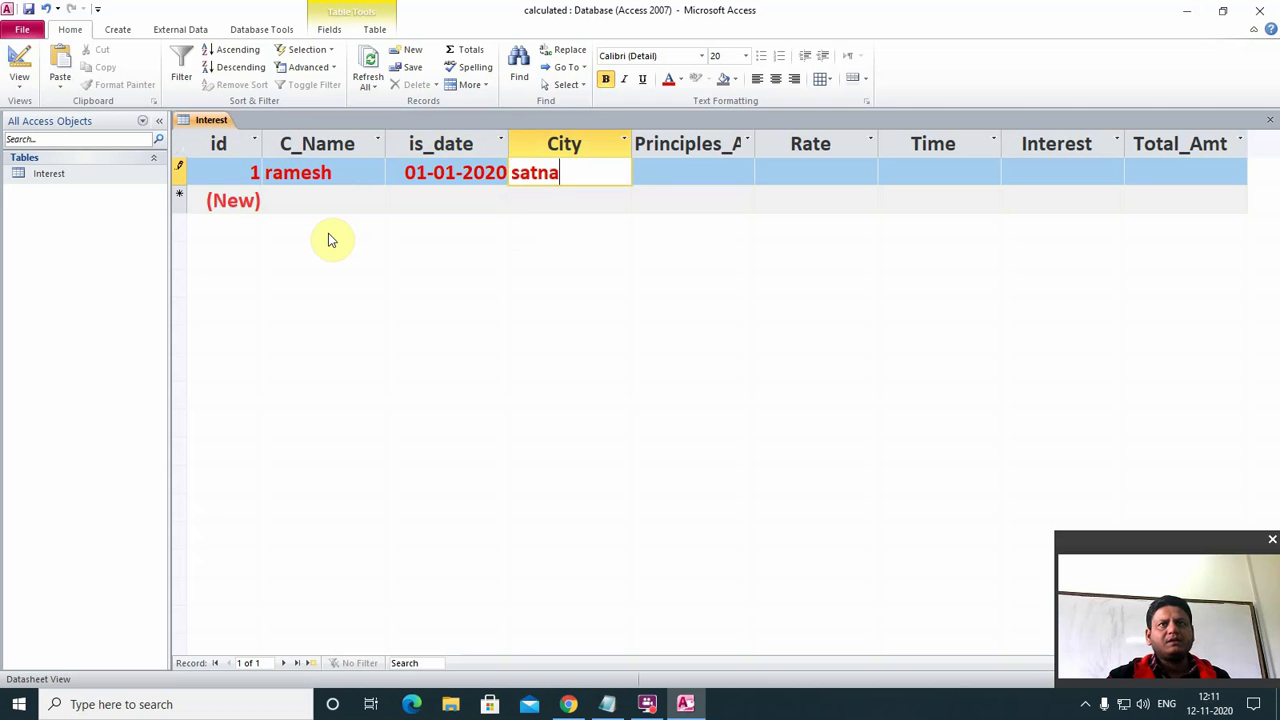
{"action": "key", "text": "Tab"}
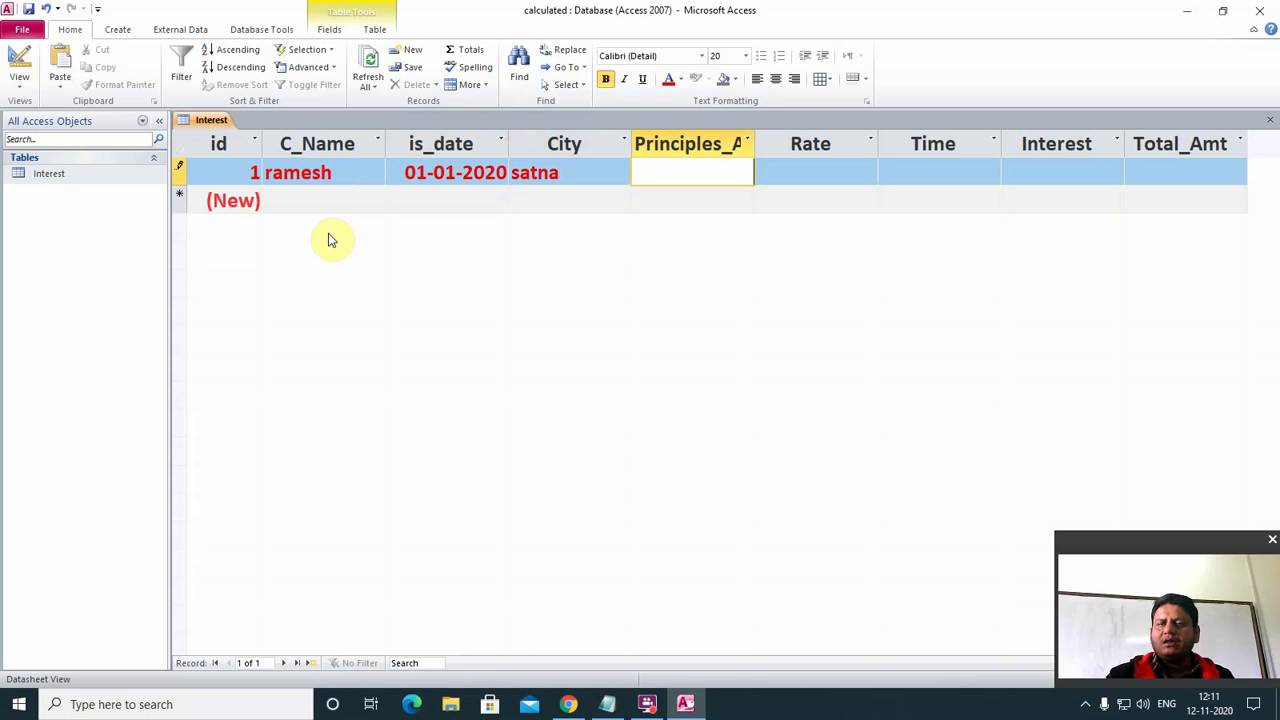
{"action": "type", "text": "5000"}
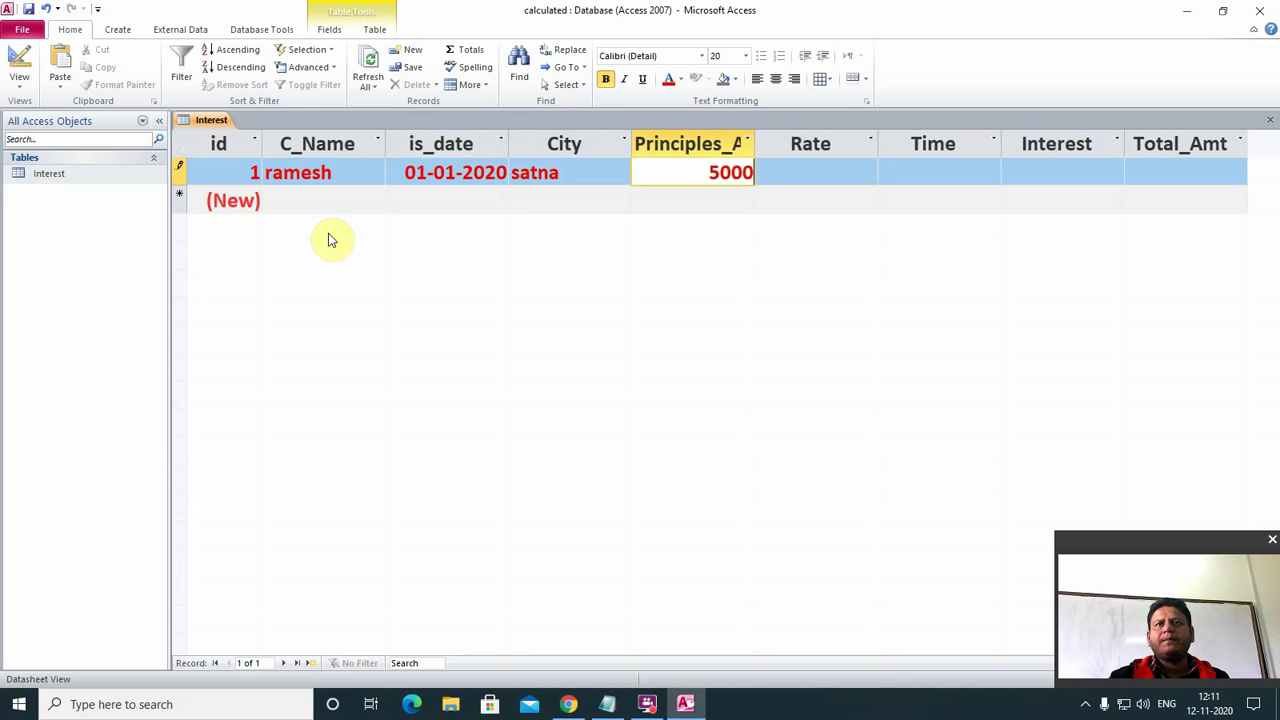
{"action": "key", "text": "Tab"}
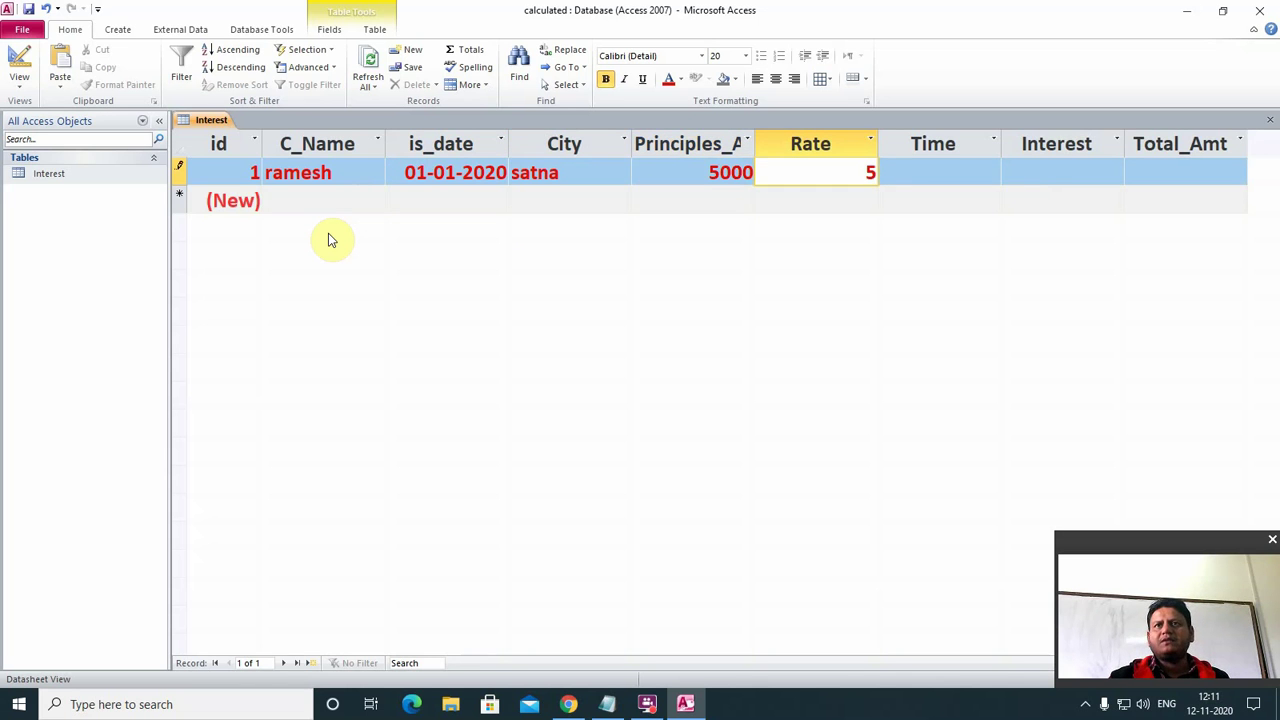
Enter 5 as the first record's Time, then widen the Principles_Amt column to fit its full heading.
{"action": "key", "text": "Tab"}
{"action": "type", "text": "5"}
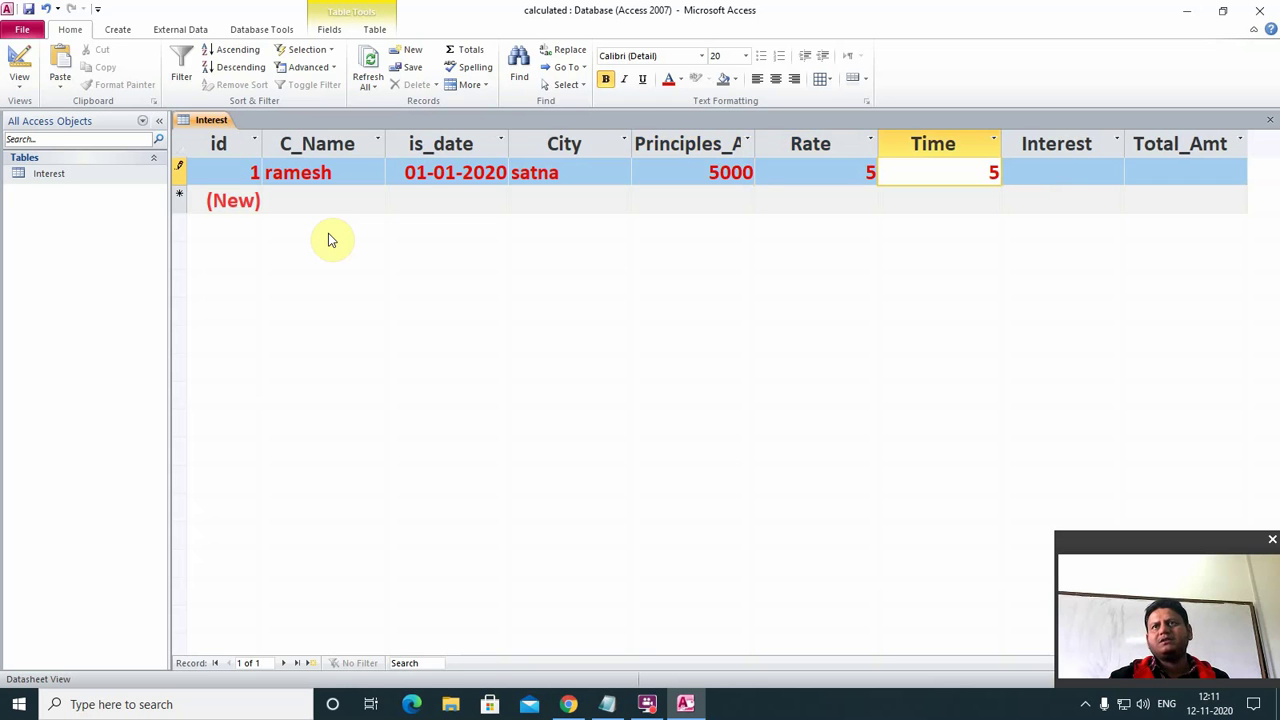
{"action": "key", "text": "Tab"}
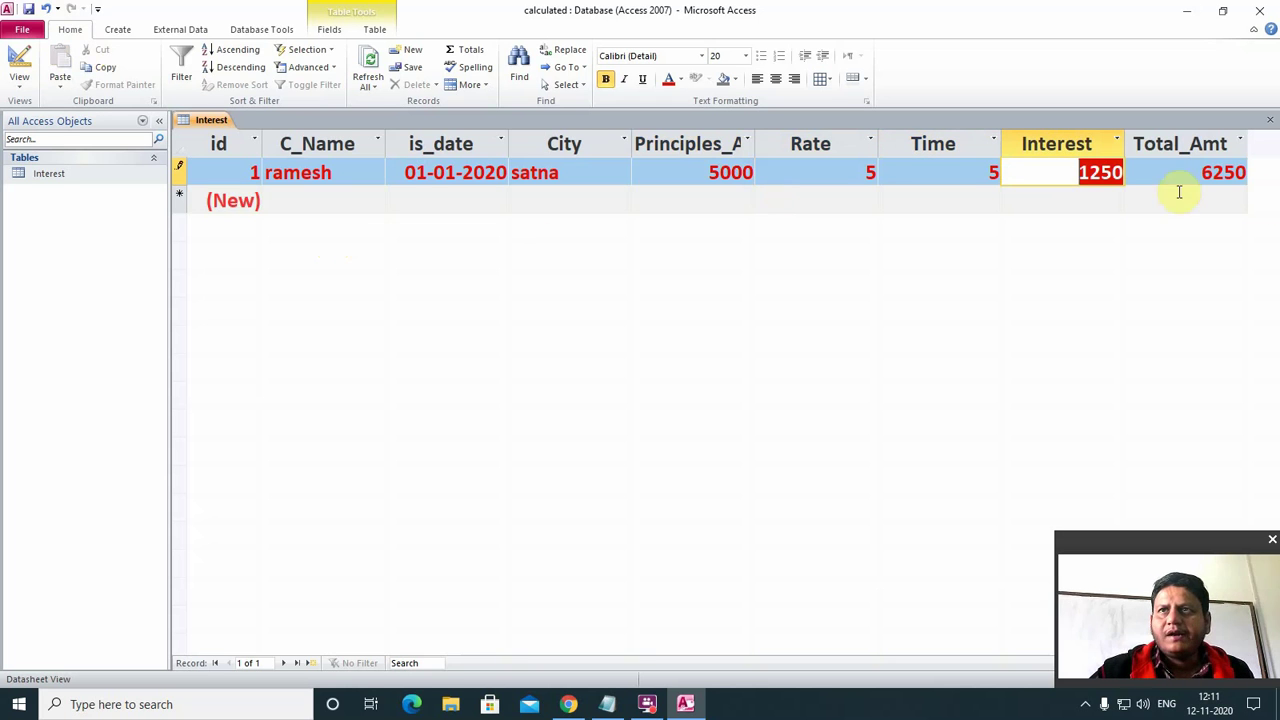
{"action": "left_click", "coordinate": [1071, 204]}
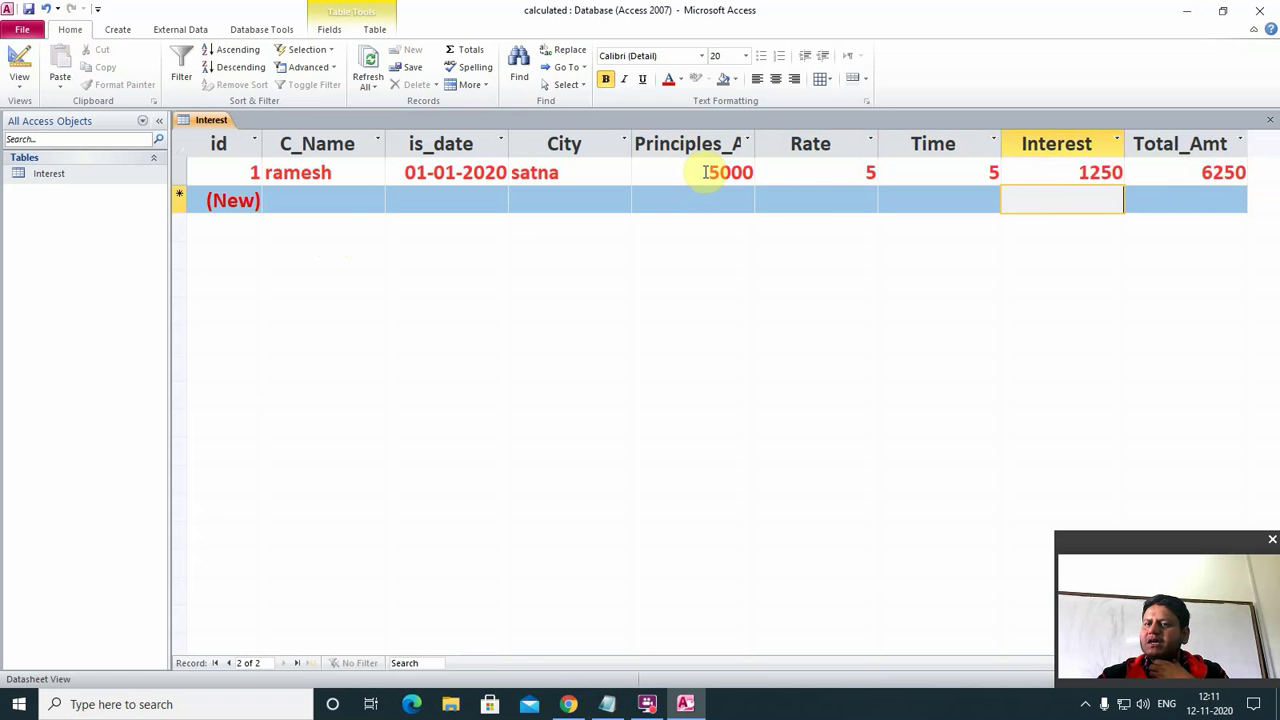
{"action": "left_click_drag", "start_coordinate": [756, 140], "coordinate": [781, 147]}
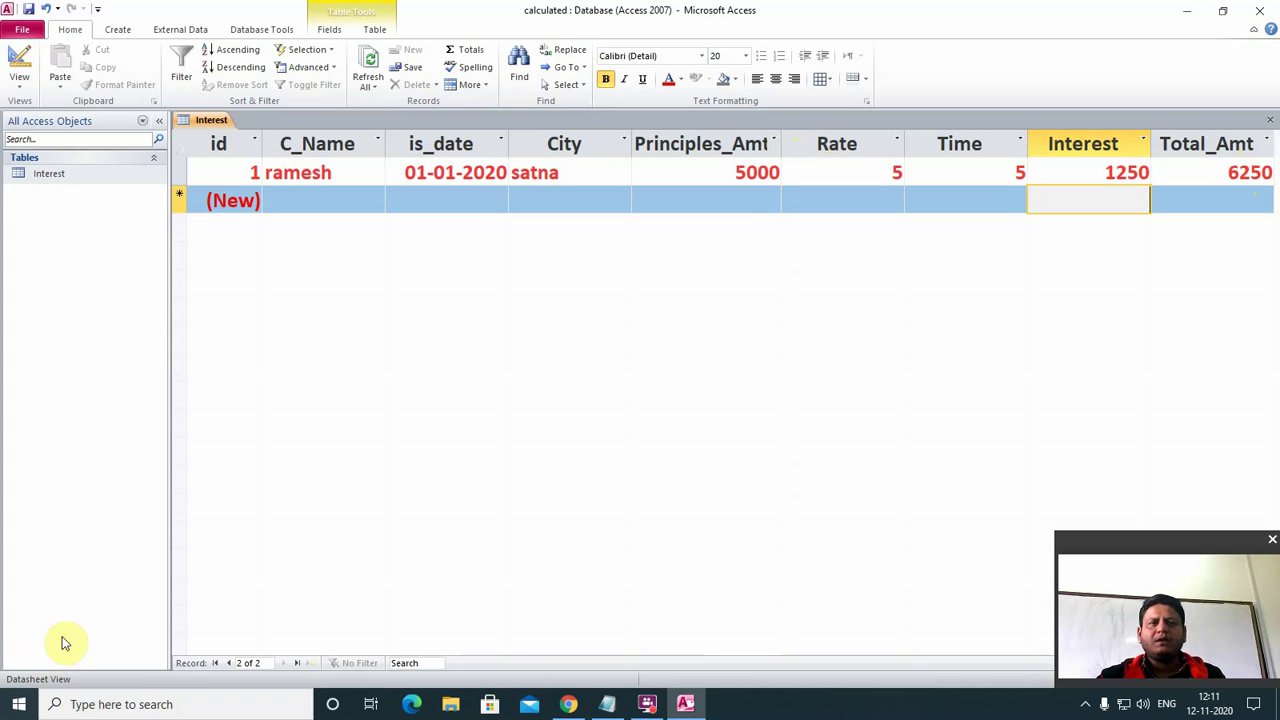
Launch Excel 2016 and create a blank workbook.
{"action": "left_click", "coordinate": [115, 705]}
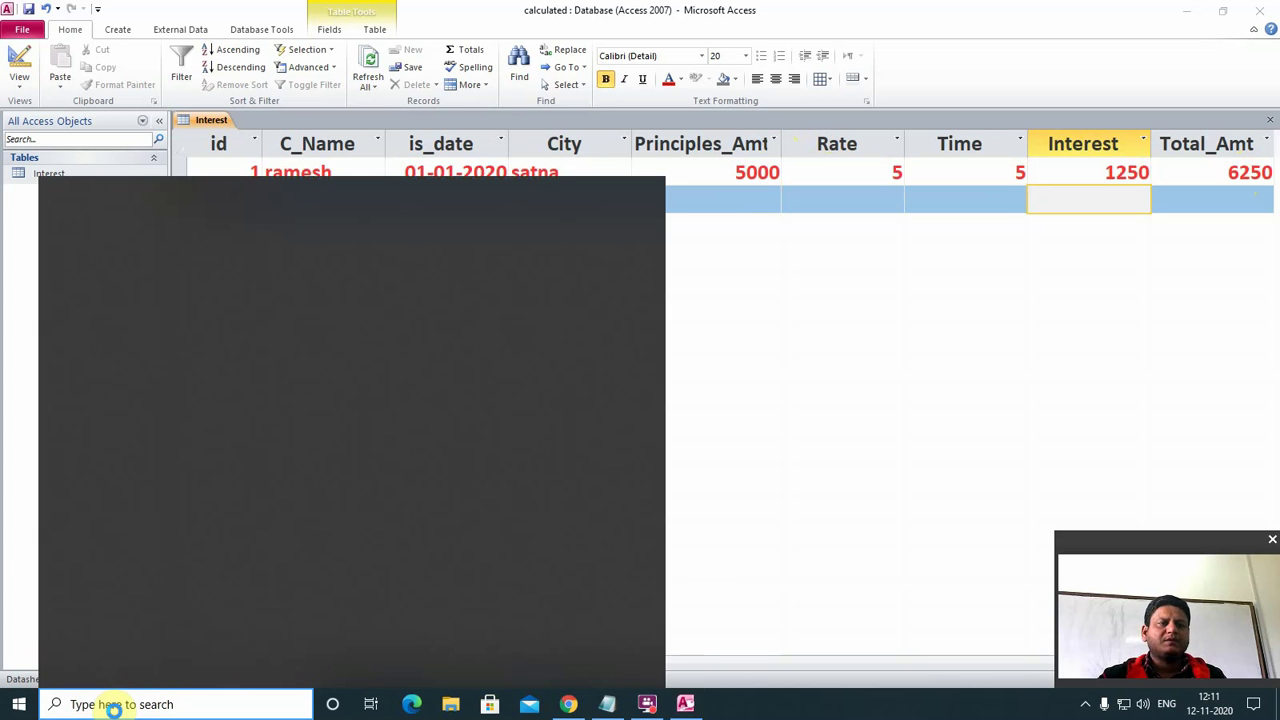
{"action": "type", "text": "ex"}
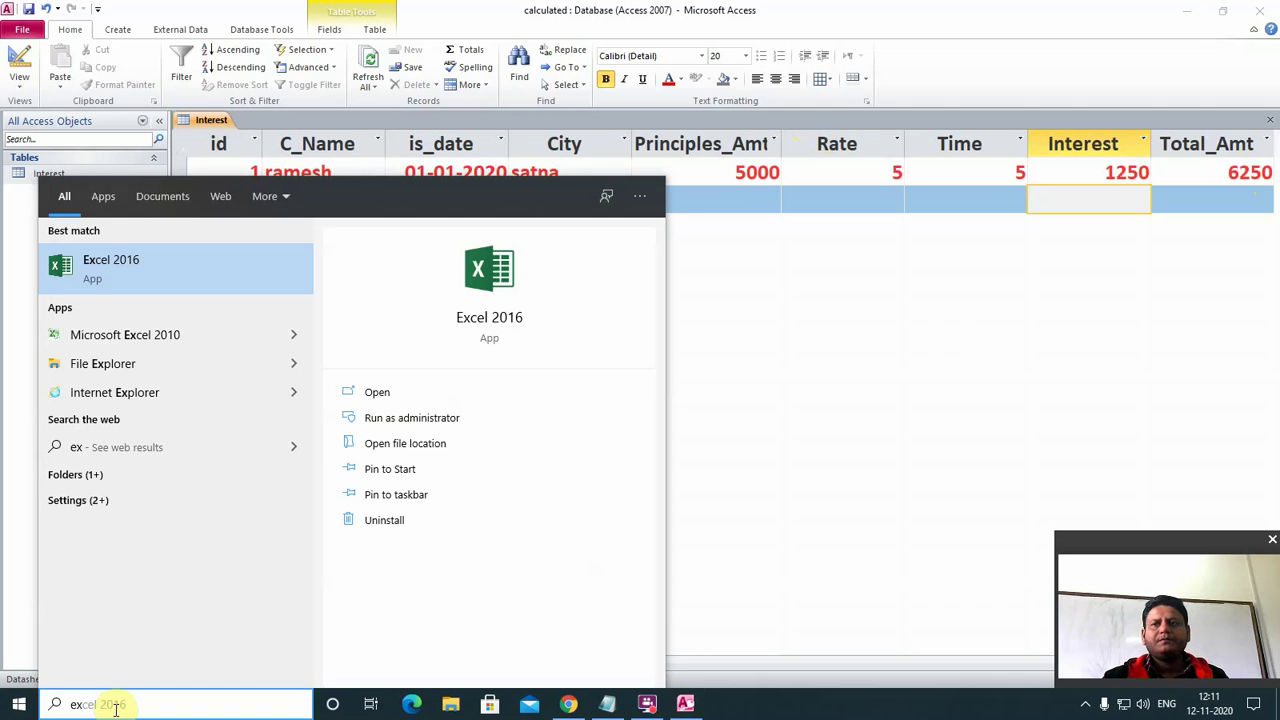
{"action": "key", "text": "Escape"}
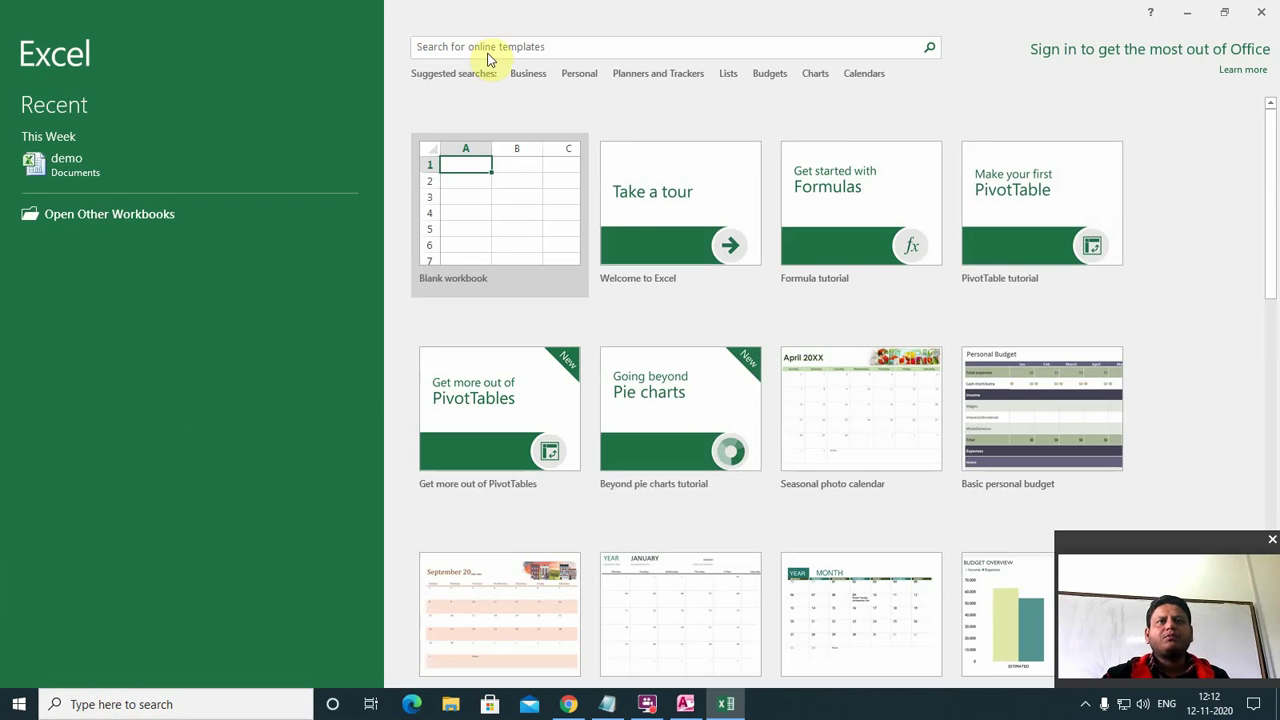
{"action": "left_click", "coordinate": [487, 181]}
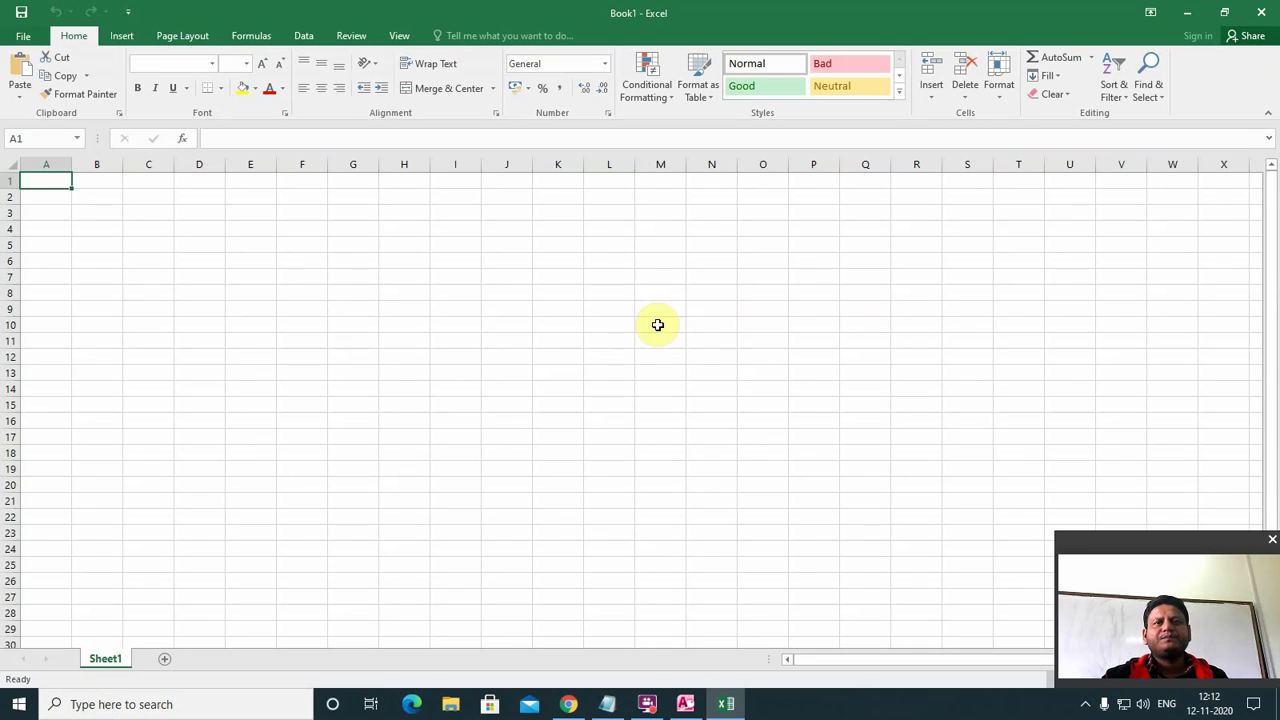
Calculate =5000*5*5/100 in cell G7 to check the interest, and widen column G.
{"action": "left_click", "coordinate": [352, 277]}
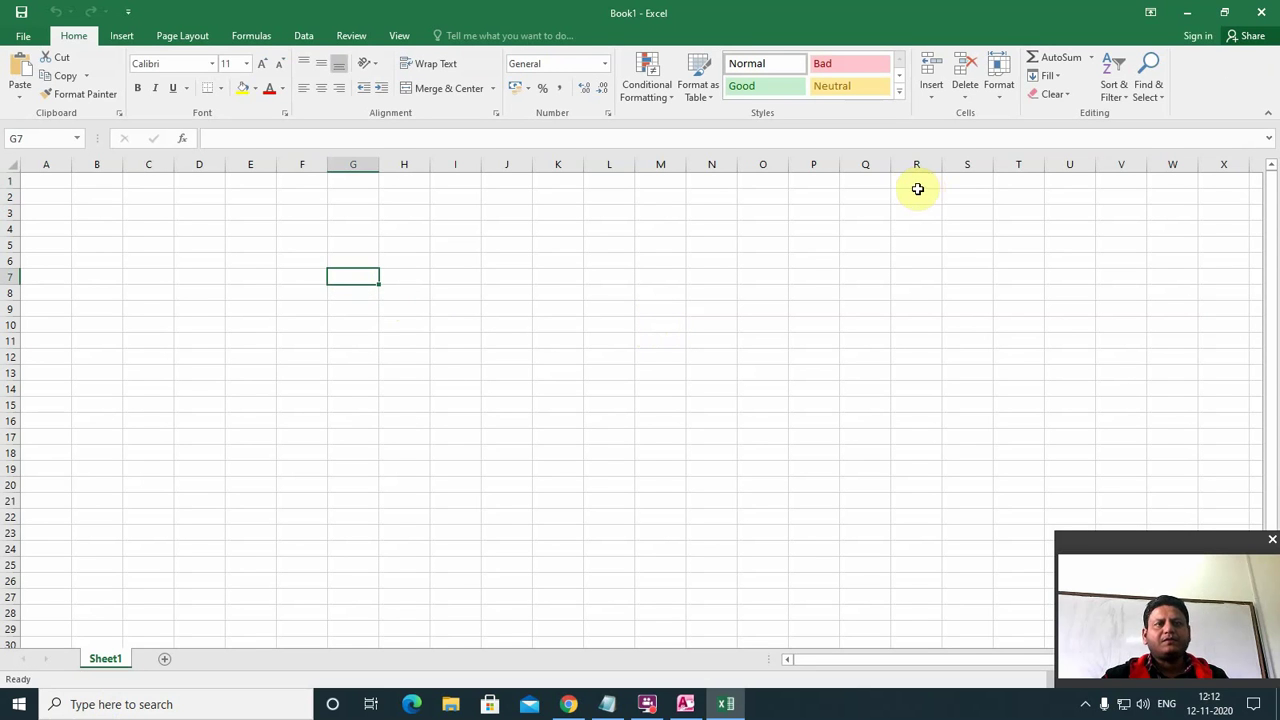
{"action": "type", "text": "="}
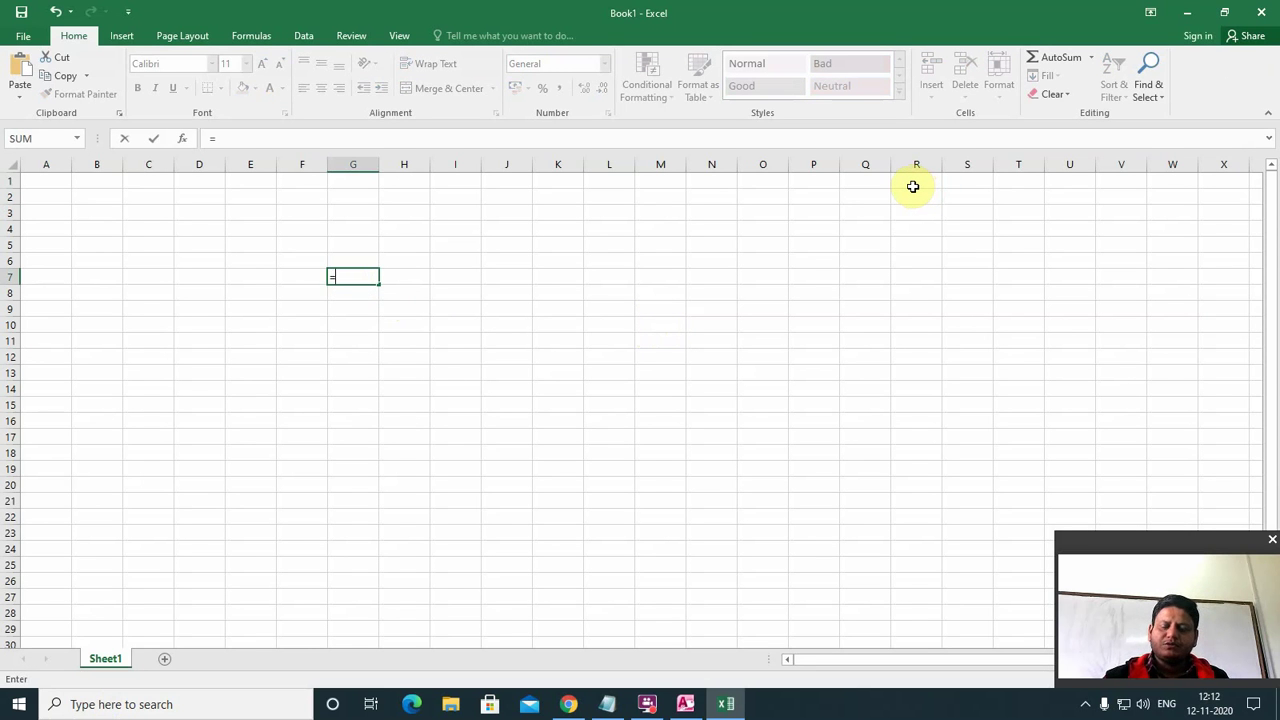
{"action": "type", "text": "5000"}
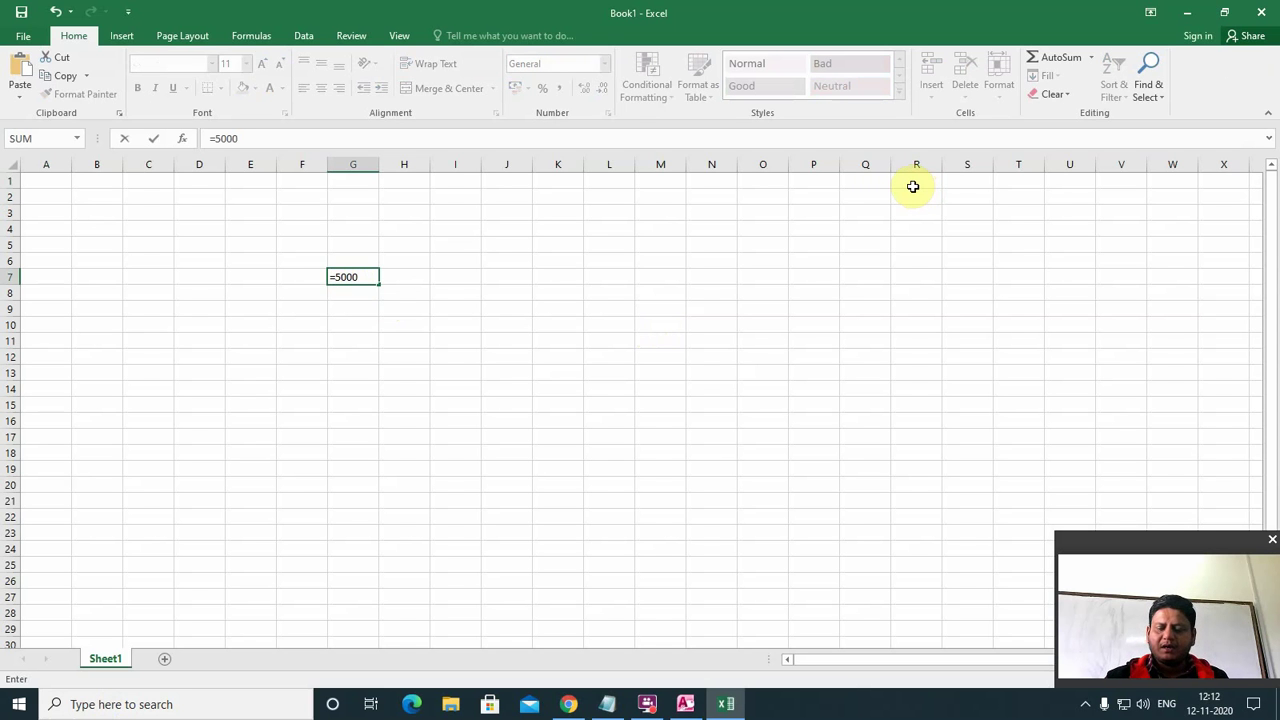
{"action": "type", "text": "*"}
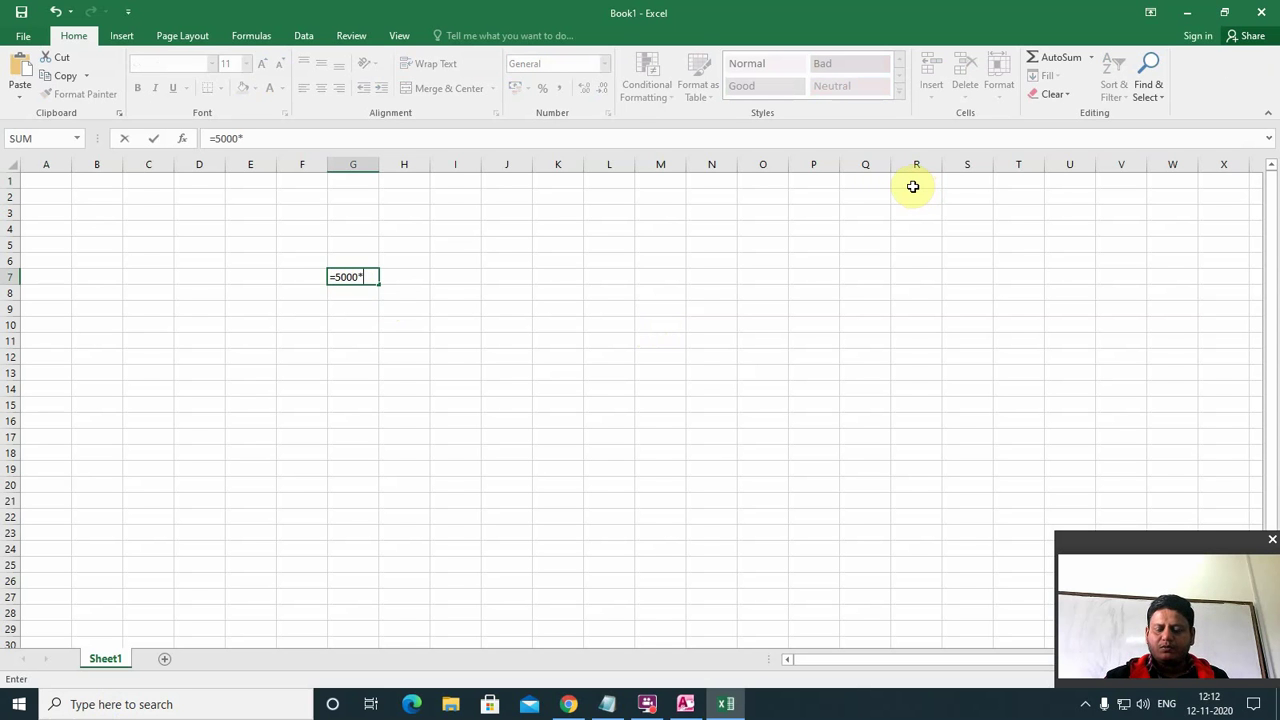
{"action": "type", "text": "5*5"}
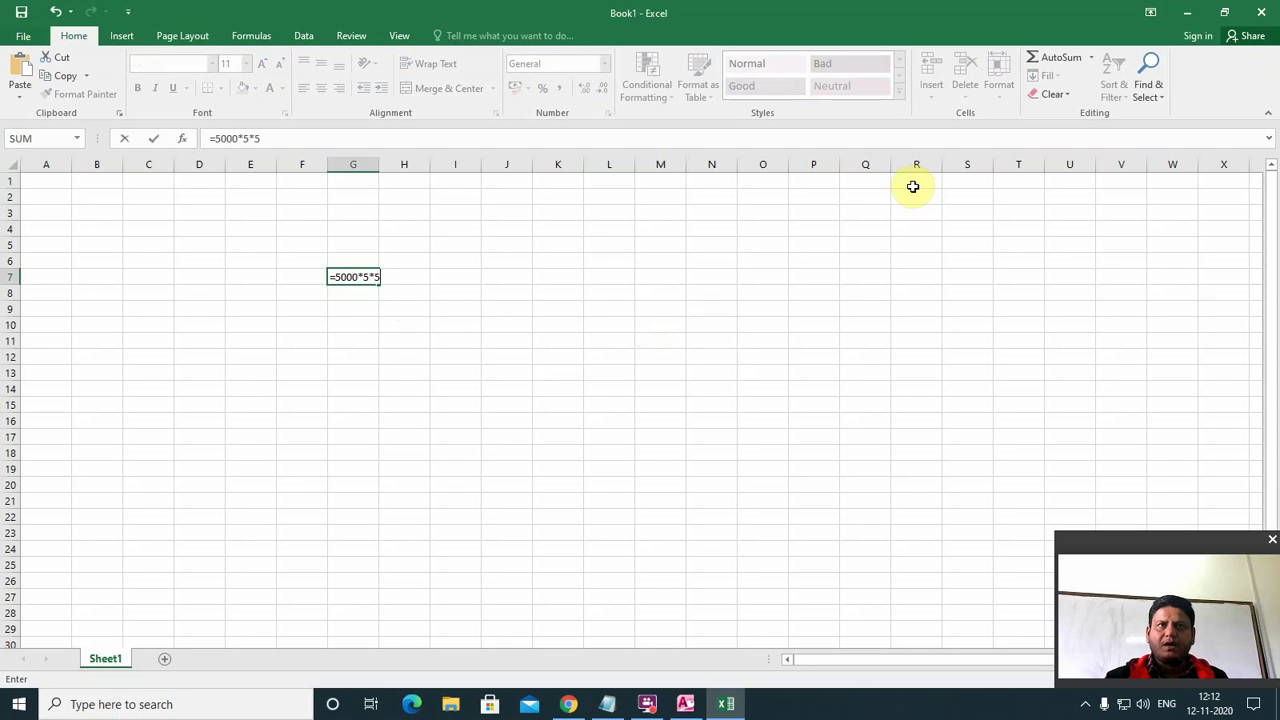
{"action": "type", "text": "/1"}
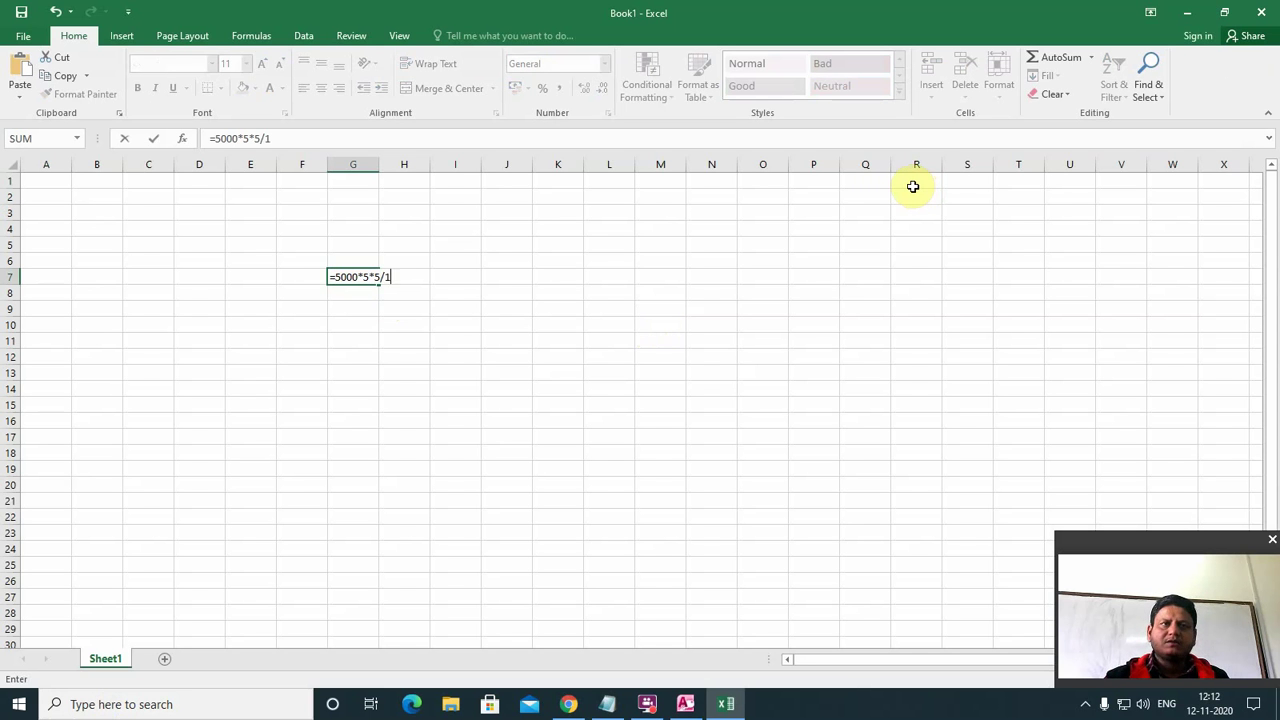
{"action": "type", "text": "00"}
{"action": "key", "text": "Return"}
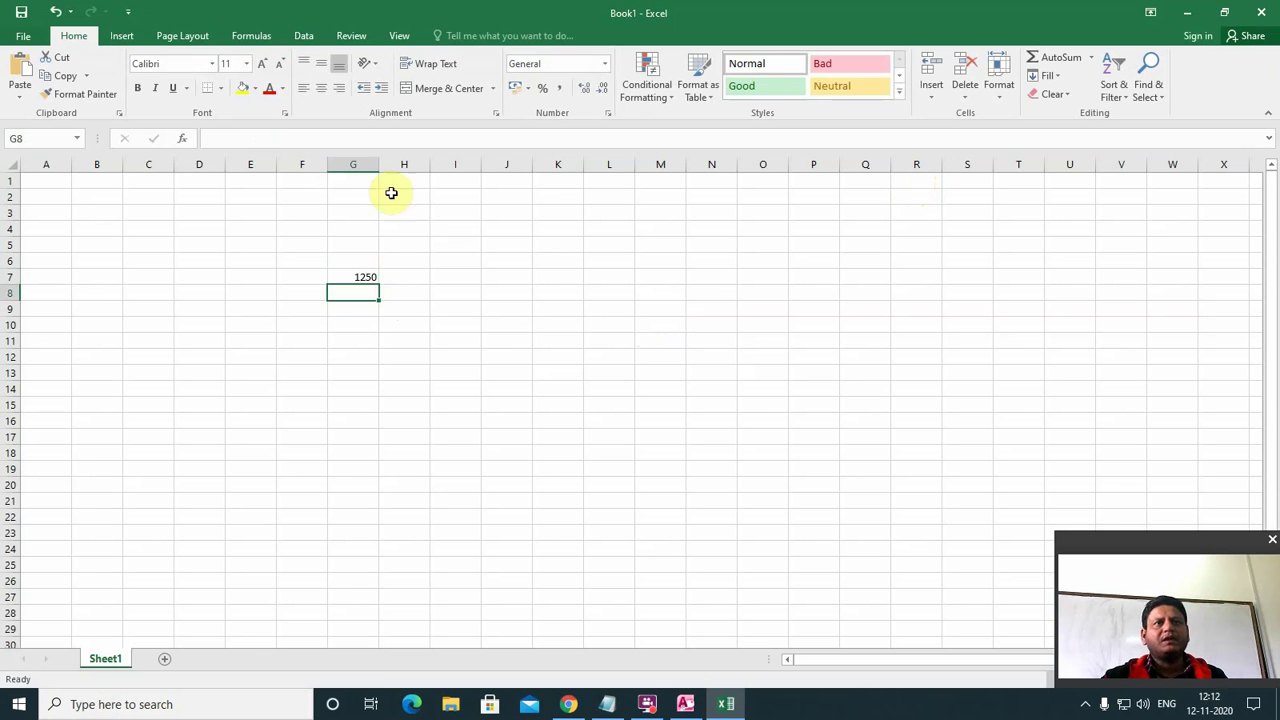
{"action": "left_click_drag", "start_coordinate": [381, 168], "coordinate": [523, 189]}
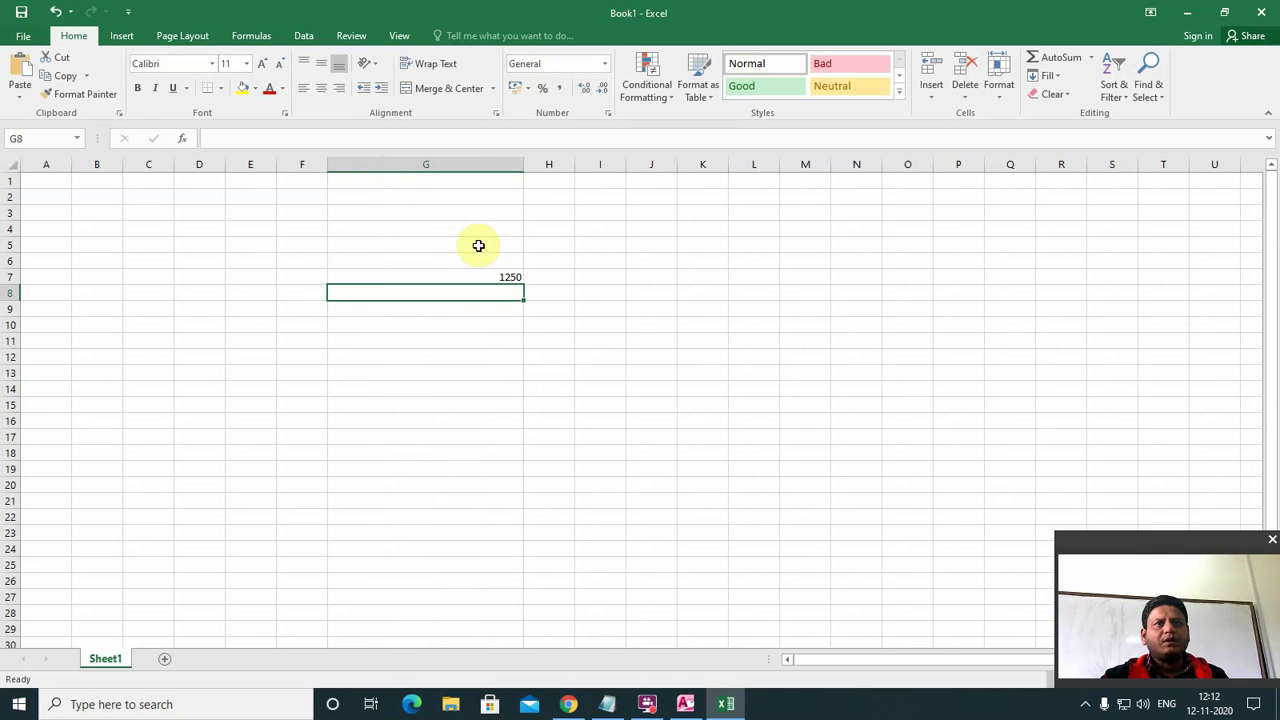
{"action": "left_click", "coordinate": [500, 276]}
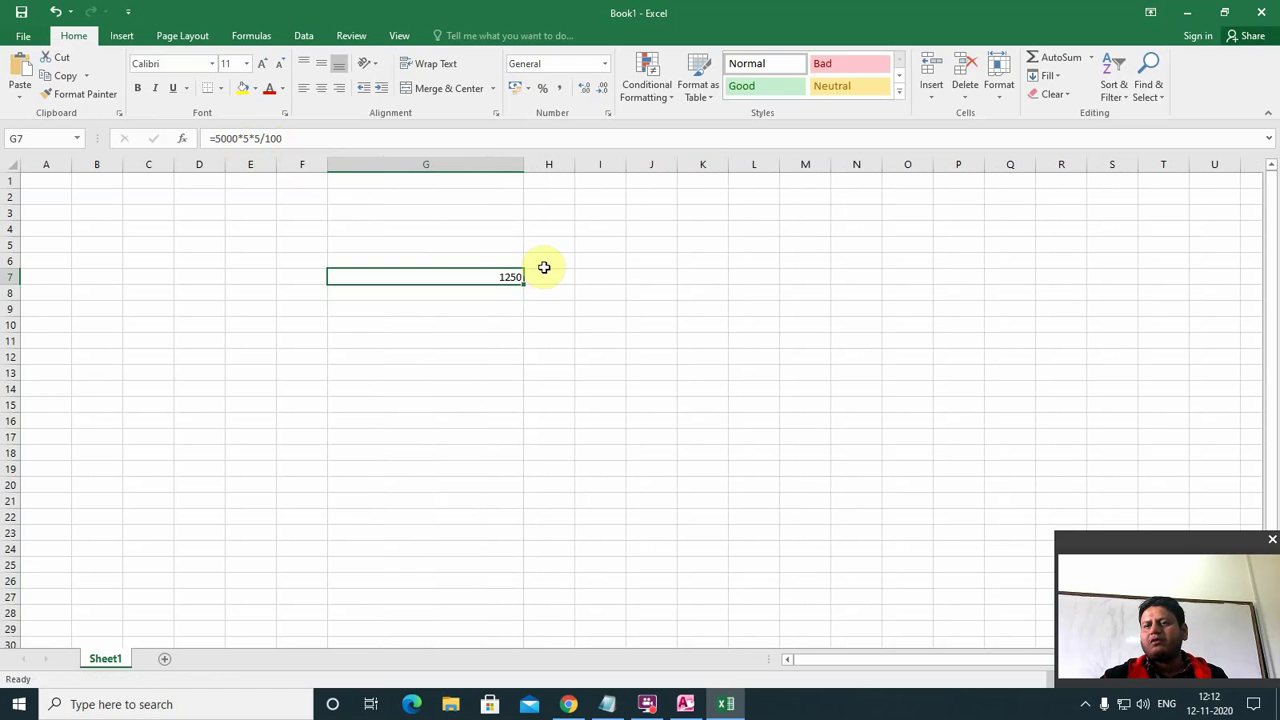
Switch back to the calculated database in Access and enter the customer's name in the second record's C_Name field.
{"action": "mouse_move", "coordinate": [685, 706]}
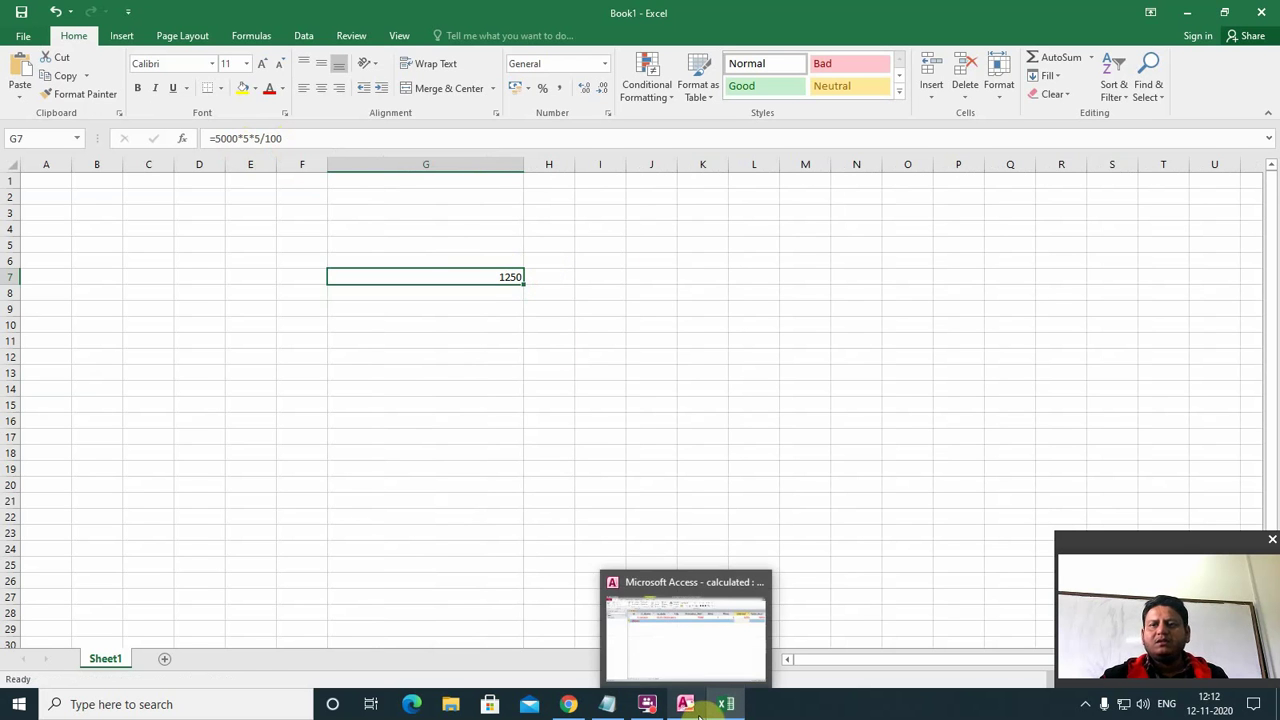
{"action": "left_click", "coordinate": [678, 580]}
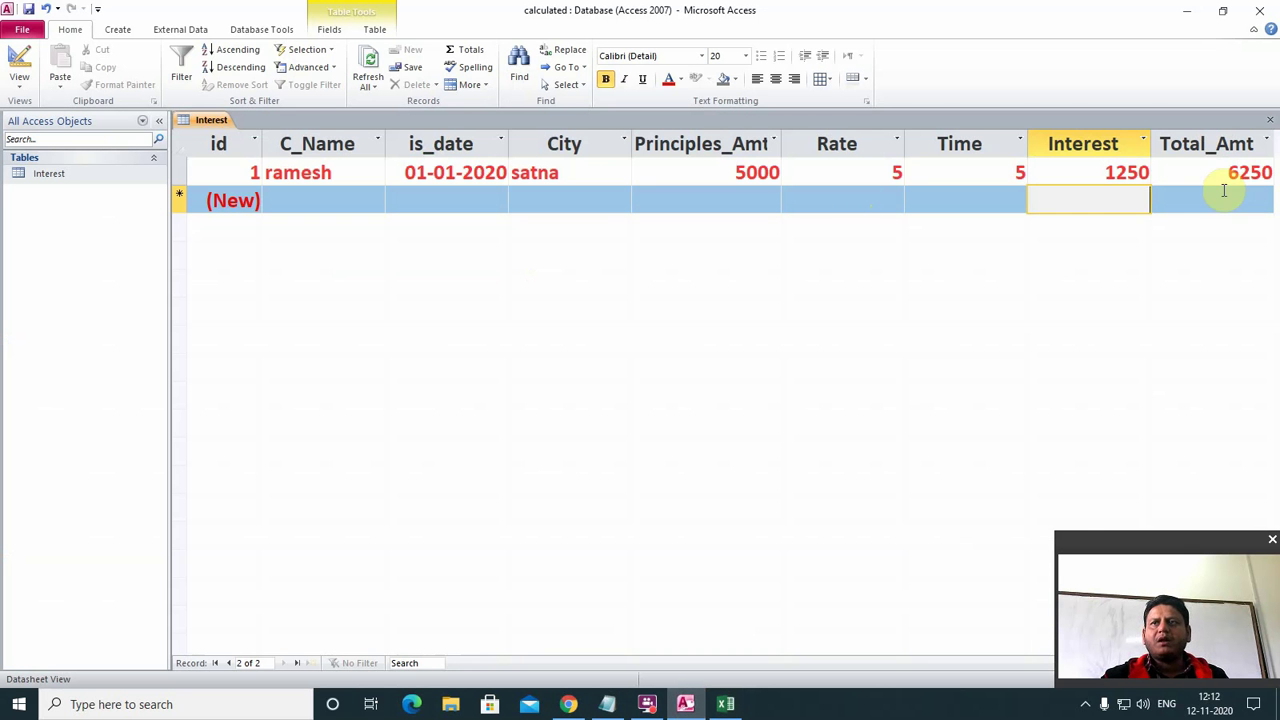
{"action": "left_click", "coordinate": [470, 206]}
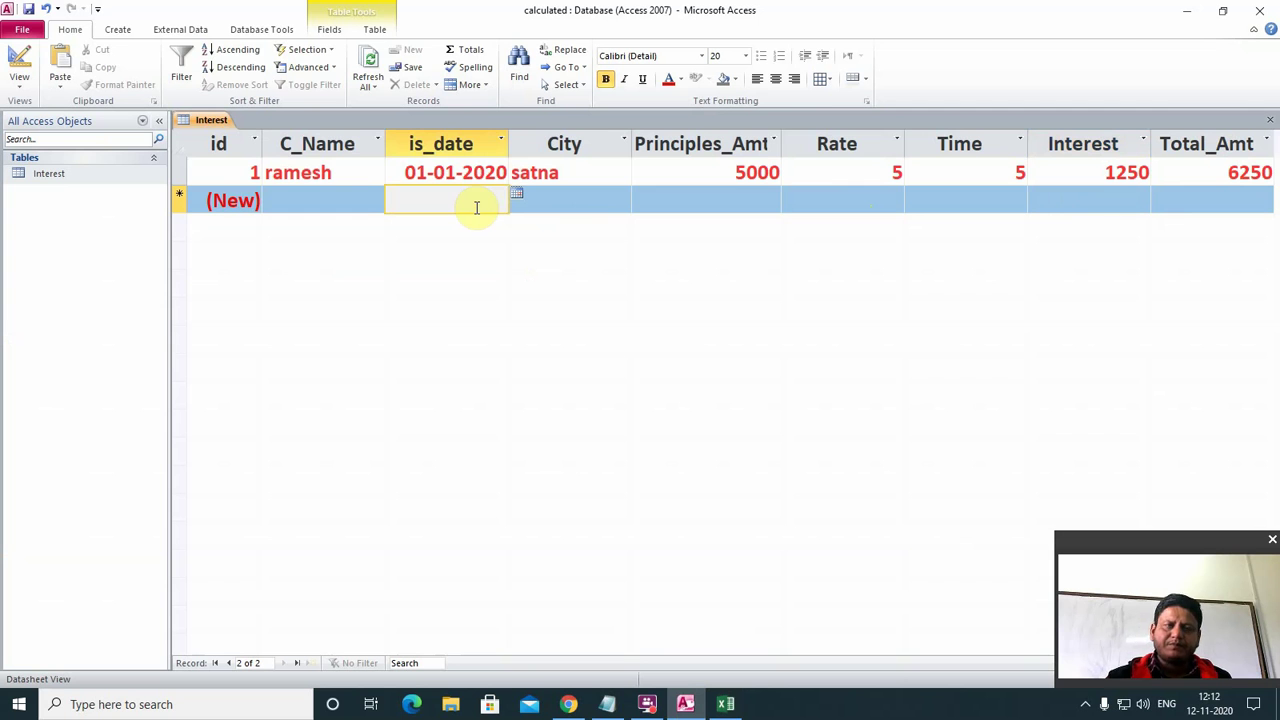
{"action": "key", "text": "shift+Tab"}
{"action": "type", "text": "umesh"}
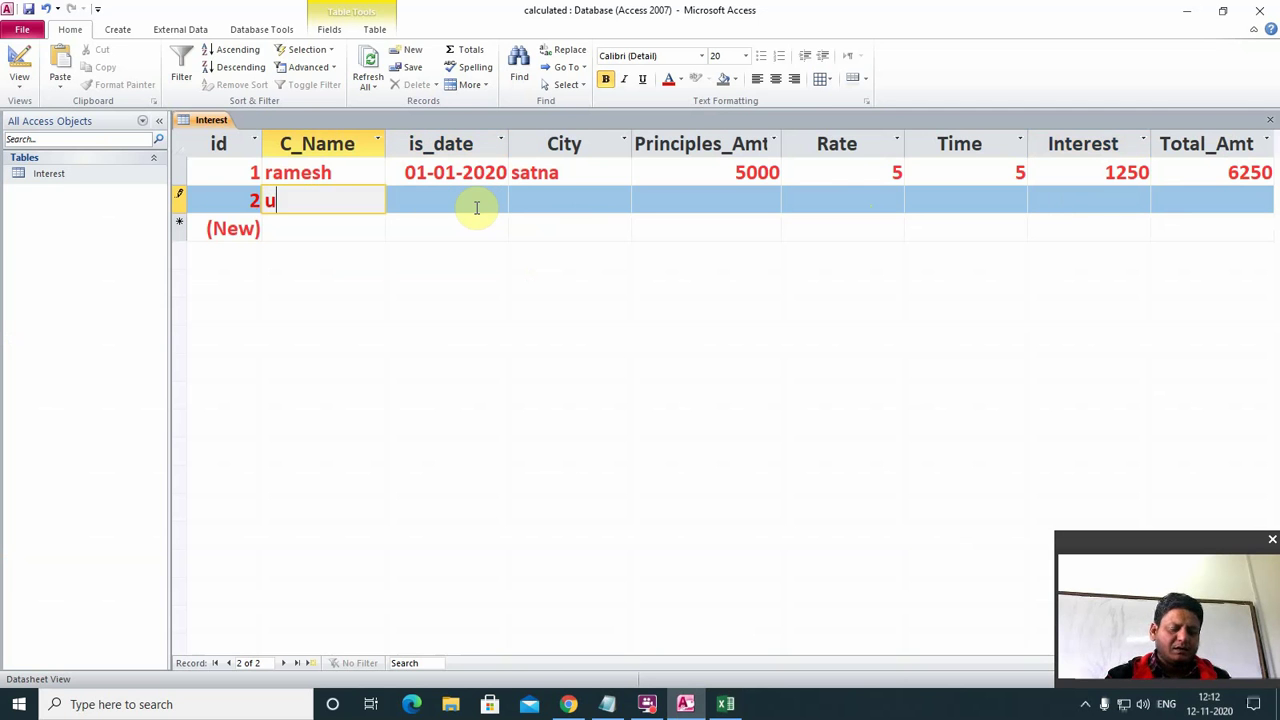
{"action": "key", "text": "Tab"}
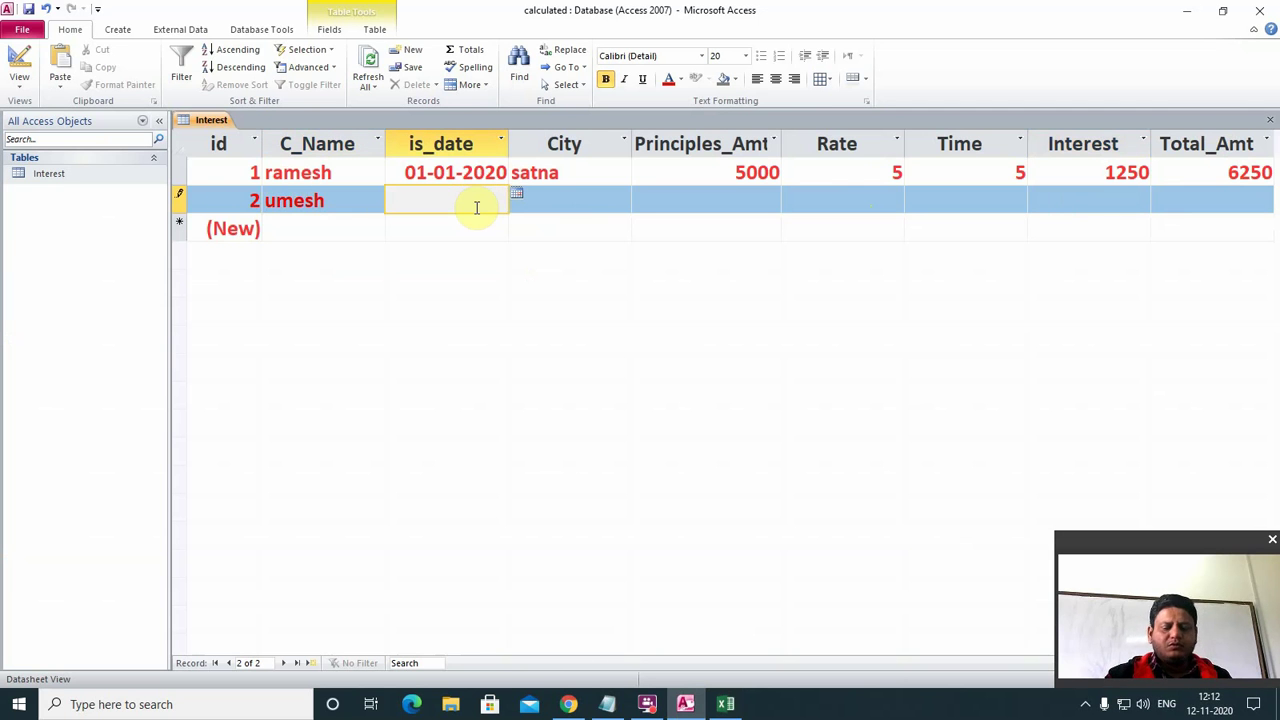
Enter 4 jul as the second record's is_date and rewa as its City.
{"action": "type", "text": "4 jul"}
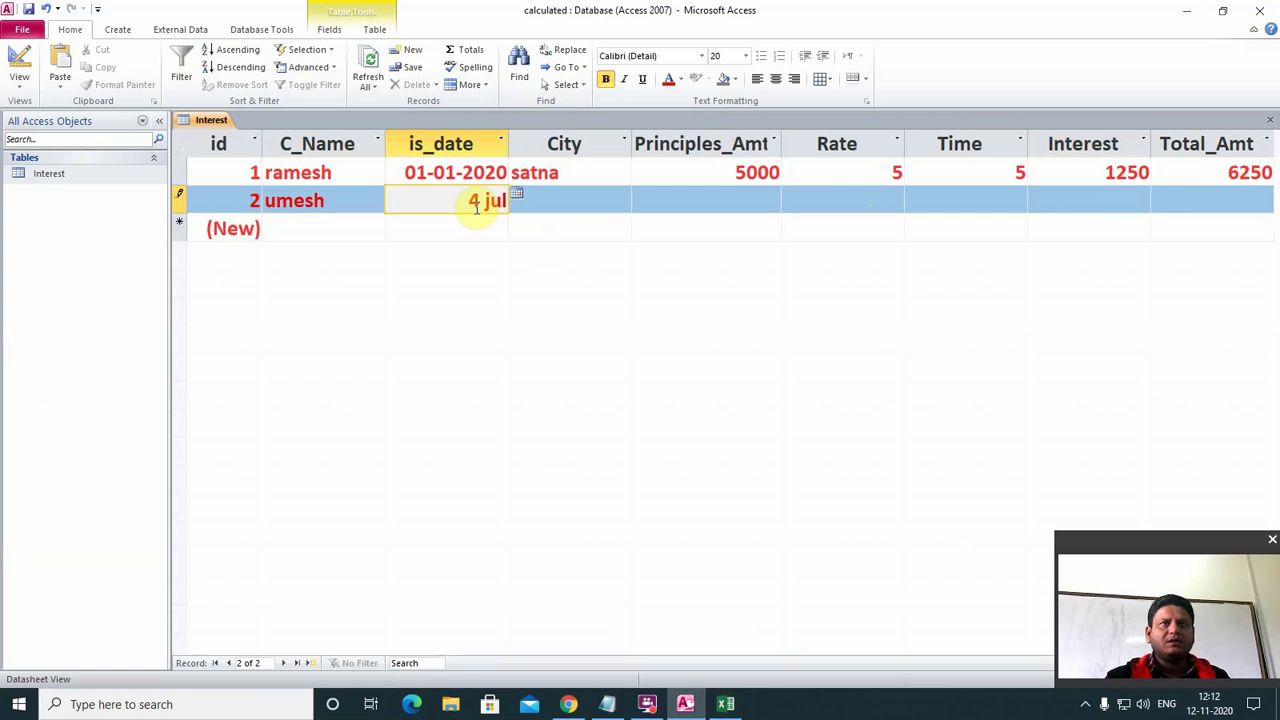
{"action": "key", "text": "Tab"}
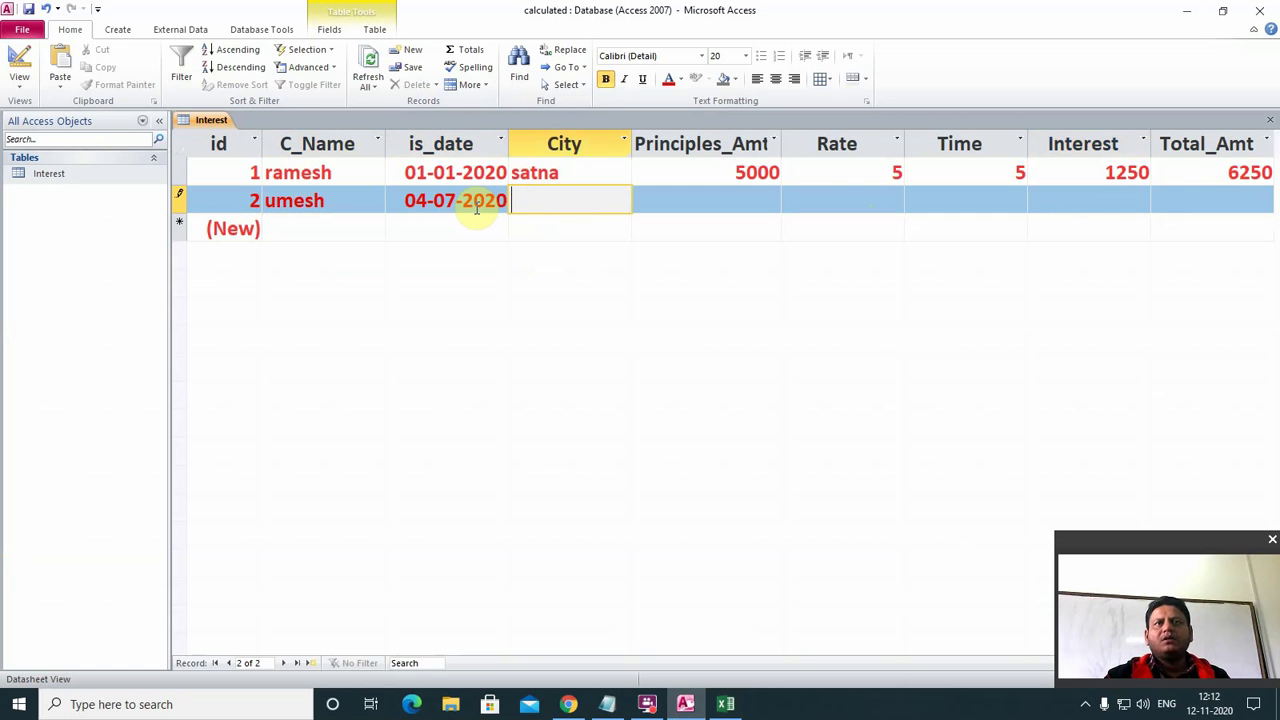
{"action": "type", "text": "ewa"}
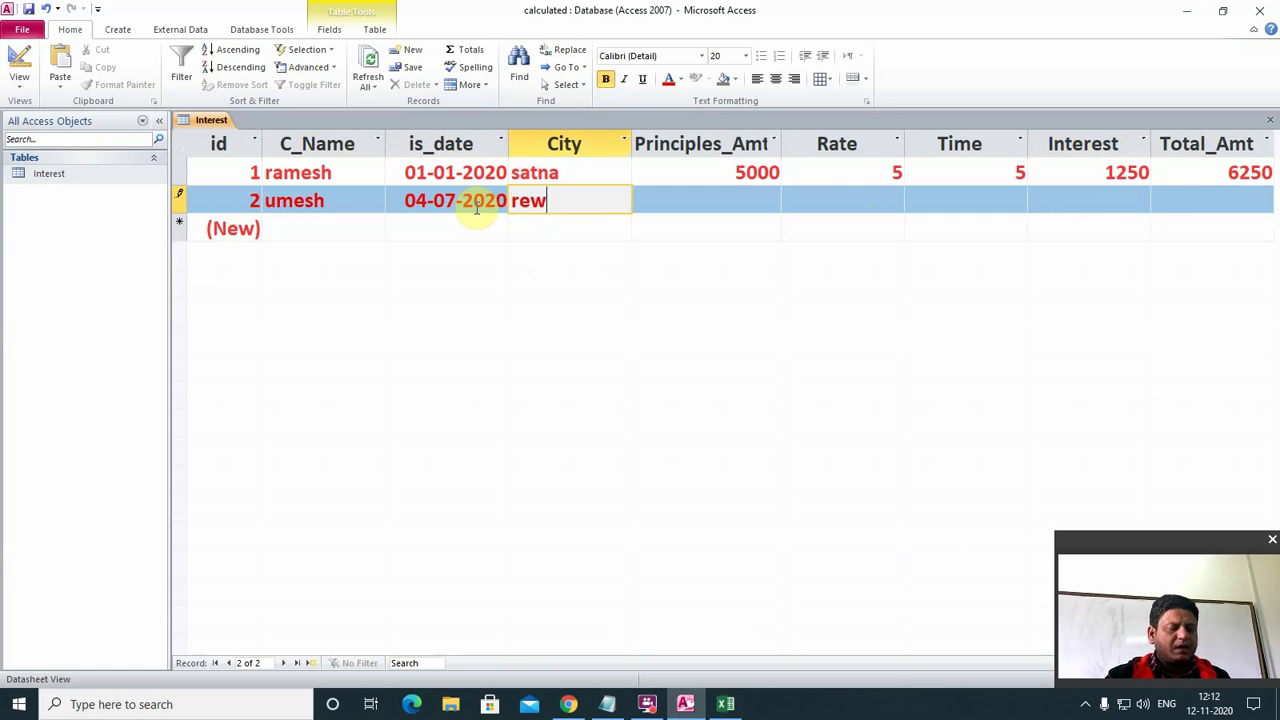
{"action": "key", "text": "Tab"}
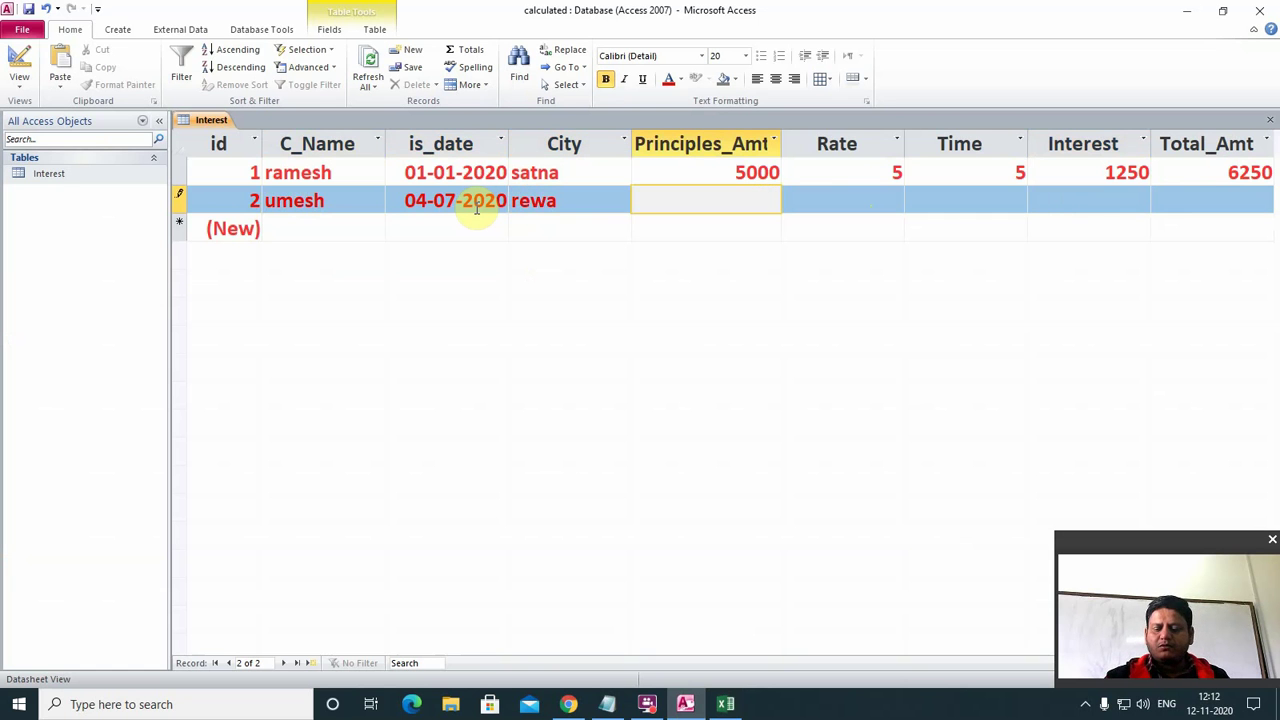
Complete the second record with Principles_Amt 1000, Rate 10 and Time 1.
{"action": "type", "text": "1000"}
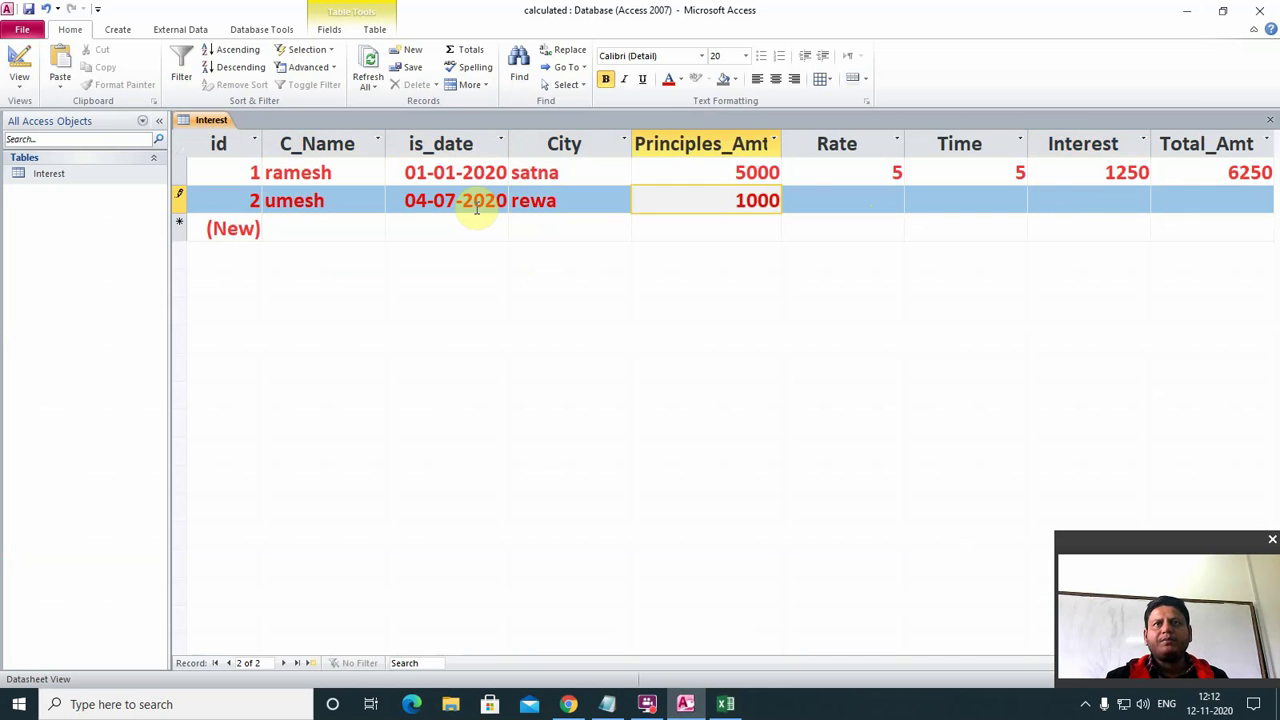
{"action": "key", "text": "Tab"}
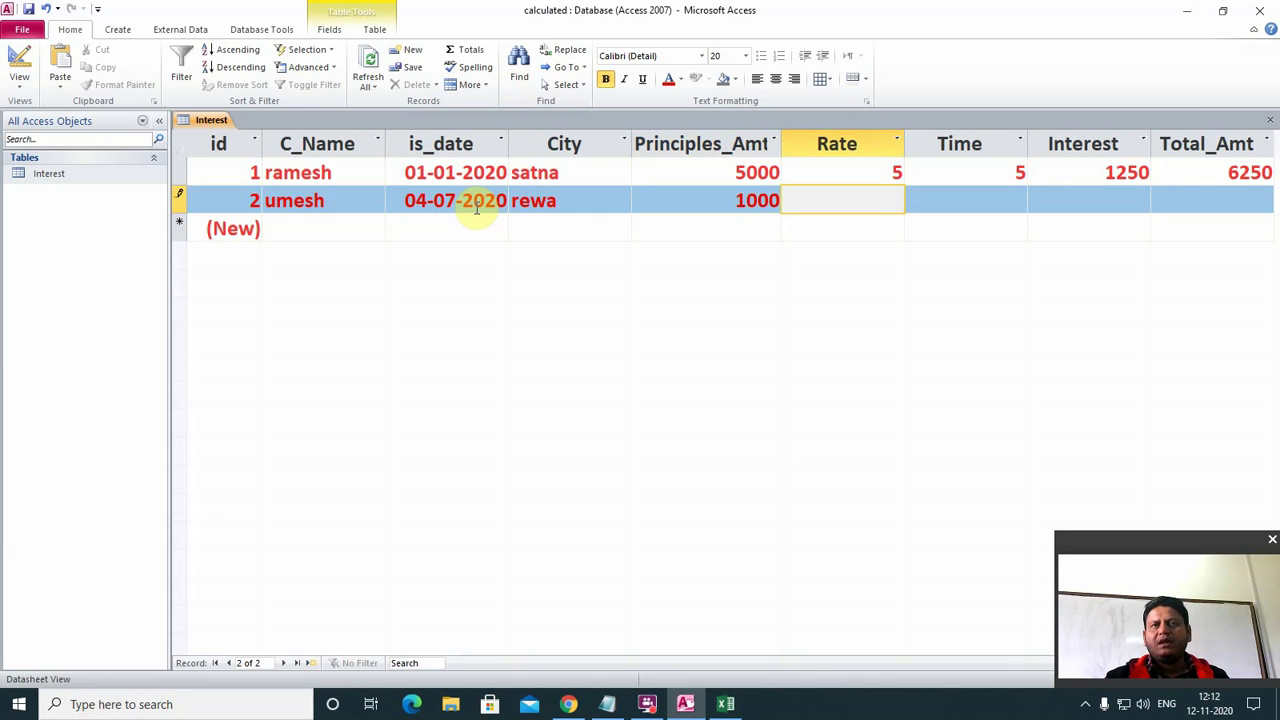
{"action": "type", "text": "10"}
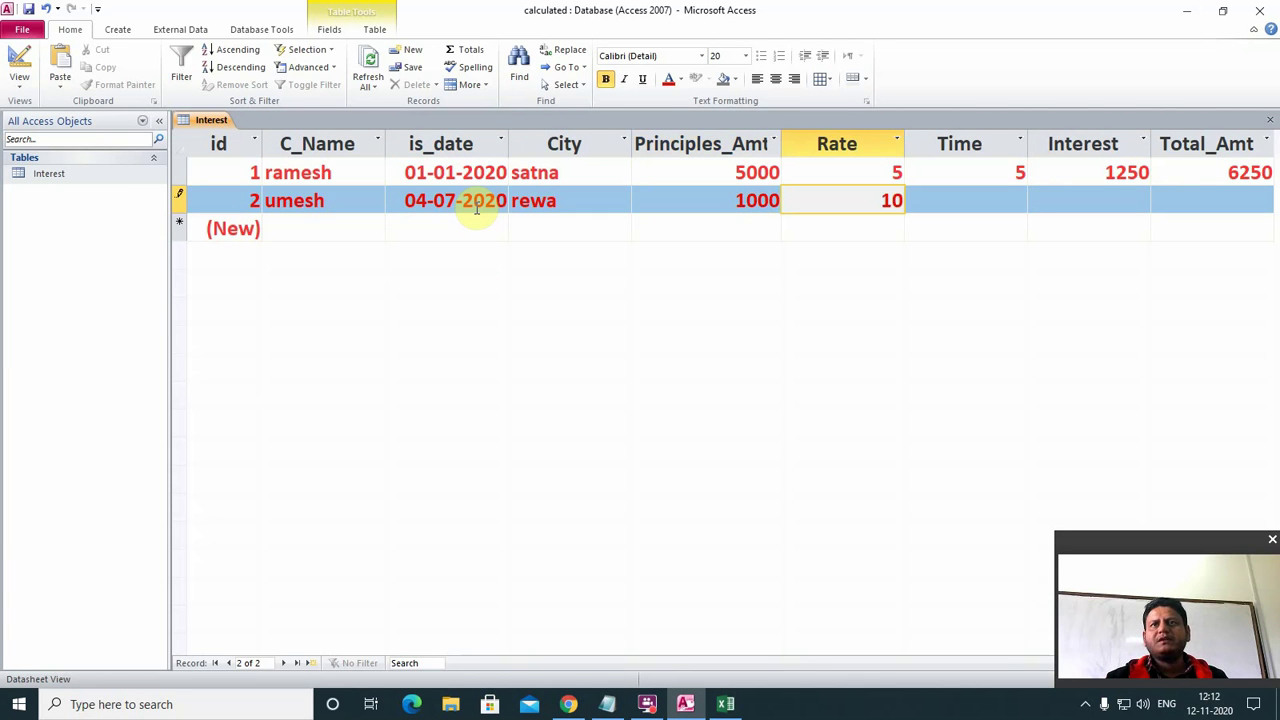
{"action": "key", "text": "Tab"}
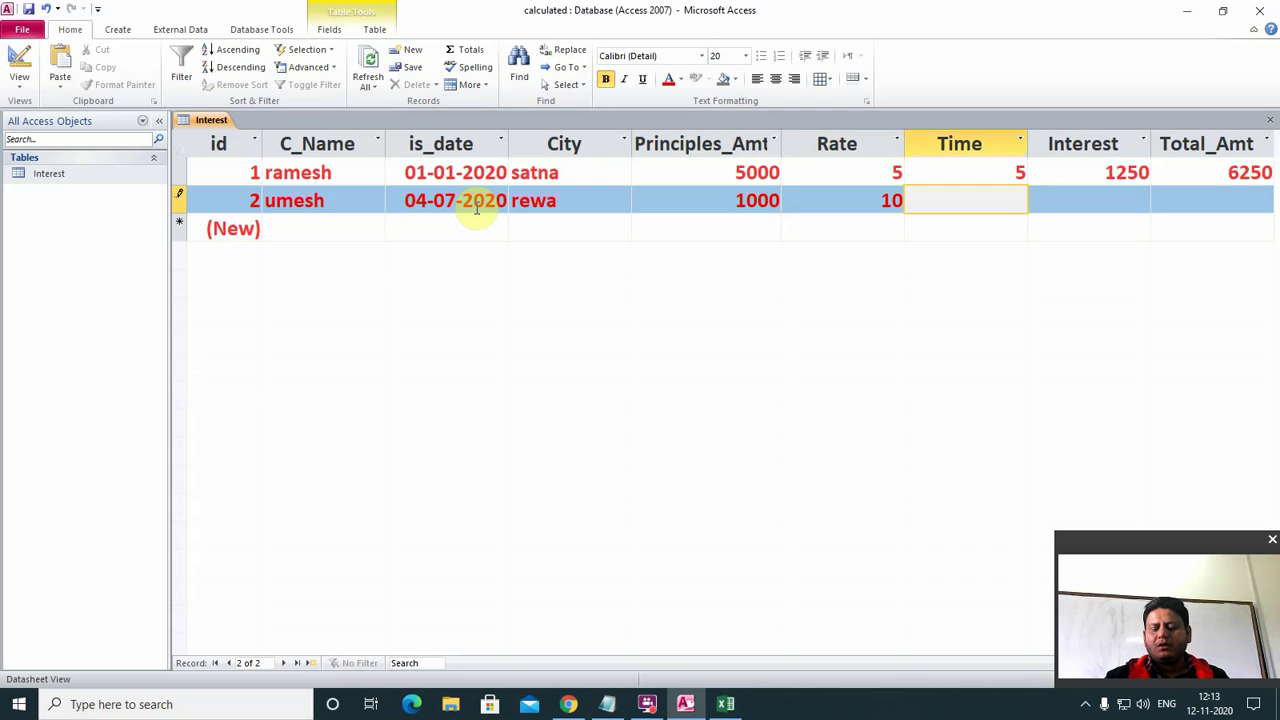
{"action": "type", "text": "1"}
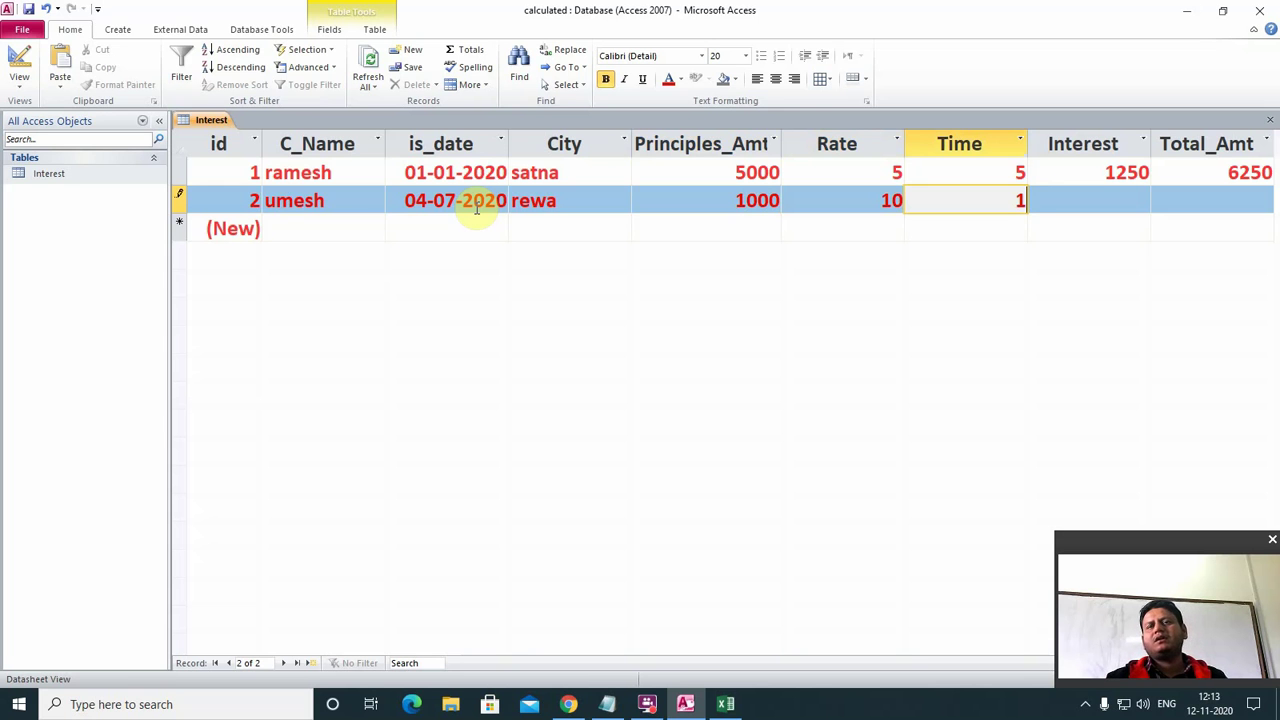
{"action": "key", "text": "Tab"}
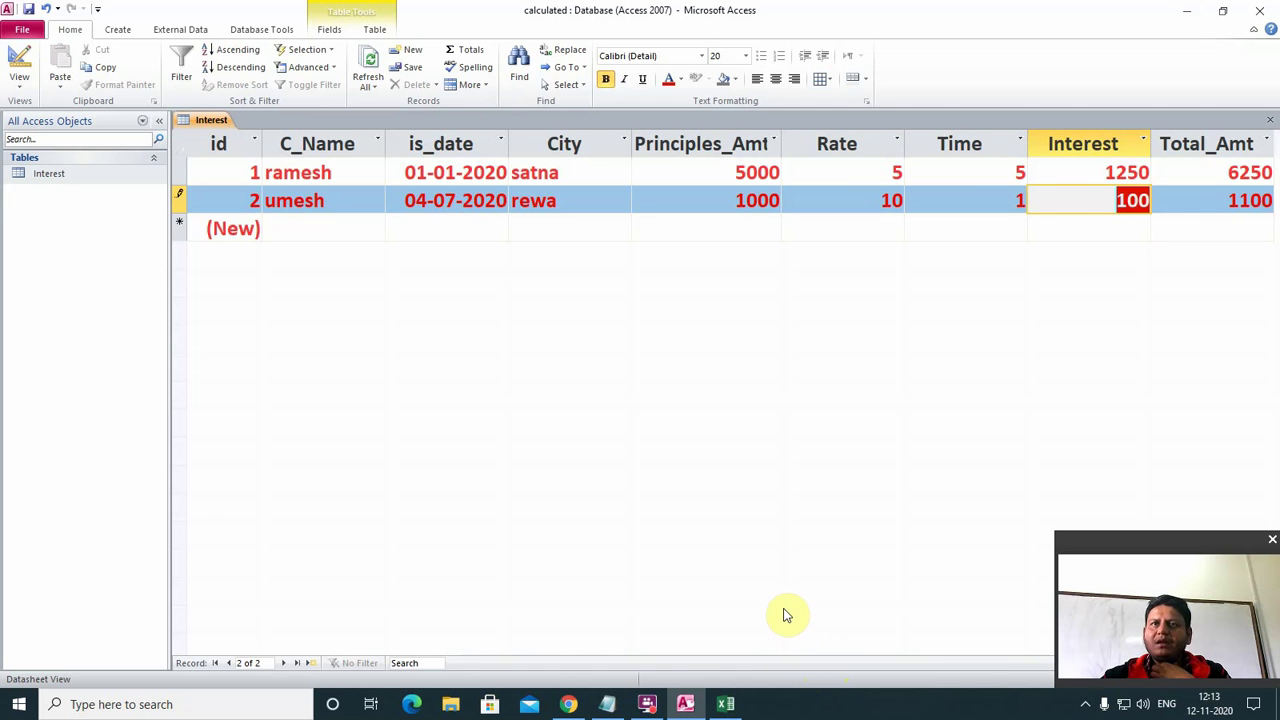
{"action": "key", "text": "Tab"}
{"action": "key", "text": "Tab"}
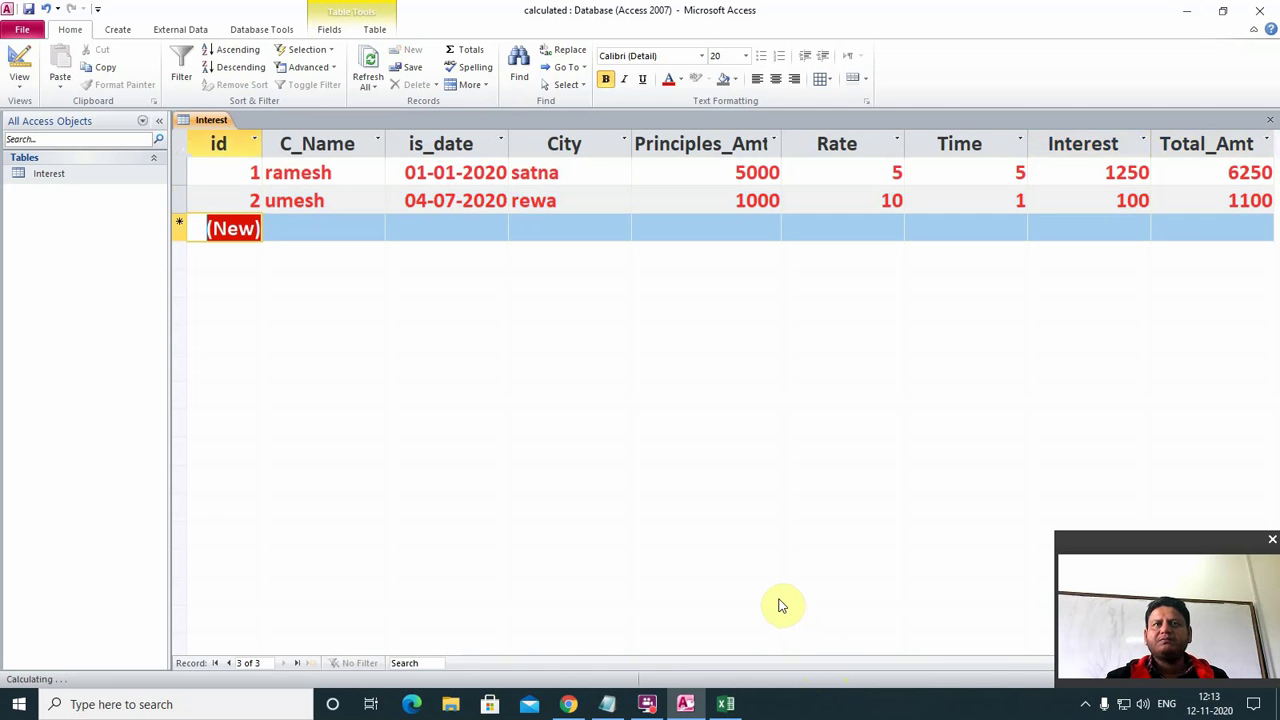
Enter the customer's name in the C_Name field of the third record.
{"action": "key", "text": "Tab"}
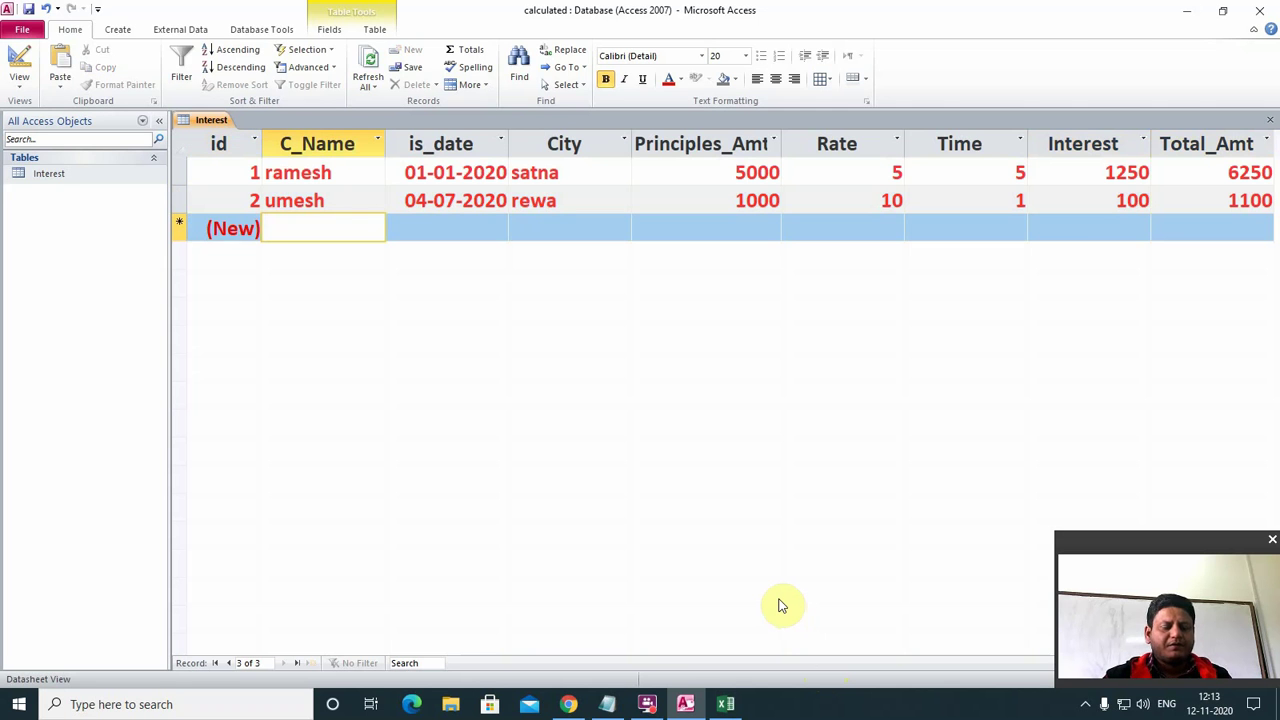
{"action": "type", "text": "arun"}
{"action": "key", "text": "Tab"}
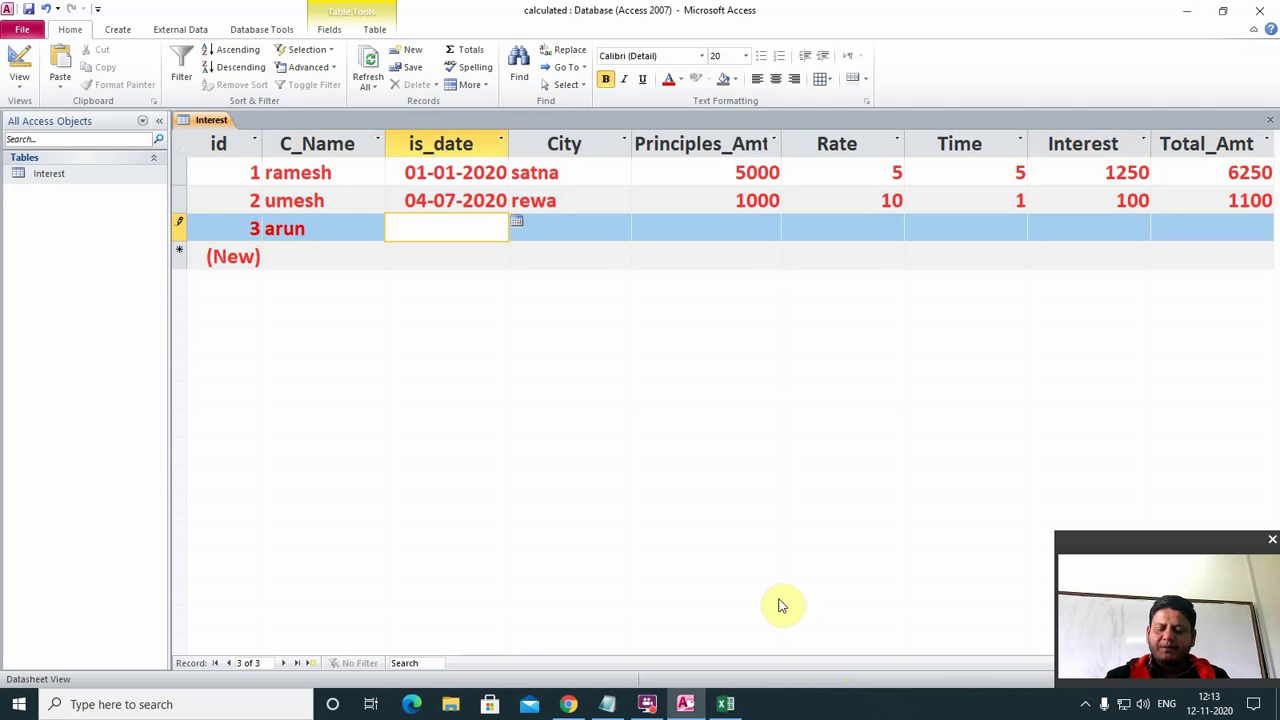
Enter 2 aug as the third record's is_date and chitrakoot as its City.
{"action": "type", "text": "2 aug"}
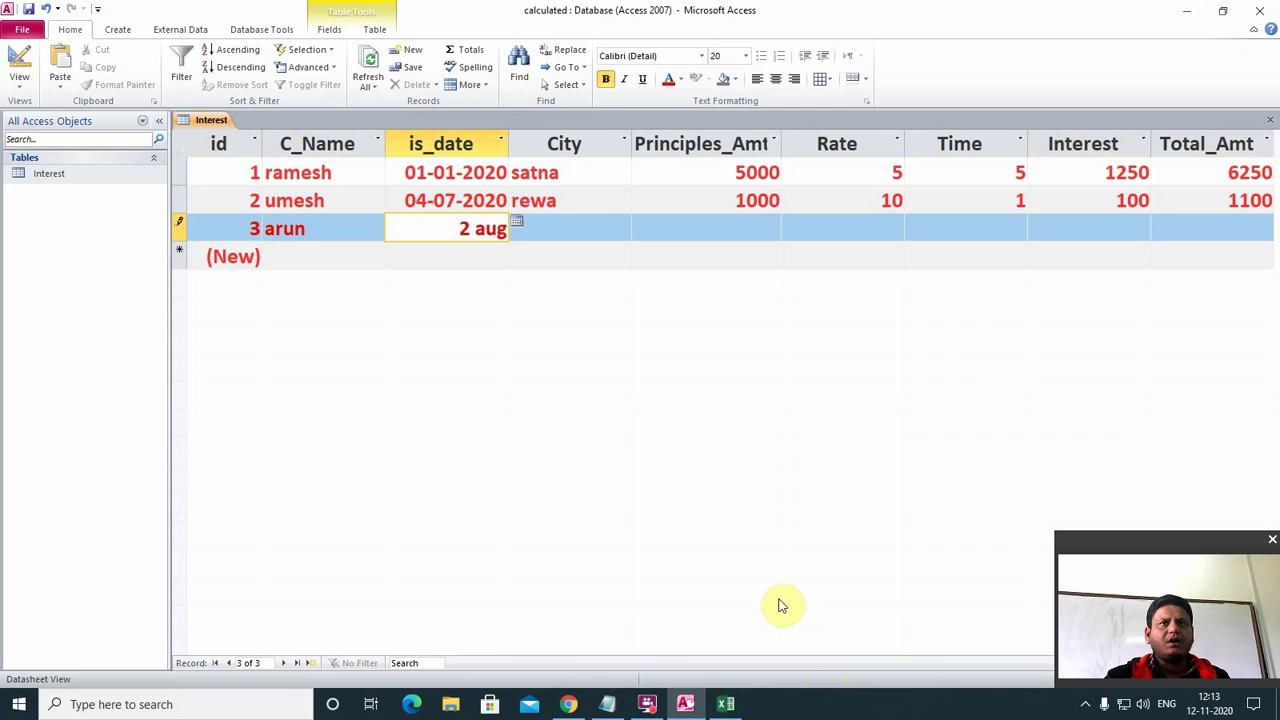
{"action": "key", "text": "Tab"}
{"action": "type", "text": "ch"}
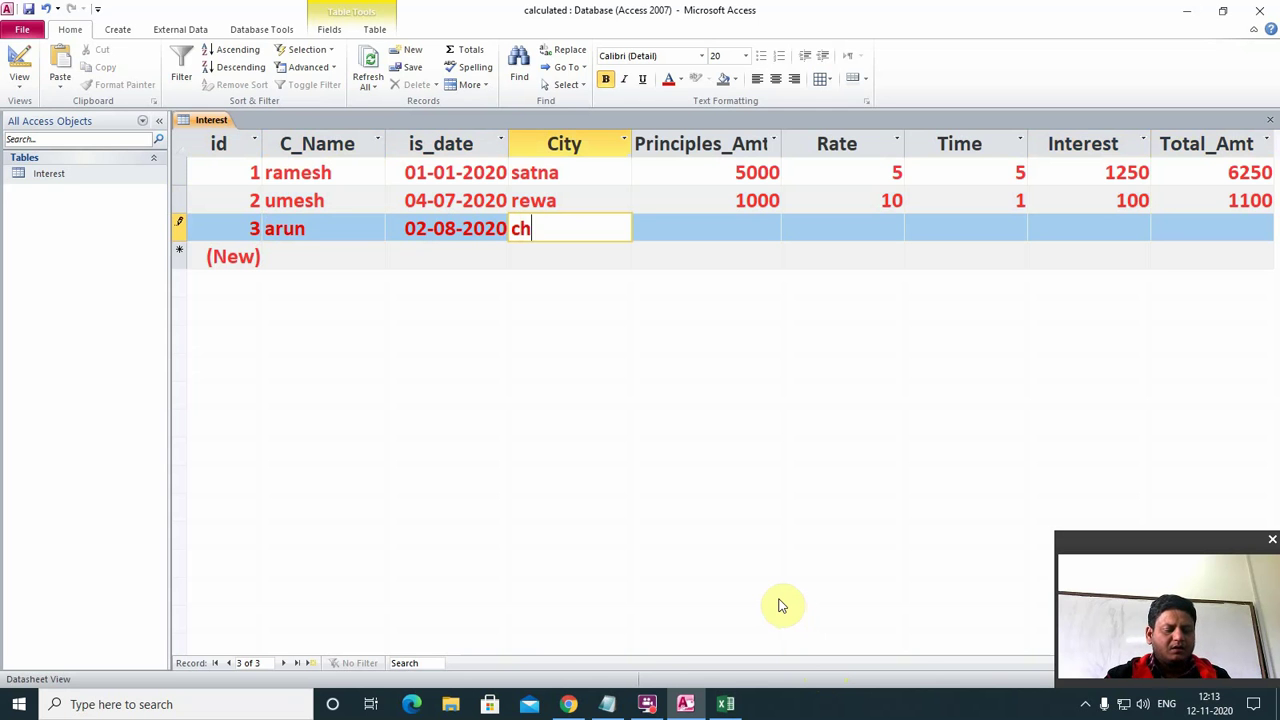
{"action": "type", "text": "itrakoot"}
{"action": "key", "text": "Tab"}
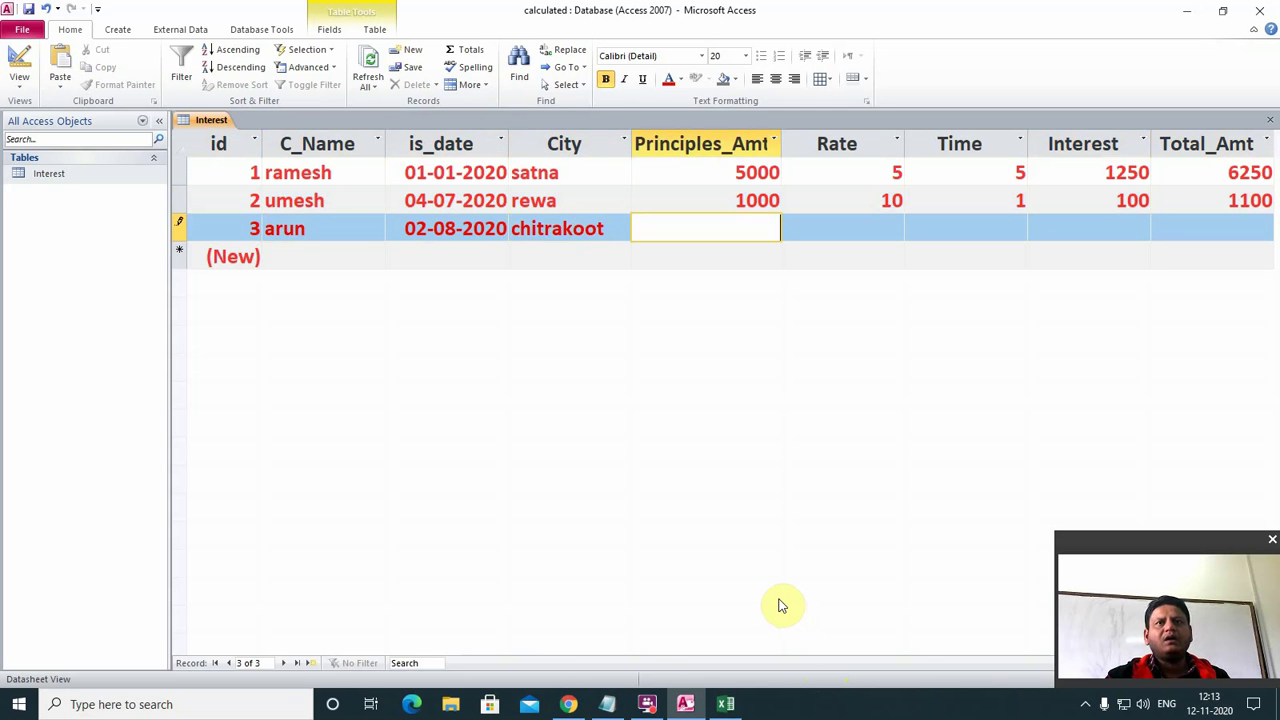
Complete the third record with Principles_Amt 10000, Rate 10 and Time 10, and commit it by moving to the new record row.
{"action": "type", "text": "10000"}
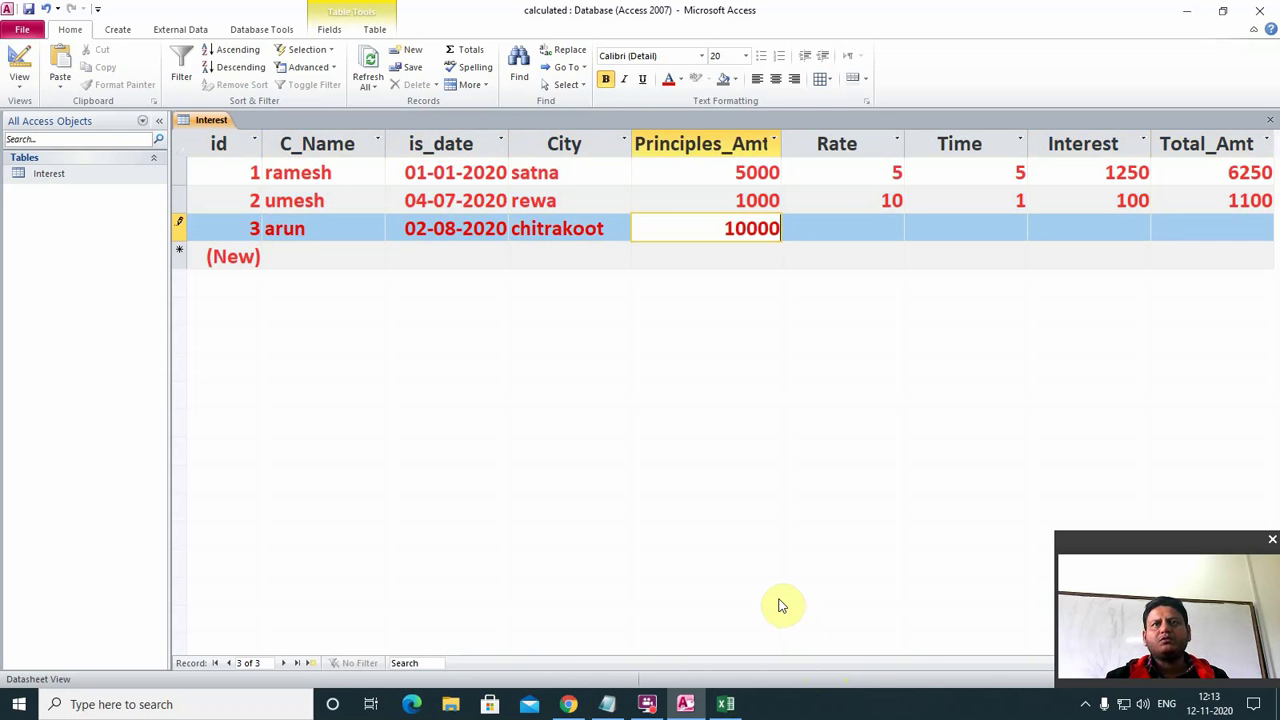
{"action": "key", "text": "Tab"}
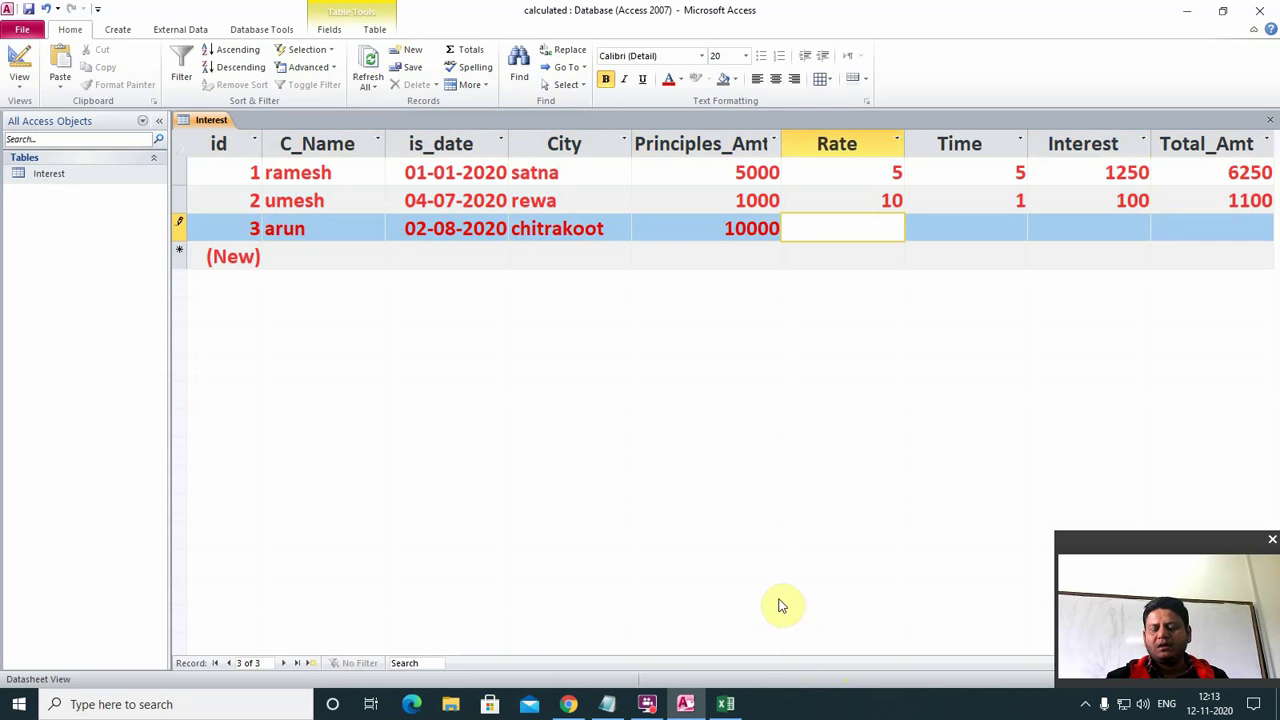
{"action": "type", "text": "10"}
{"action": "key", "text": "Tab"}
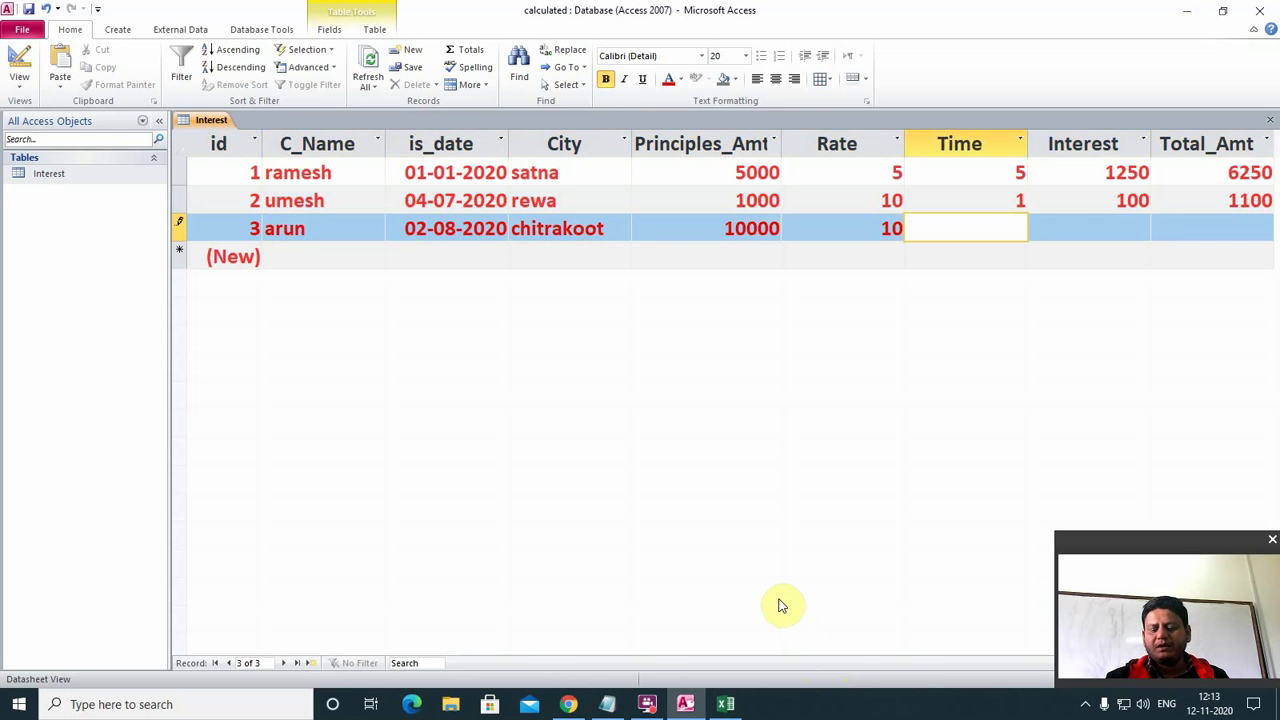
{"action": "type", "text": "10"}
{"action": "key", "text": "Tab"}
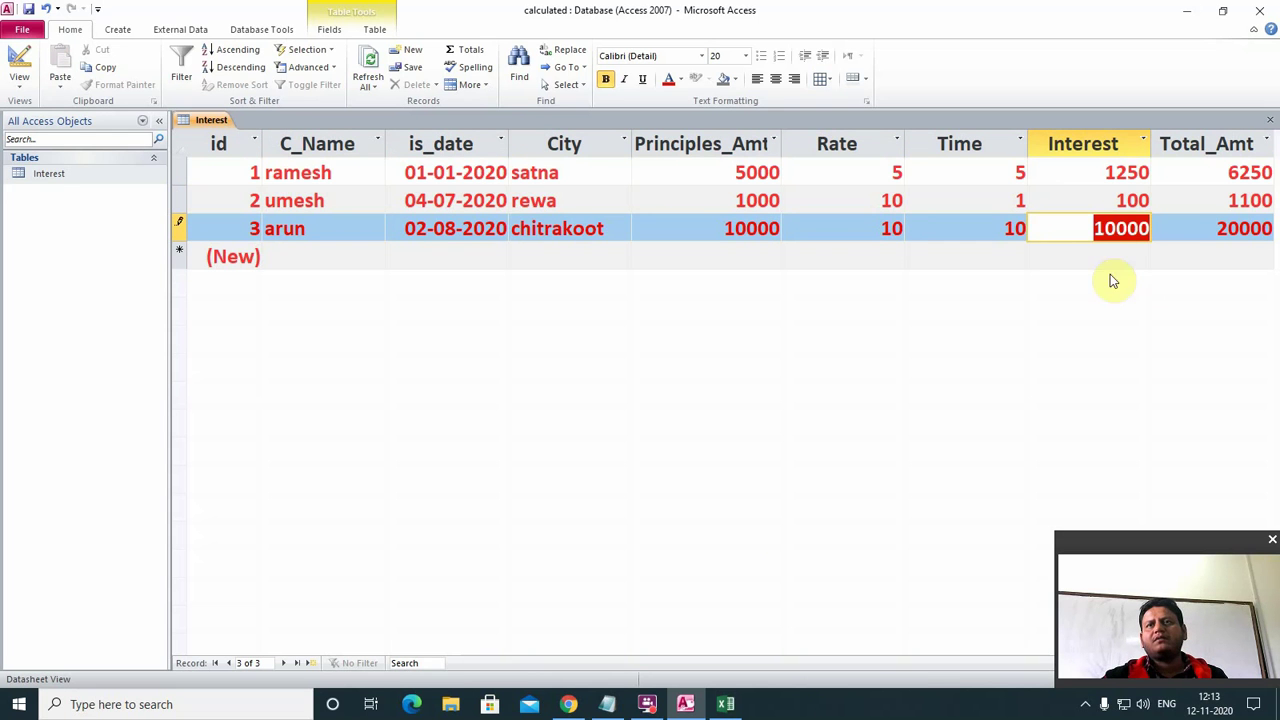
{"action": "left_click", "coordinate": [1116, 228]}
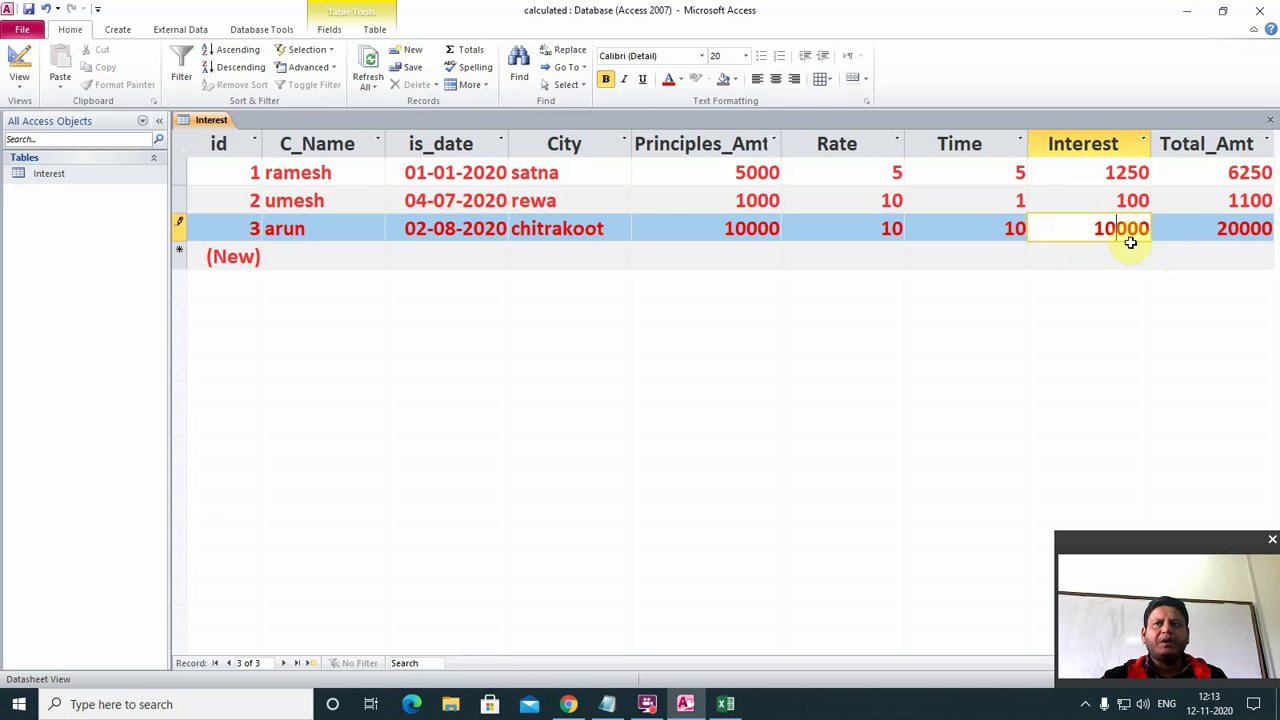
{"action": "left_click", "coordinate": [1224, 229]}
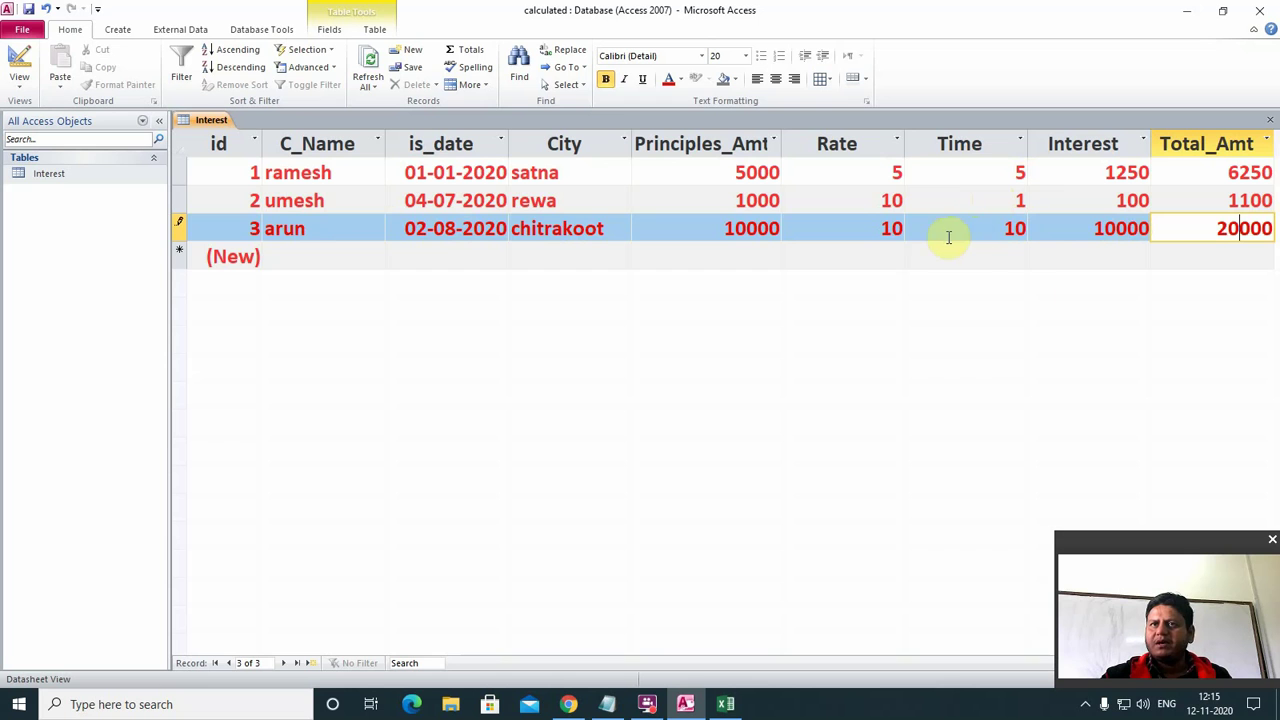
{"action": "left_click", "coordinate": [994, 261]}
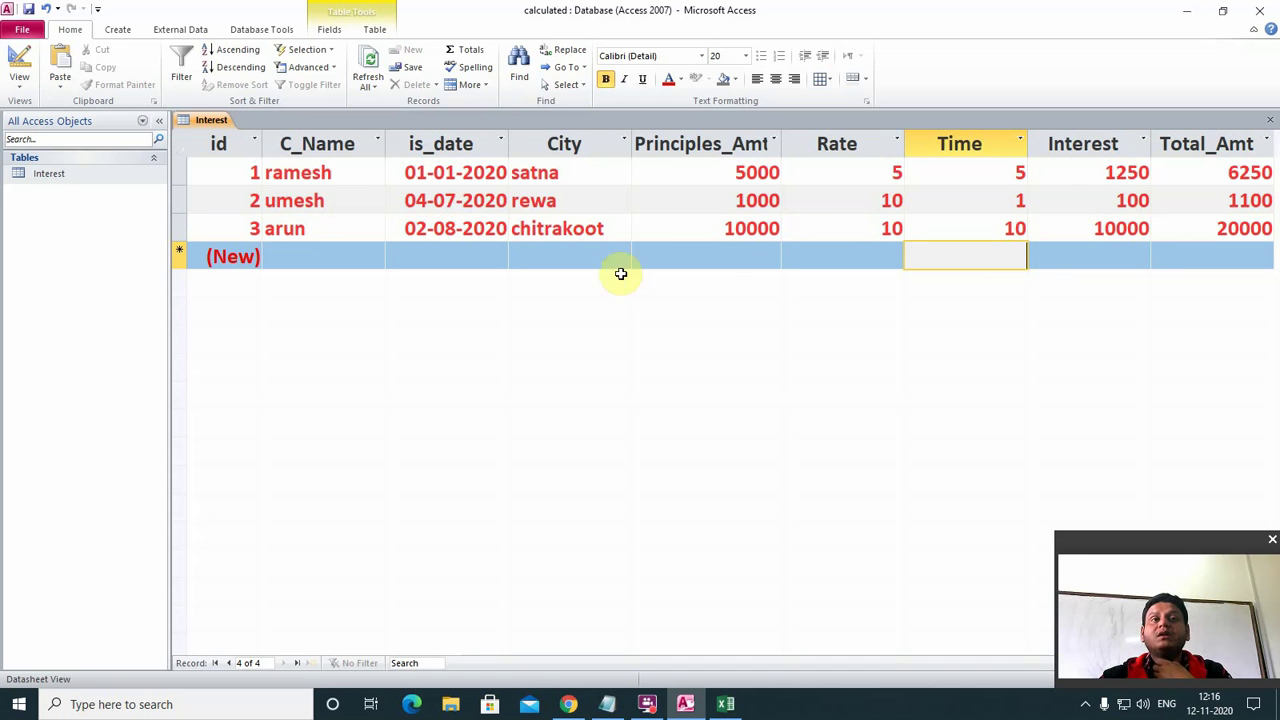
Close the Interest table, saving its layout changes, and reopen it in Design View.
{"action": "left_click", "coordinate": [1269, 120]}
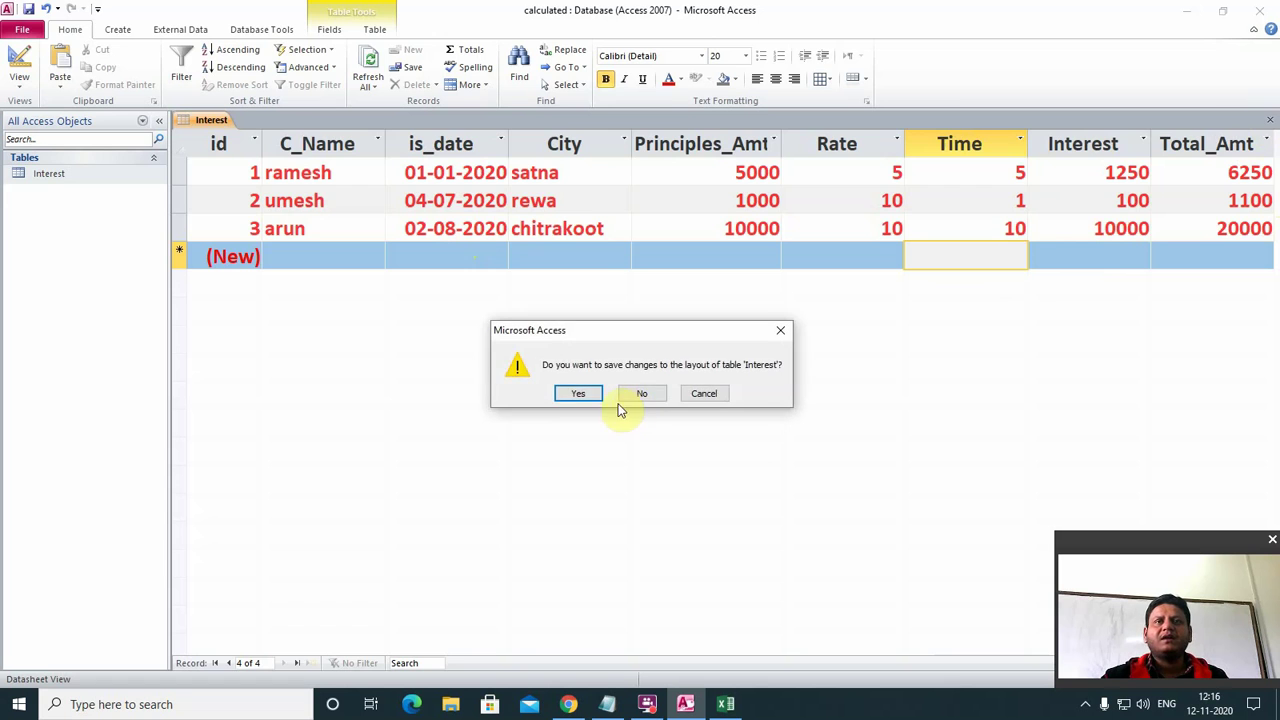
{"action": "left_click", "coordinate": [574, 394]}
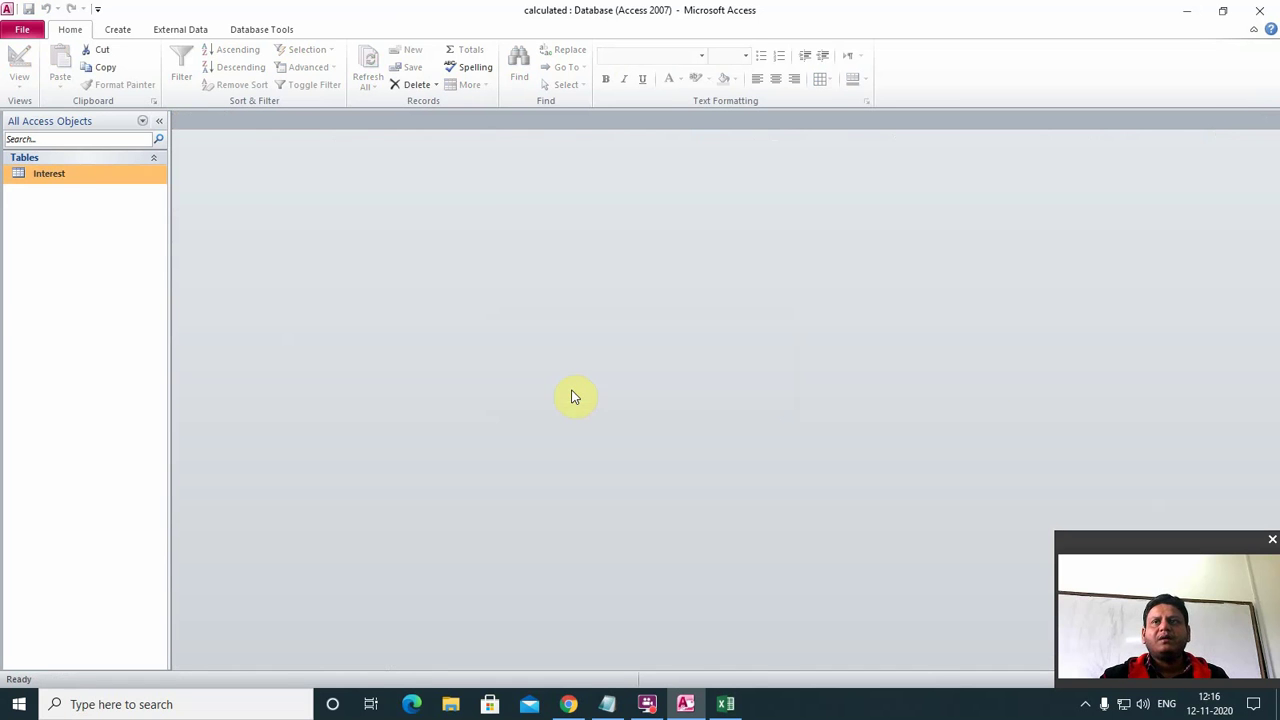
{"action": "right_click", "coordinate": [62, 177]}
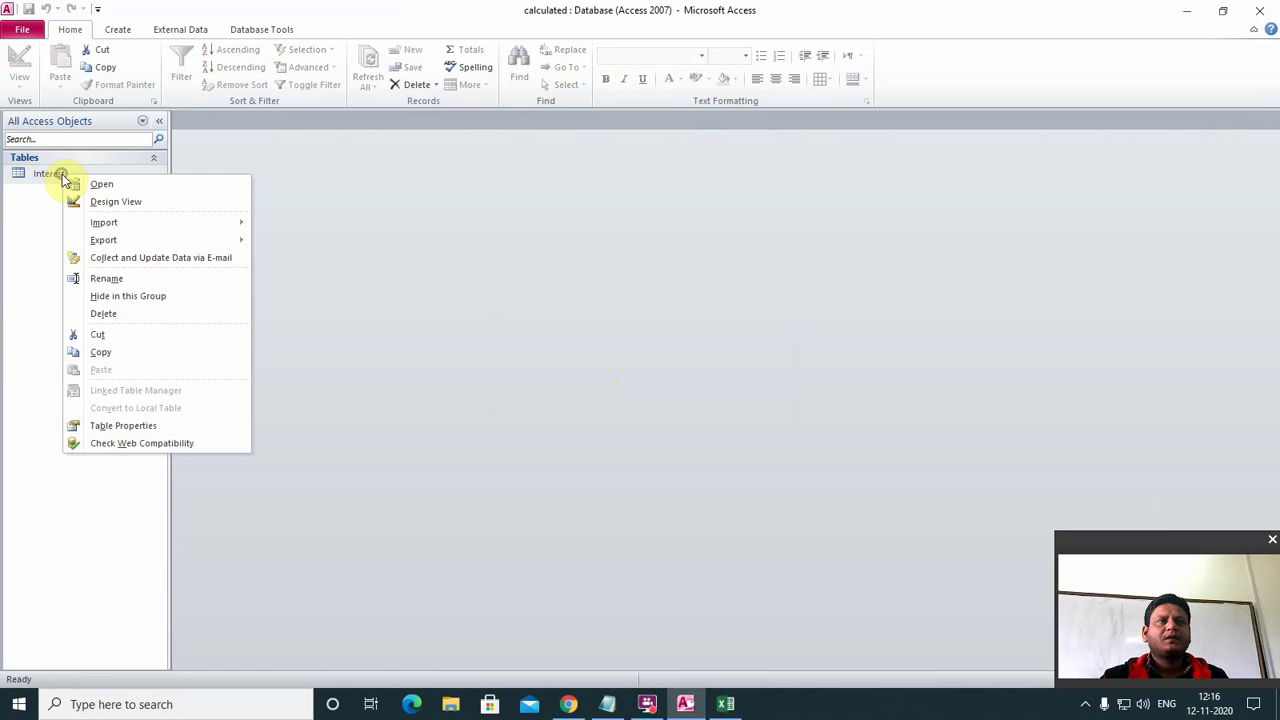
{"action": "left_click", "coordinate": [118, 203]}
{"action": "left_click", "coordinate": [645, 412]}
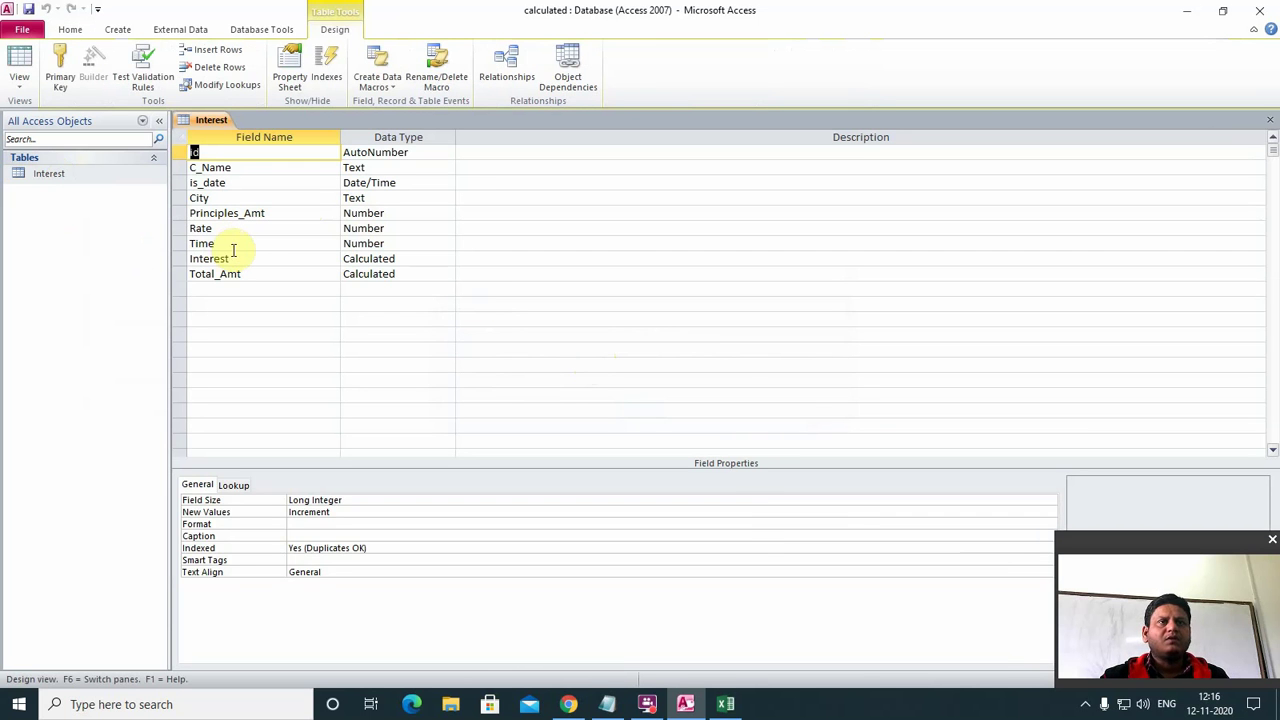
Rename the calculated Interest field as Interest(Yearly).
{"action": "left_click", "coordinate": [235, 258]}
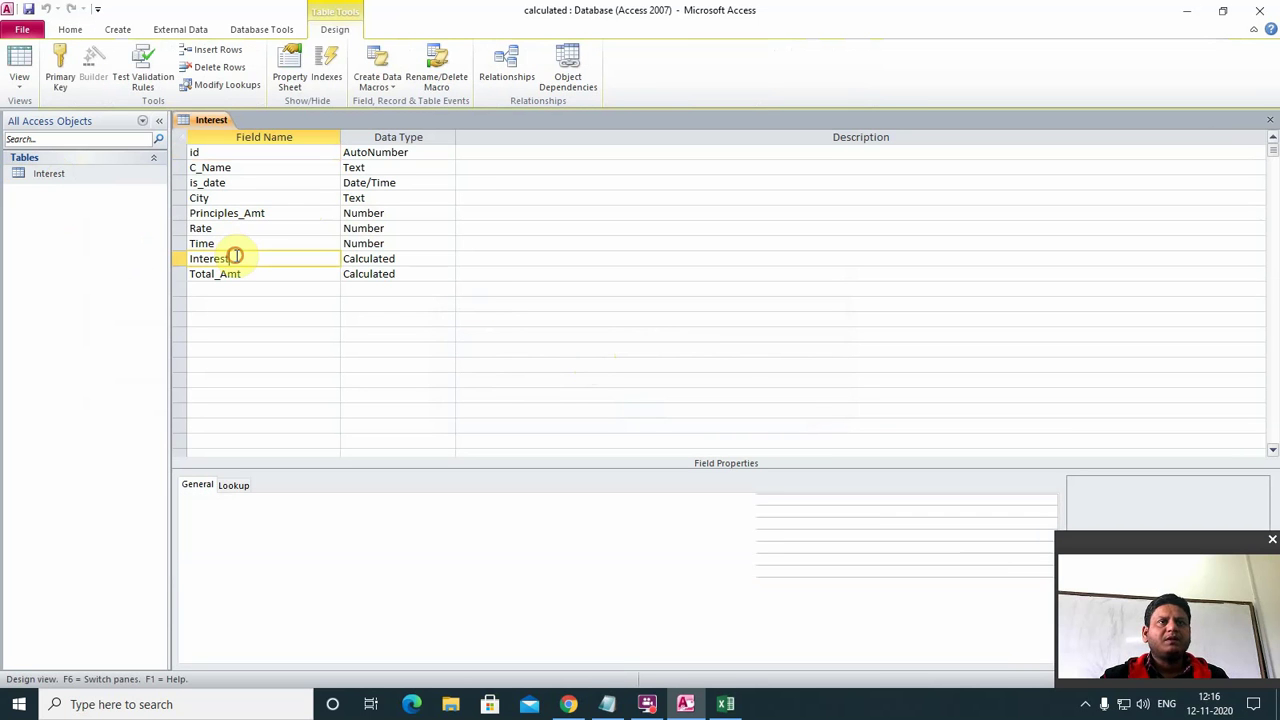
{"action": "type", "text": "("}
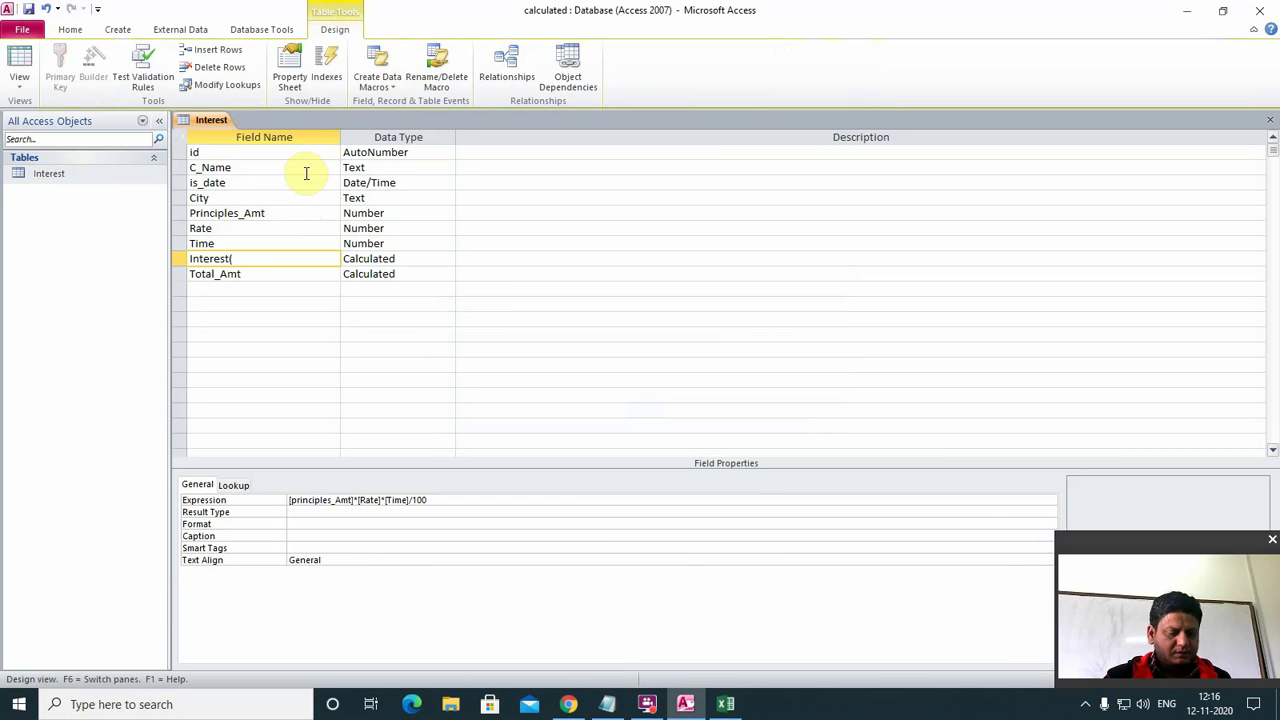
{"action": "type", "text": "Yea"}
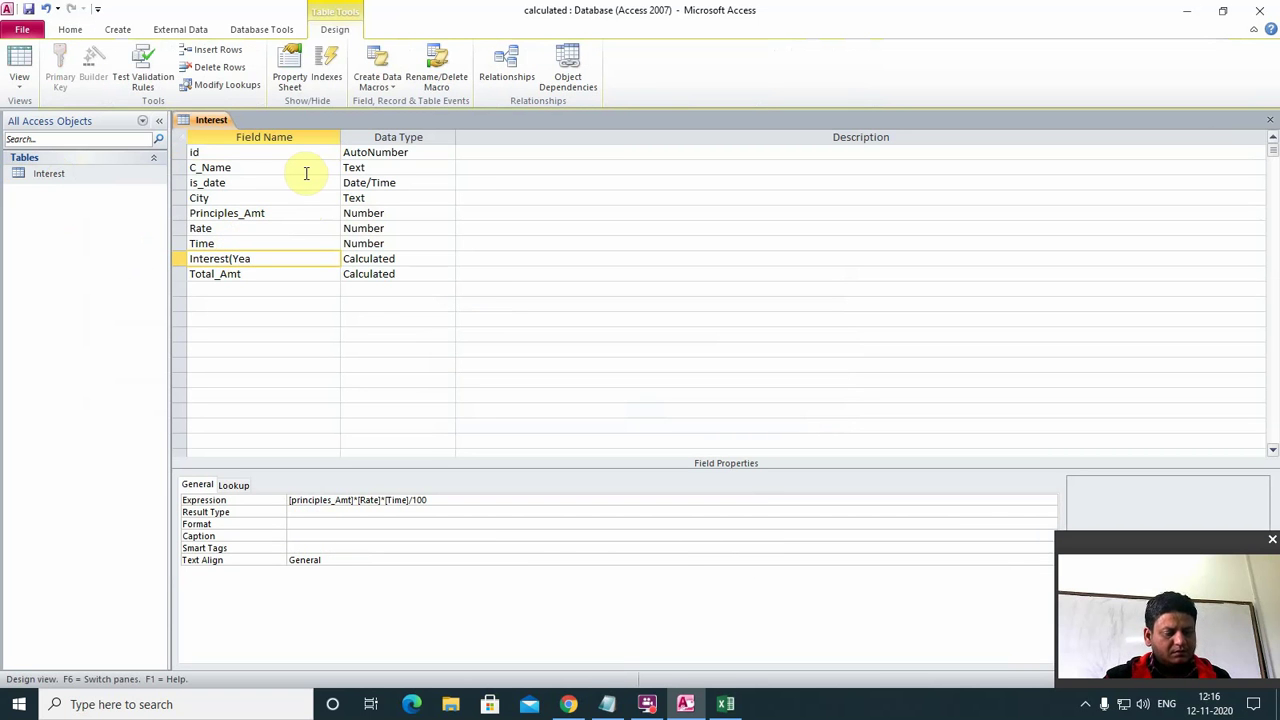
{"action": "type", "text": "r"}
{"action": "type", "text": "l"}
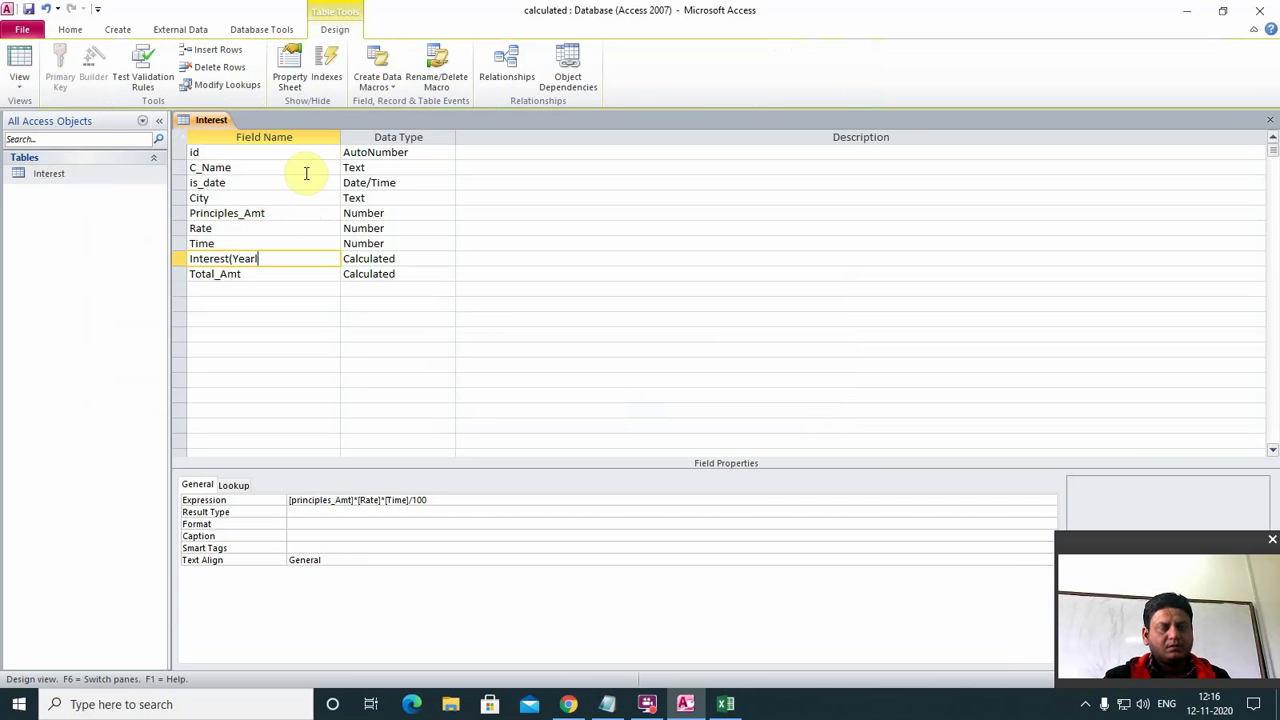
{"action": "type", "text": "y)"}
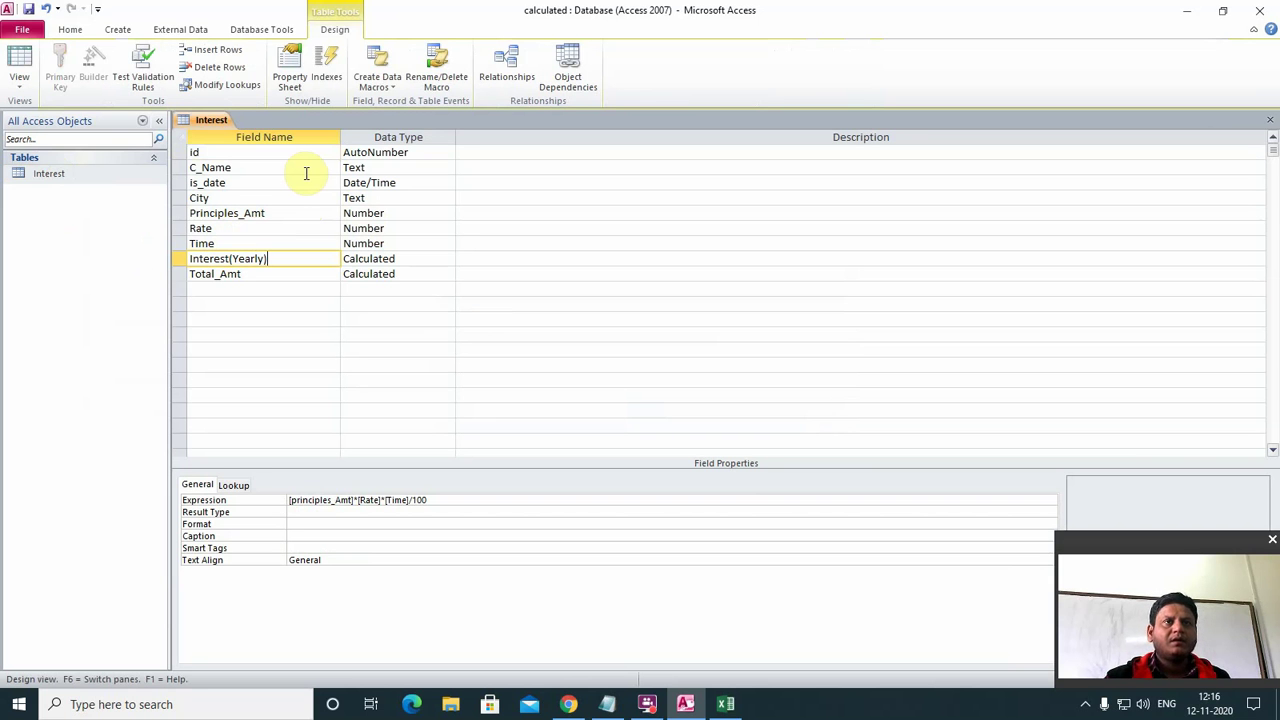
Insert a new field row above Total_Amt and name the field Monthly.
{"action": "left_click", "coordinate": [177, 276]}
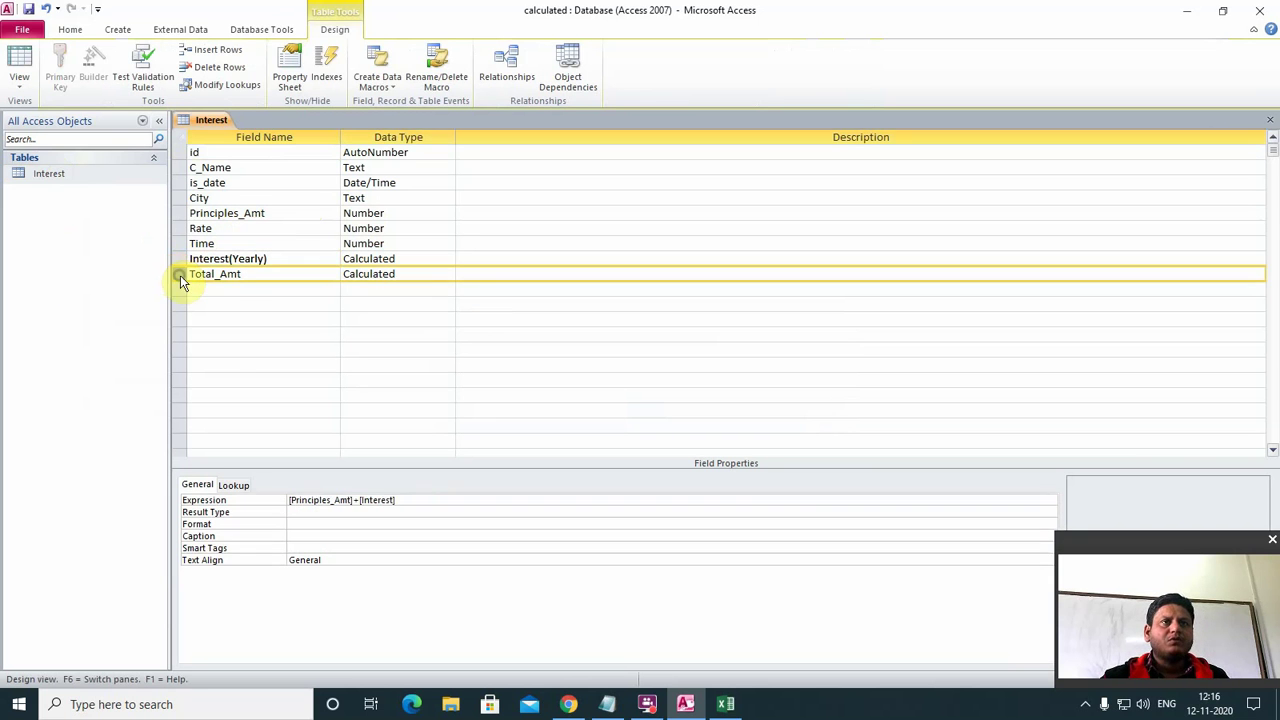
{"action": "right_click", "coordinate": [177, 276]}
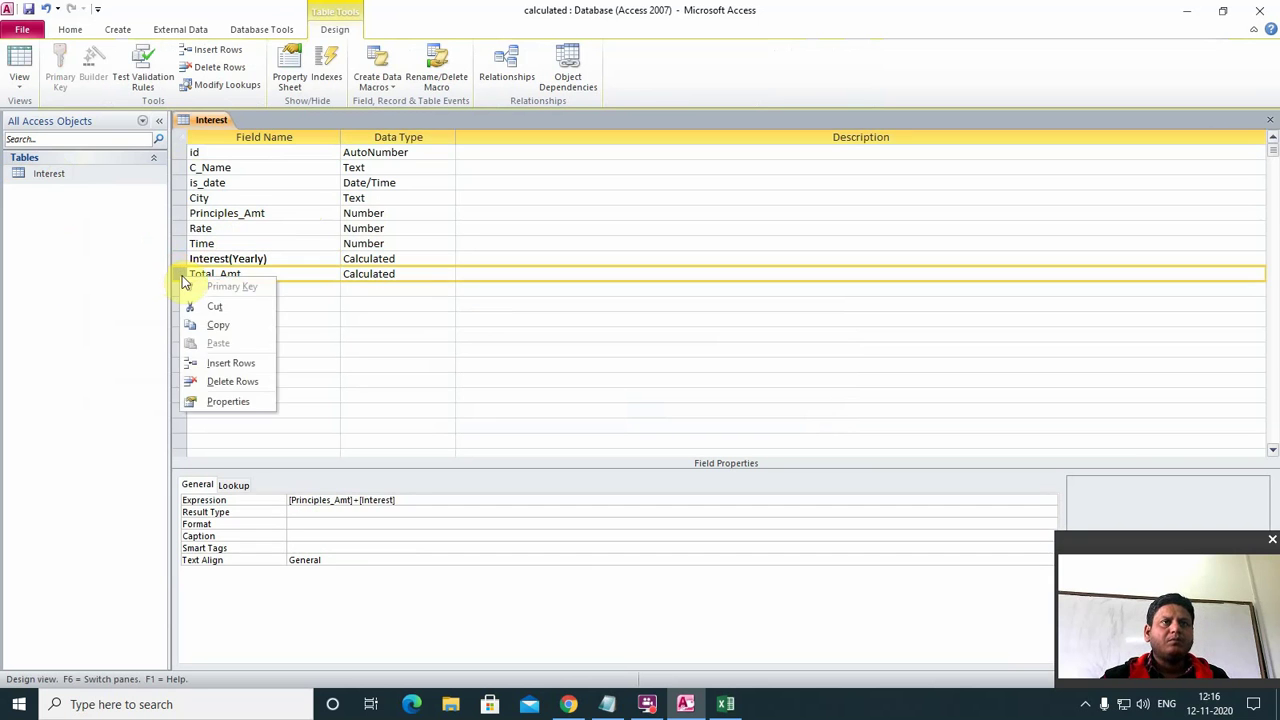
{"action": "left_click", "coordinate": [219, 365]}
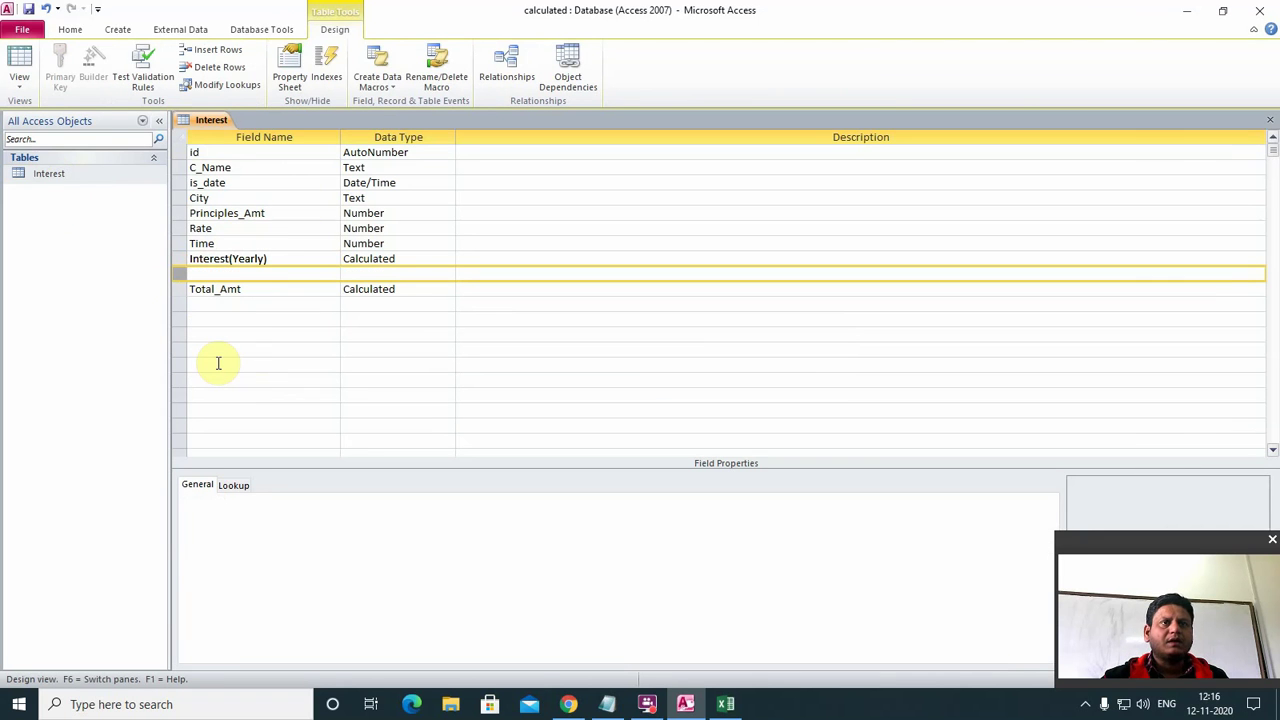
{"action": "left_click", "coordinate": [217, 273]}
{"action": "type", "text": "M"}
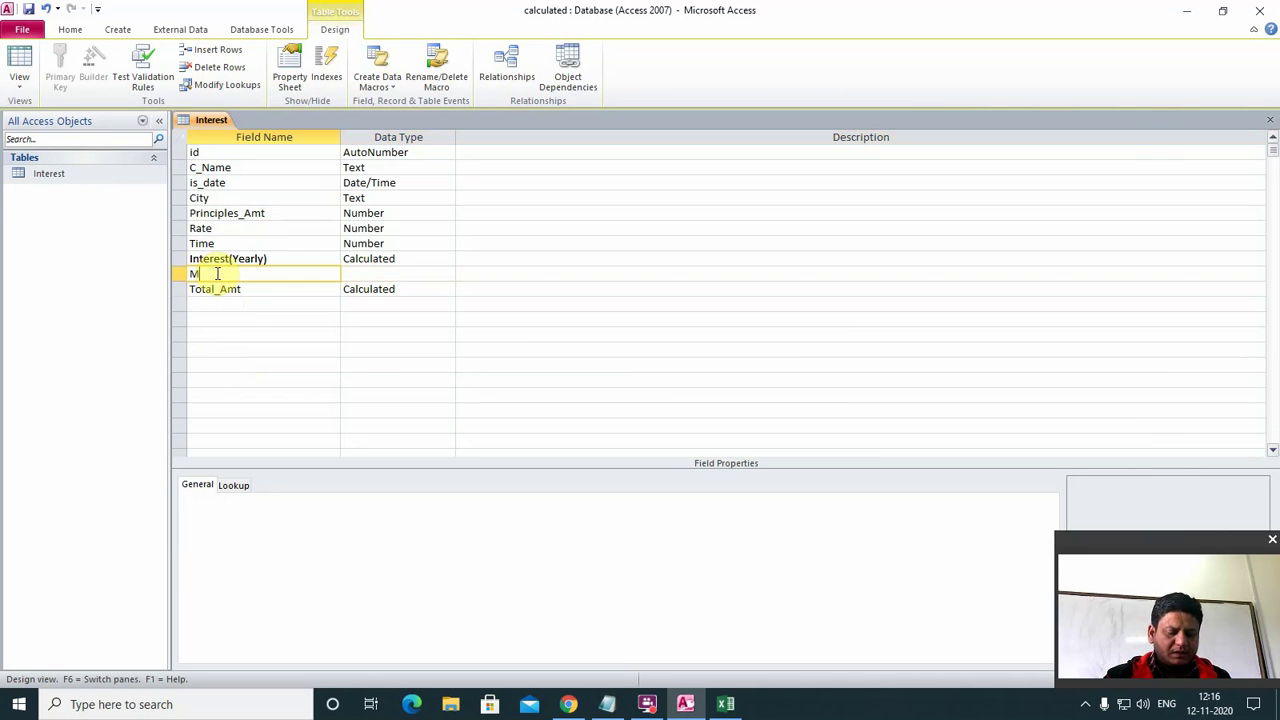
{"action": "type", "text": "ont"}
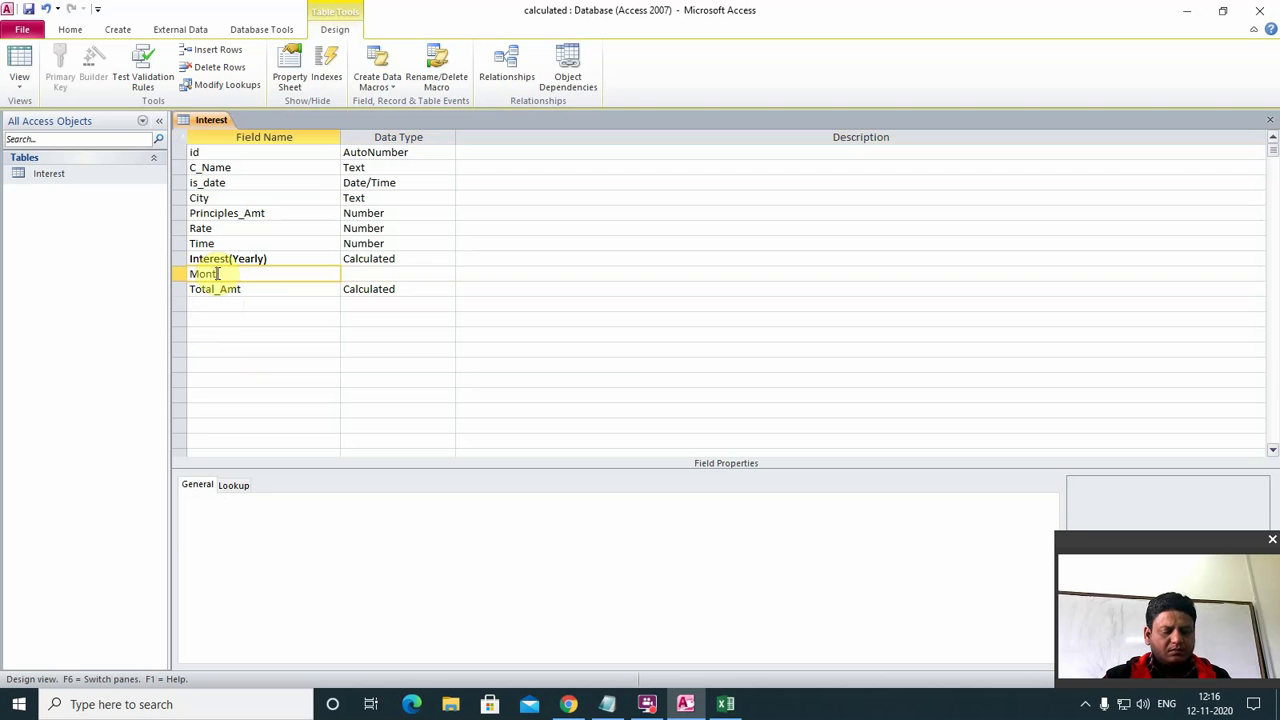
{"action": "type", "text": "h"}
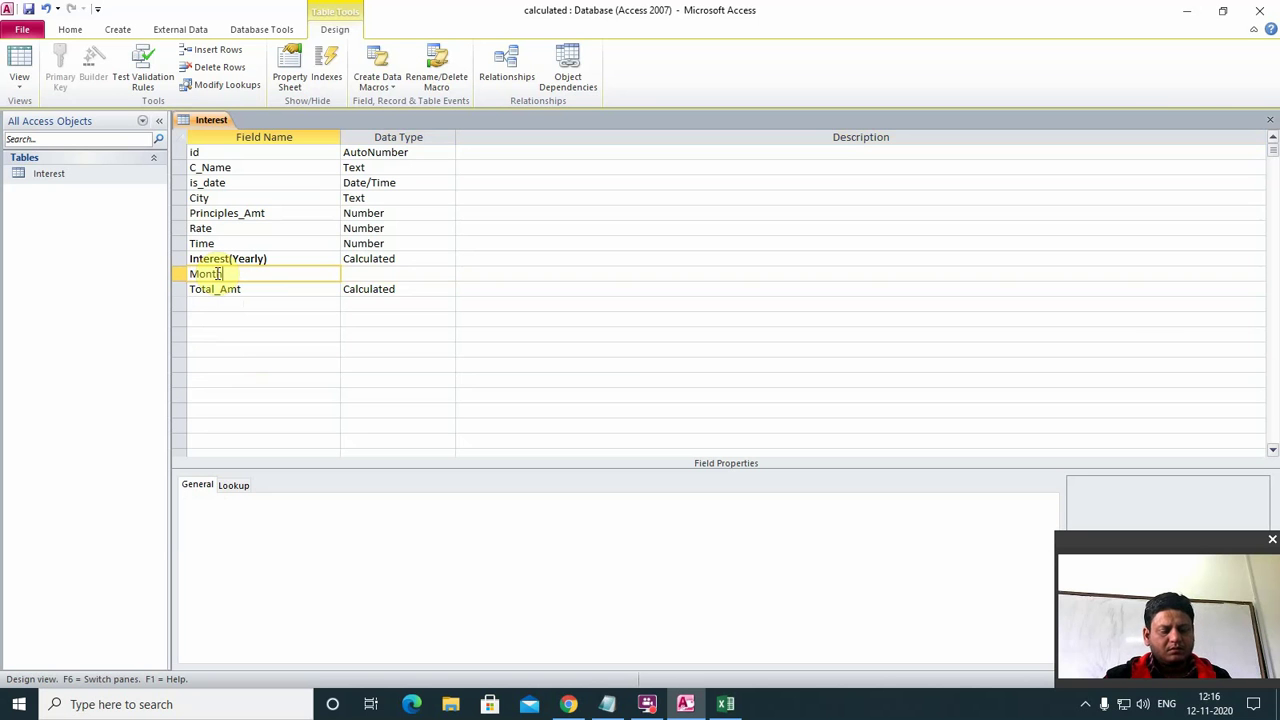
{"action": "type", "text": "ly"}
{"action": "key", "text": "BackSpace"}
{"action": "key", "text": "BackSpace"}
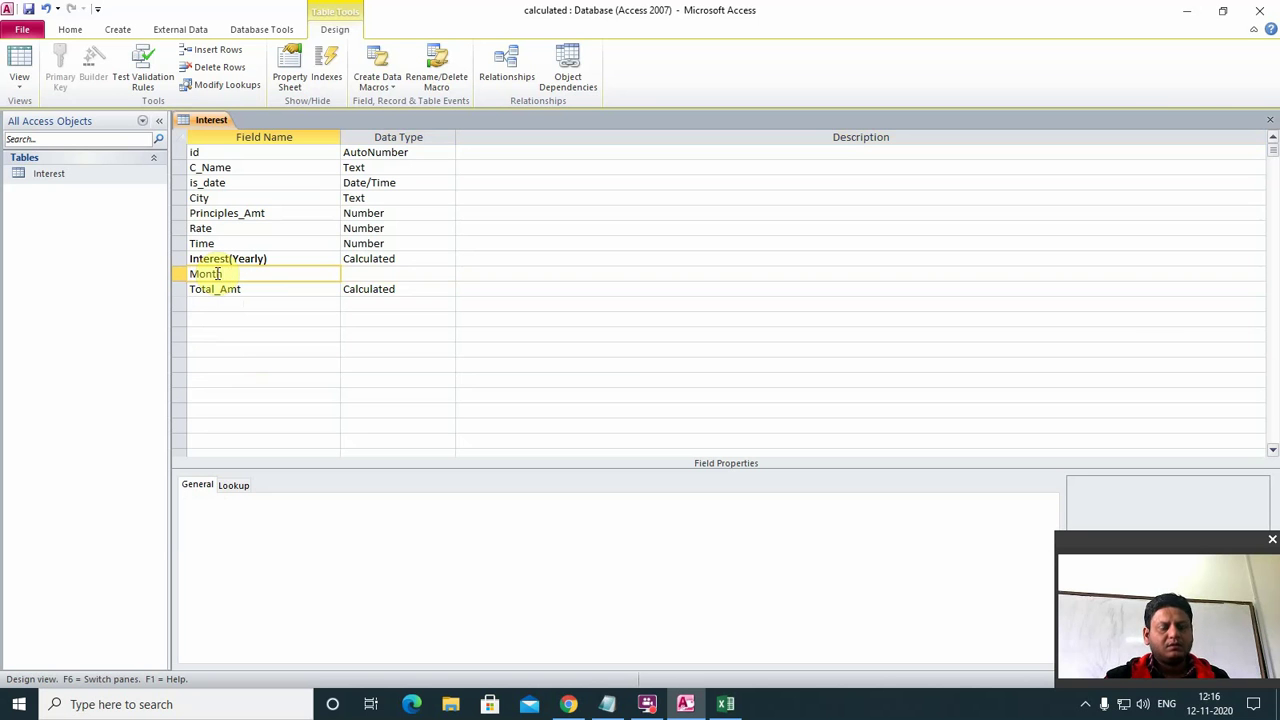
{"action": "type", "text": "ly"}
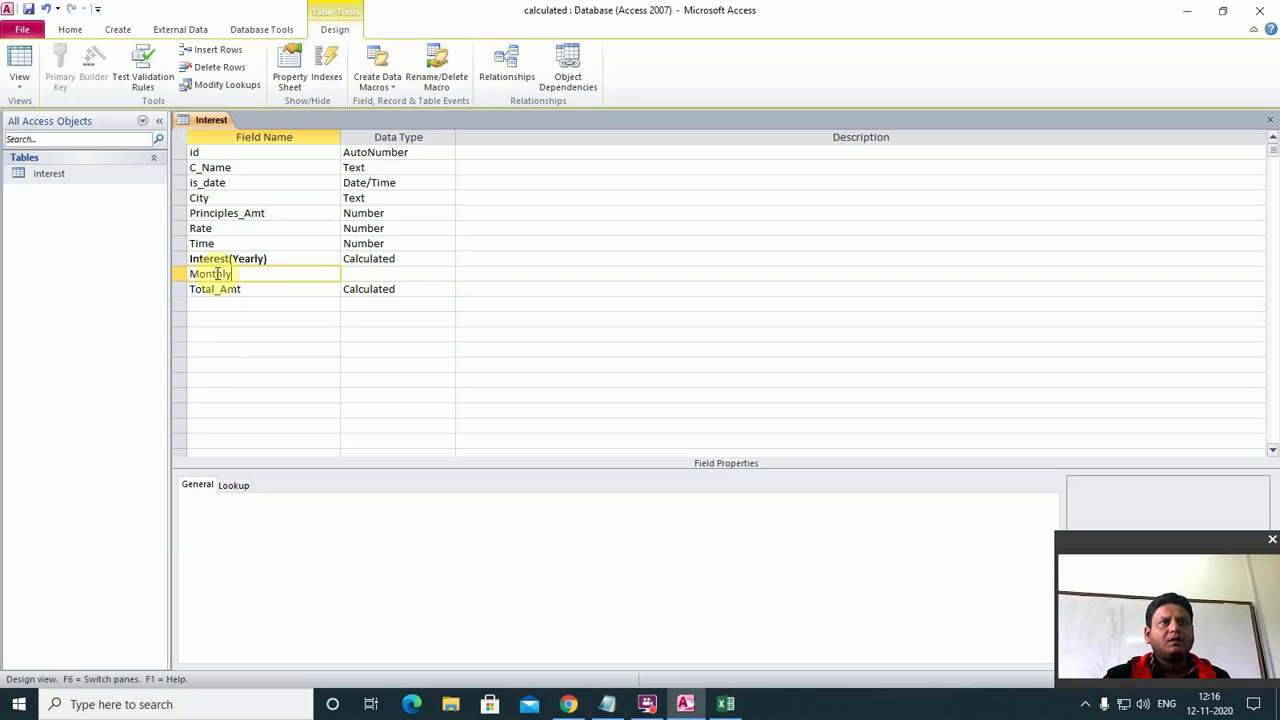
Extend the newly inserted field's name to Interest(Monthly).
{"action": "key", "text": "Left"}
{"action": "key", "text": "Left"}
{"action": "key", "text": "Left"}
{"action": "key", "text": "Left"}
{"action": "key", "text": "Left"}
{"action": "key", "text": "Left"}
{"action": "key", "text": "Left"}
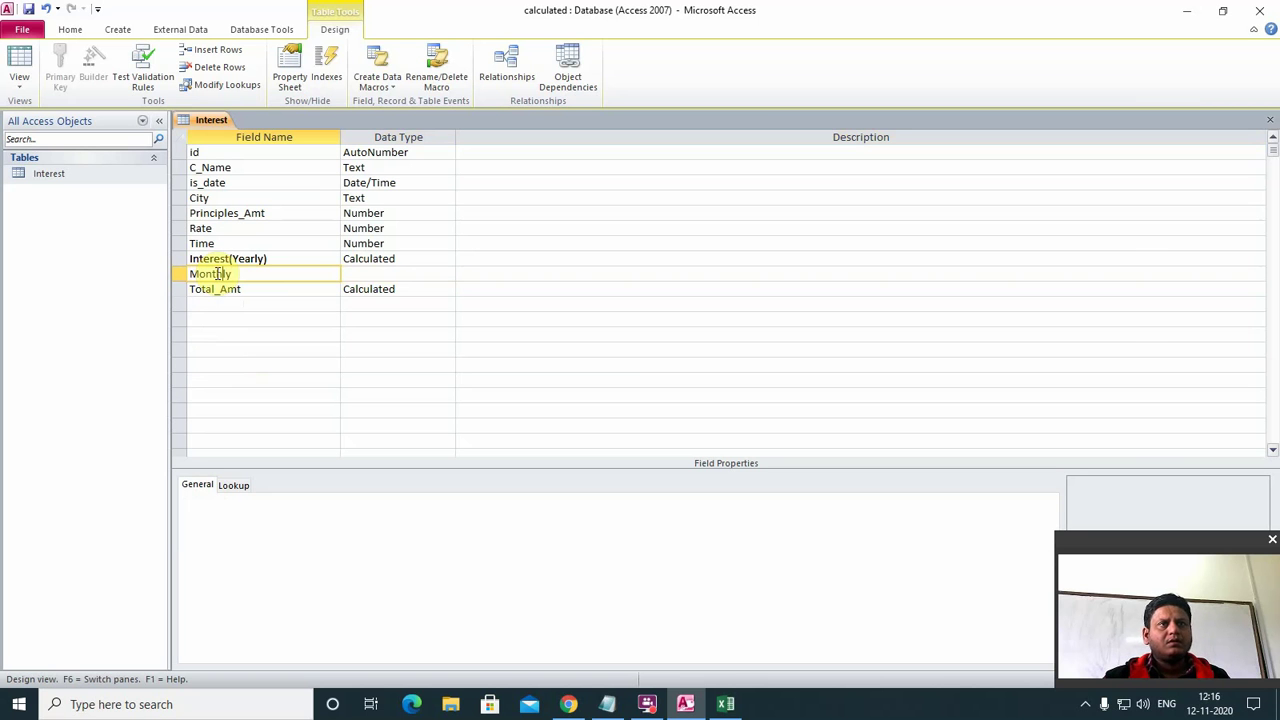
{"action": "type", "text": "Int"}
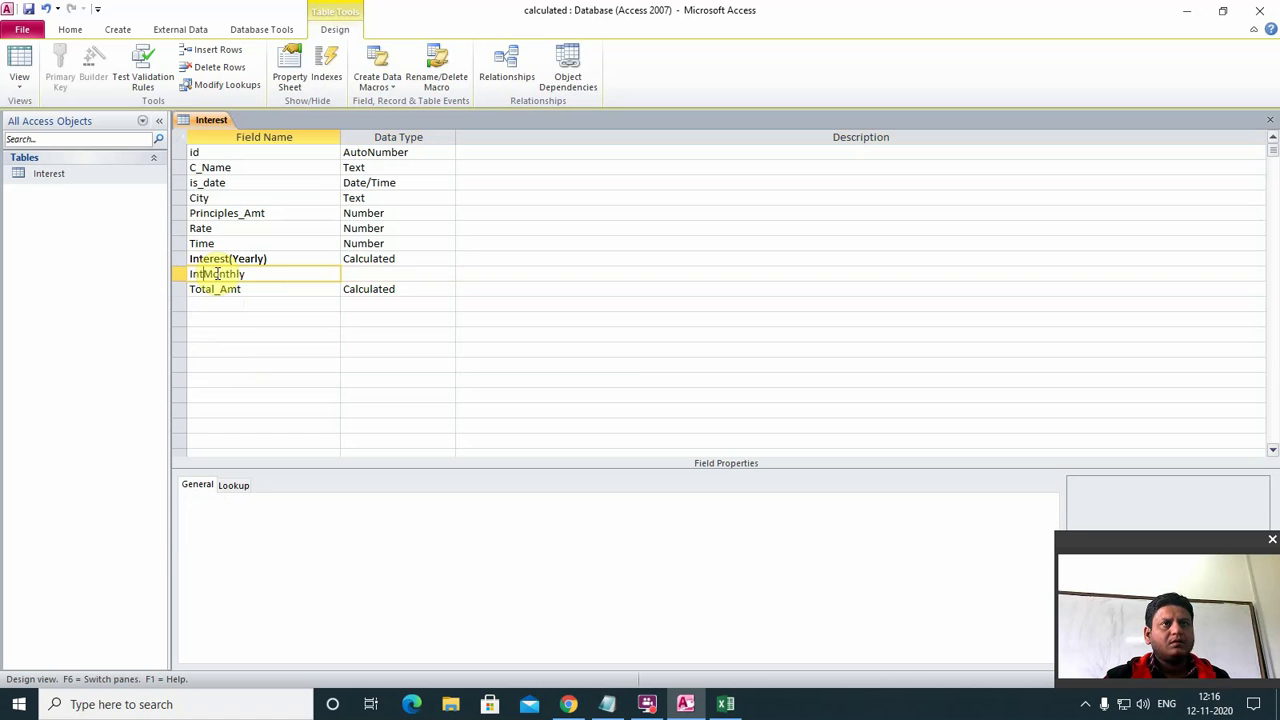
{"action": "type", "text": "erest"}
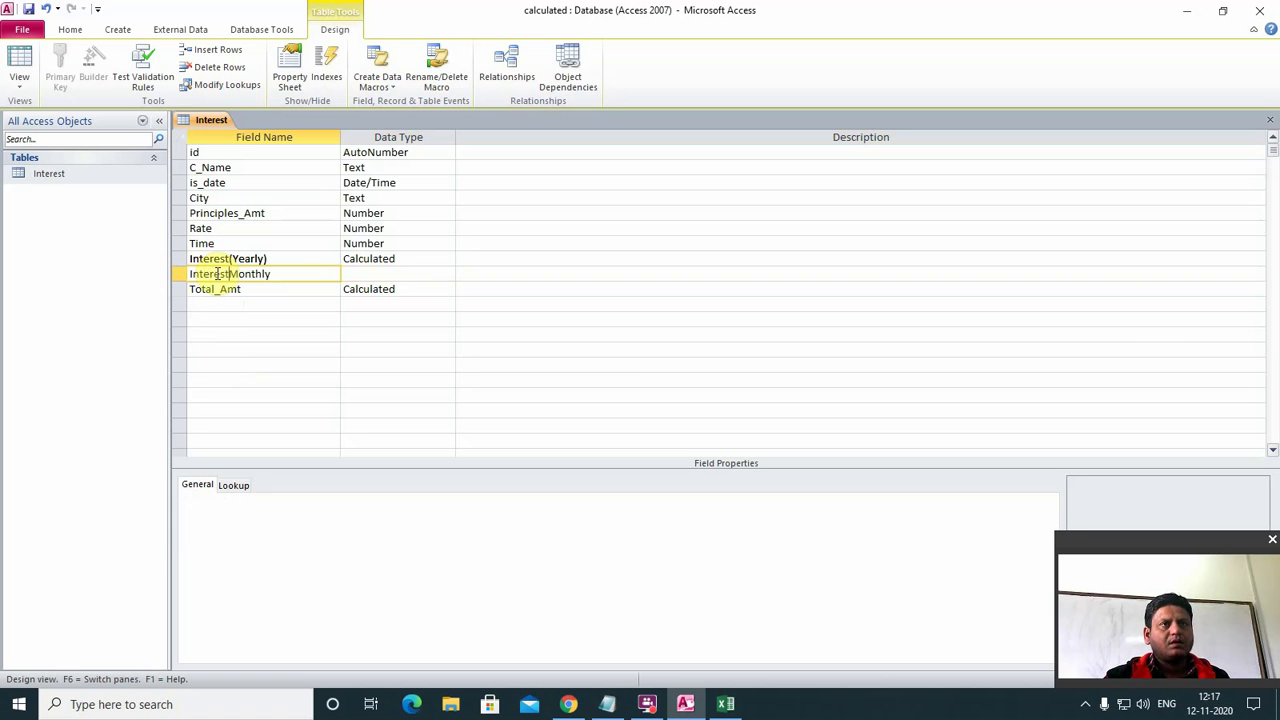
{"action": "type", "text": "("}
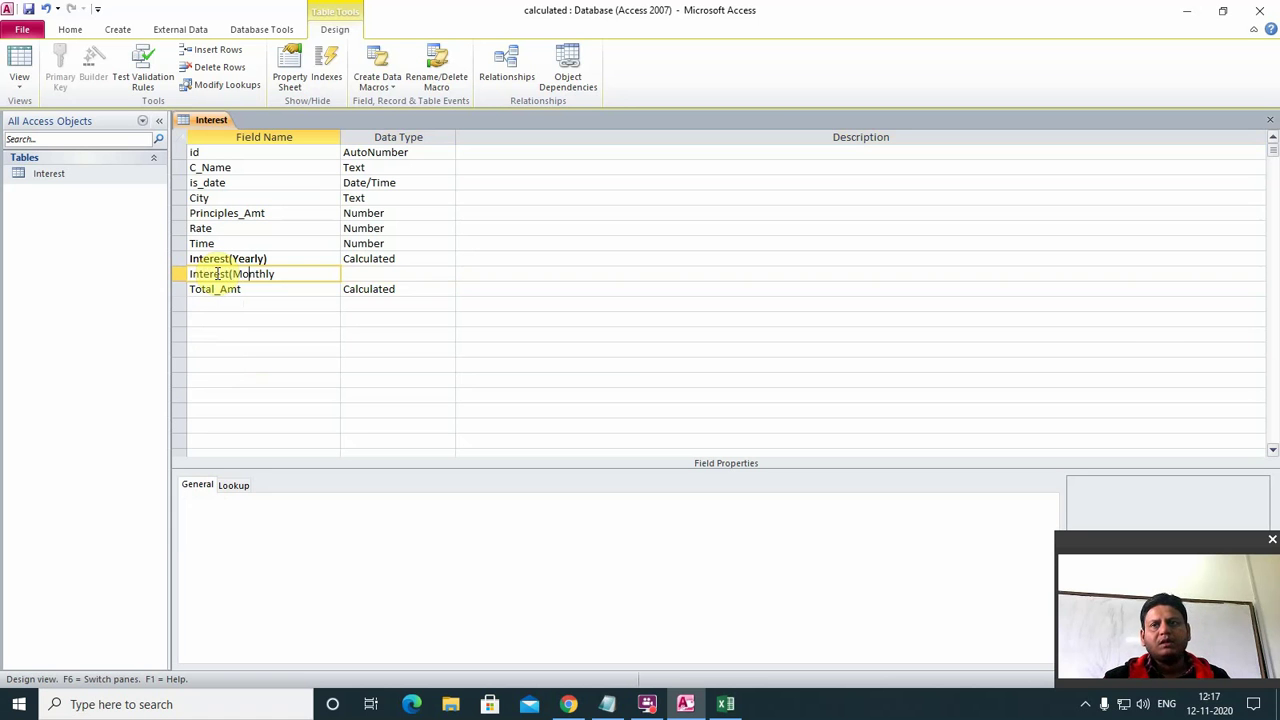
{"action": "key", "text": "Right"}
{"action": "key", "text": "Right"}
{"action": "key", "text": "Right"}
{"action": "key", "text": "Right"}
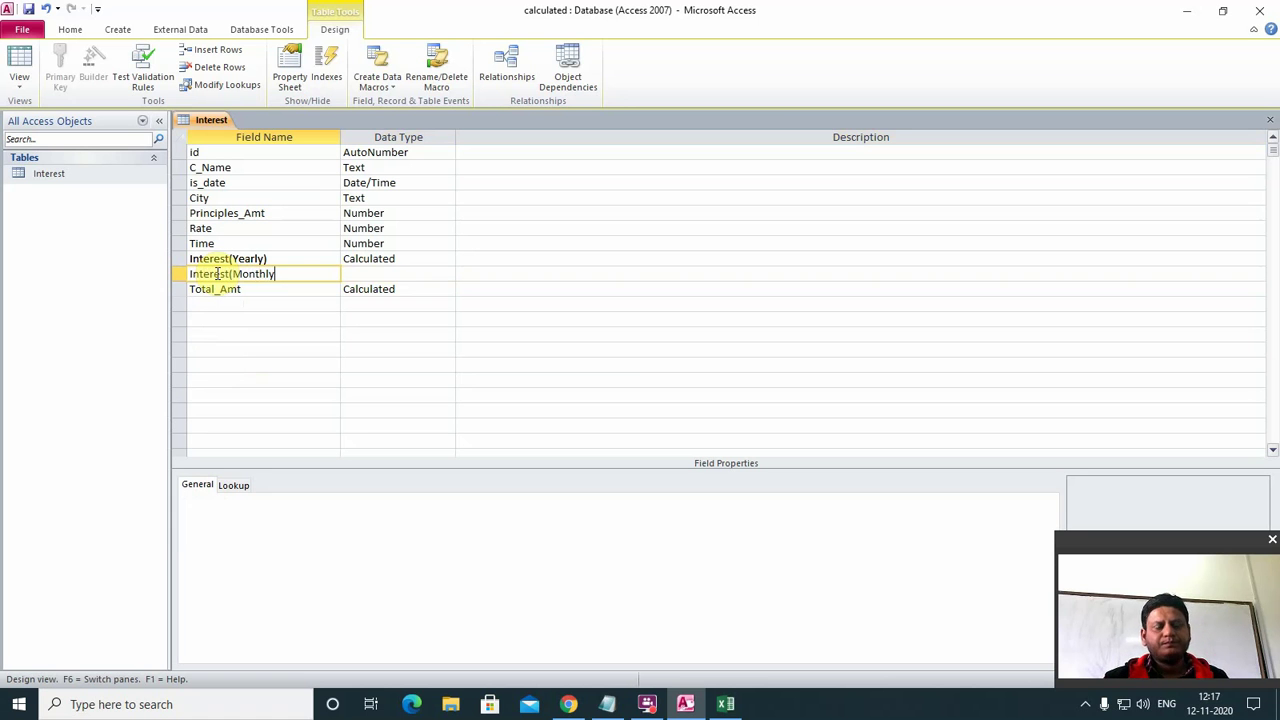
{"action": "type", "text": ")"}
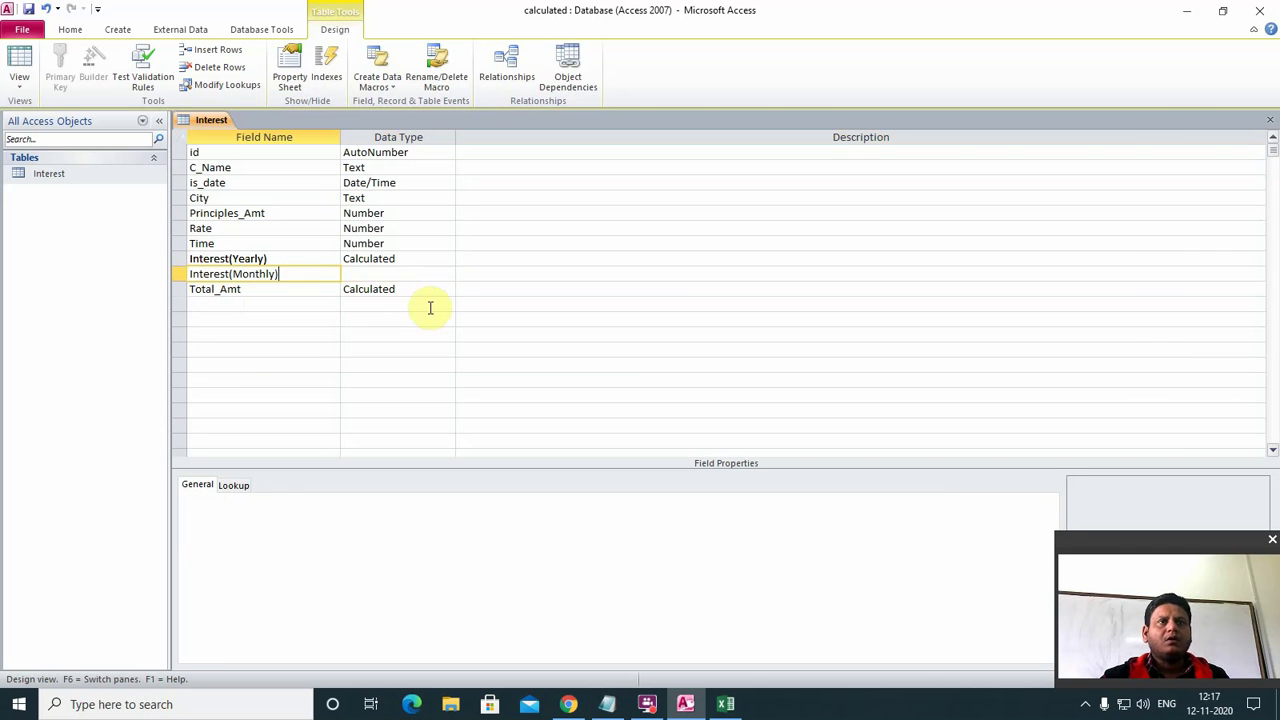
Set the data type of the Interest(Monthly) field to Calculated.
{"action": "left_click", "coordinate": [396, 274]}
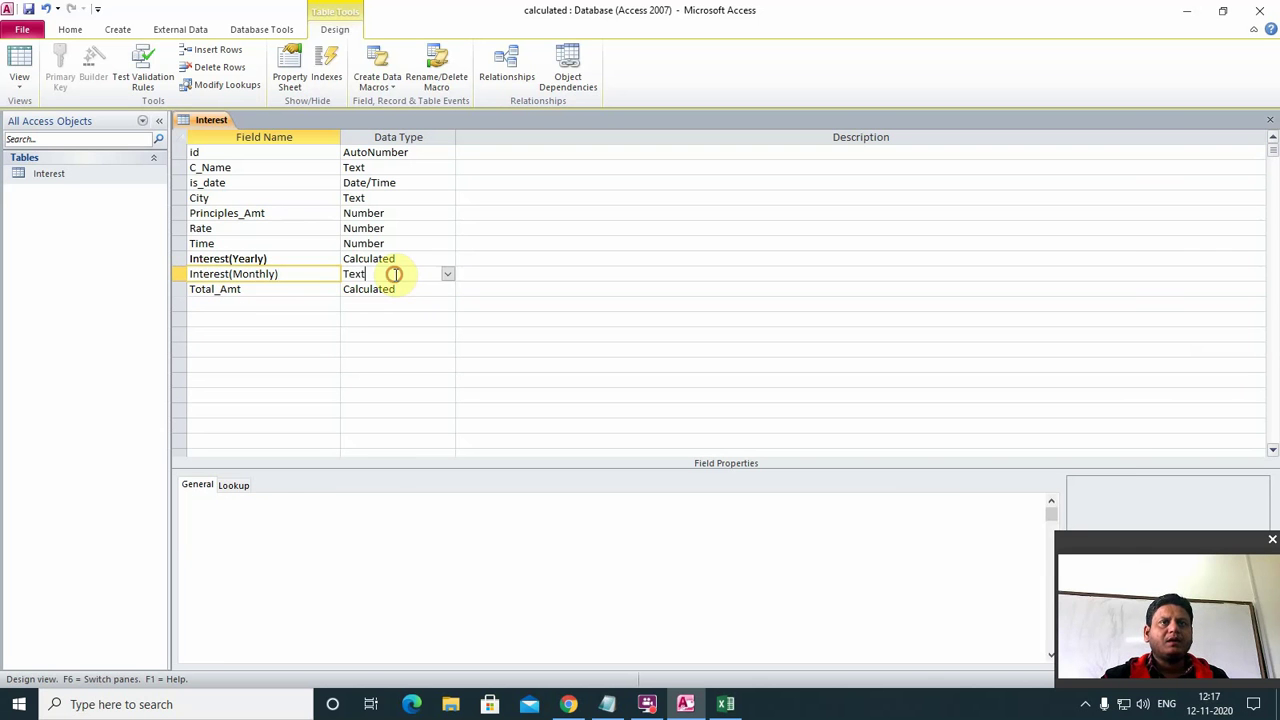
{"action": "left_click", "coordinate": [448, 275]}
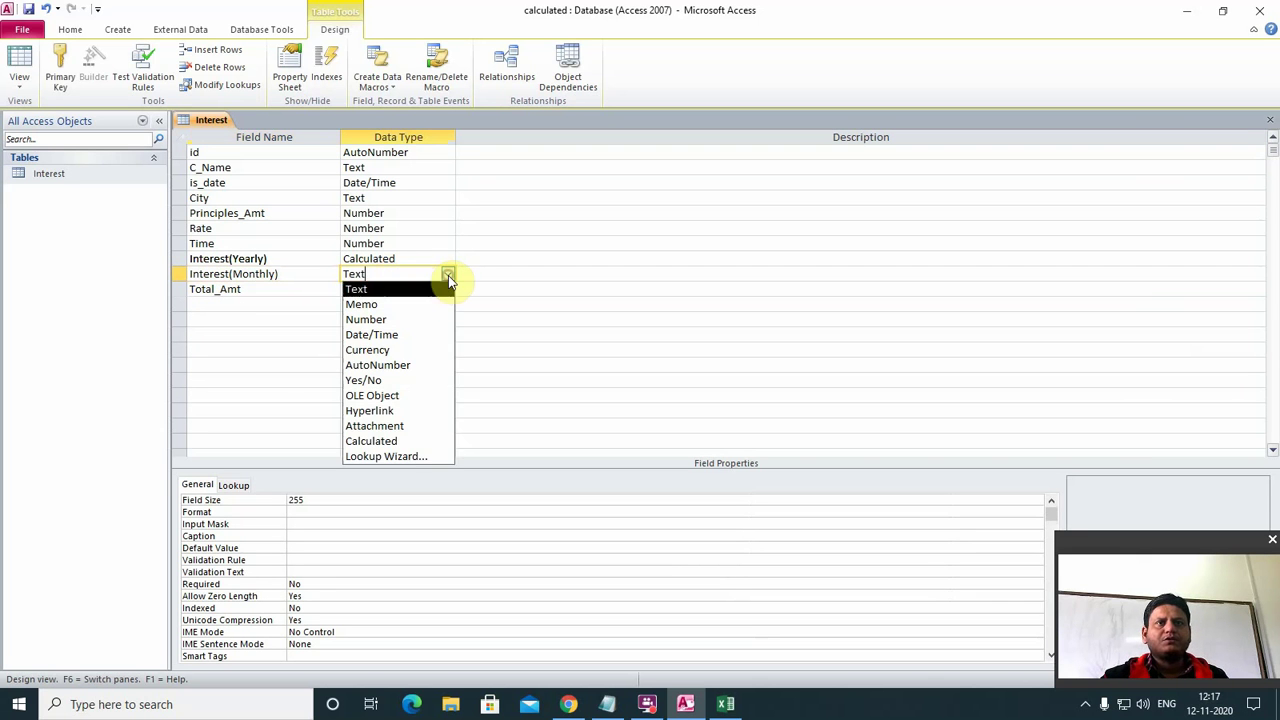
{"action": "left_click", "coordinate": [398, 442]}
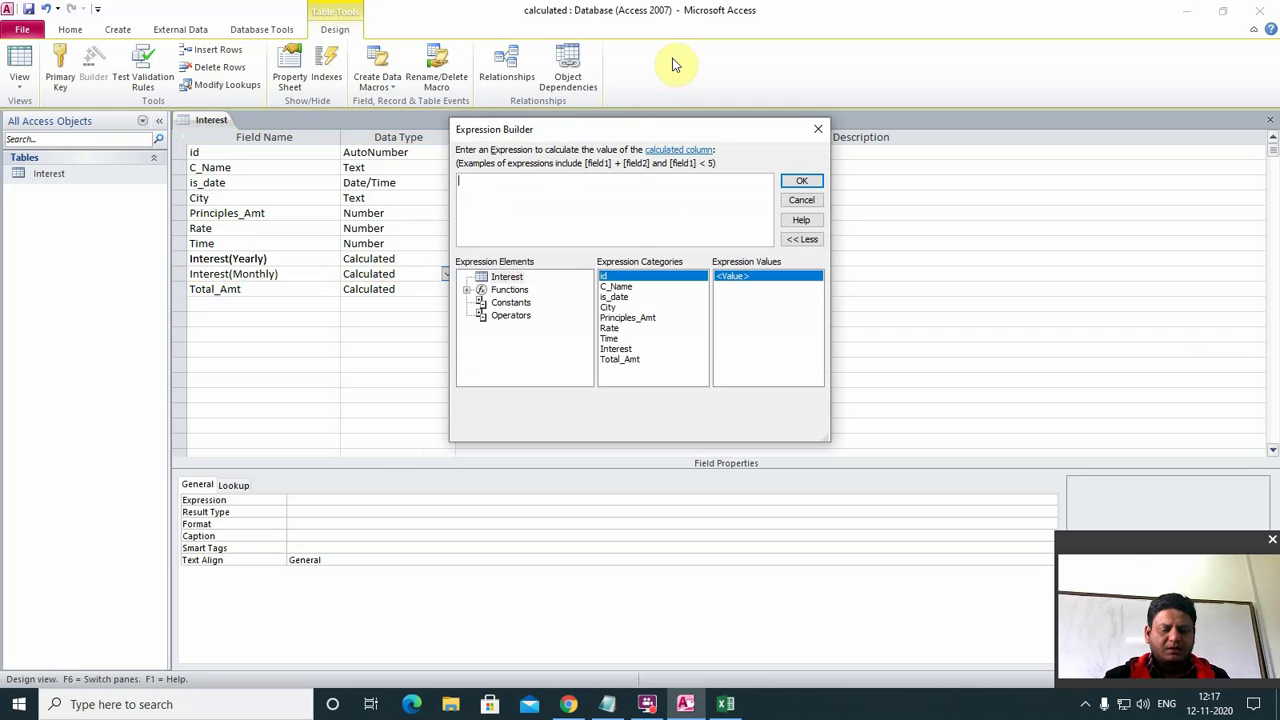
Define the Interest(Monthly) field's calculation with the expression [interest(Yearly)]/12.
{"action": "type", "text": "[i"}
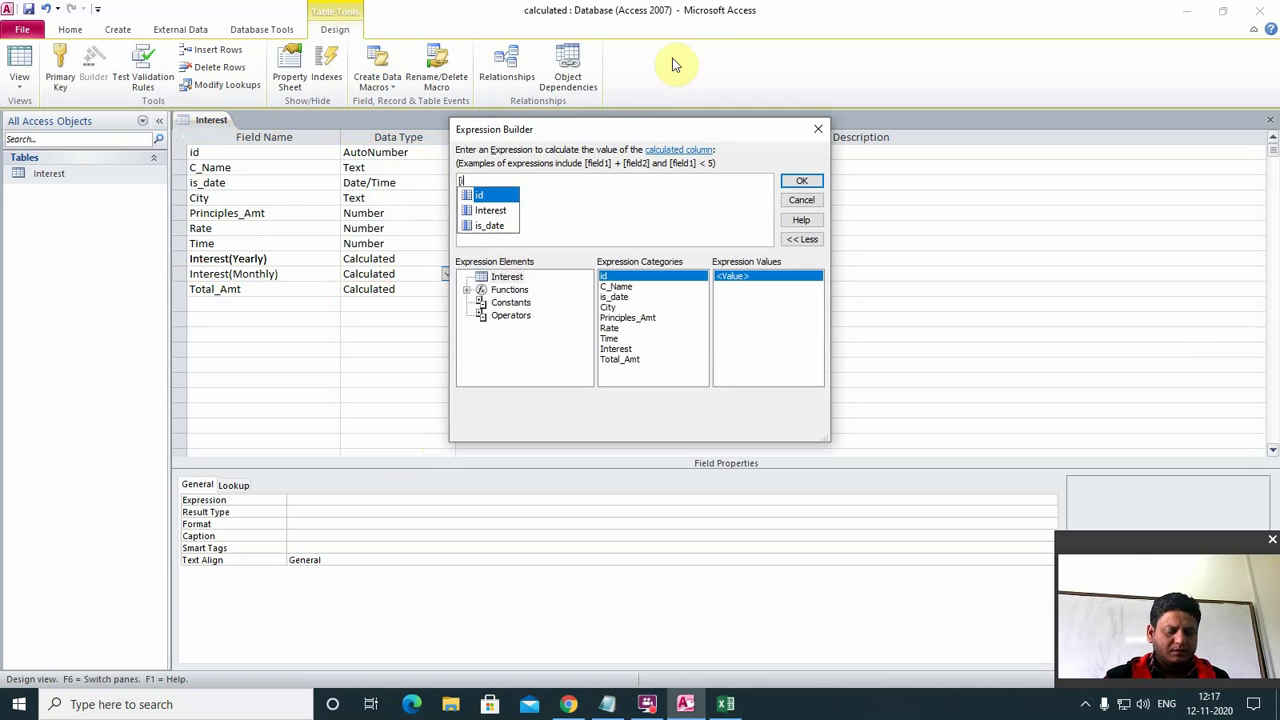
{"action": "type", "text": "ntrest"}
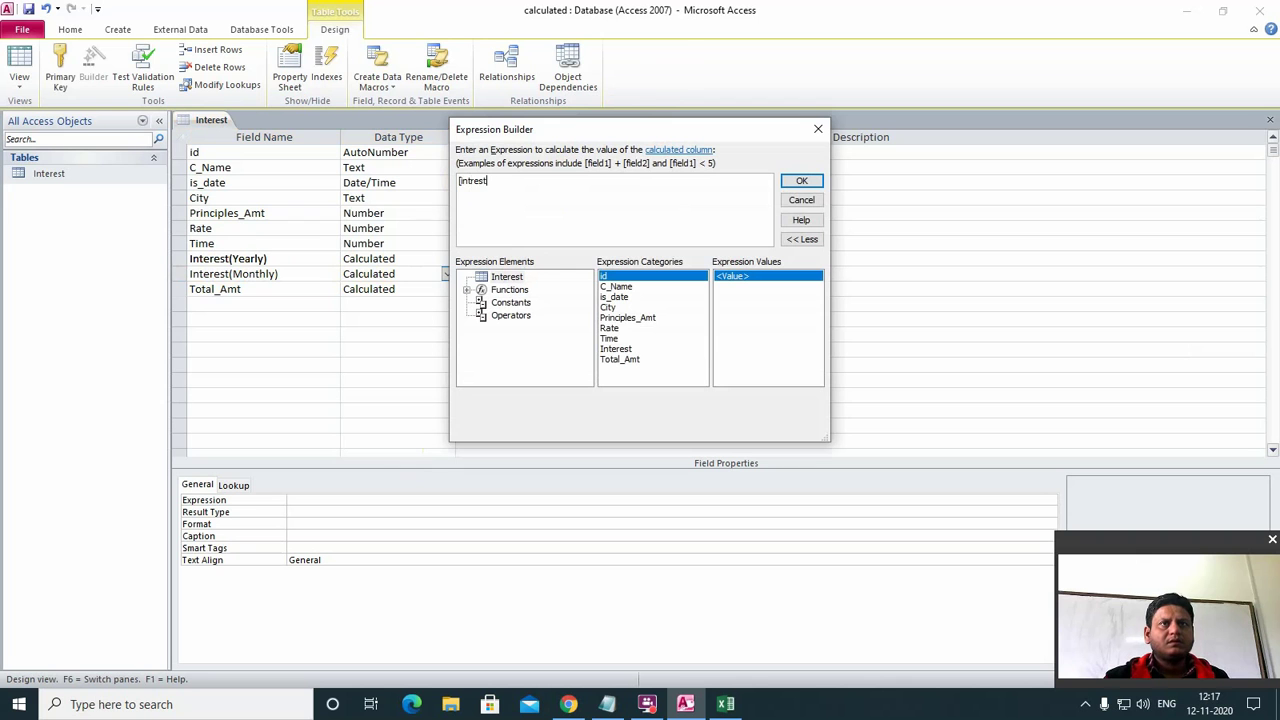
{"action": "key", "text": "BackSpace"}
{"action": "key", "text": "BackSpace"}
{"action": "key", "text": "BackSpace"}
{"action": "key", "text": "BackSpace"}
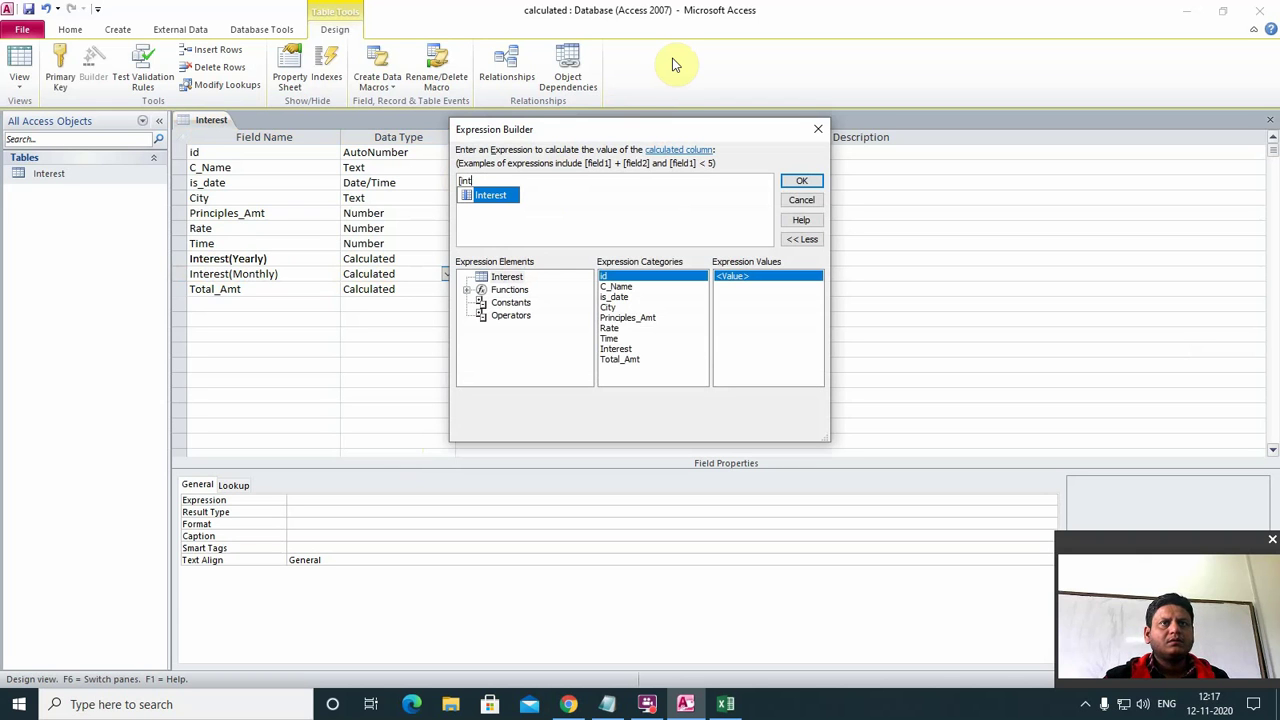
{"action": "type", "text": "eres"}
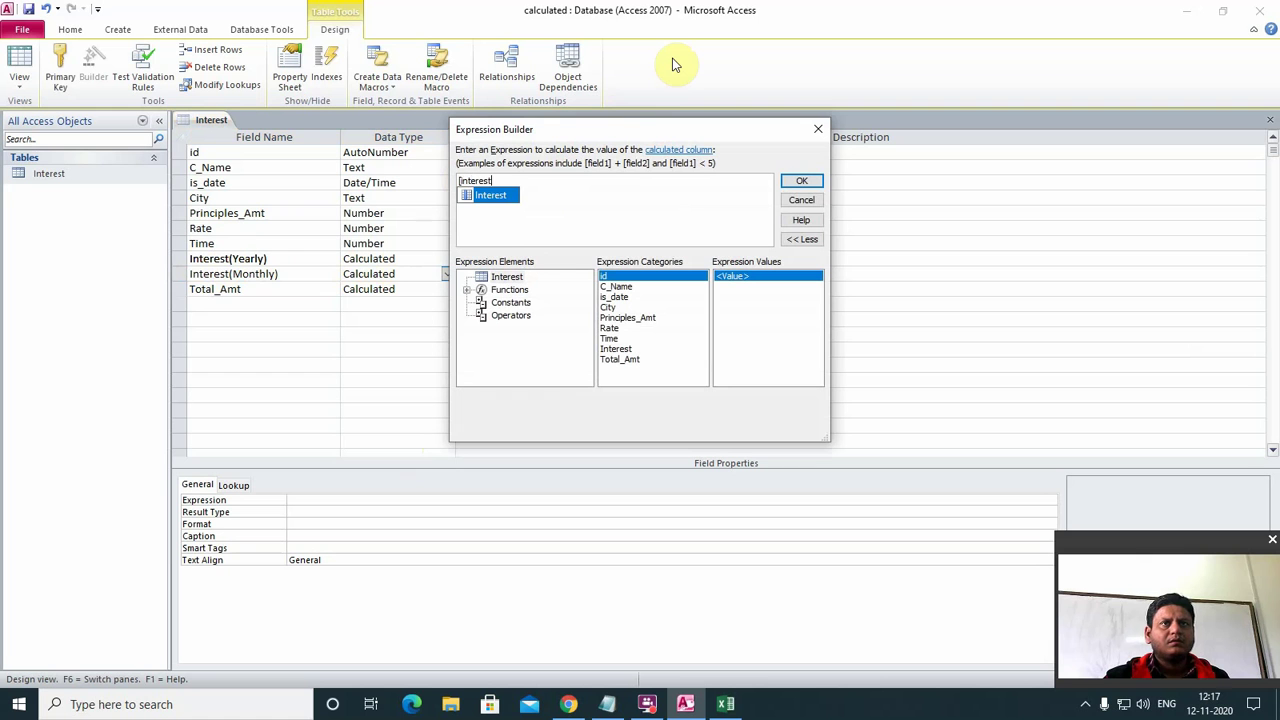
{"action": "type", "text": "t"}
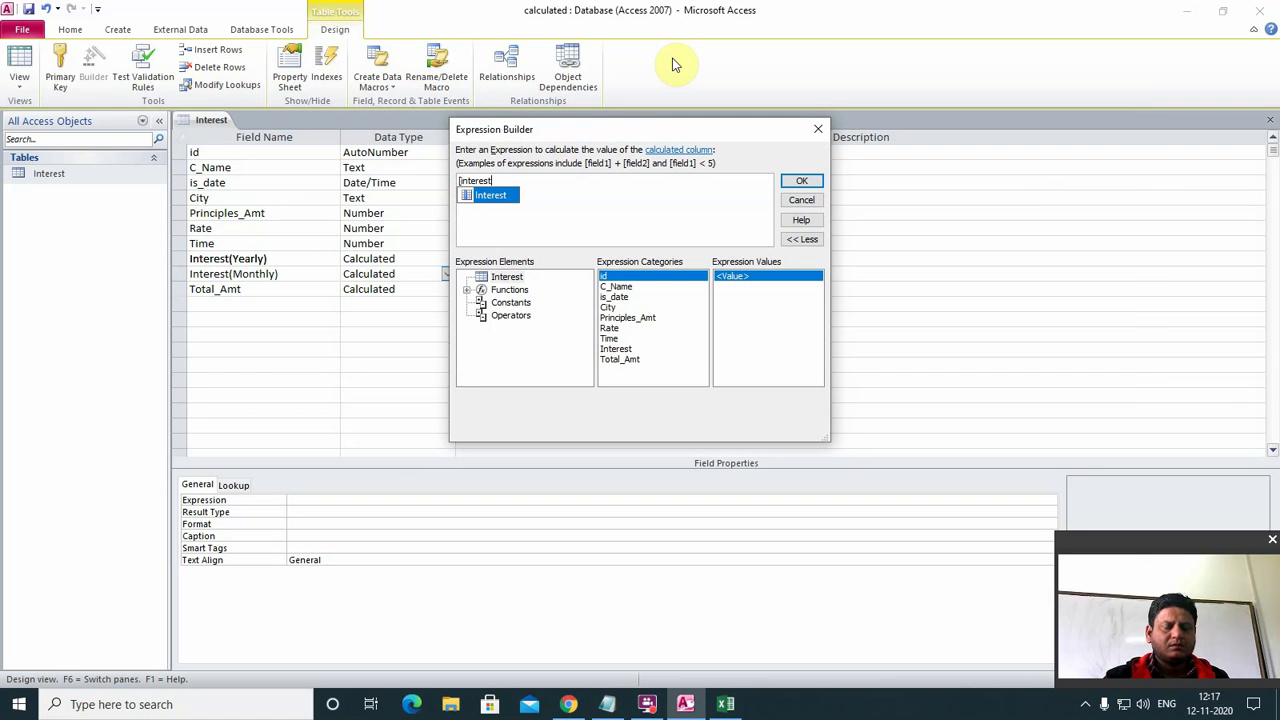
{"action": "type", "text": "]"}
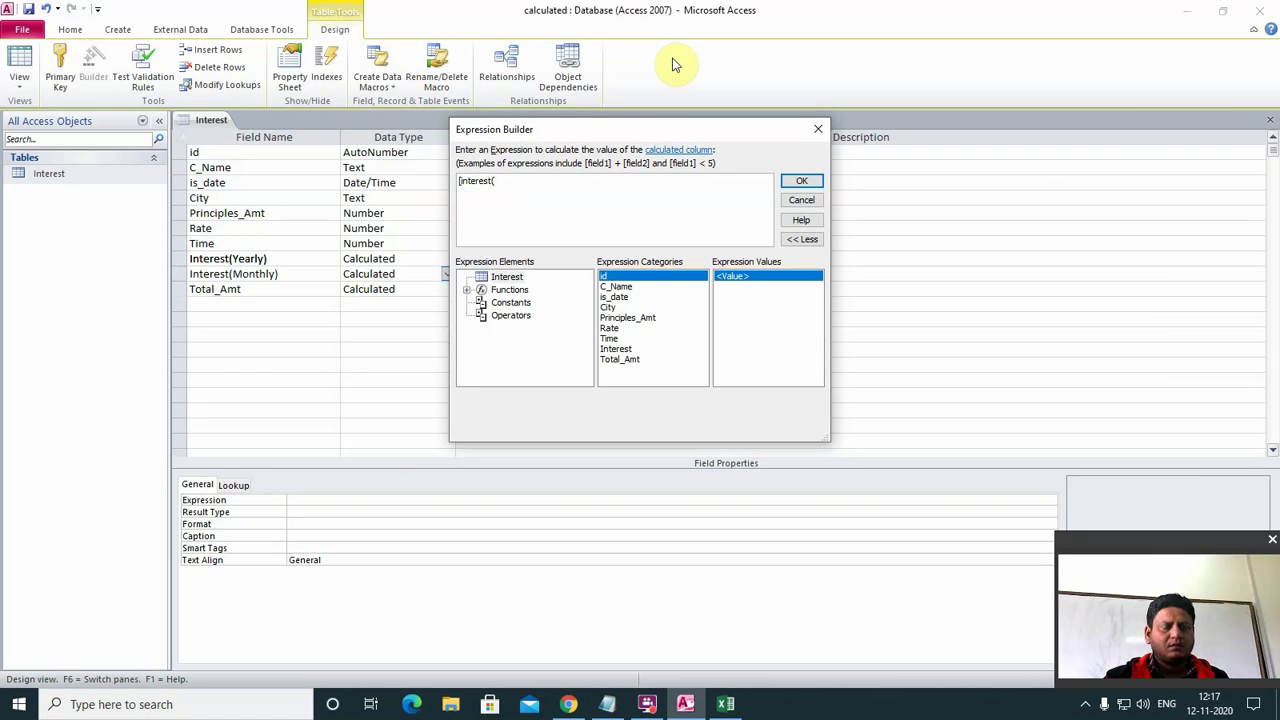
{"action": "type", "text": "Y"}
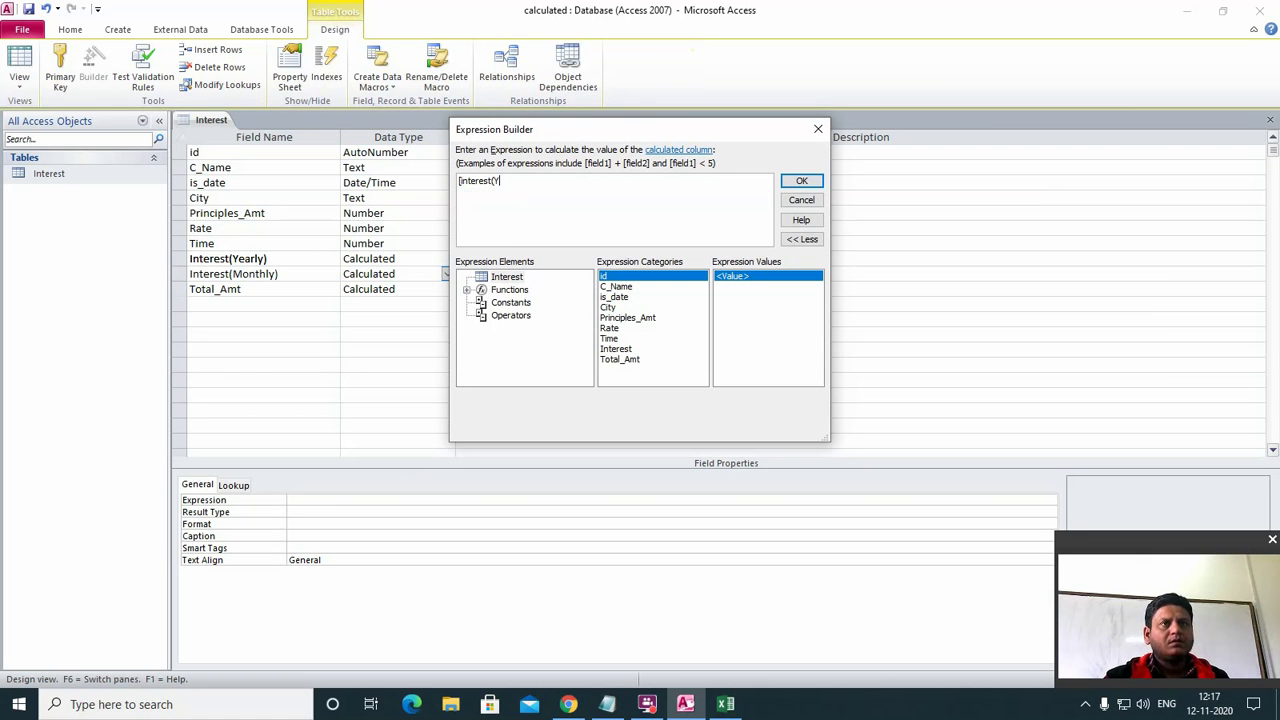
{"action": "type", "text": "earl"}
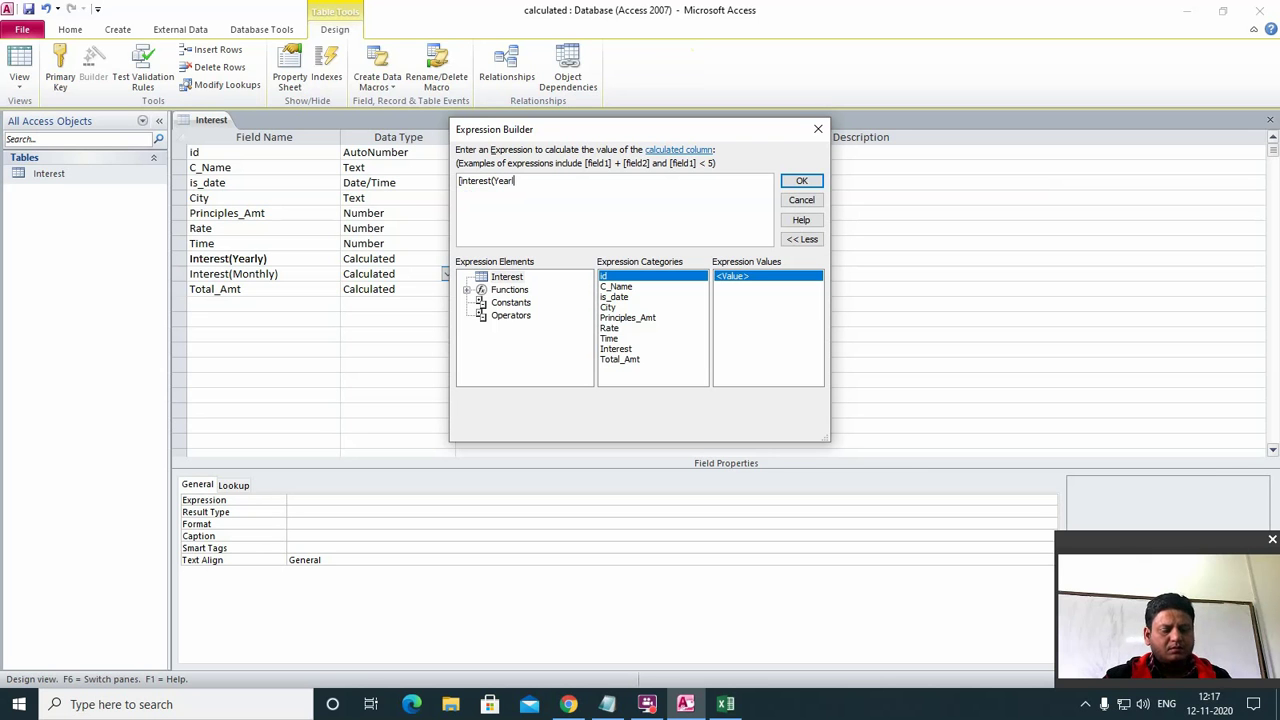
{"action": "type", "text": "y"}
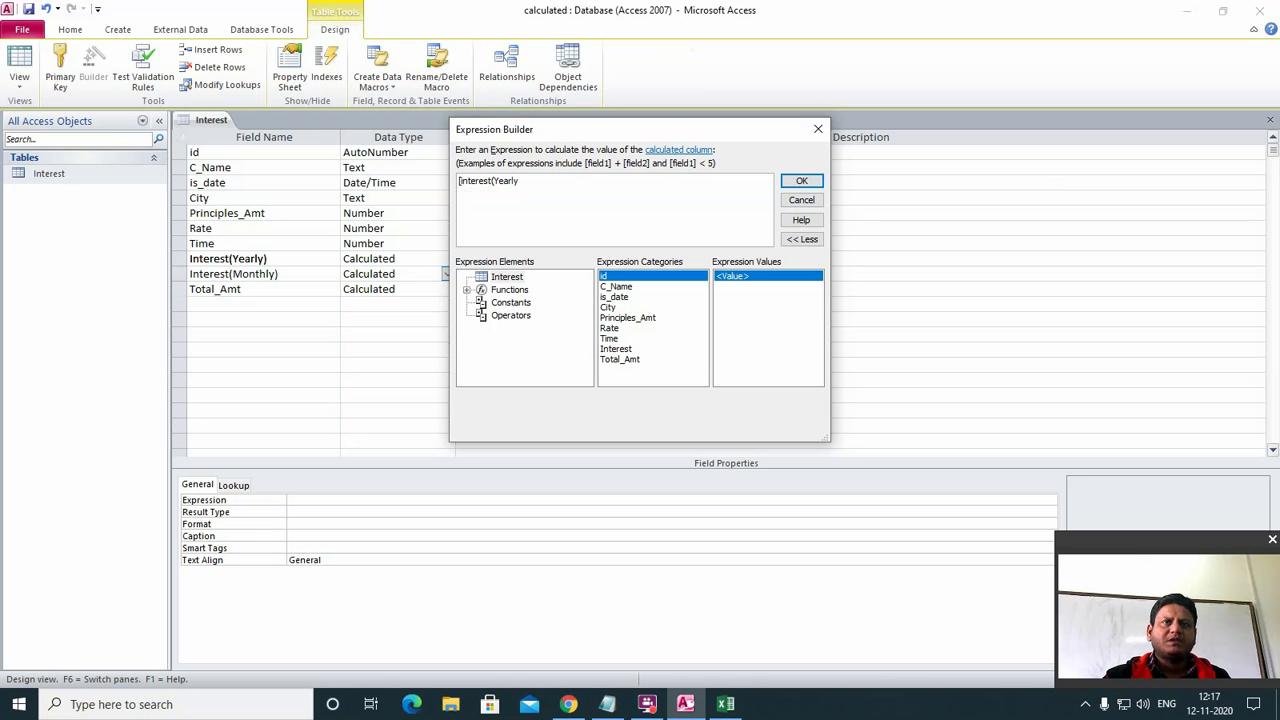
{"action": "type", "text": ")"}
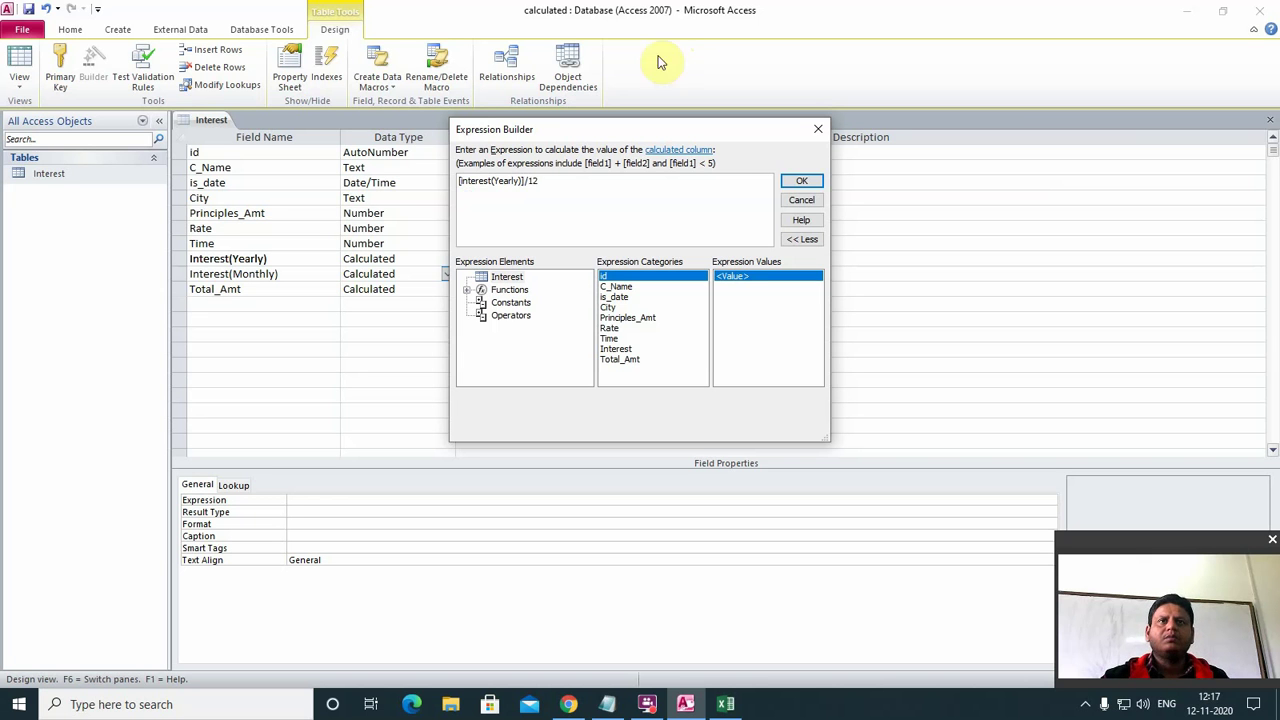
{"action": "left_click", "coordinate": [802, 183]}
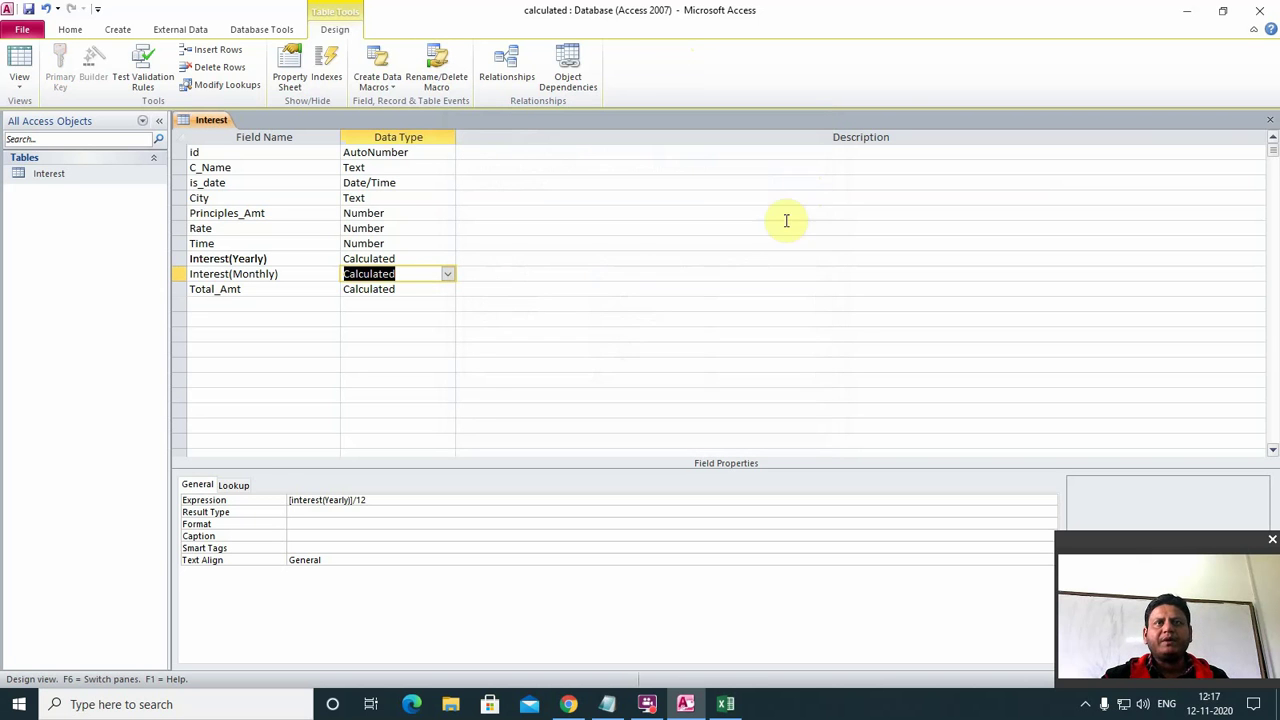
Close the Interest table, saving its design changes, and reopen it in Datasheet View, dismissing the property message.
{"action": "left_click", "coordinate": [1270, 120]}
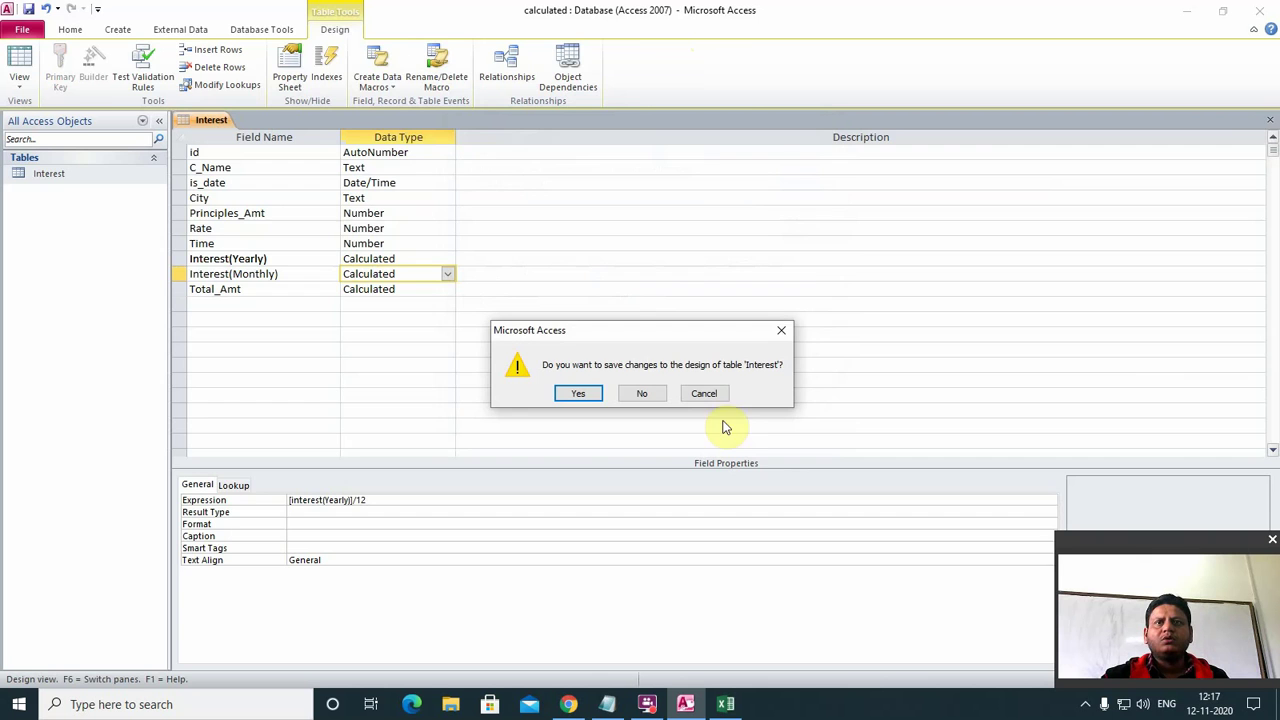
{"action": "left_click", "coordinate": [582, 395]}
{"action": "double_click", "coordinate": [29, 172]}
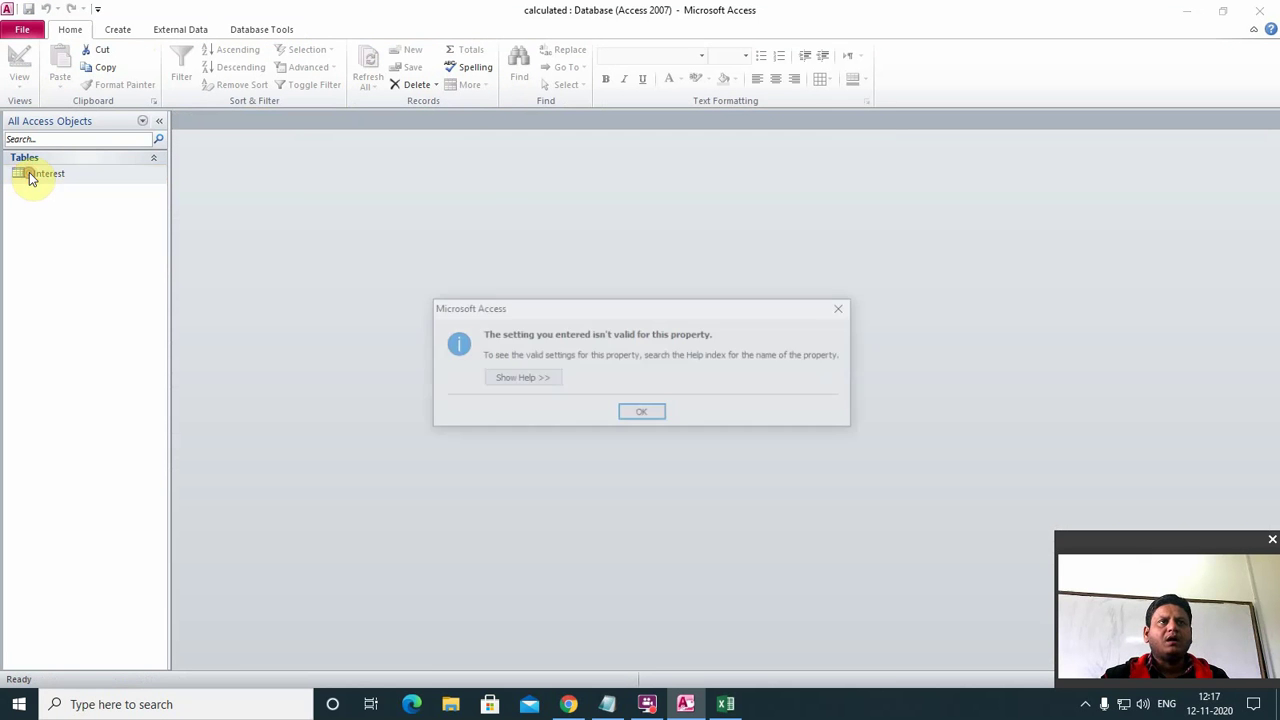
{"action": "left_click", "coordinate": [638, 412]}
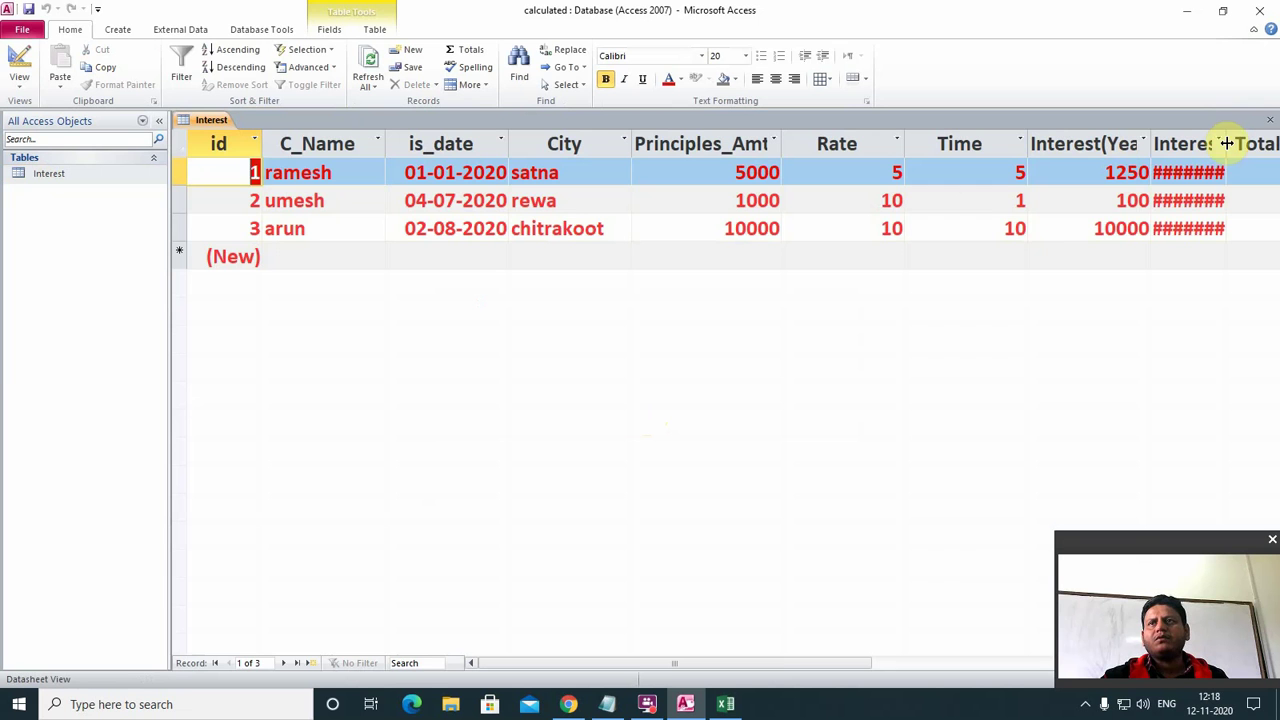
Widen the Interest(Monthly) column until its full heading and all its values fit.
{"action": "left_click_drag", "start_coordinate": [1226, 143], "coordinate": [1266, 145]}
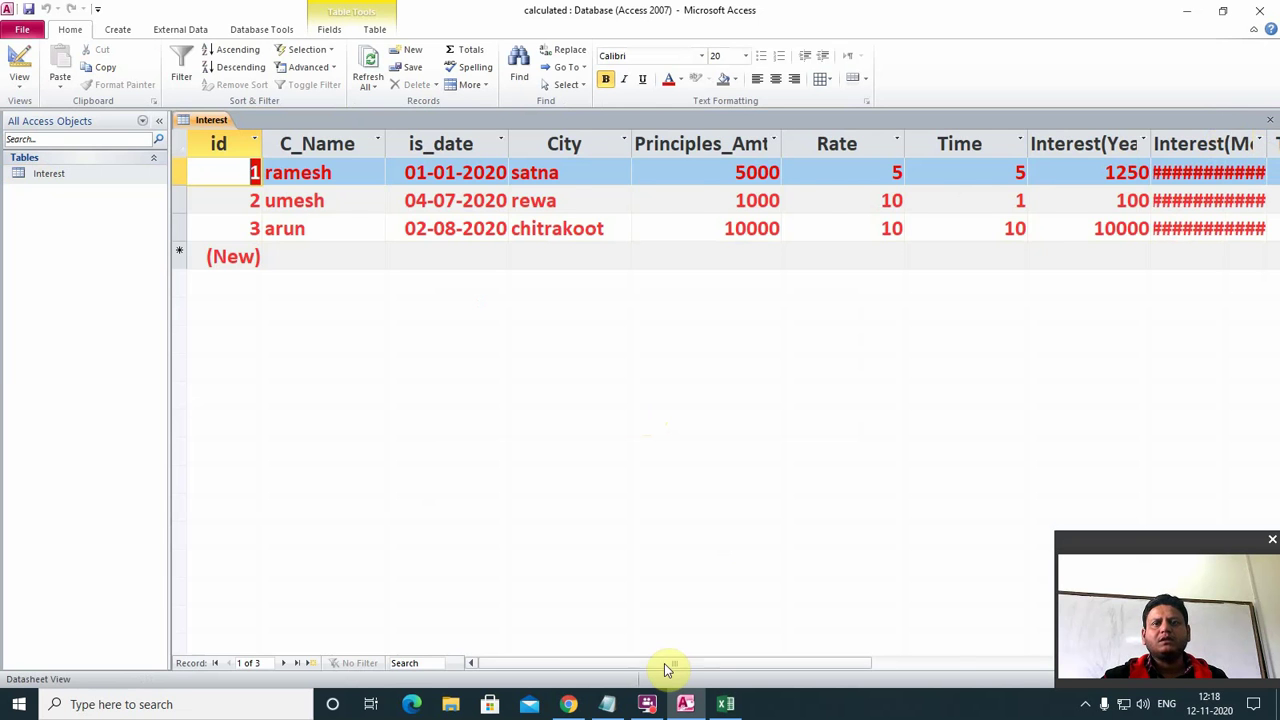
{"action": "left_click_drag", "start_coordinate": [668, 668], "coordinate": [840, 662]}
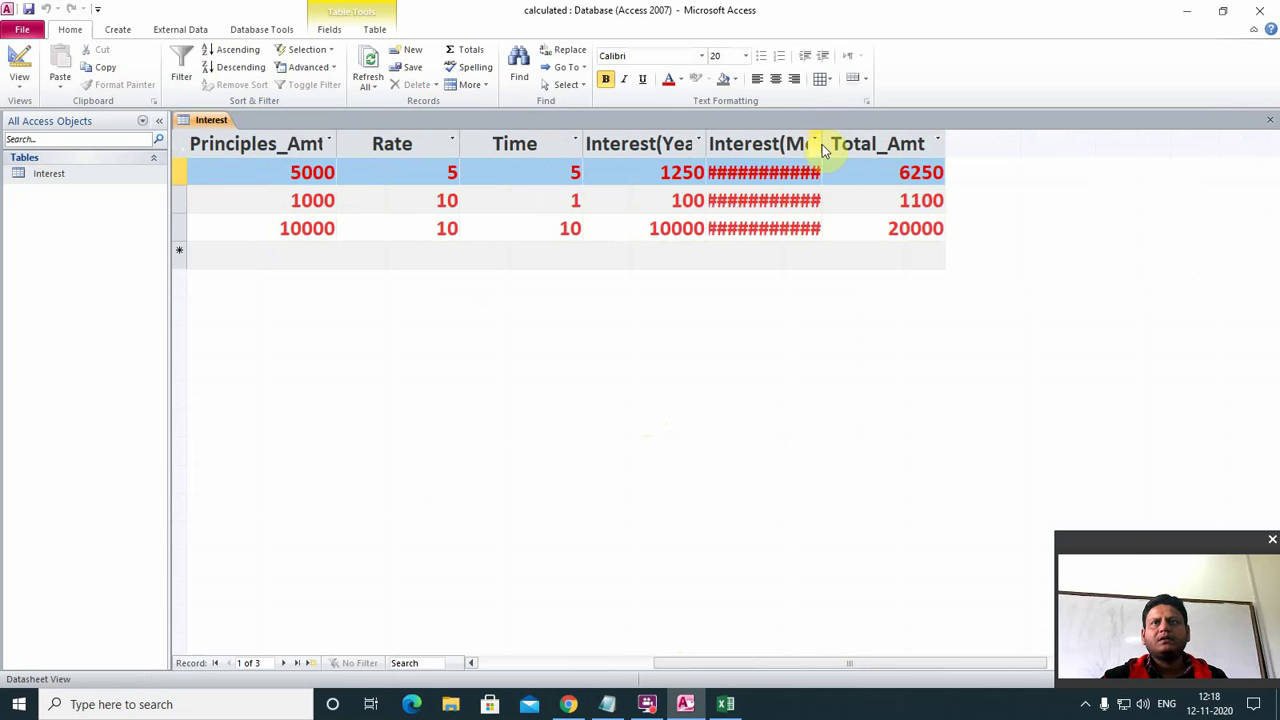
{"action": "left_click_drag", "start_coordinate": [822, 145], "coordinate": [979, 152]}
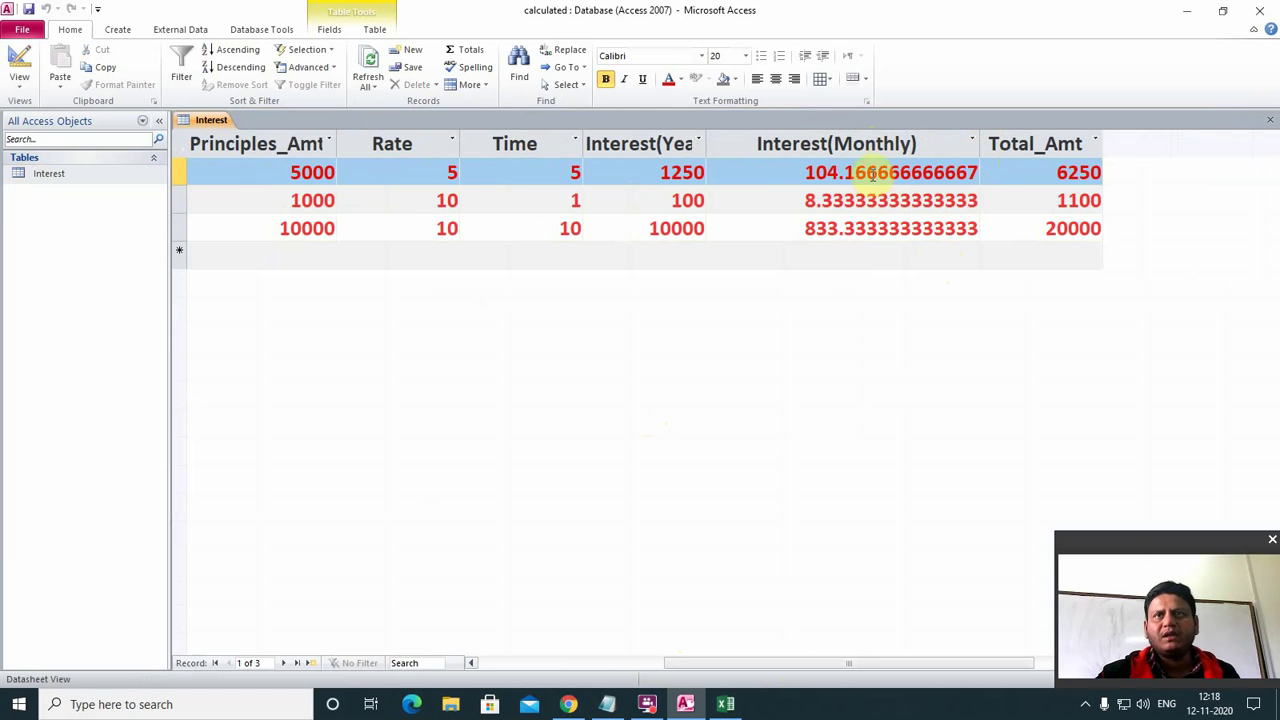
Close the Interest table, saving its layout changes, and reopen it in Design View.
{"action": "left_click", "coordinate": [1268, 120]}
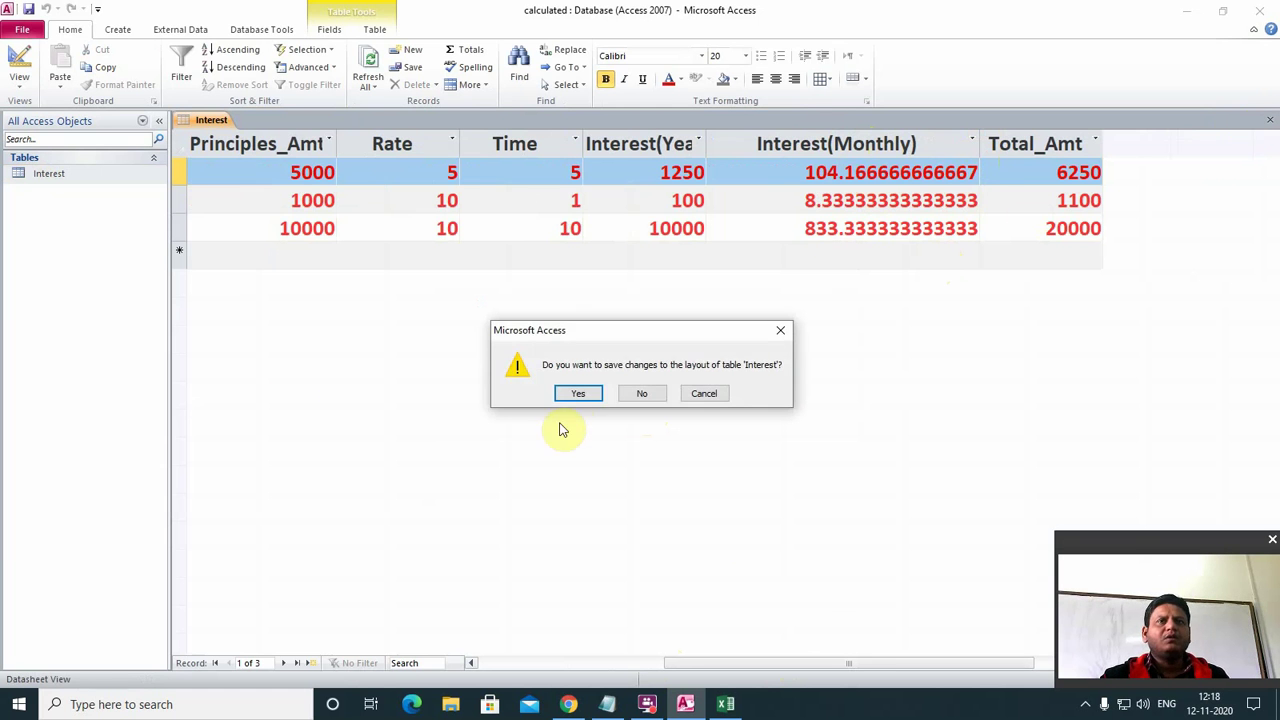
{"action": "left_click", "coordinate": [574, 395]}
{"action": "right_click", "coordinate": [101, 175]}
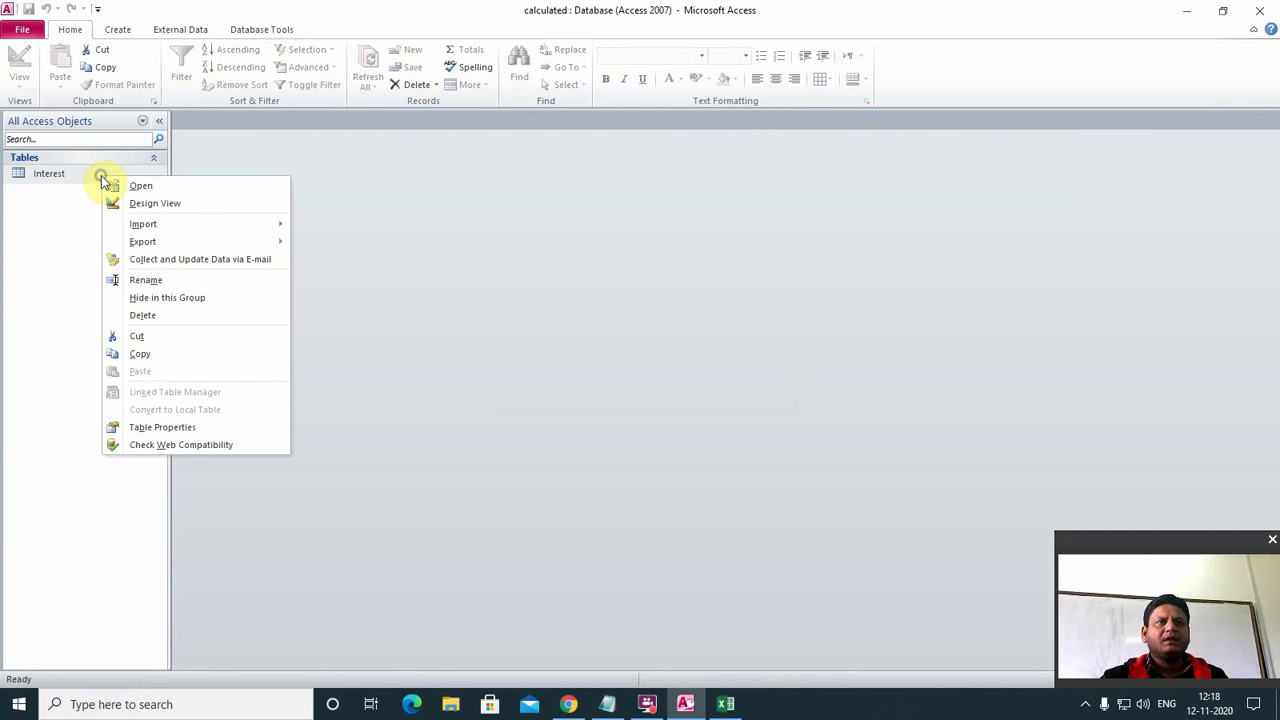
{"action": "left_click", "coordinate": [160, 203]}
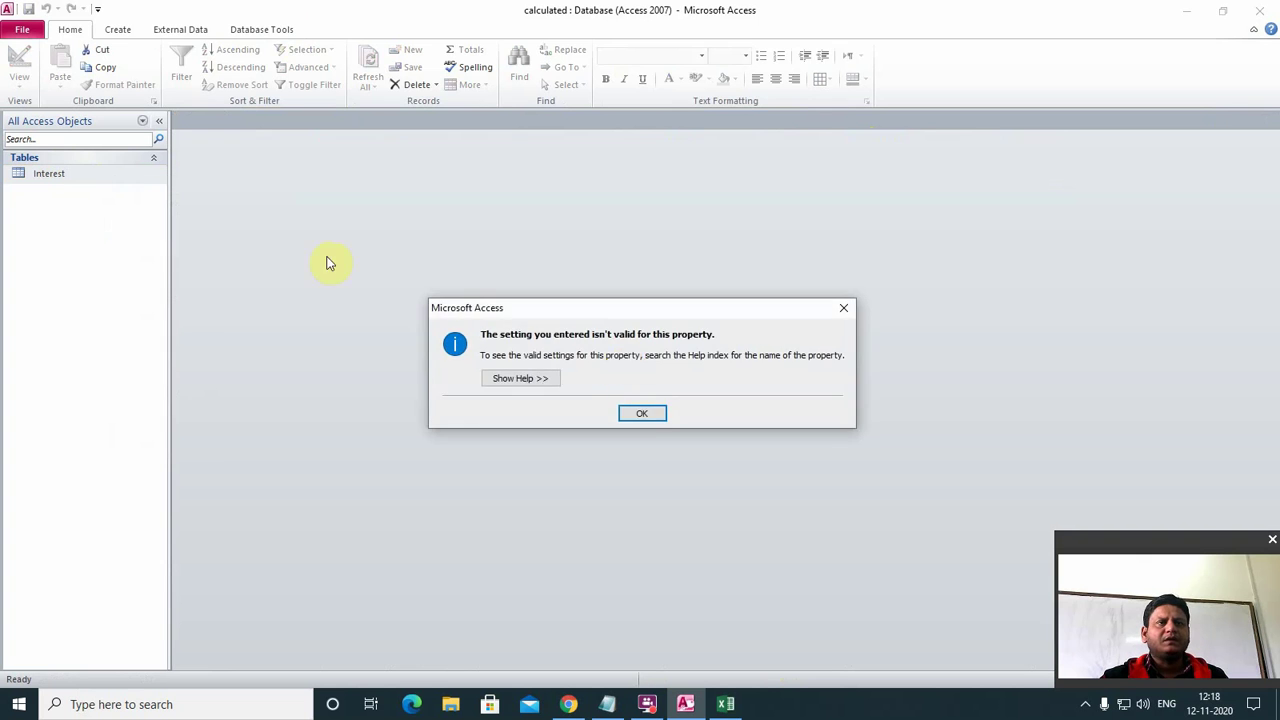
{"action": "left_click", "coordinate": [645, 410]}
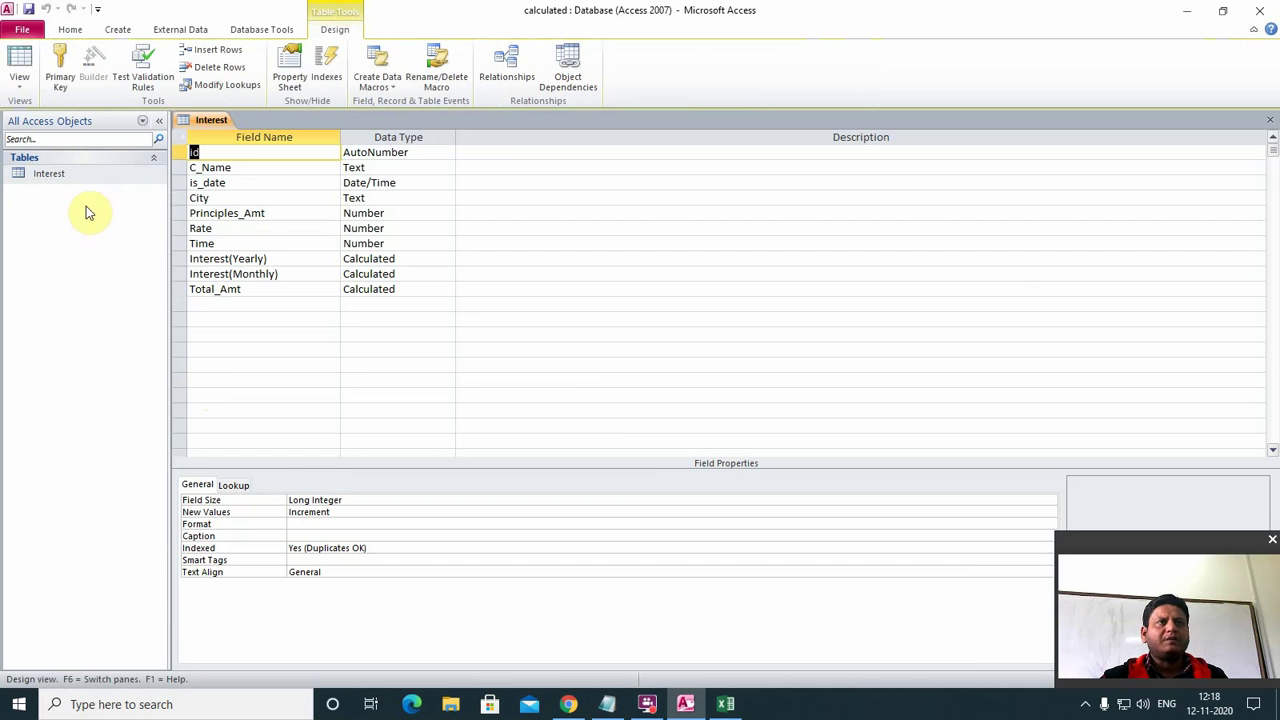
Set the Decimal Places property of the Interest(Monthly) field to 2.
{"action": "left_click", "coordinate": [279, 273]}
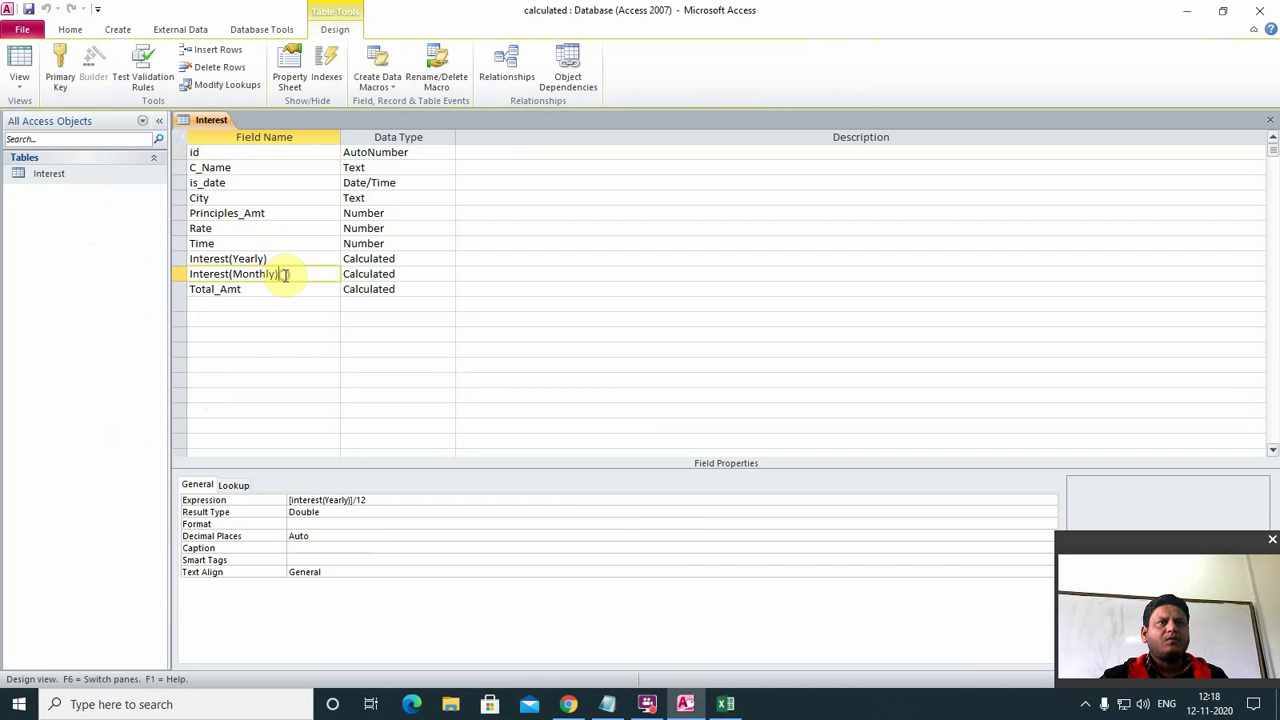
{"action": "left_click", "coordinate": [349, 536]}
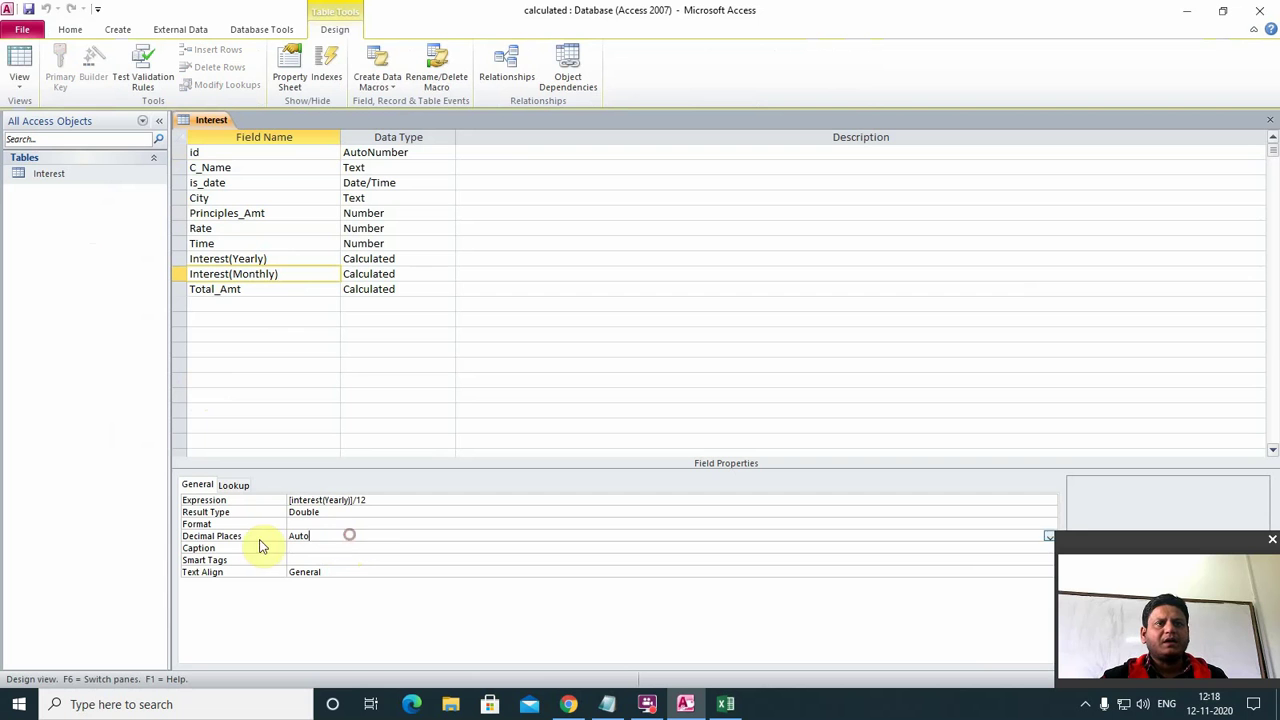
{"action": "left_click", "coordinate": [1049, 537]}
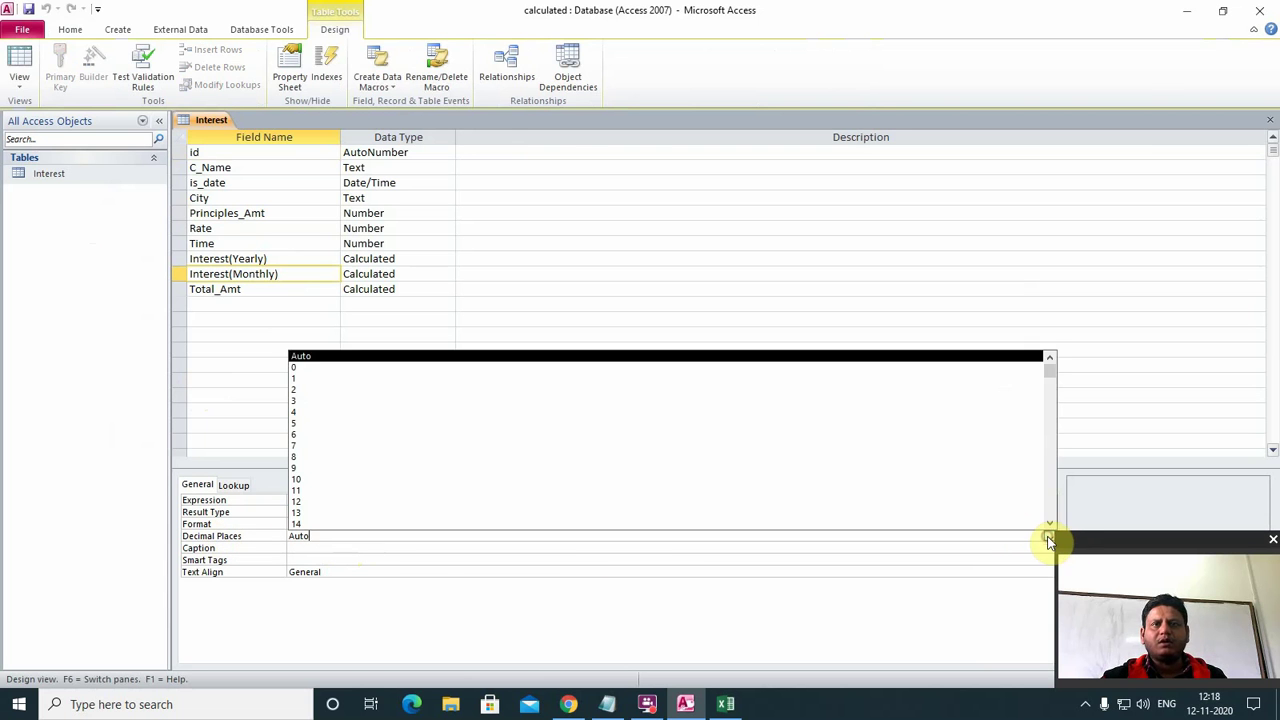
{"action": "left_click", "coordinate": [374, 389]}
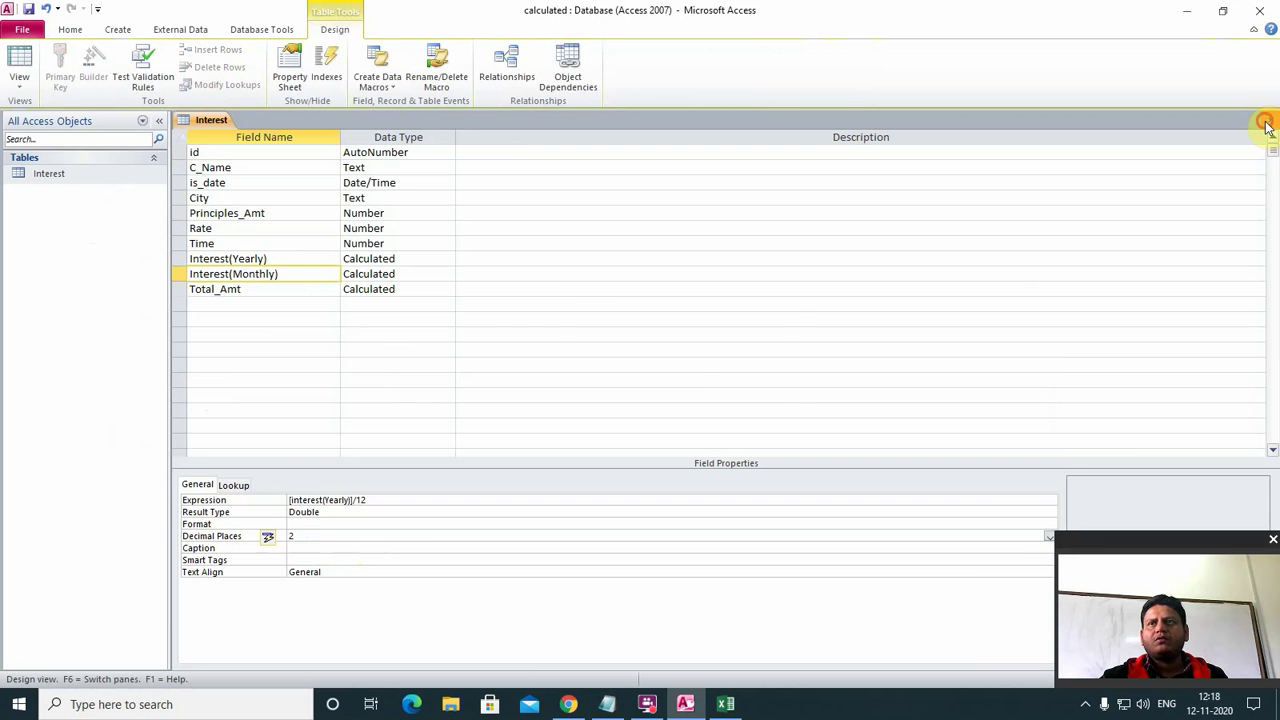
Save the changed design of the Interest table while closing it, and open its datasheet again.
{"action": "left_click", "coordinate": [1267, 121]}
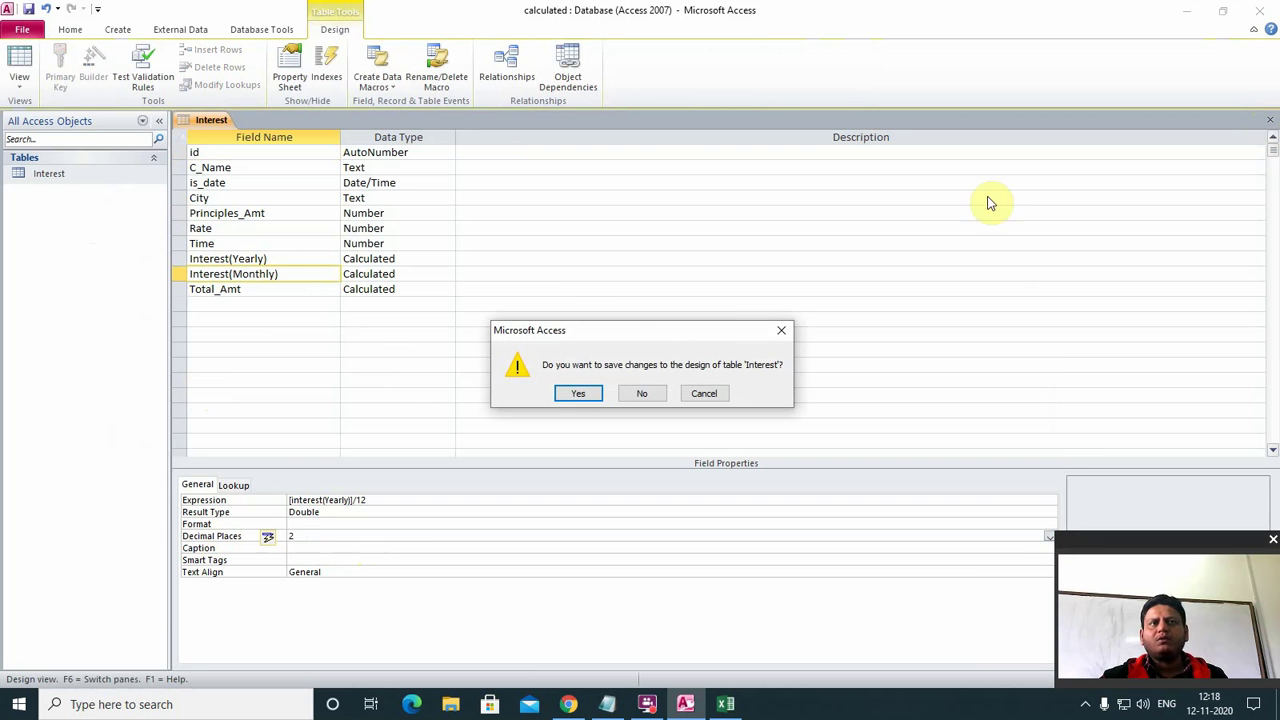
{"action": "left_click", "coordinate": [576, 396]}
{"action": "double_click", "coordinate": [90, 176]}
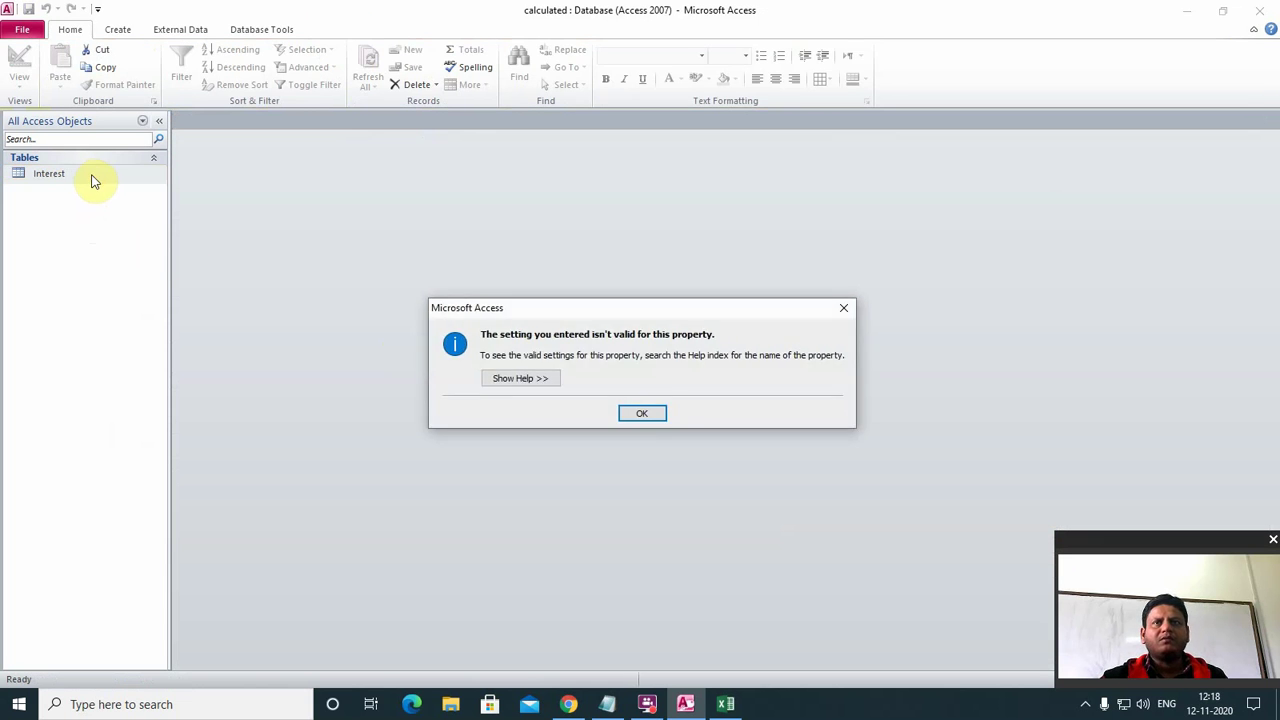
{"action": "left_click", "coordinate": [642, 416]}
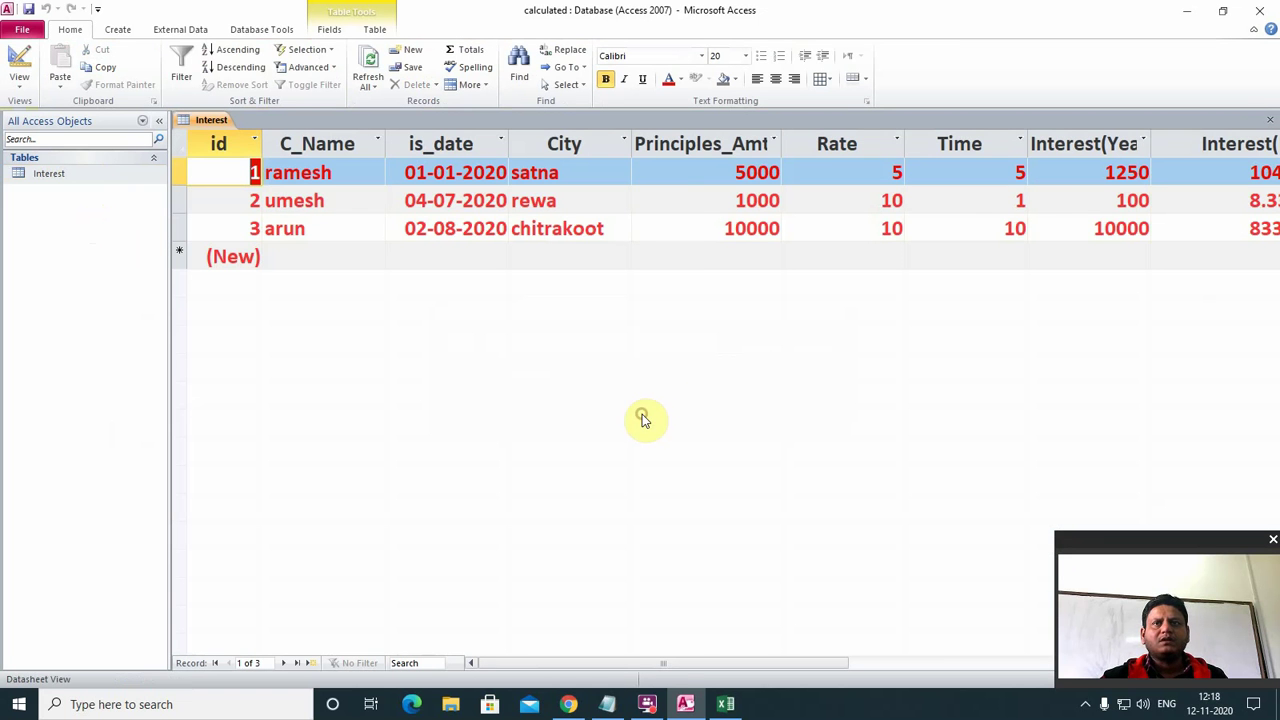
Examine the decimals of the Interest(Monthly) values in all three records, and close the table.
{"action": "left_click_drag", "start_coordinate": [829, 663], "coordinate": [918, 646]}
{"action": "left_click", "coordinate": [1105, 200]}
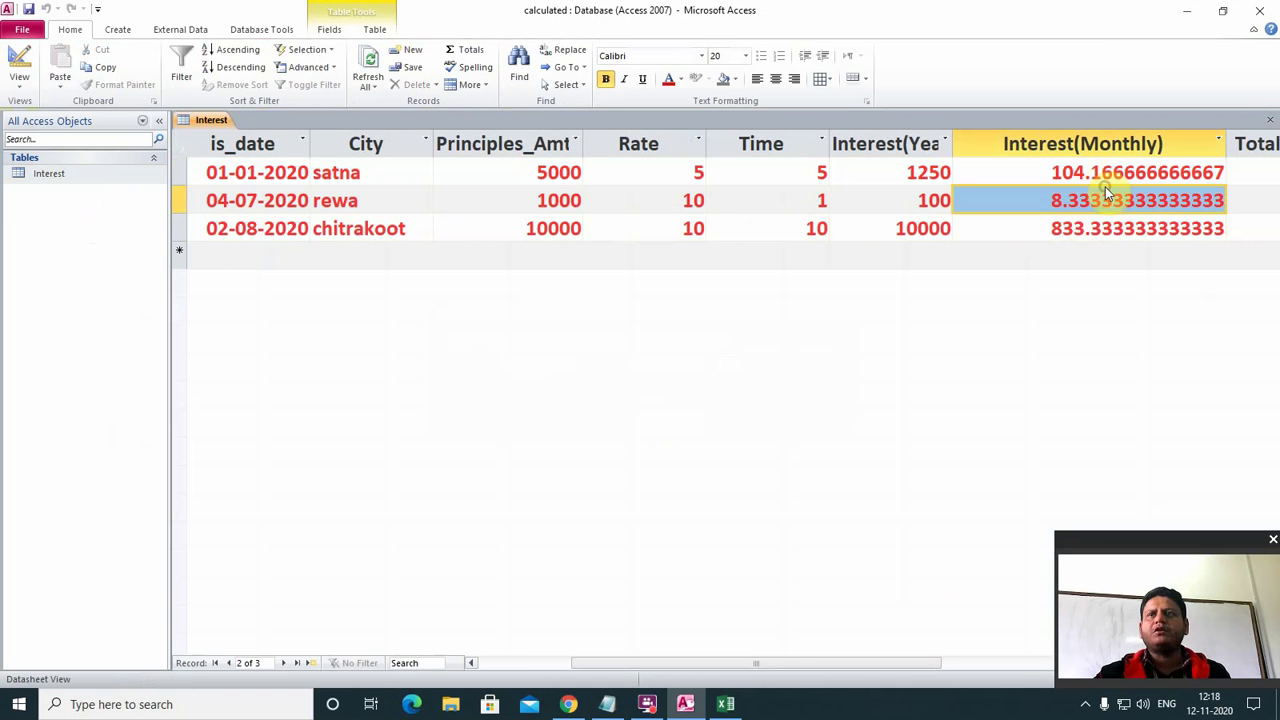
{"action": "left_click", "coordinate": [1094, 229]}
{"action": "left_click_drag", "start_coordinate": [1113, 229], "coordinate": [1225, 230]}
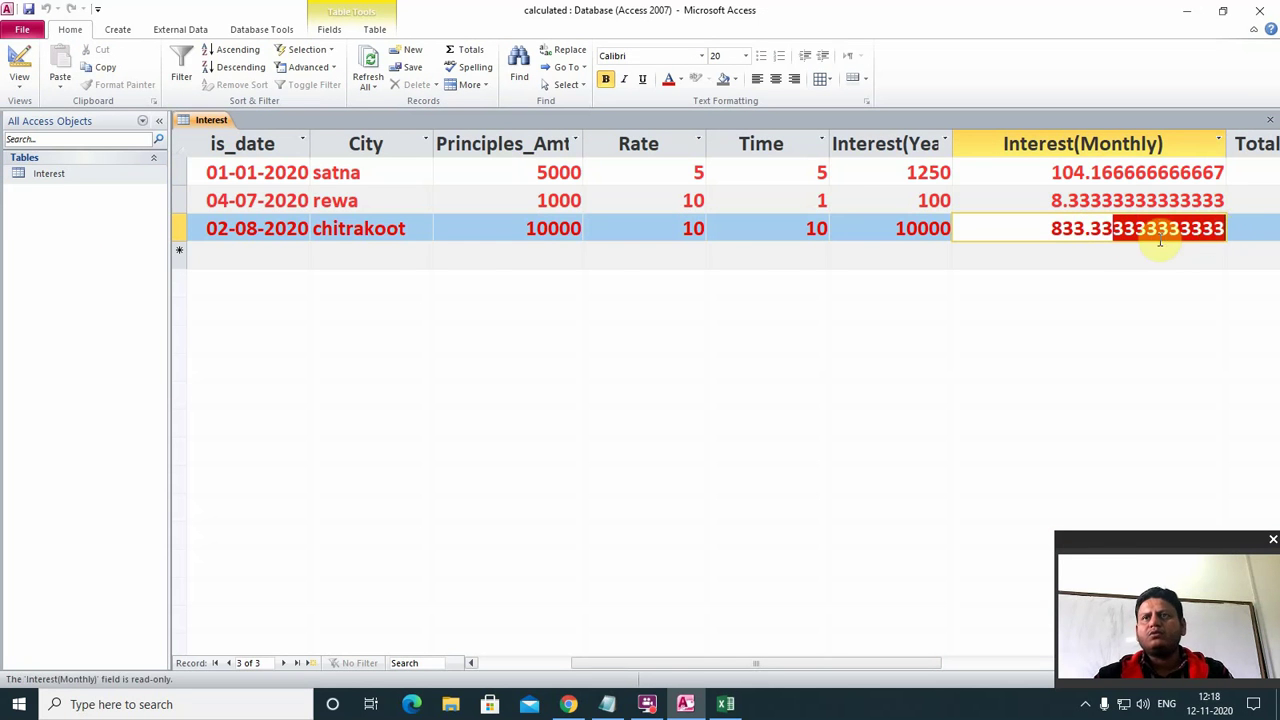
{"action": "left_click", "coordinate": [1118, 203]}
{"action": "left_click", "coordinate": [1112, 172]}
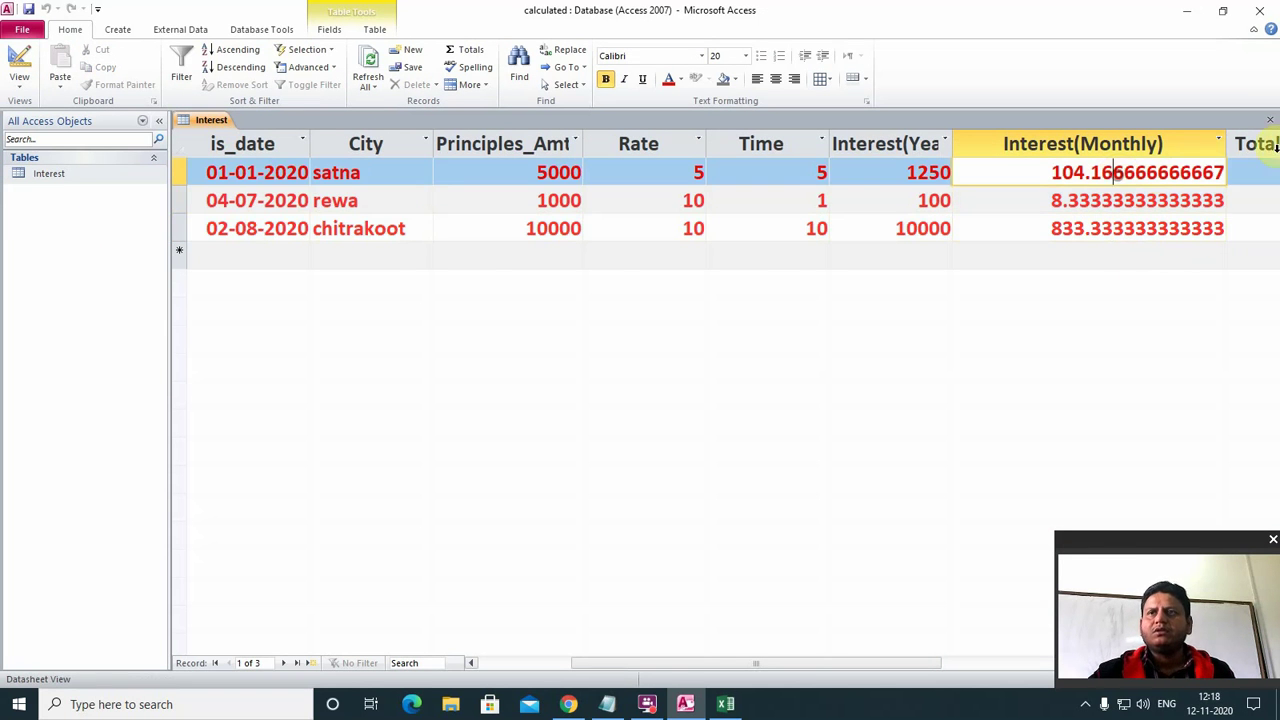
{"action": "left_click", "coordinate": [1269, 121]}
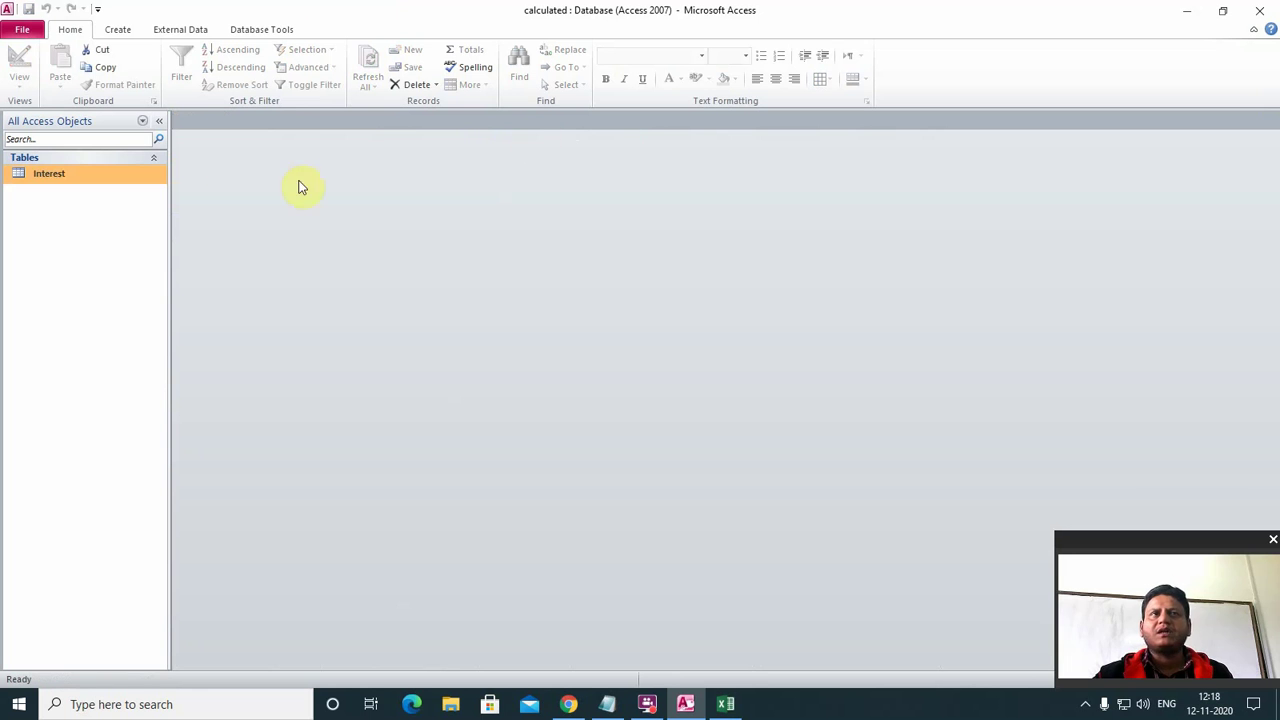
Reopen the Interest table in Design View and set the Interest(Monthly) field's Format to Currency.
{"action": "right_click", "coordinate": [77, 180]}
{"action": "left_click", "coordinate": [113, 208]}
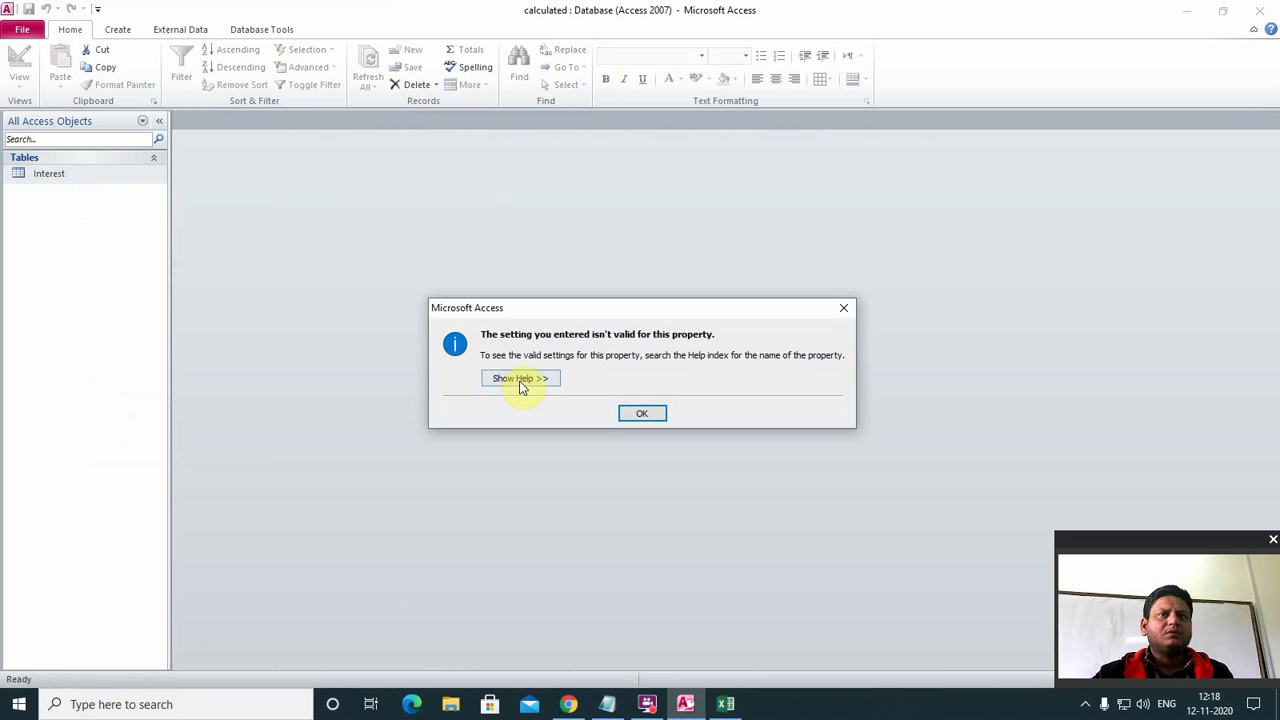
{"action": "left_click", "coordinate": [630, 418]}
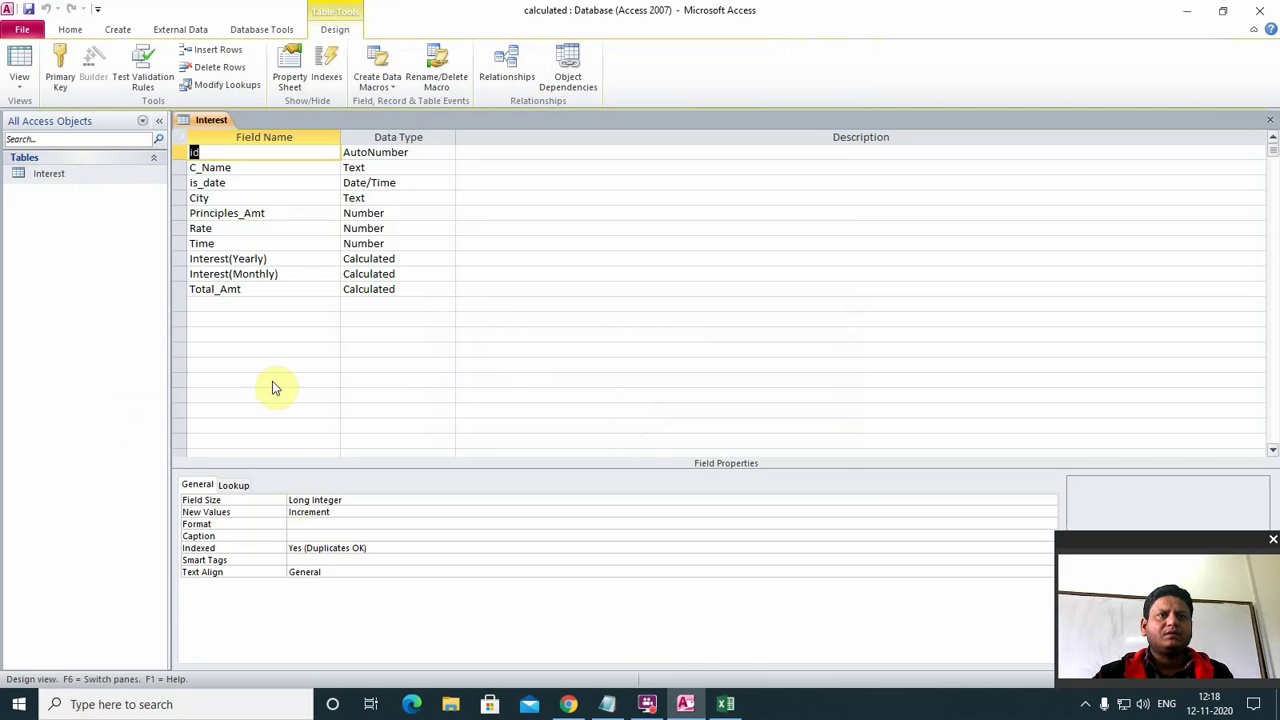
{"action": "left_click", "coordinate": [282, 273]}
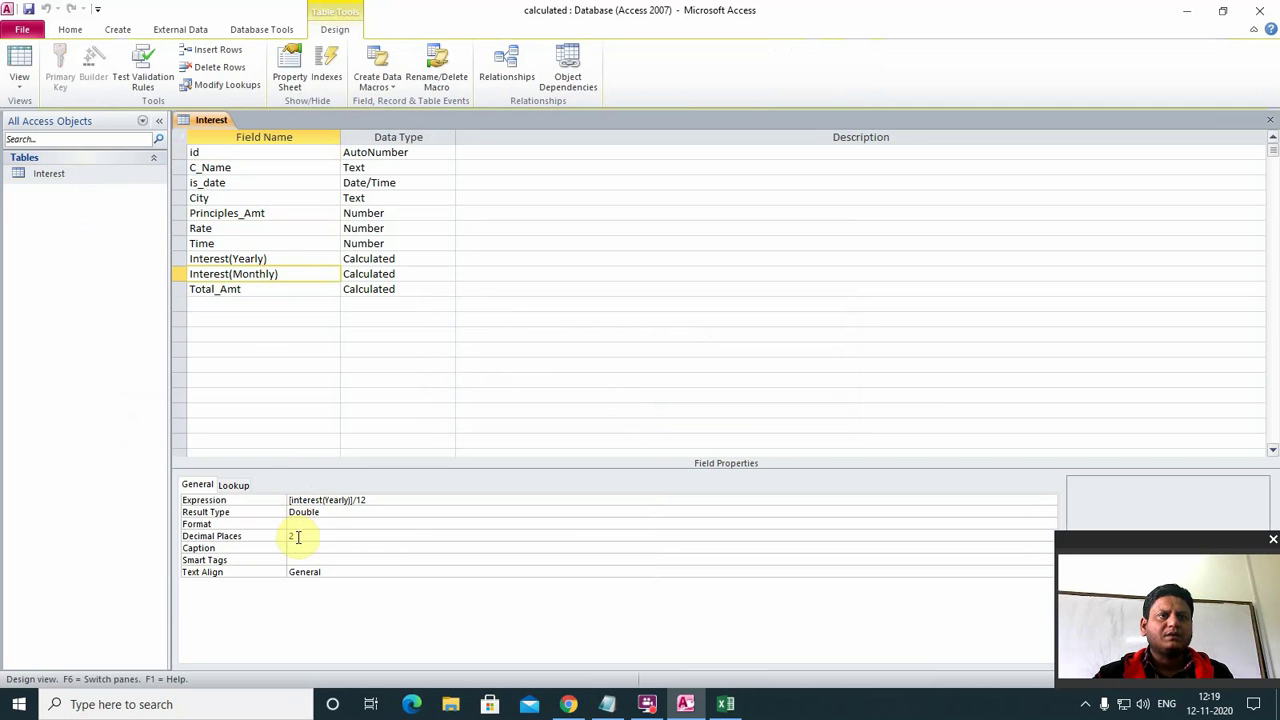
{"action": "left_click", "coordinate": [309, 524]}
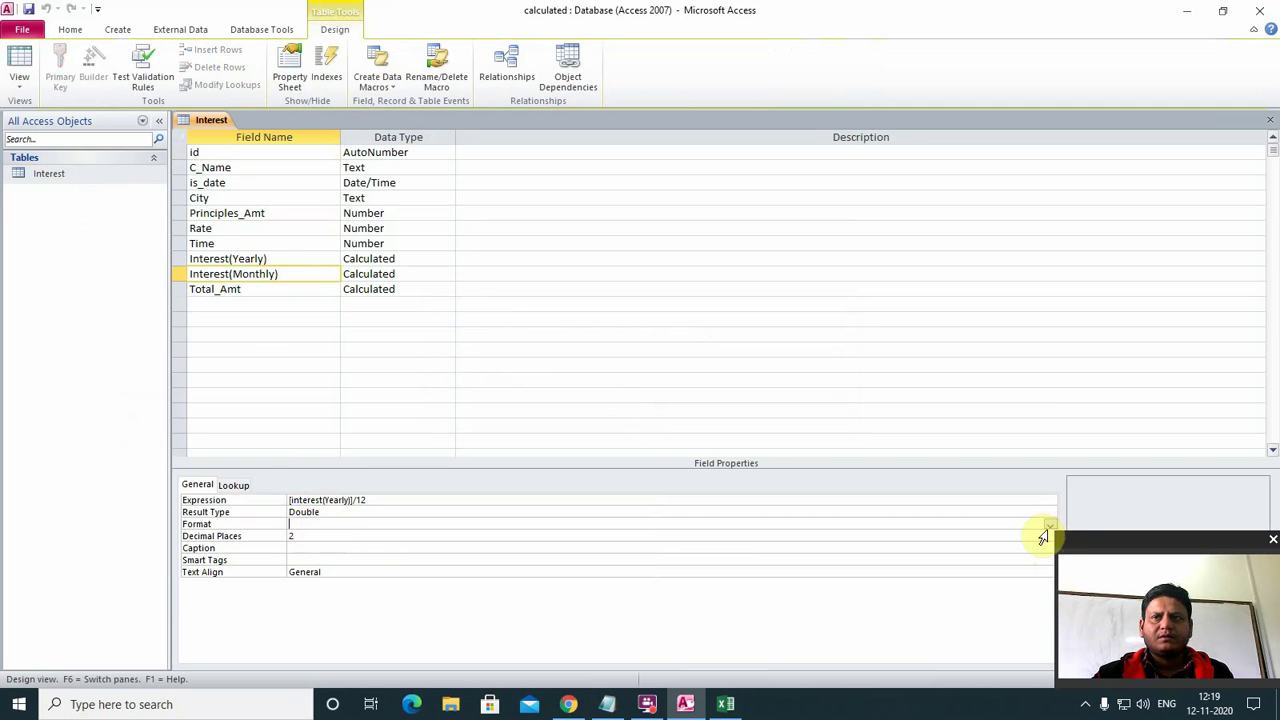
{"action": "left_click", "coordinate": [1047, 524]}
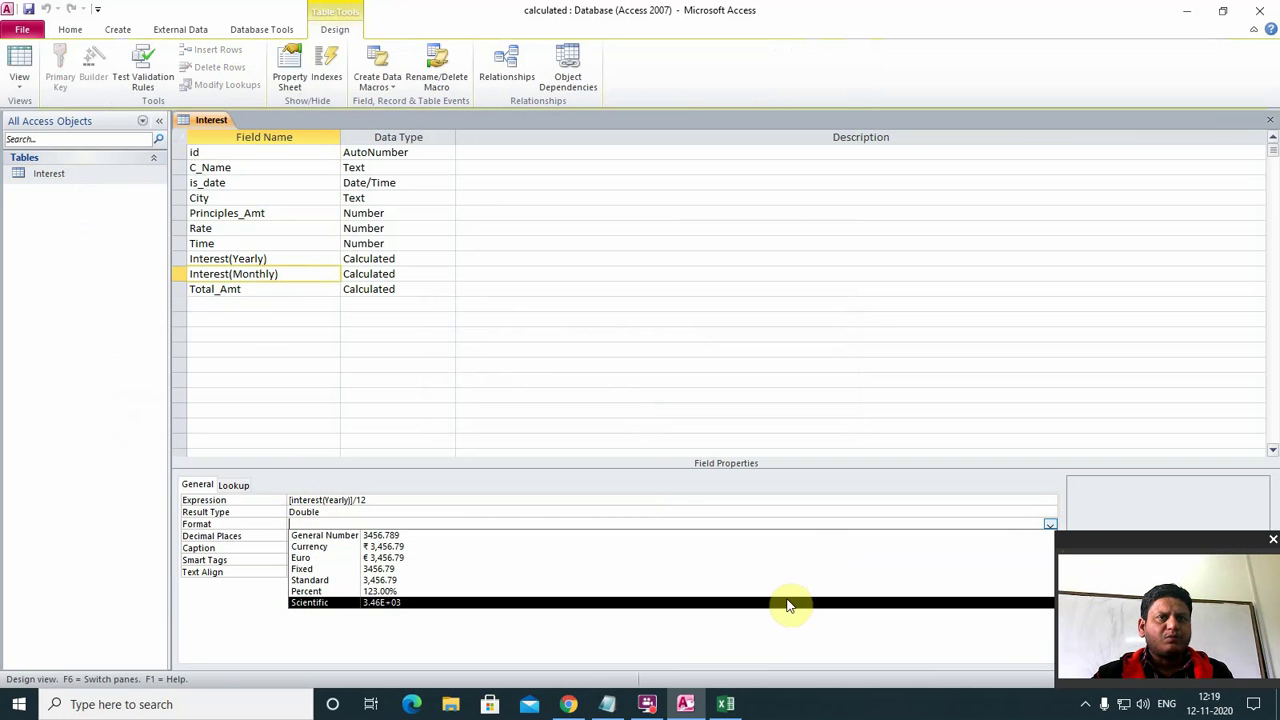
{"action": "left_click", "coordinate": [778, 548]}
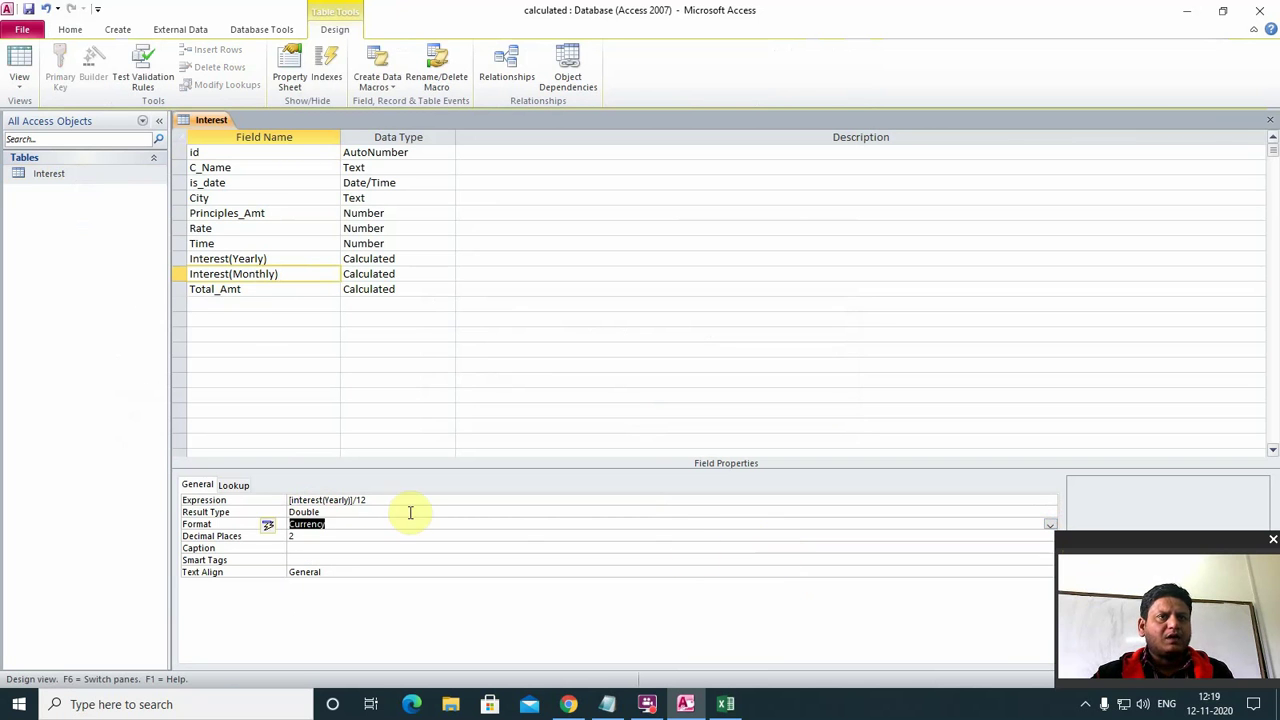
Set the Result Type of the Interest(Monthly) field to Single.
{"action": "left_click", "coordinate": [380, 510]}
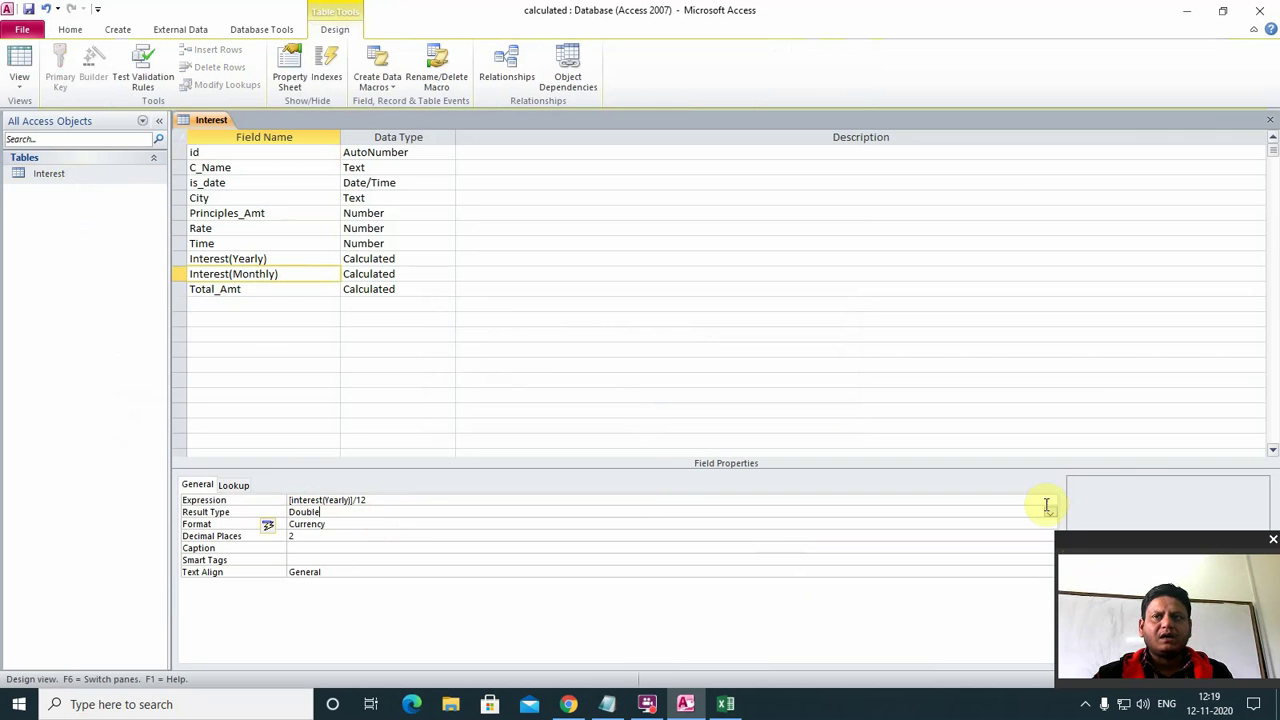
{"action": "left_click", "coordinate": [1049, 512]}
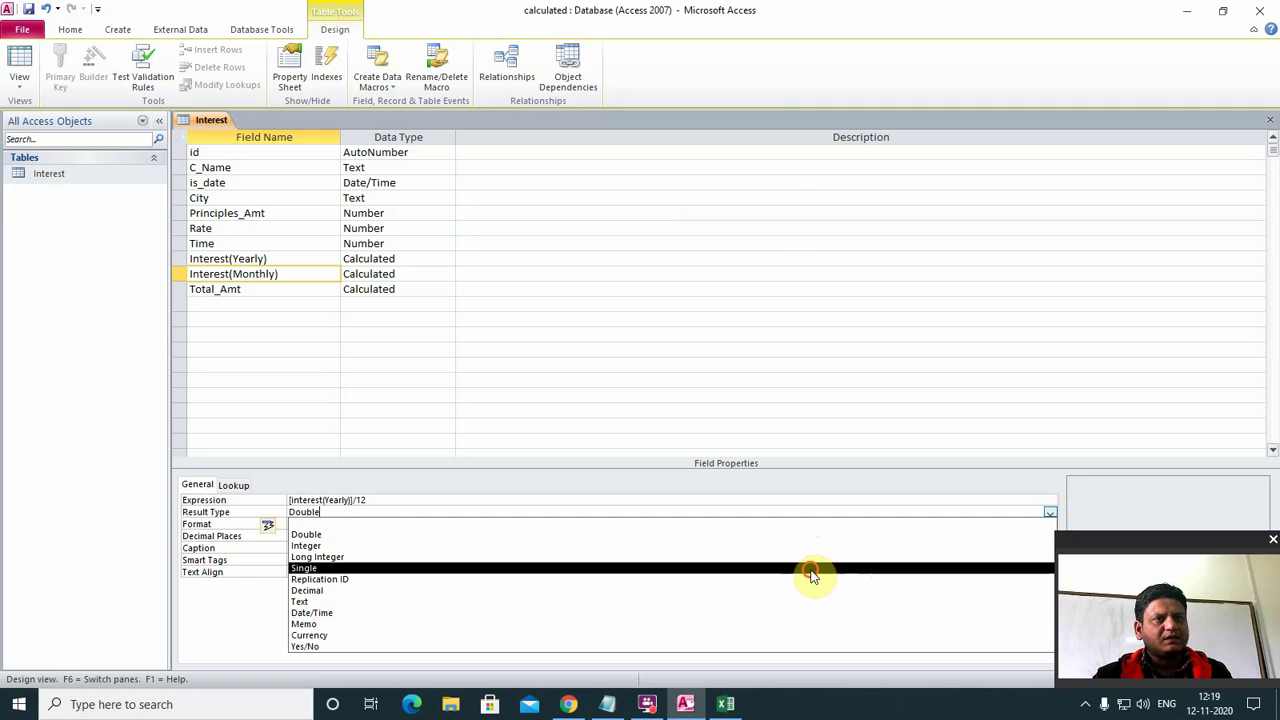
{"action": "left_click", "coordinate": [812, 575]}
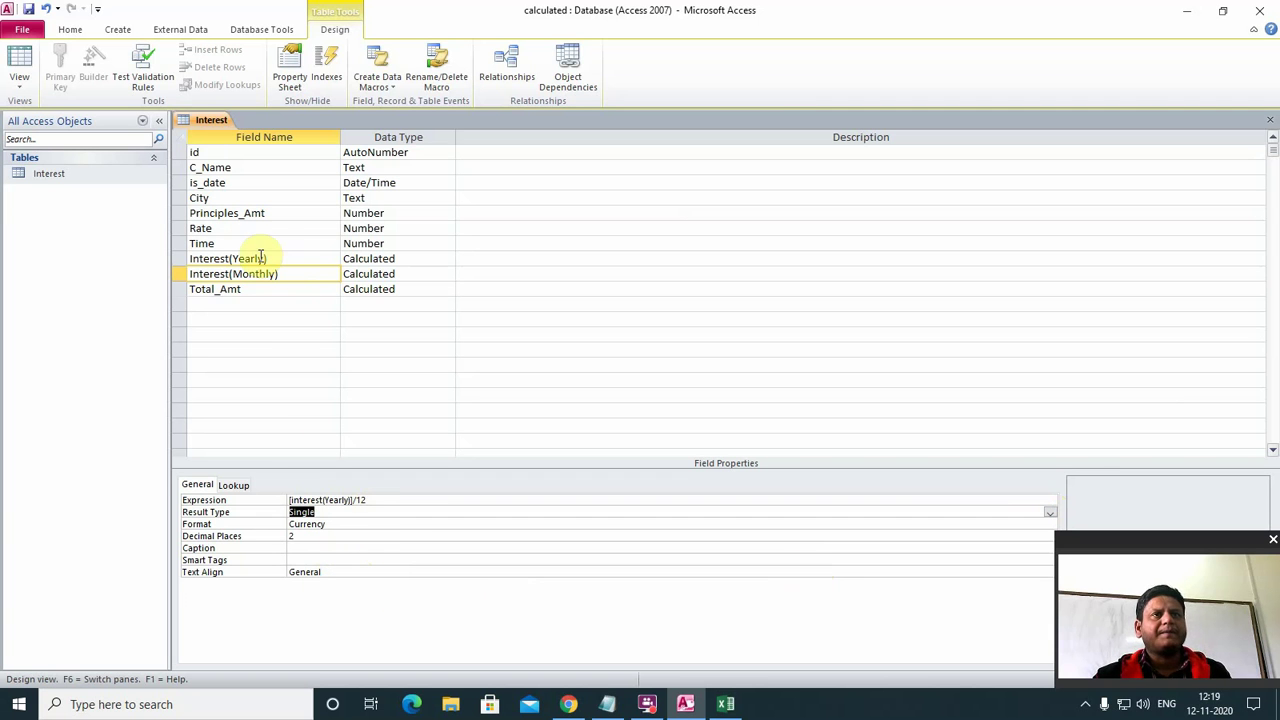
Set the Format of the Interest(Yearly) field to Currency.
{"action": "left_click", "coordinate": [291, 258]}
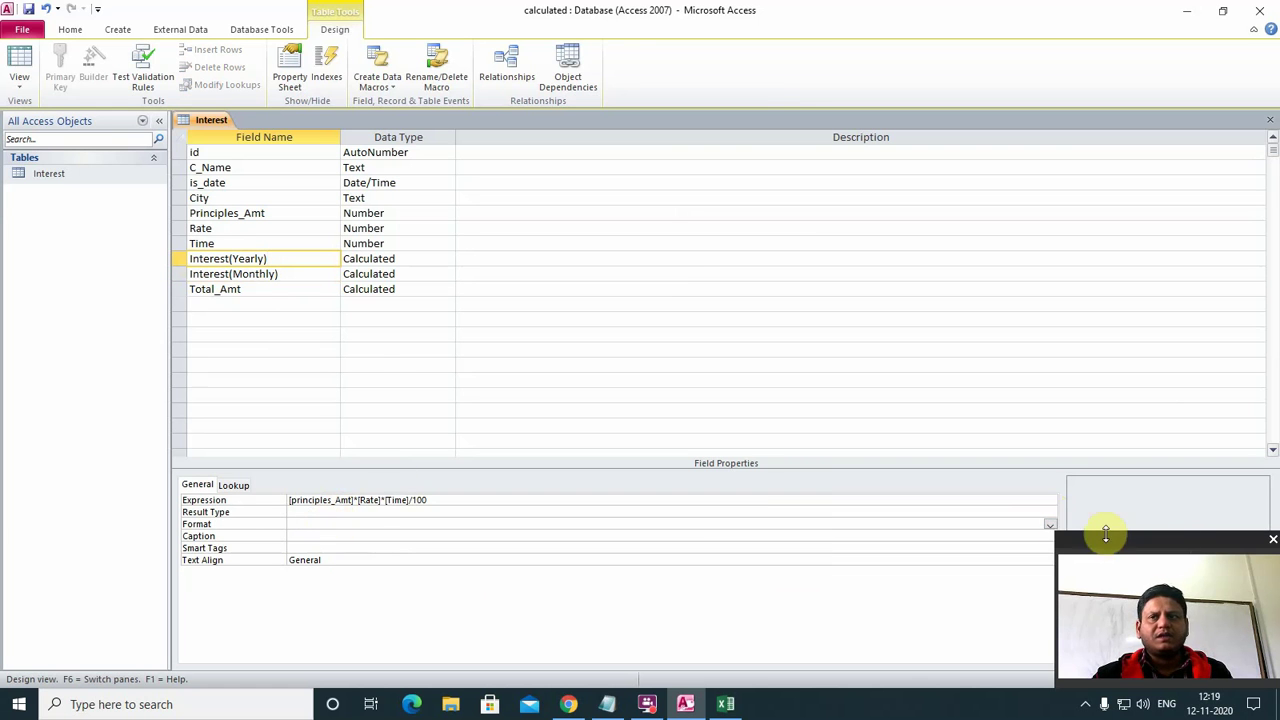
{"action": "left_click", "coordinate": [1048, 524]}
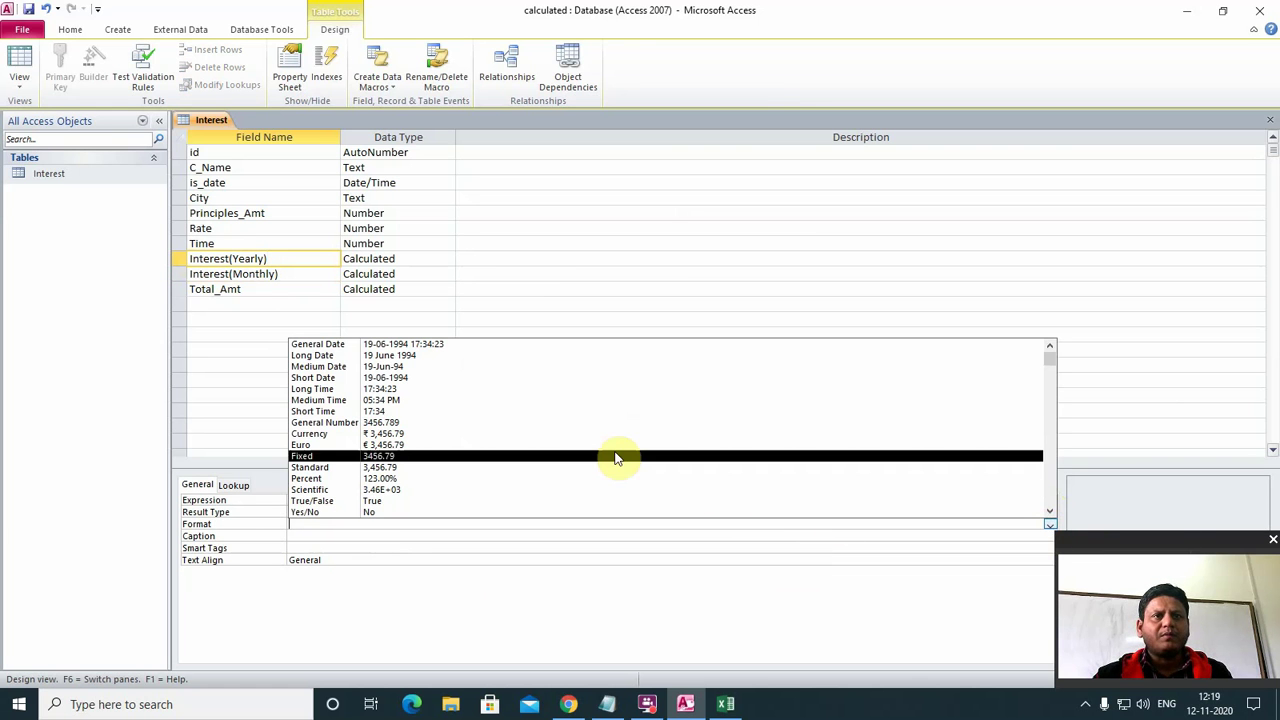
{"action": "left_click", "coordinate": [610, 436]}
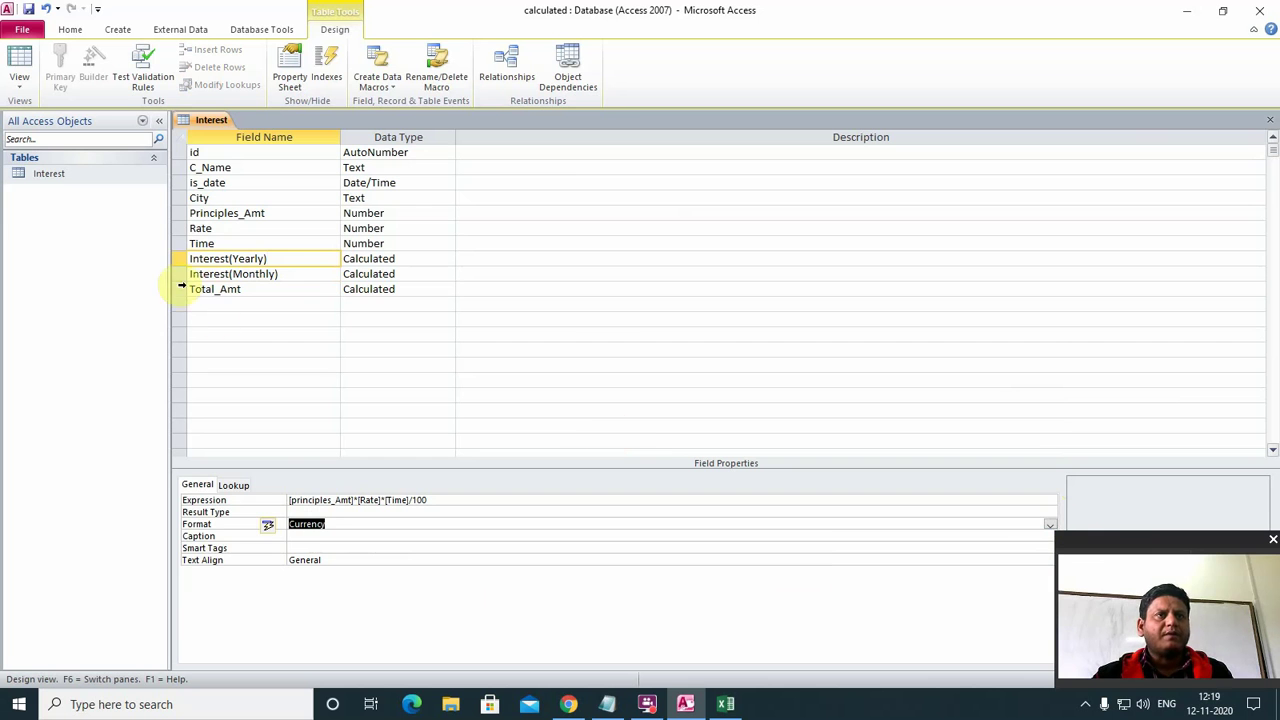
Set the Format of the Rate and Principles_Amt fields to Currency.
{"action": "left_click", "coordinate": [220, 230]}
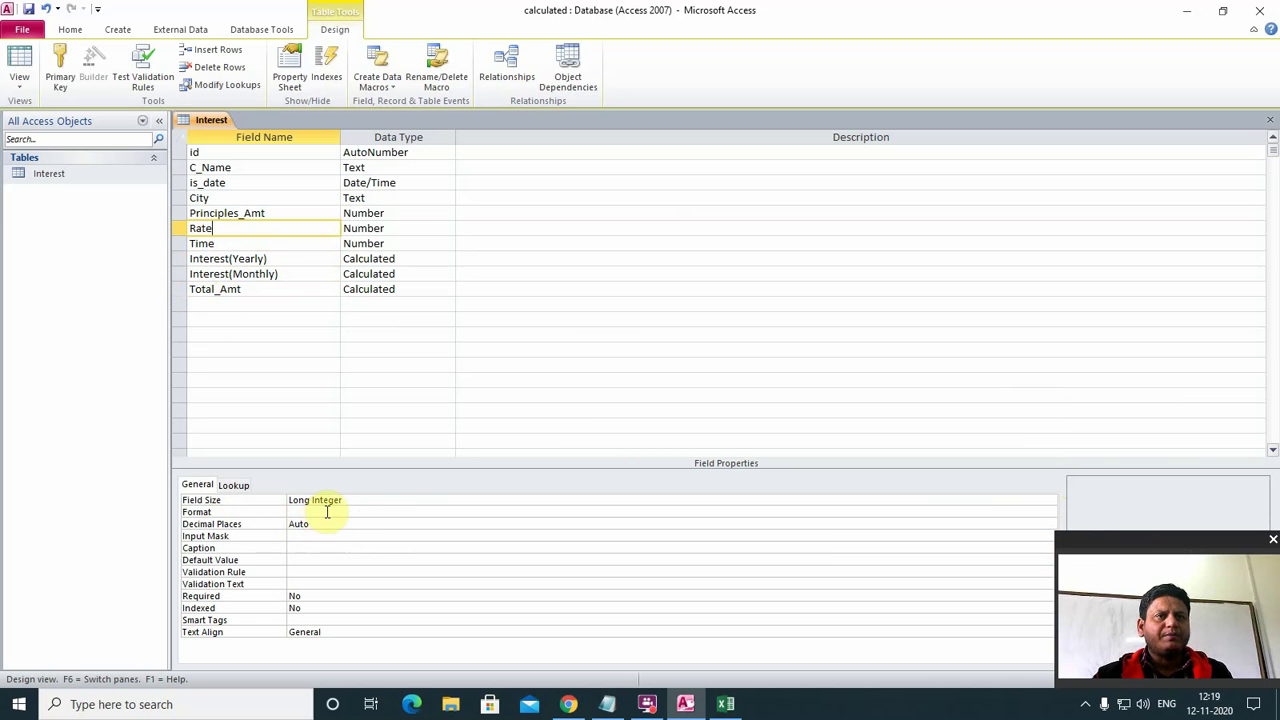
{"action": "left_click", "coordinate": [322, 512]}
{"action": "left_click", "coordinate": [1050, 515]}
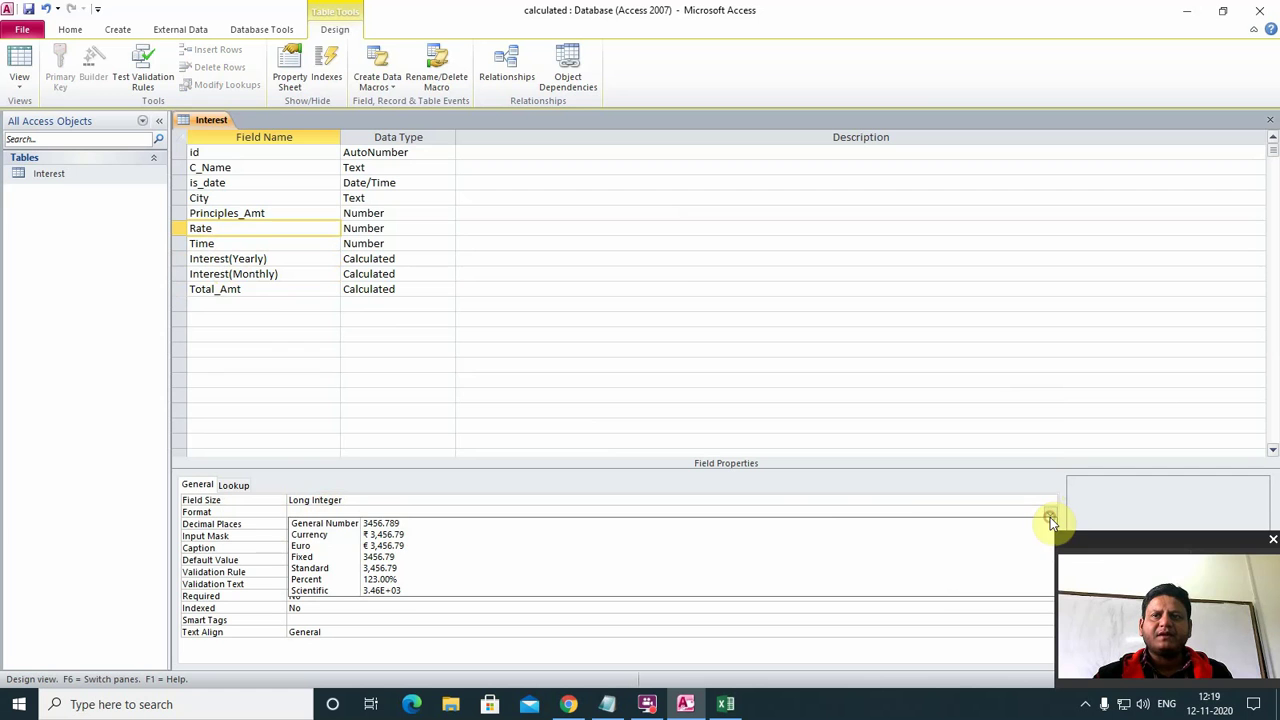
{"action": "left_click", "coordinate": [778, 538]}
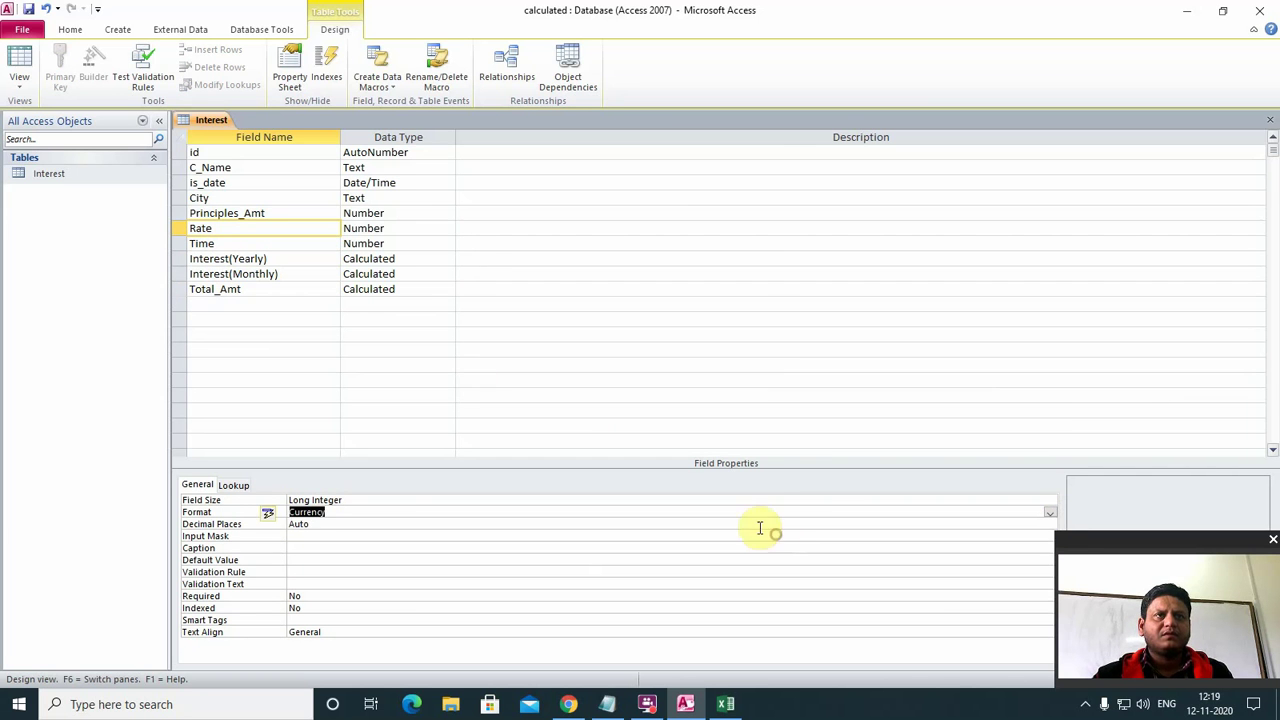
{"action": "left_click", "coordinate": [317, 211]}
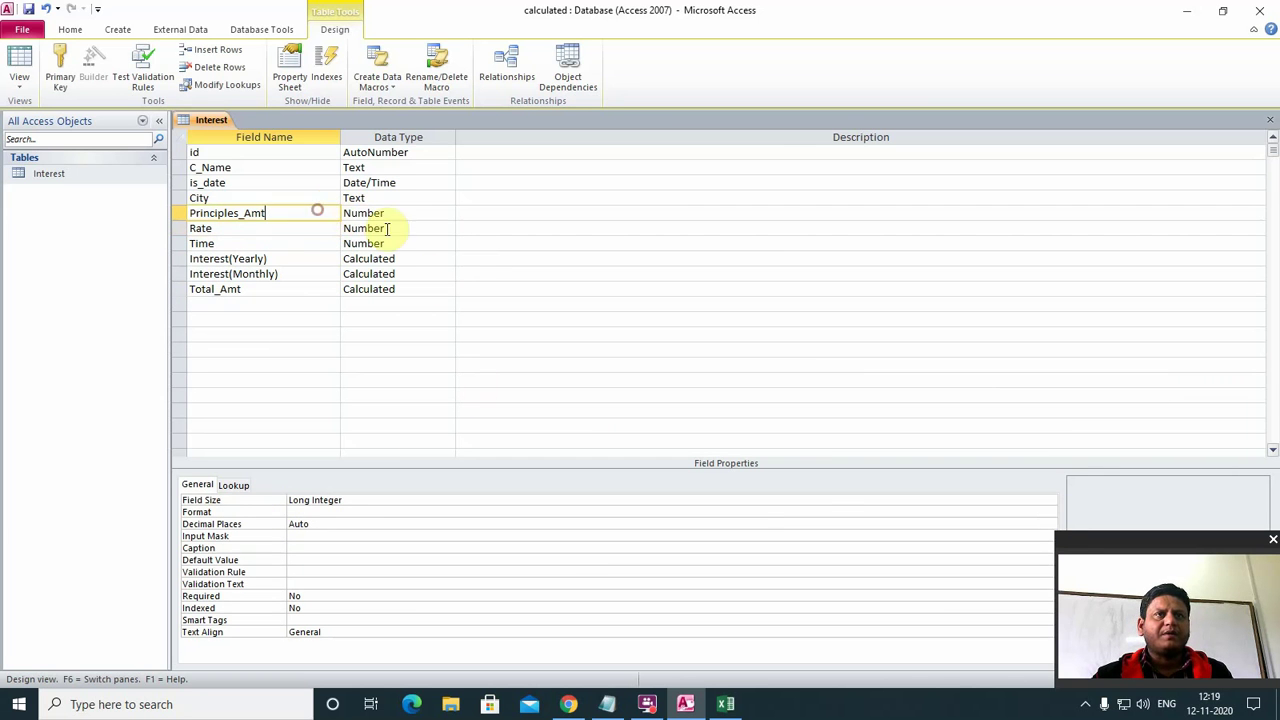
{"action": "left_click", "coordinate": [365, 513]}
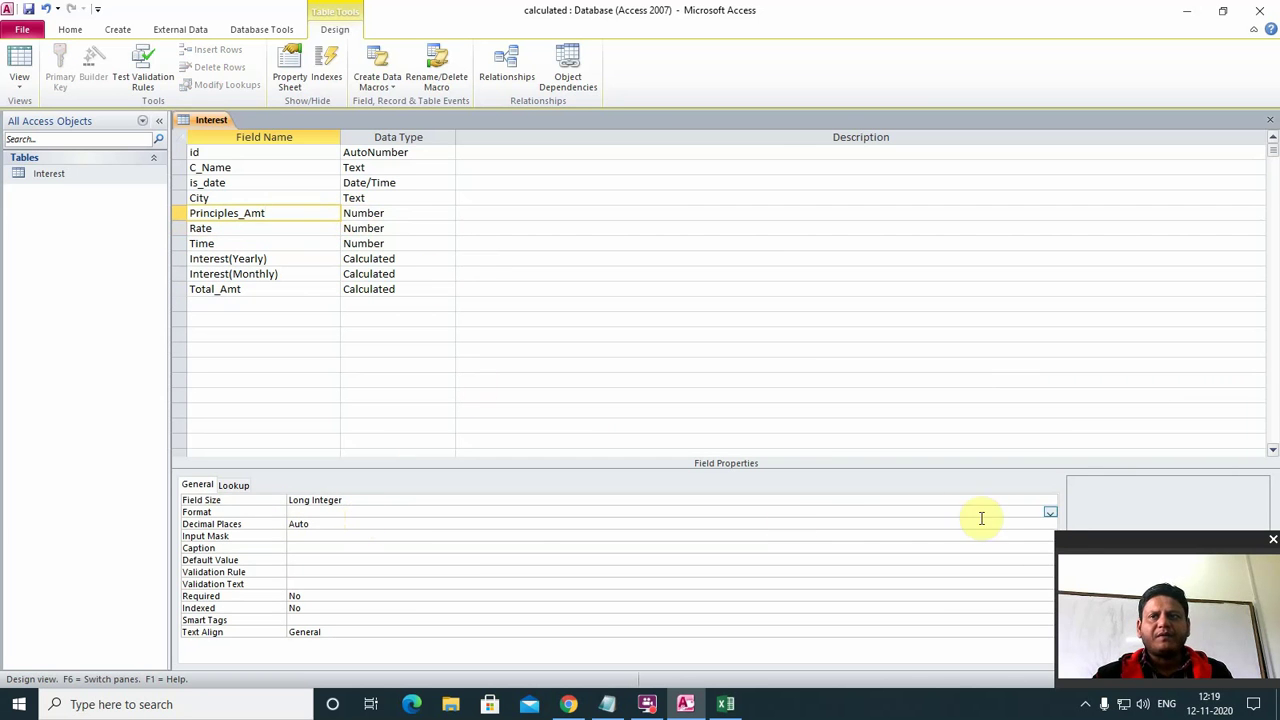
{"action": "left_click", "coordinate": [1045, 513]}
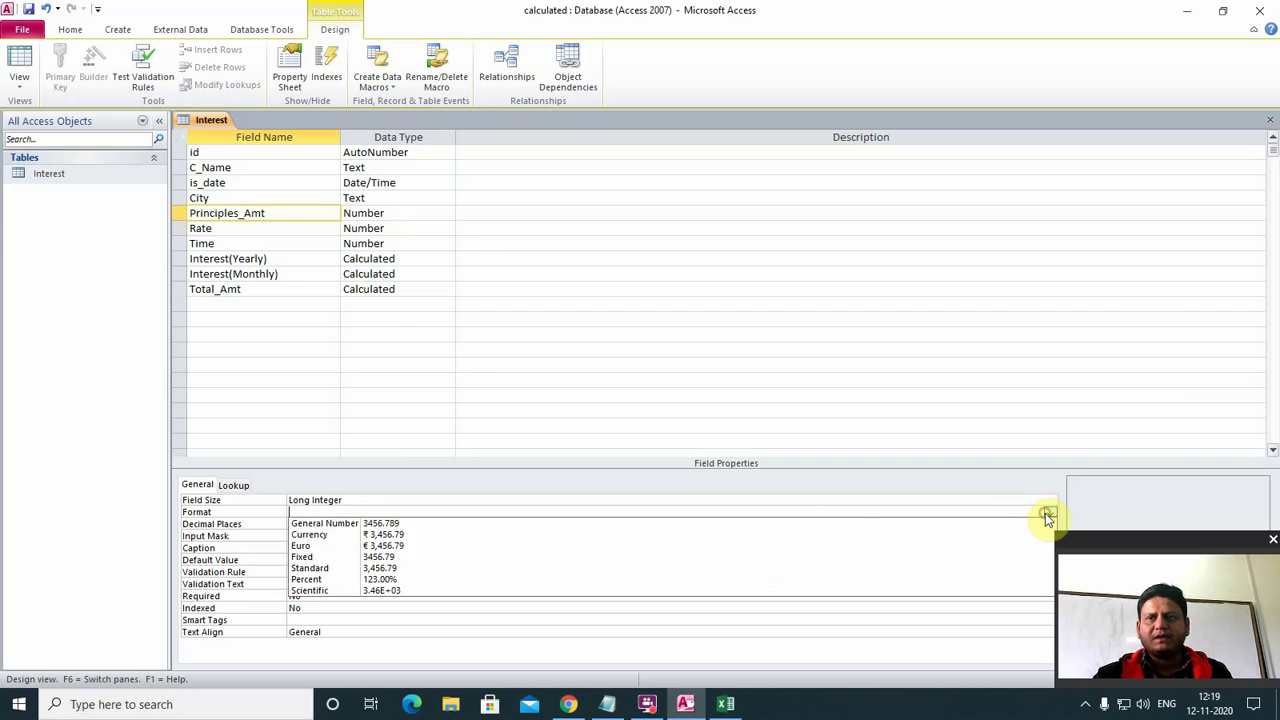
{"action": "left_click", "coordinate": [745, 534]}
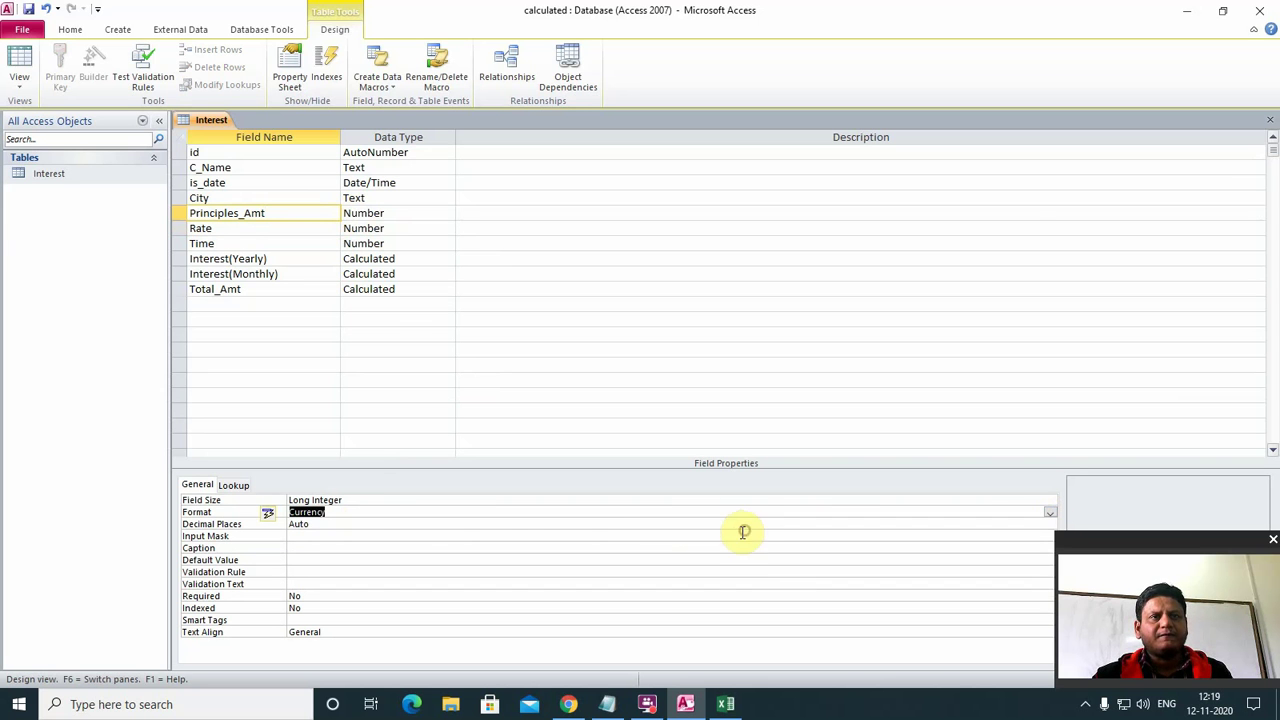
Close the Interest table, saving its design changes, and open its datasheet again.
{"action": "left_click", "coordinate": [1266, 122]}
{"action": "left_click", "coordinate": [591, 398]}
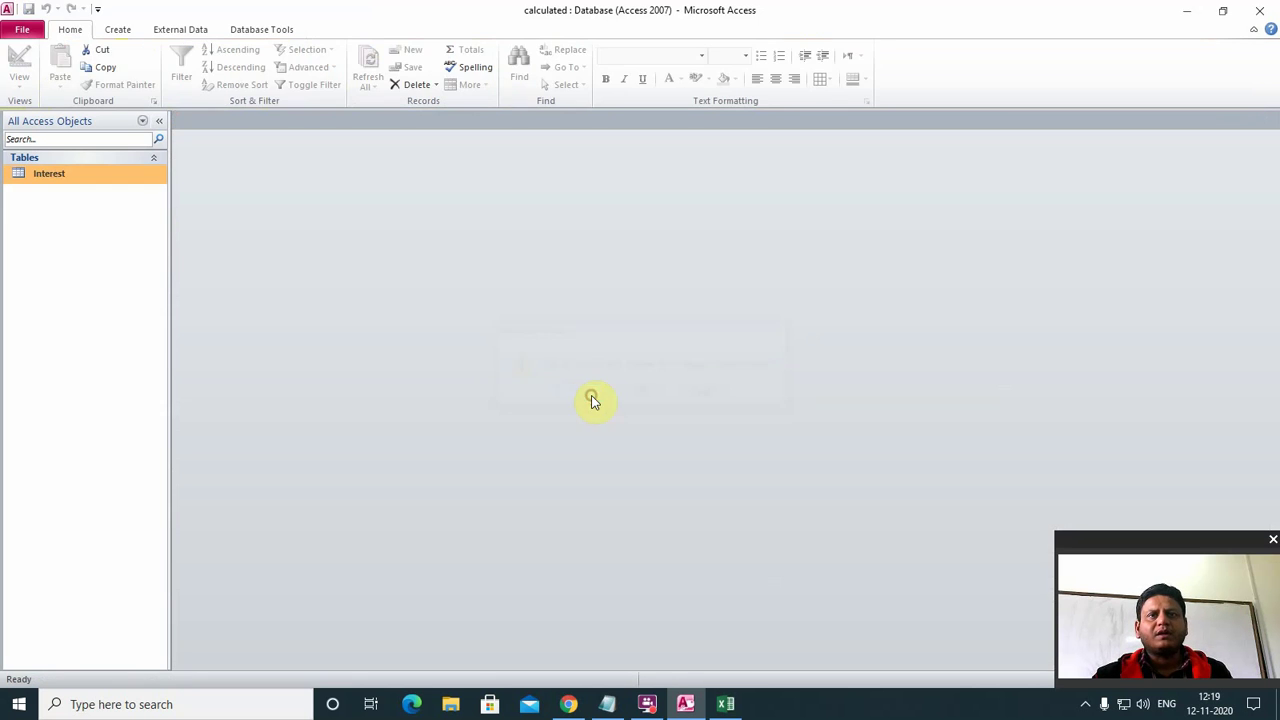
{"action": "double_click", "coordinate": [56, 169]}
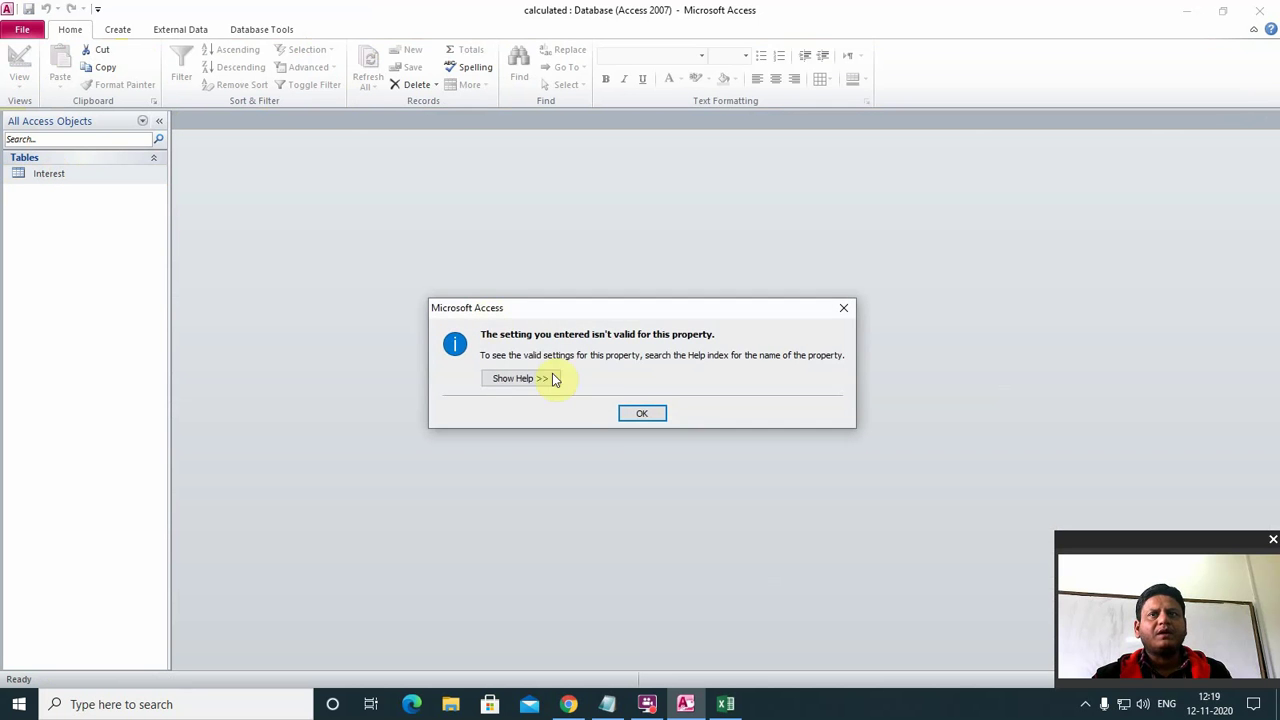
{"action": "left_click", "coordinate": [640, 415]}
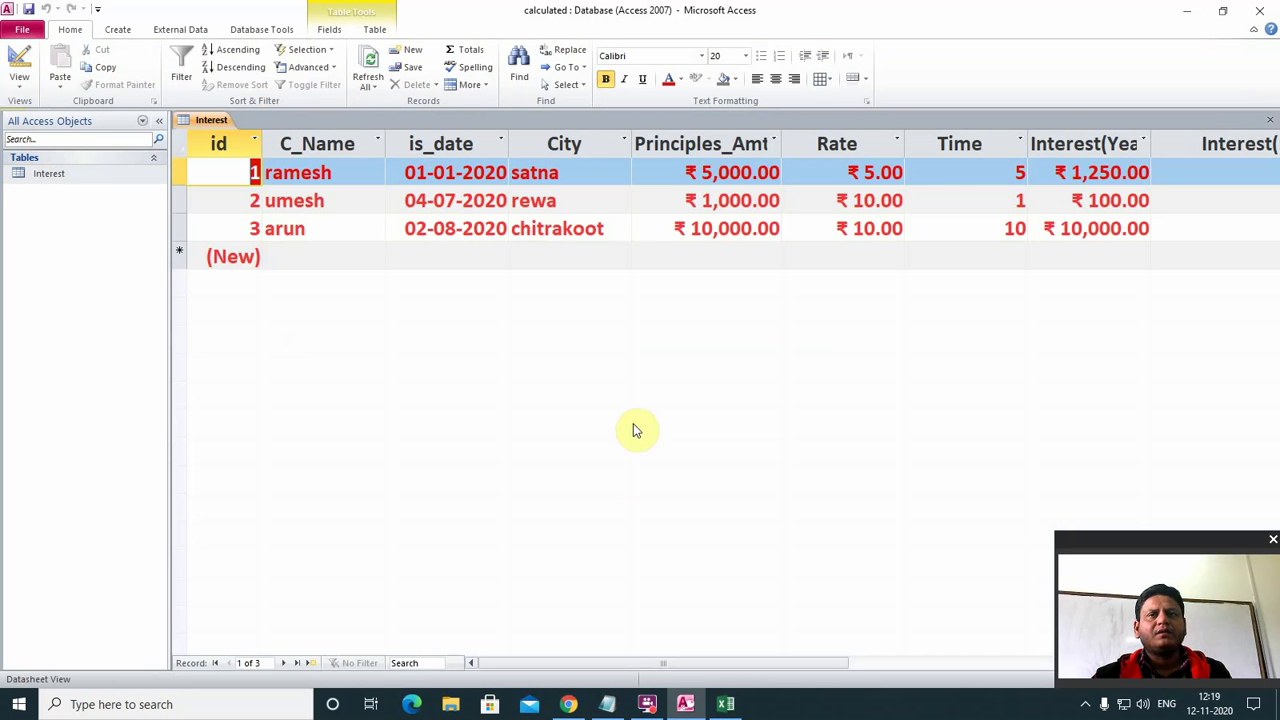
Adjust the Interest(Yearly) and Interest(Monthly) column widths so their headings and currency values fit compactly.
{"action": "left_click_drag", "start_coordinate": [657, 668], "coordinate": [842, 668]}
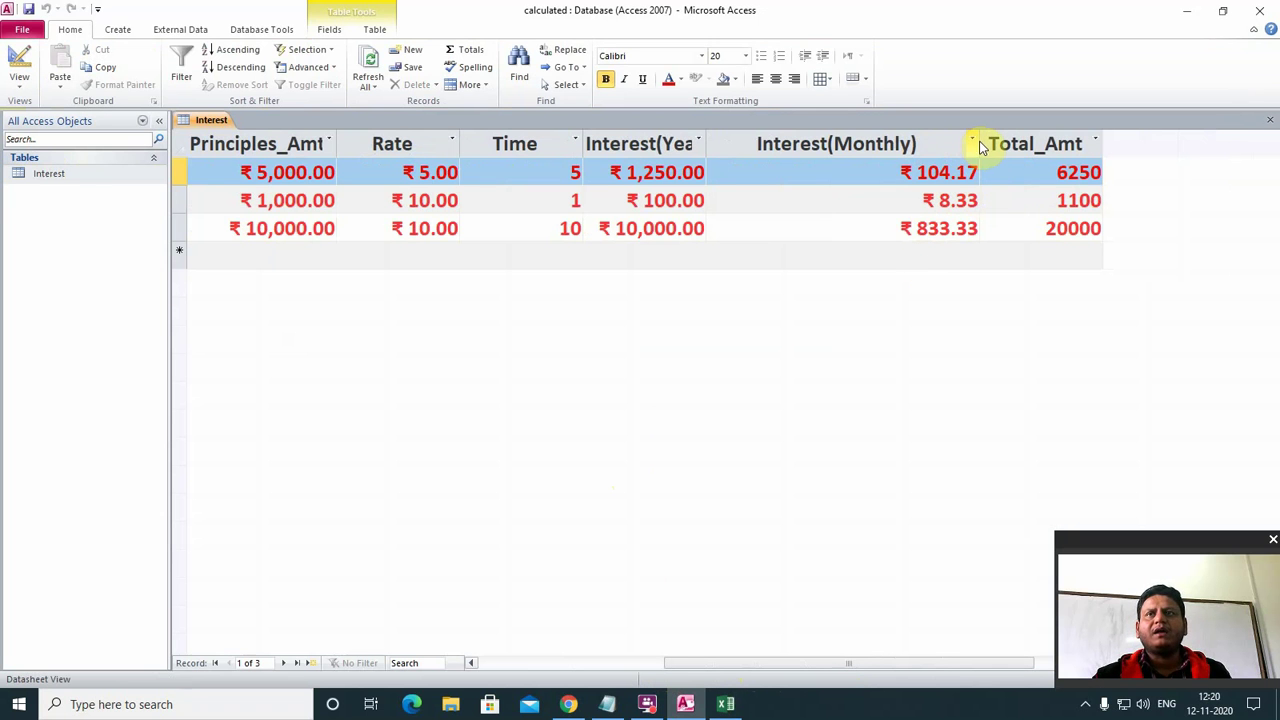
{"action": "left_click_drag", "start_coordinate": [981, 143], "coordinate": [822, 143]}
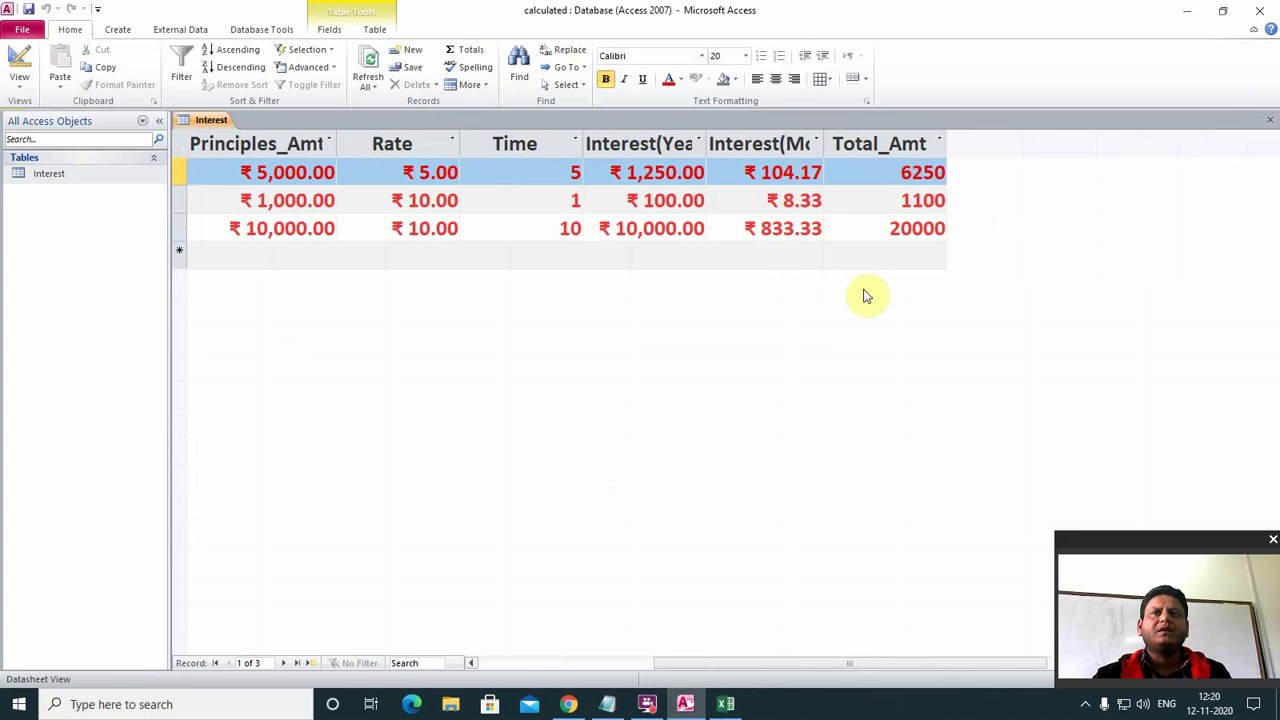
{"action": "left_click_drag", "start_coordinate": [691, 663], "coordinate": [549, 646]}
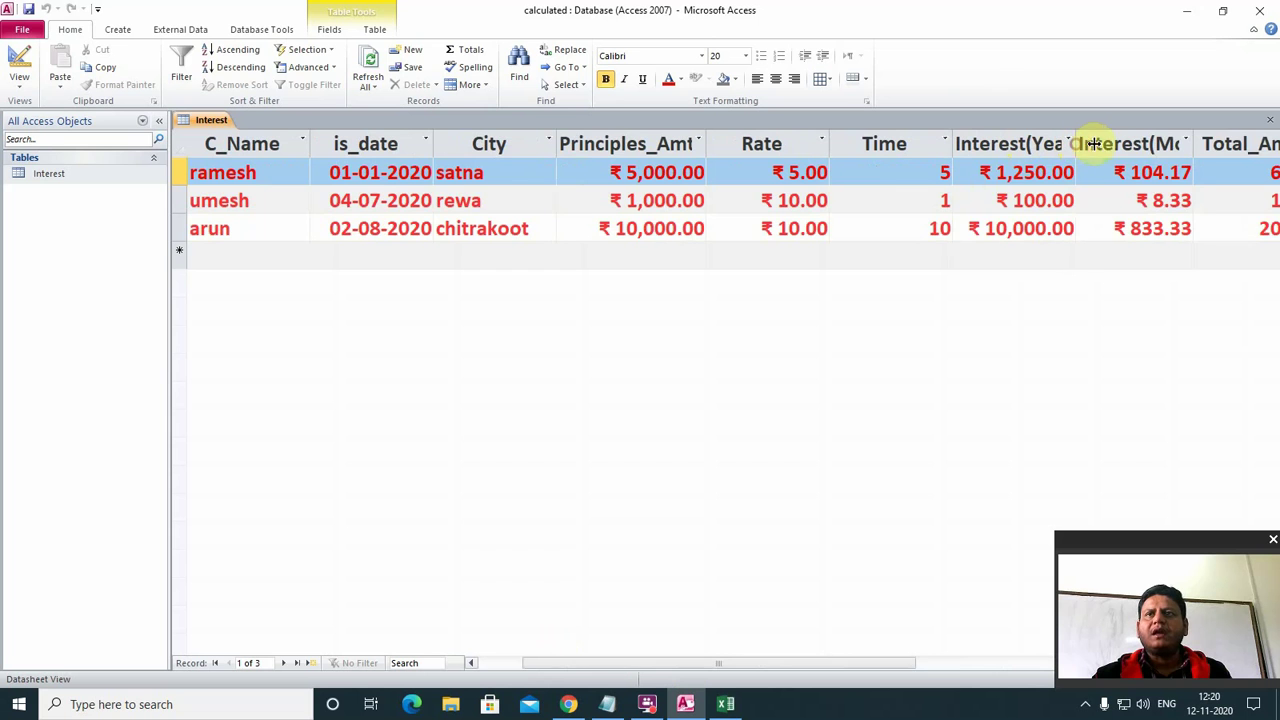
{"action": "left_click_drag", "start_coordinate": [1094, 143], "coordinate": [1104, 143]}
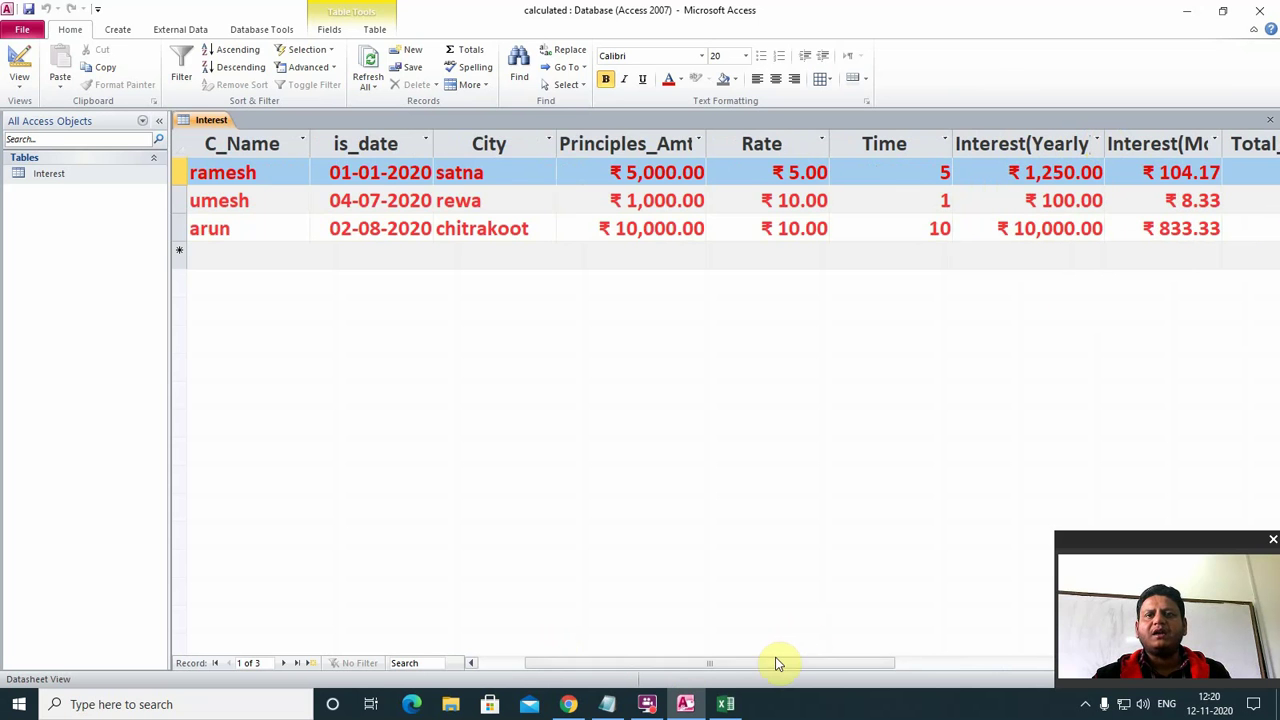
{"action": "left_click_drag", "start_coordinate": [778, 663], "coordinate": [870, 664]}
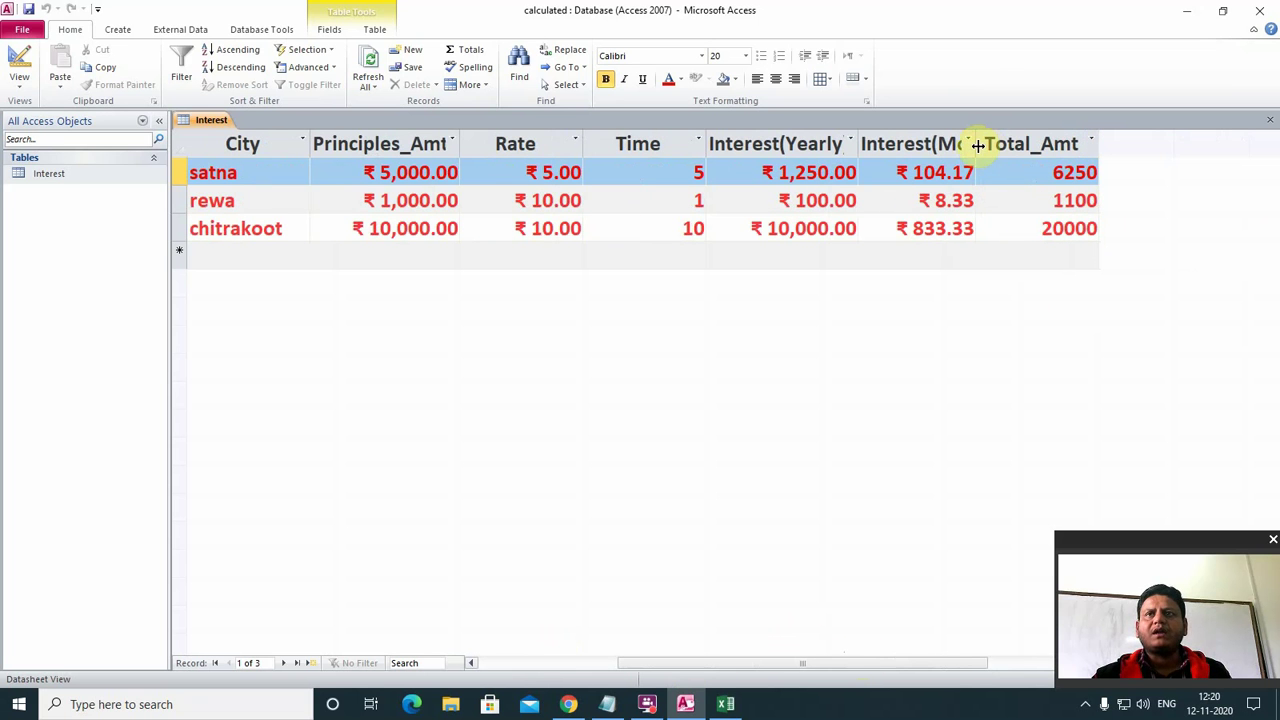
{"action": "left_click_drag", "start_coordinate": [976, 144], "coordinate": [1020, 144]}
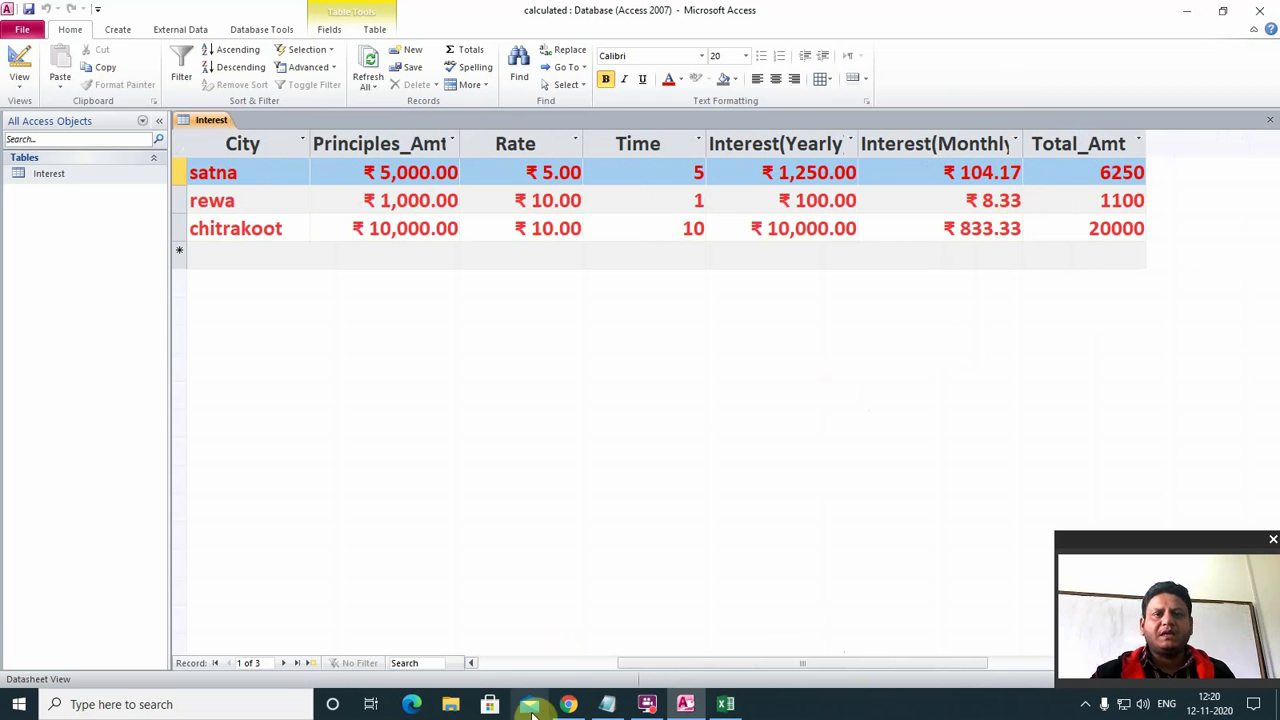
Search Windows for "cal" and open the Calculator app.
{"action": "left_click", "coordinate": [226, 706]}
{"action": "type", "text": "cal"}
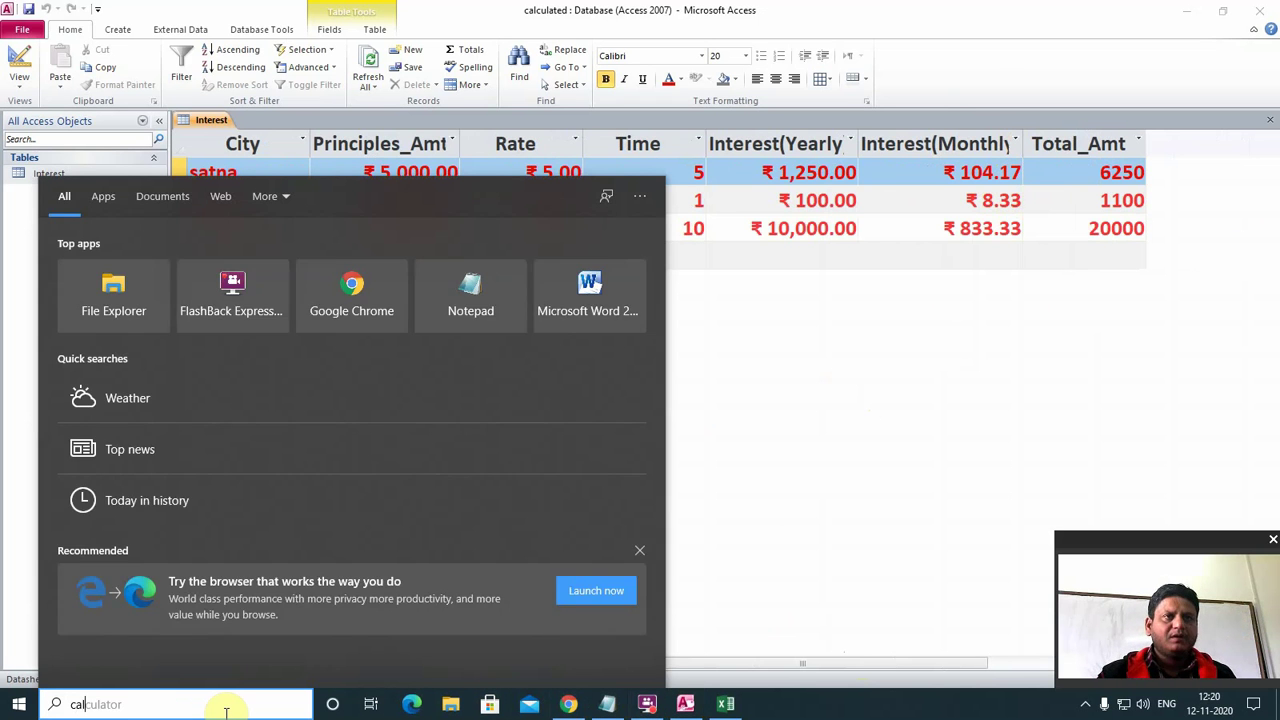
{"action": "key", "text": "Return"}
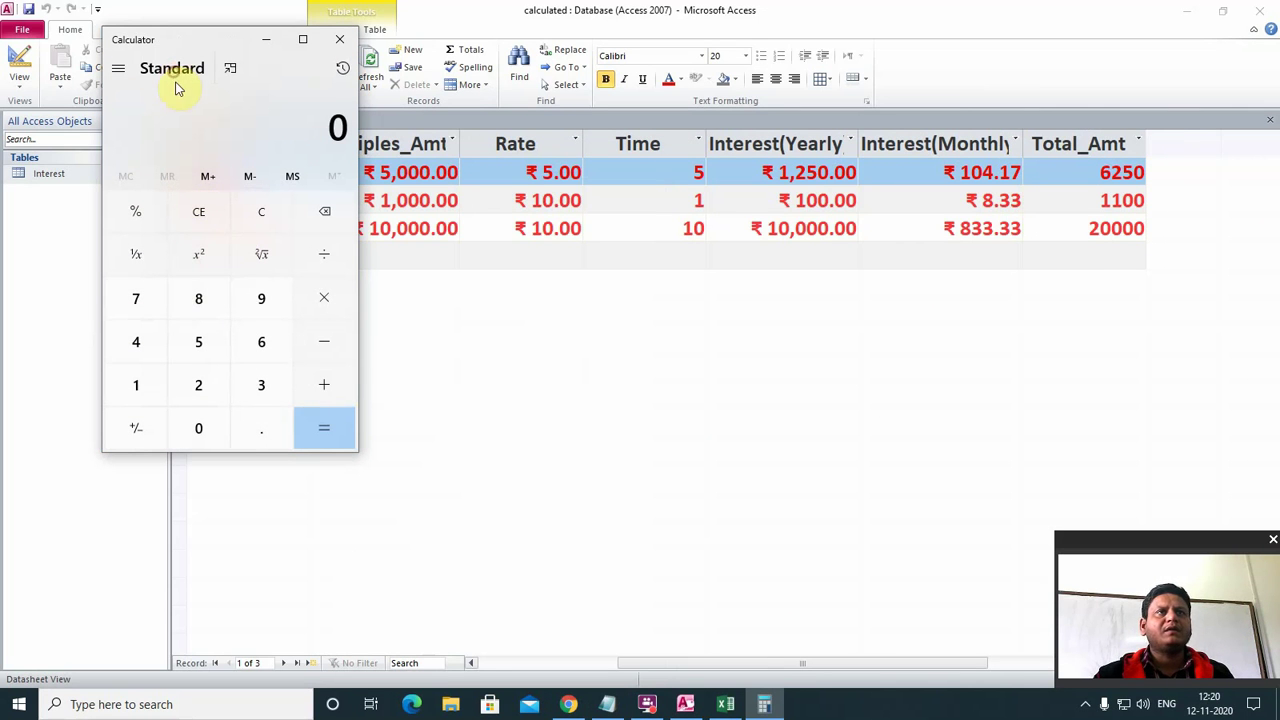
Multiply the first record's monthly interest of 104.17 by 12 in Calculator, and move its window clear of the amount columns.
{"action": "left_click", "coordinate": [150, 388]}
{"action": "left_click", "coordinate": [196, 428]}
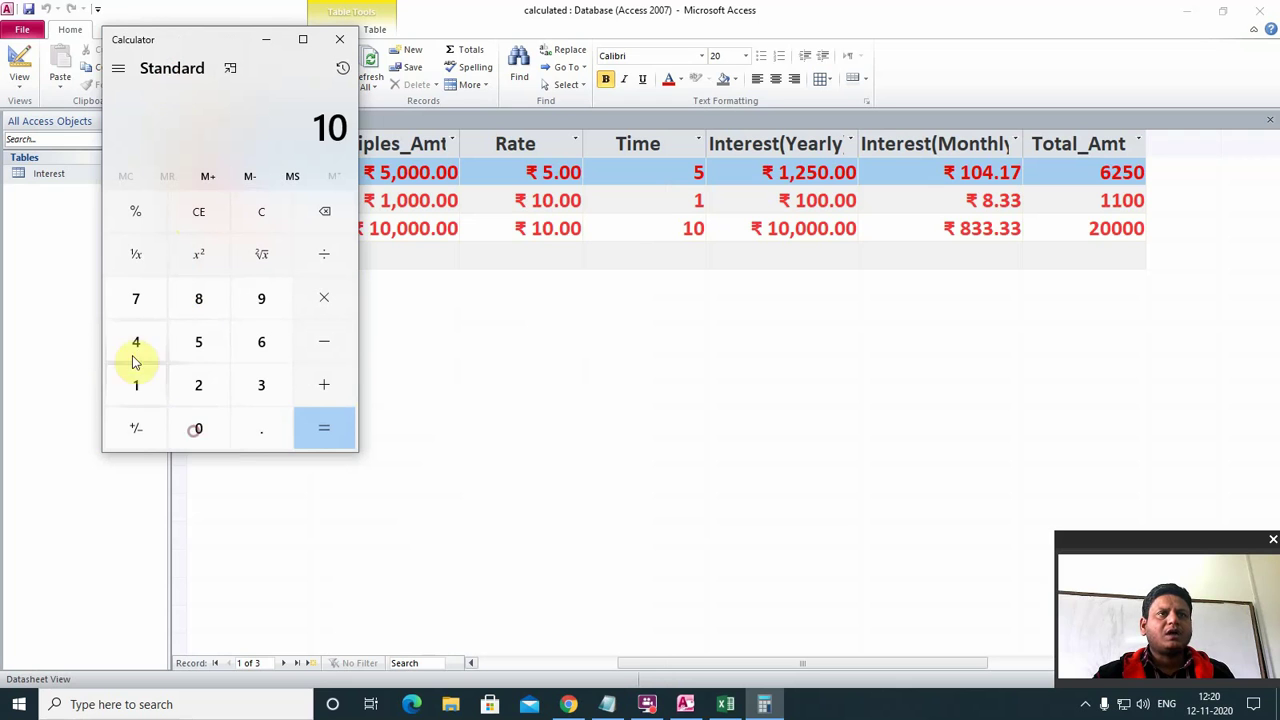
{"action": "left_click", "coordinate": [136, 345]}
{"action": "left_click", "coordinate": [255, 432]}
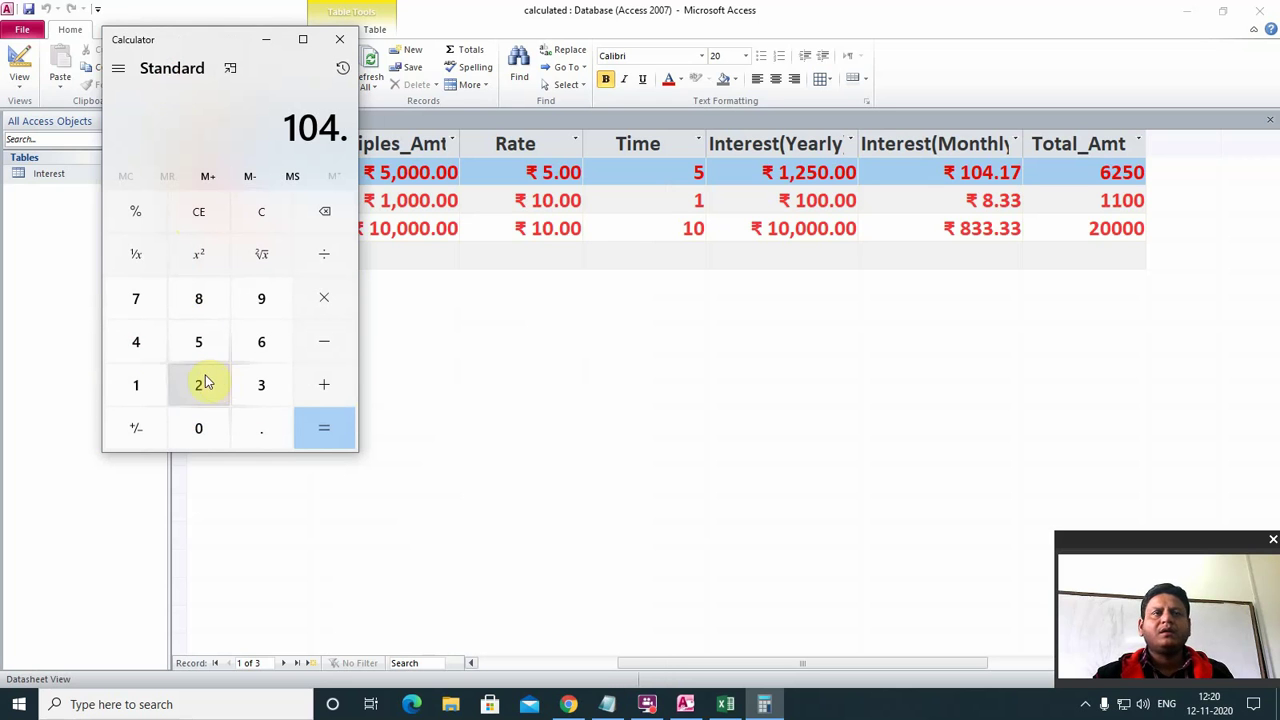
{"action": "left_click", "coordinate": [149, 385]}
{"action": "left_click", "coordinate": [140, 300]}
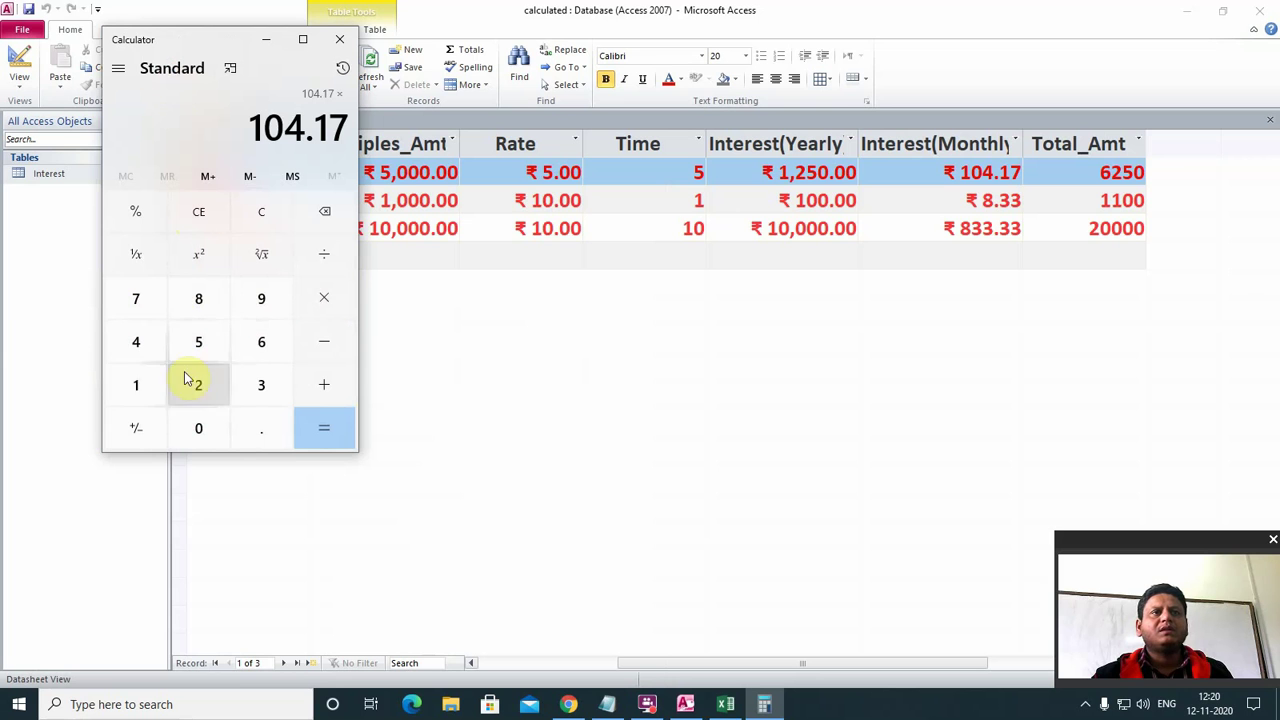
{"action": "left_click", "coordinate": [149, 391]}
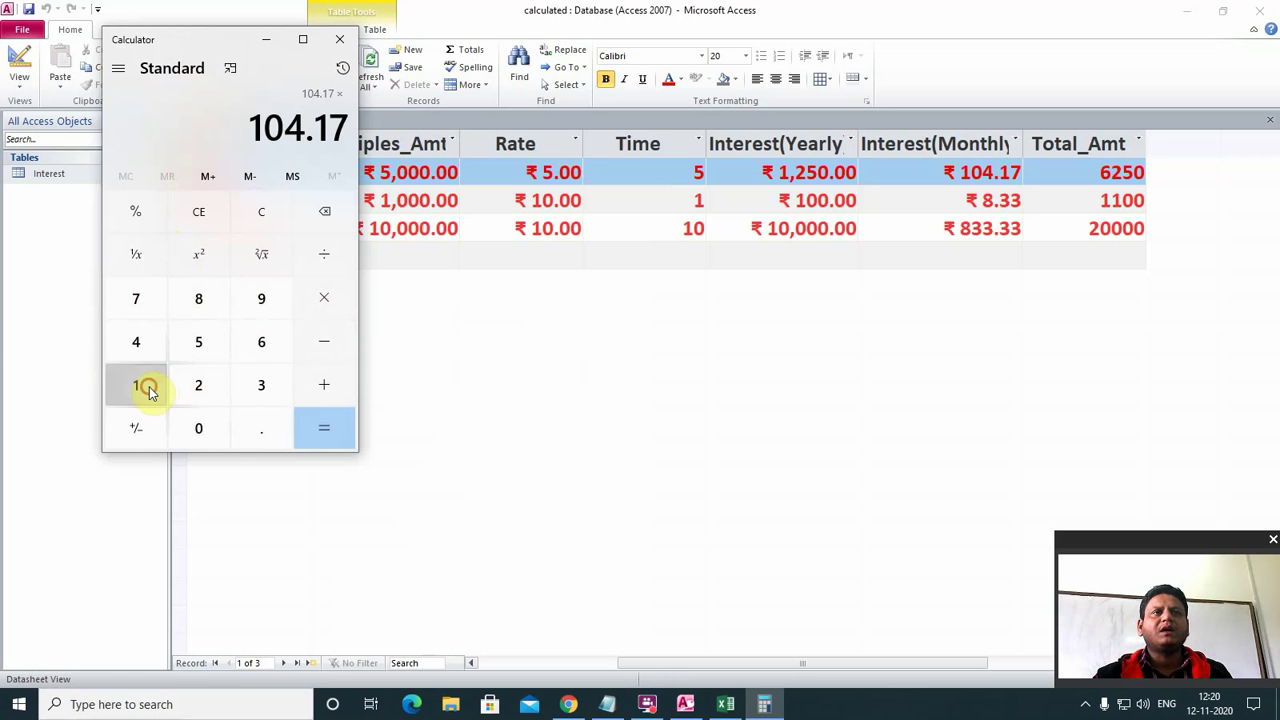
{"action": "left_click", "coordinate": [323, 432]}
{"action": "left_click_drag", "start_coordinate": [226, 37], "coordinate": [175, 159]}
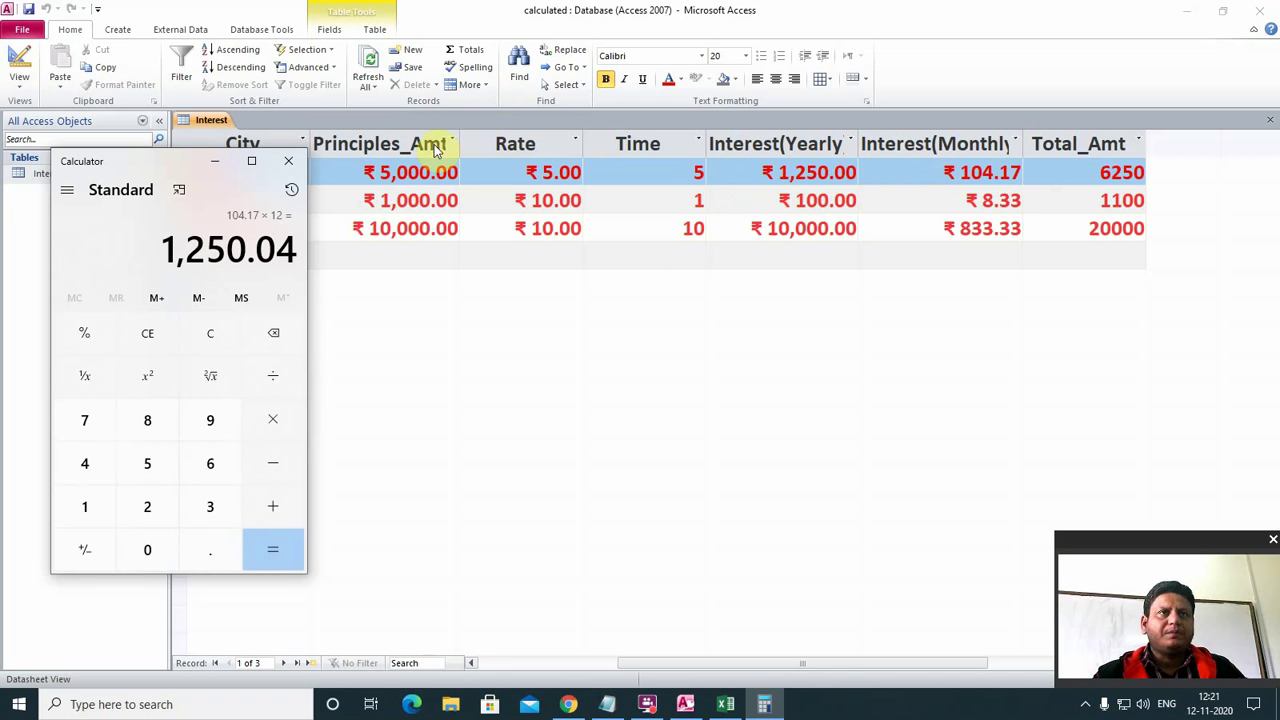
Close Calculator, return to Access and close the Interest datasheet without saving its layout changes.
{"action": "left_click", "coordinate": [288, 161]}
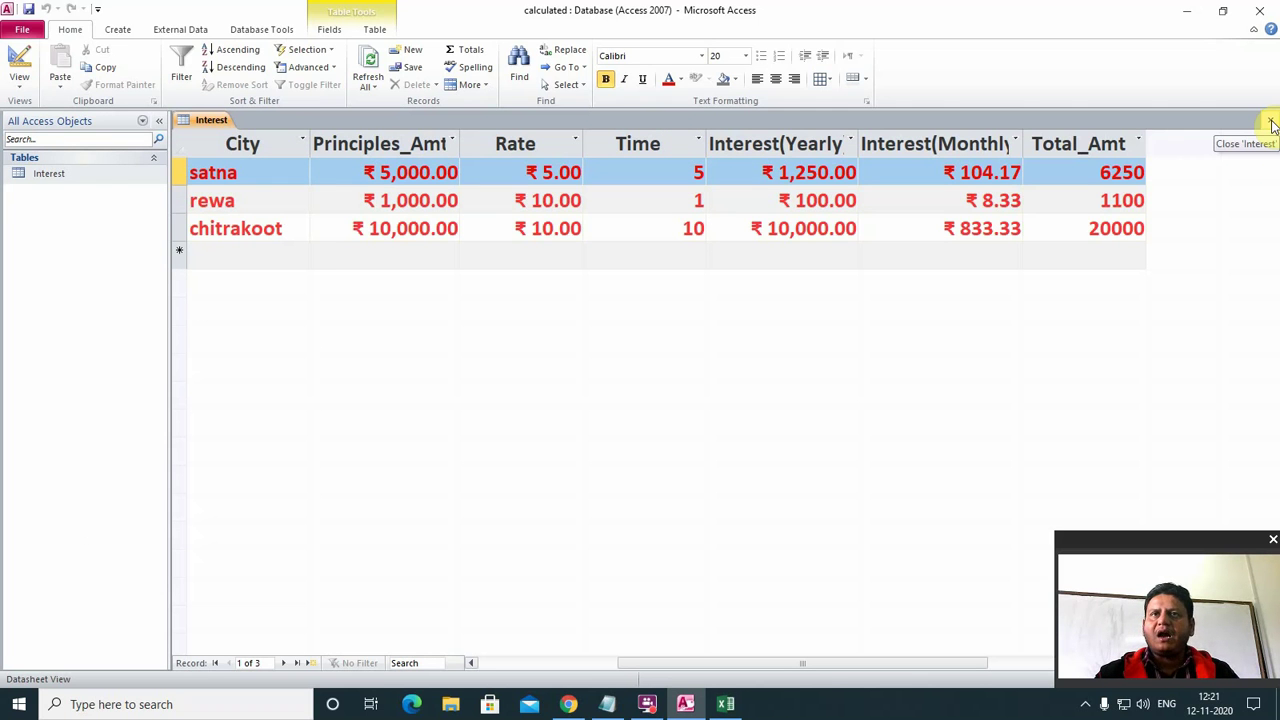
{"action": "right_click", "coordinate": [918, 146]}
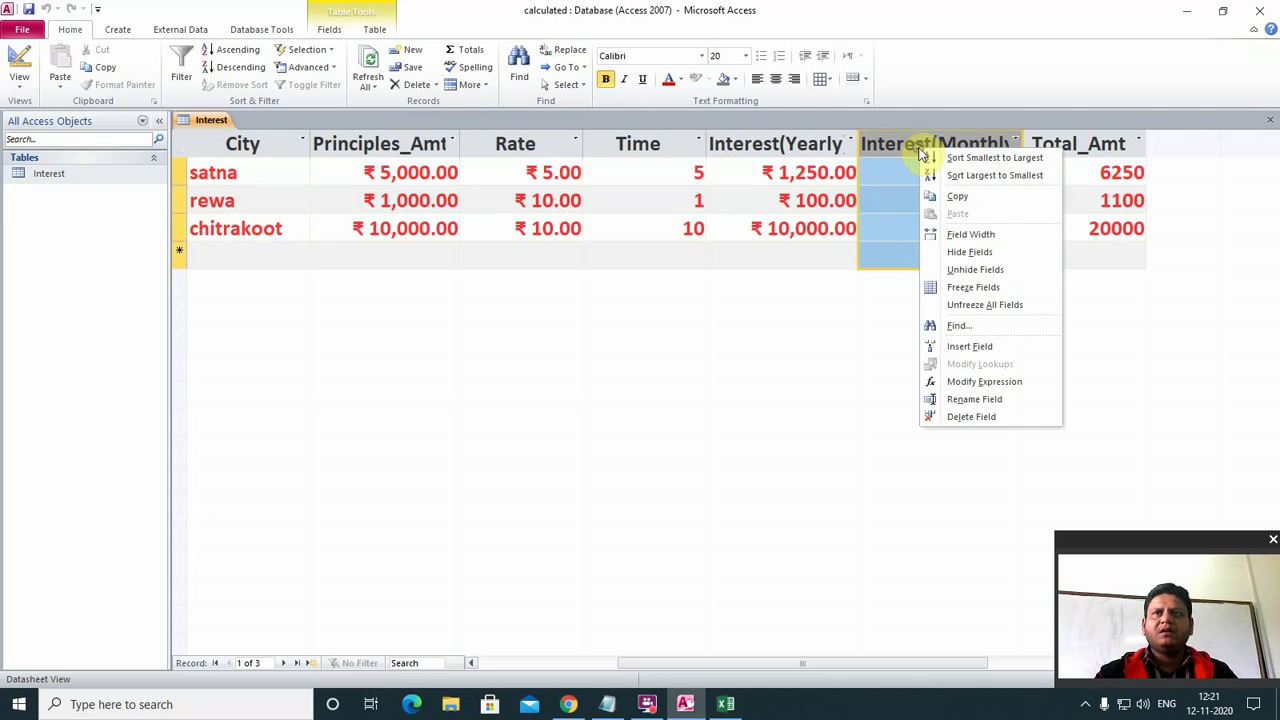
{"action": "left_click", "coordinate": [1273, 119]}
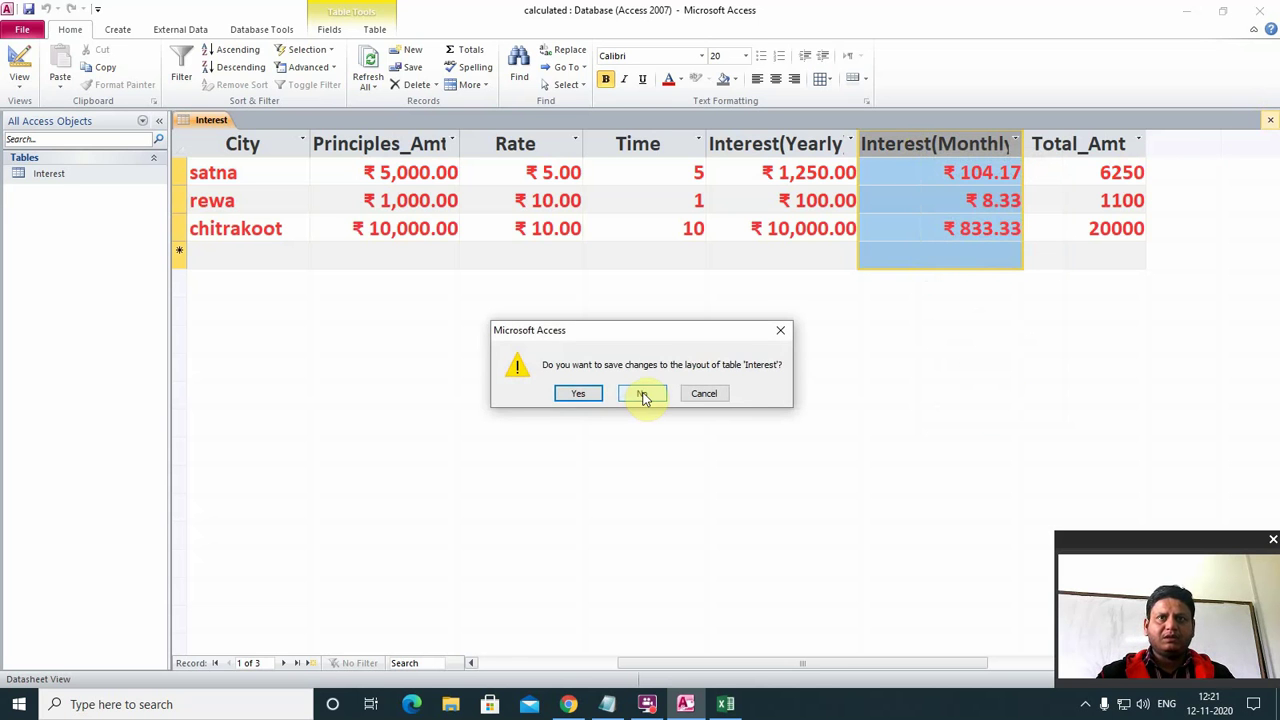
{"action": "left_click", "coordinate": [645, 392]}
Open the Interest table in Design View and show the properties of the Interest(Monthly) field.
{"action": "right_click", "coordinate": [44, 174]}
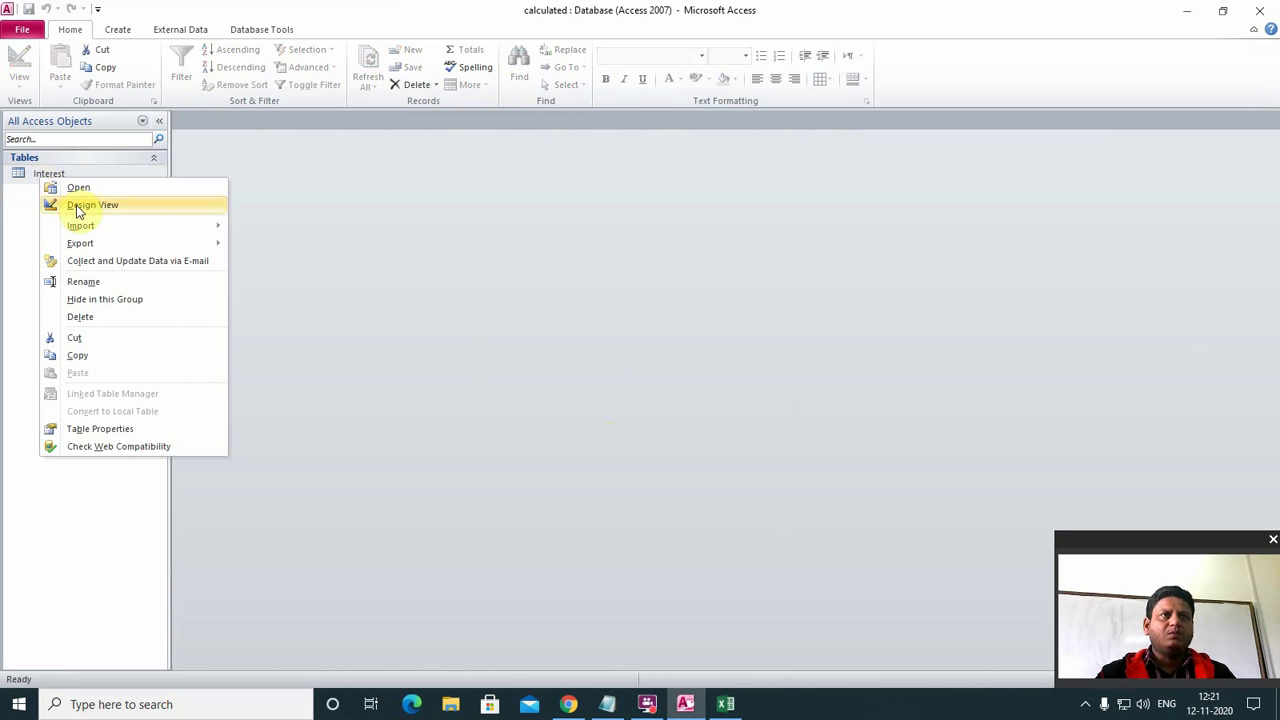
{"action": "left_click", "coordinate": [76, 204]}
{"action": "left_click", "coordinate": [643, 415]}
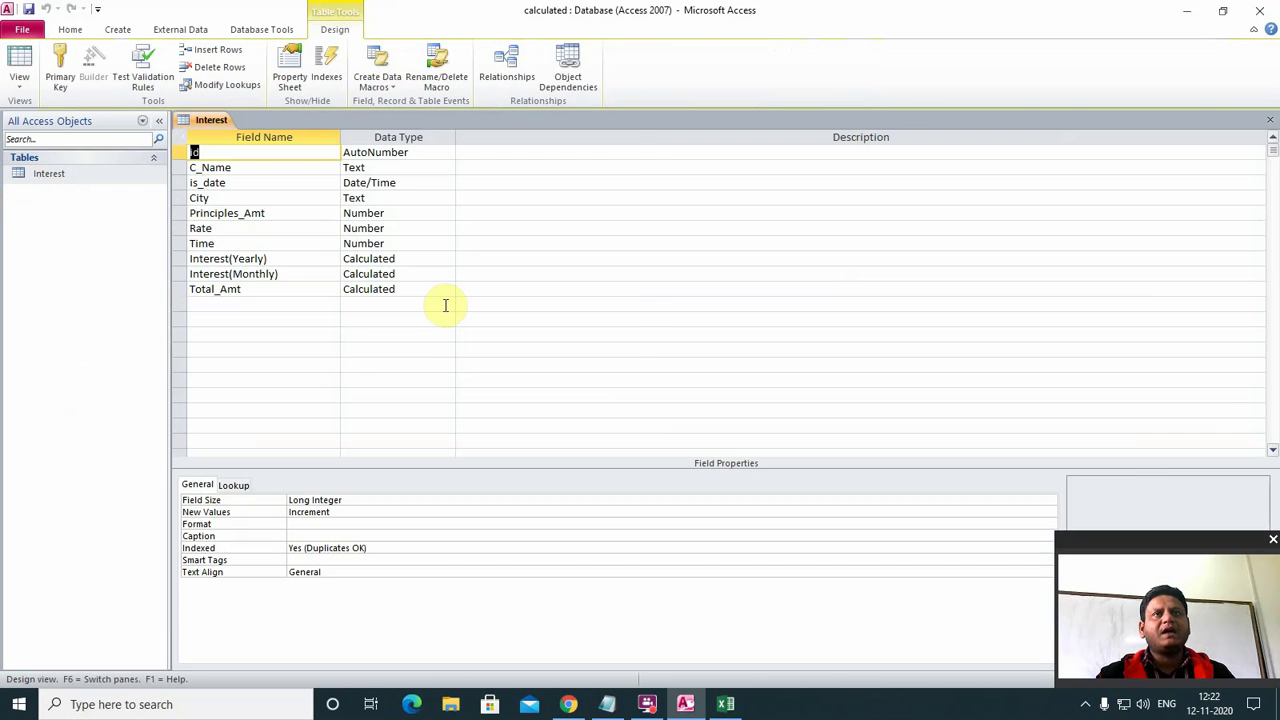
{"action": "left_click", "coordinate": [281, 273]}
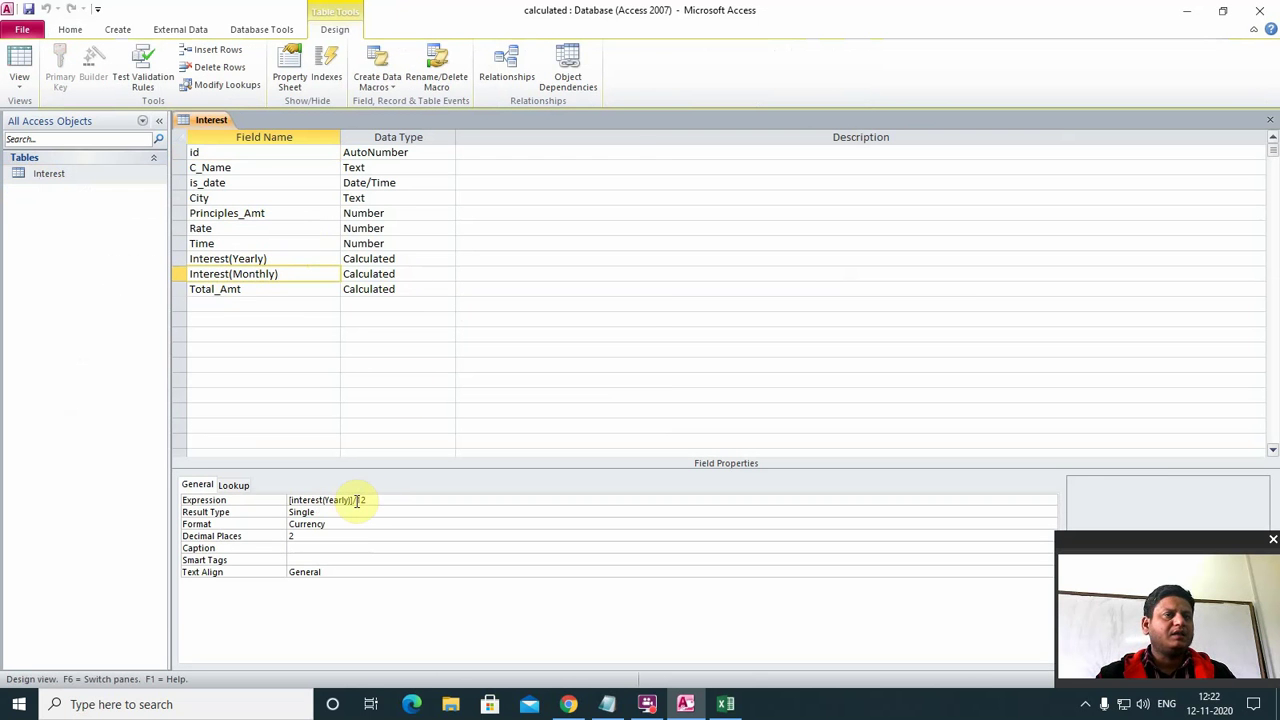
Permanently delete the Interest(Monthly) field from the Interest table's design.
{"action": "left_click", "coordinate": [217, 243]}
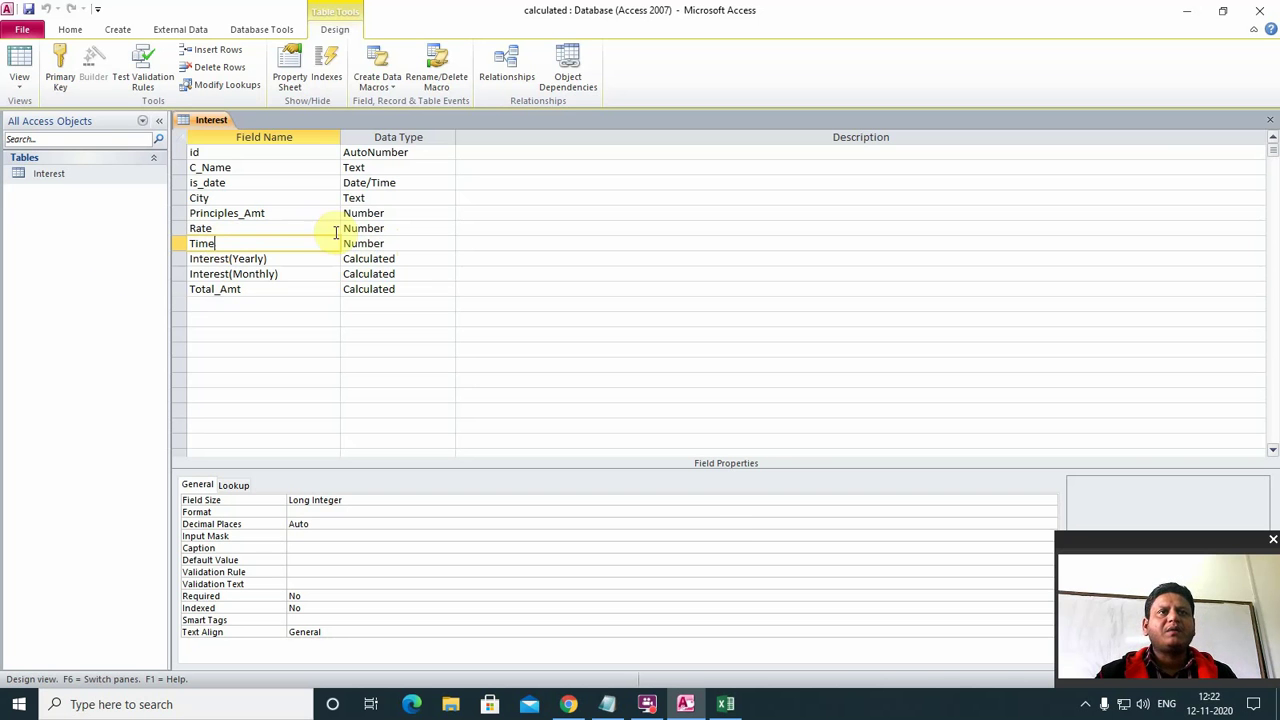
{"action": "left_click", "coordinate": [185, 273]}
{"action": "right_click", "coordinate": [185, 273]}
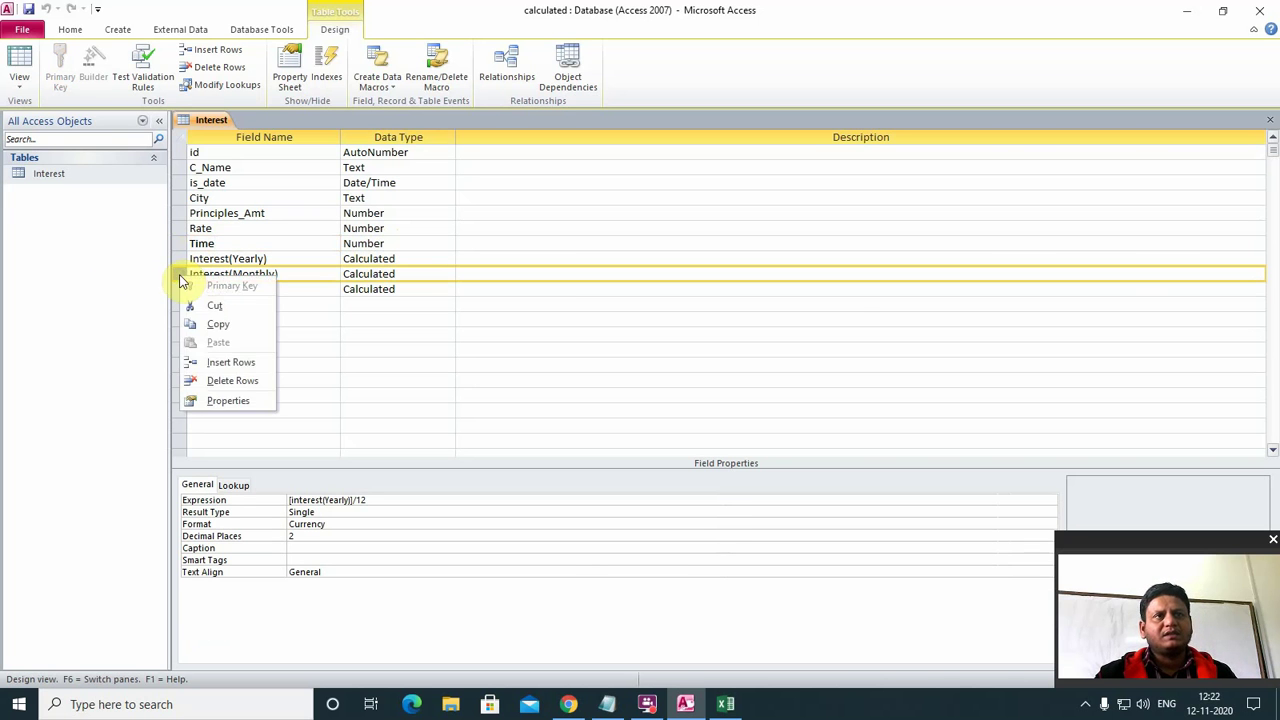
{"action": "left_click", "coordinate": [212, 380]}
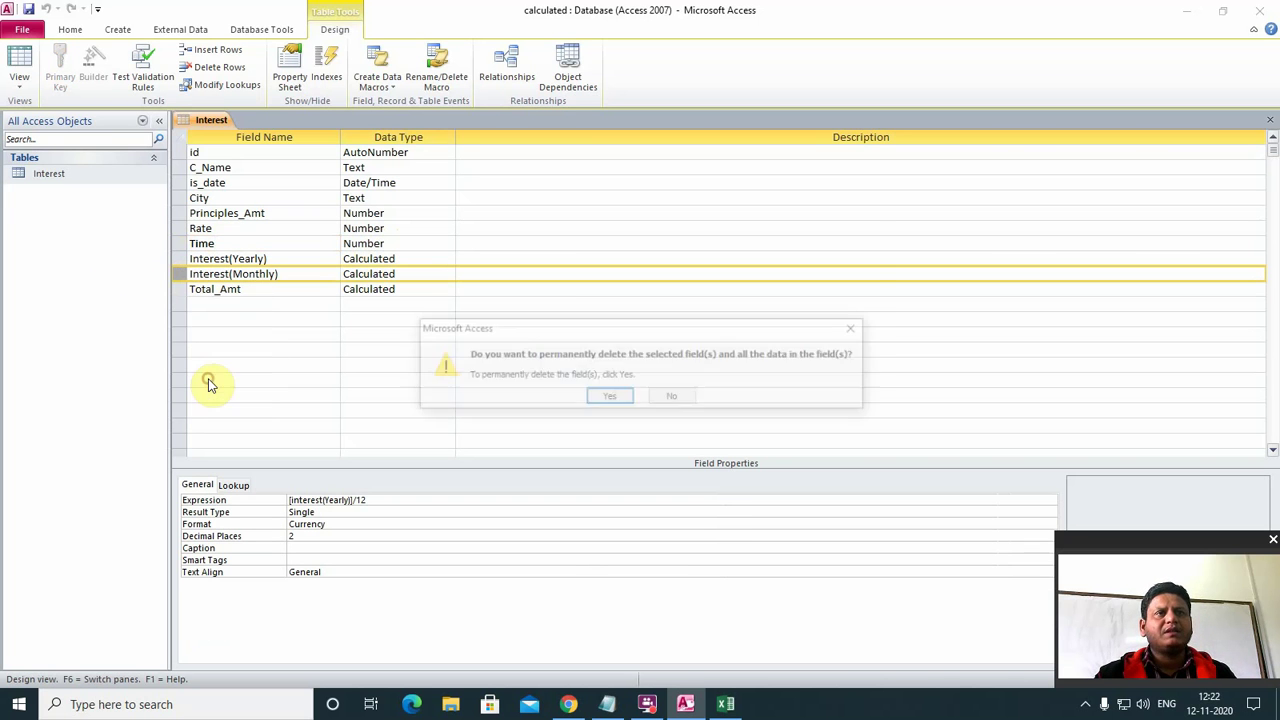
{"action": "left_click", "coordinate": [612, 399]}
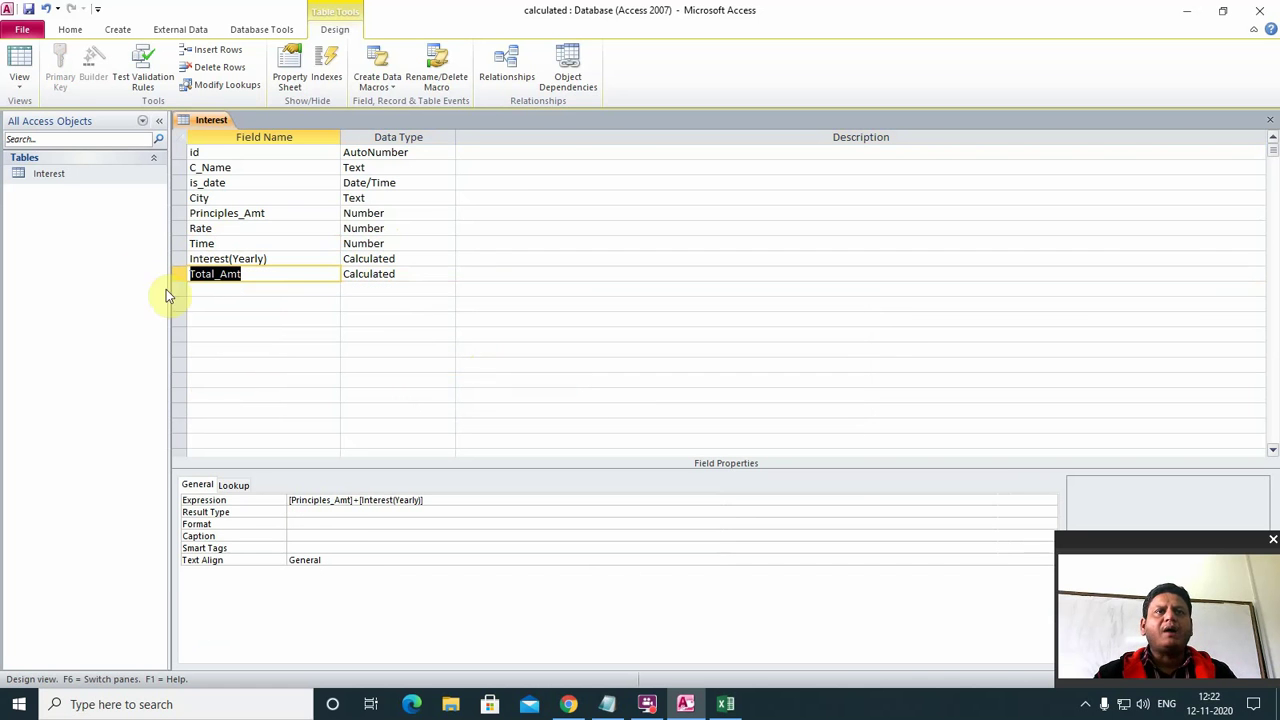
Close the Interest table, saving its design changes, and reopen it as a datasheet.
{"action": "left_click", "coordinate": [1270, 120]}
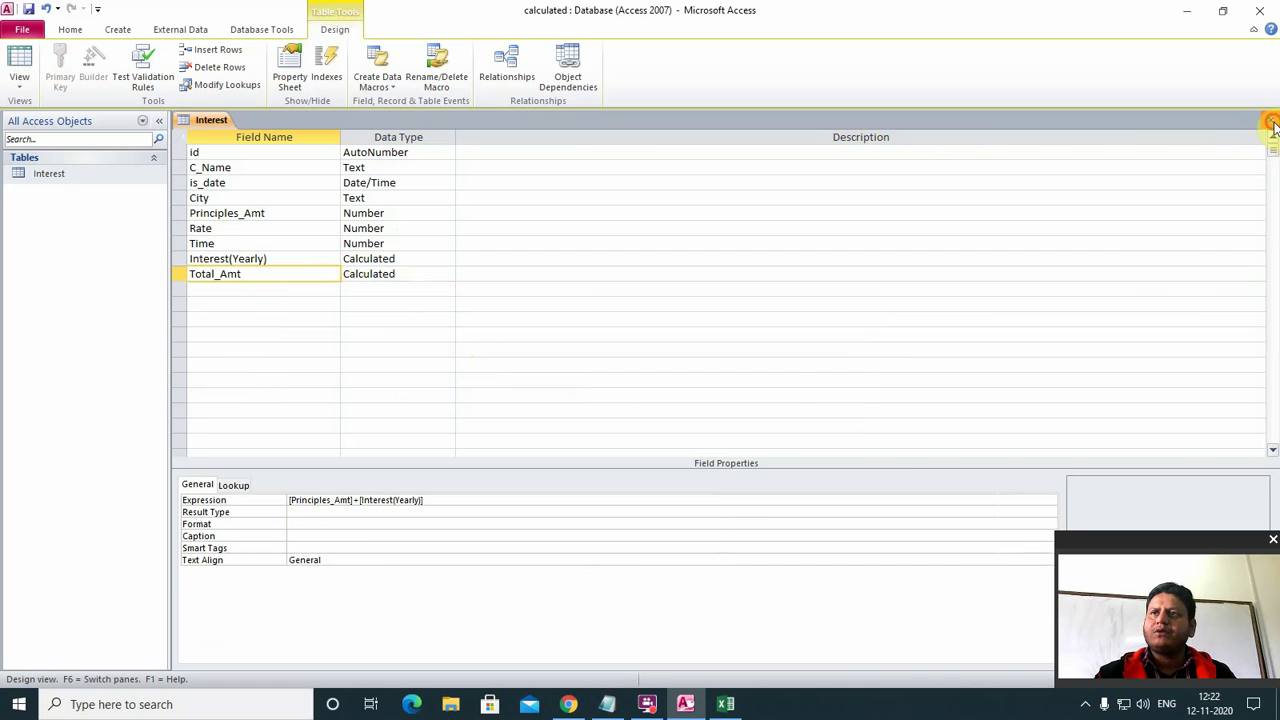
{"action": "left_click", "coordinate": [578, 393]}
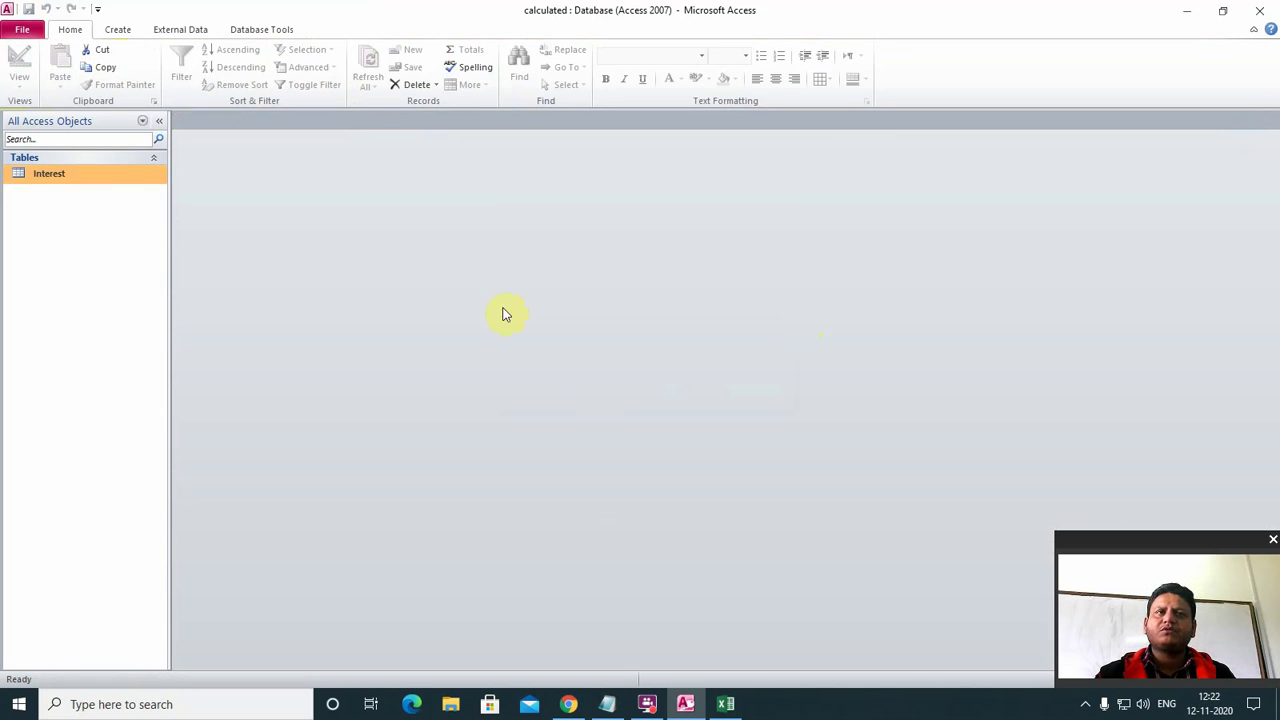
{"action": "double_click", "coordinate": [52, 178]}
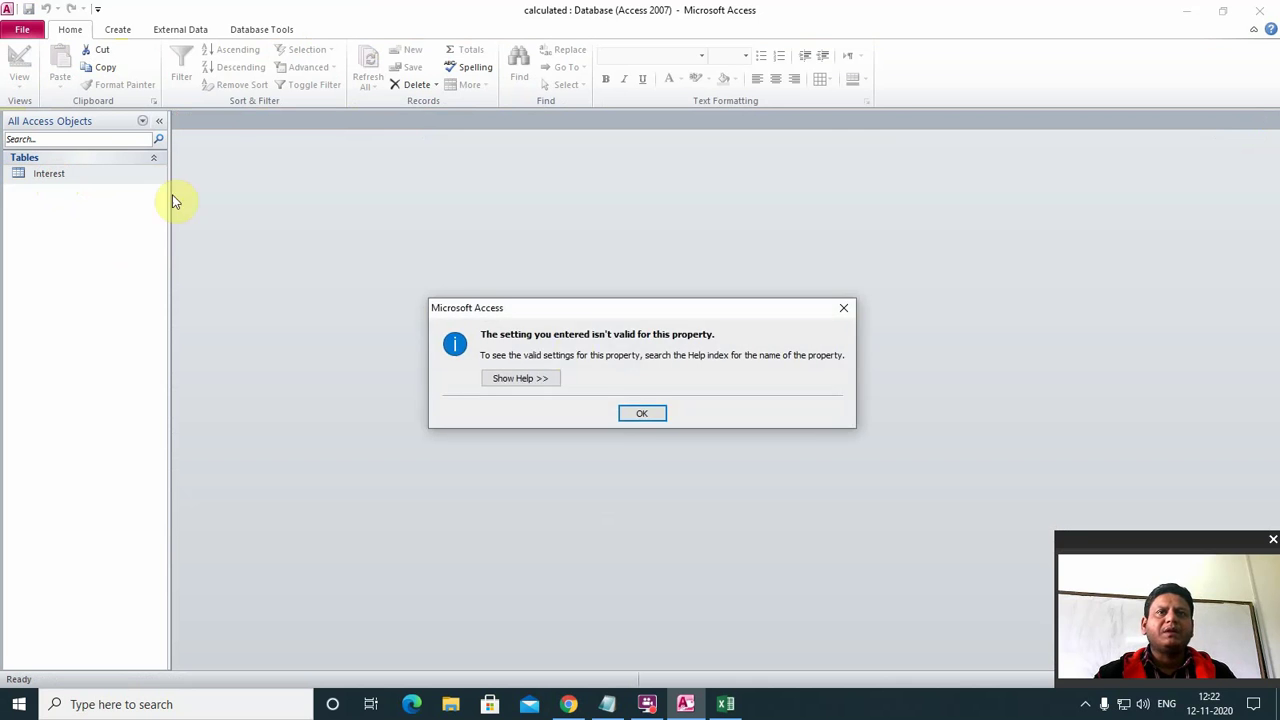
{"action": "left_click", "coordinate": [637, 411]}
{"action": "left_click", "coordinate": [647, 413]}
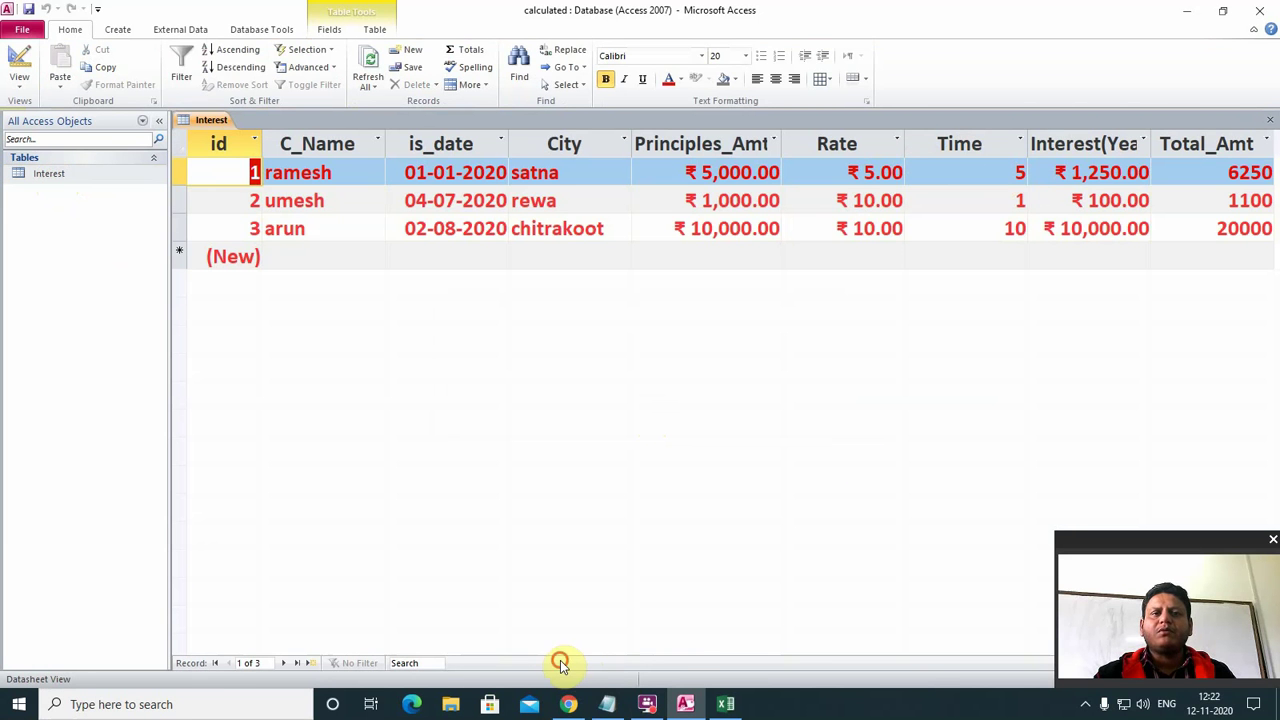
Check the first record's Time and Interest(Yearly) values in the datasheet.
{"action": "left_click", "coordinate": [963, 175]}
{"action": "left_click_drag", "start_coordinate": [1008, 171], "coordinate": [1035, 173]}
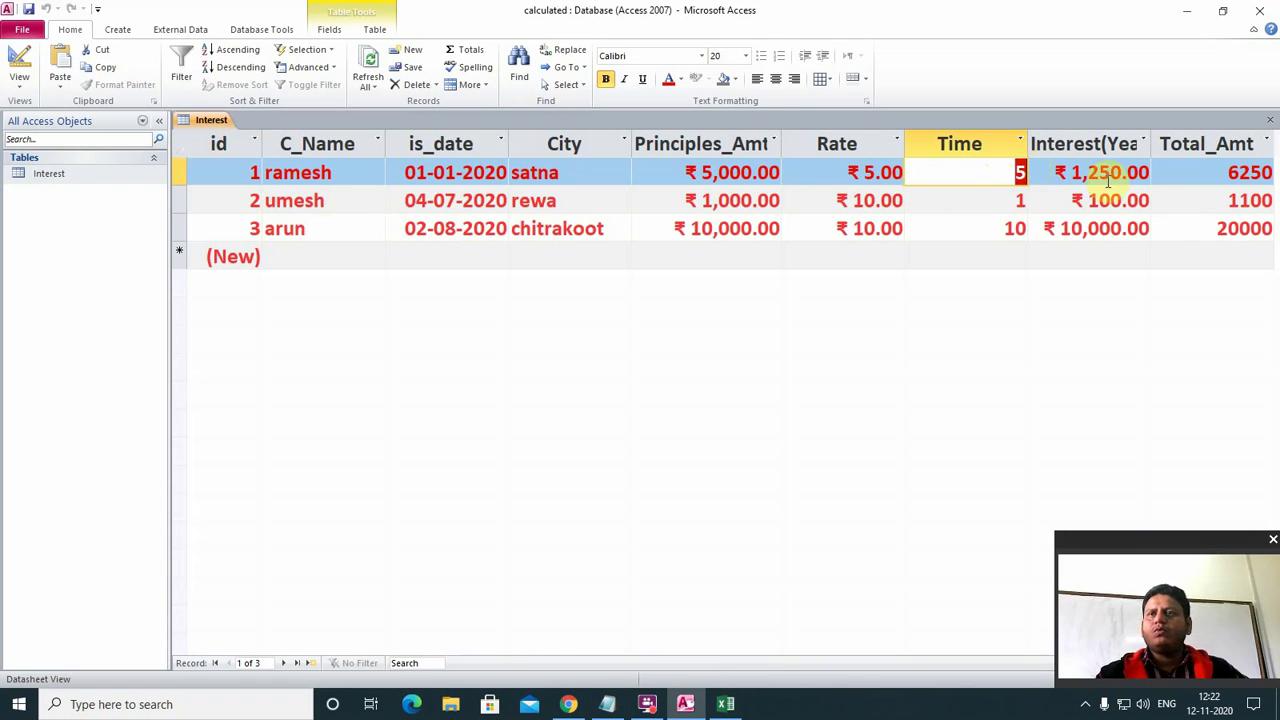
{"action": "left_click", "coordinate": [1067, 172]}
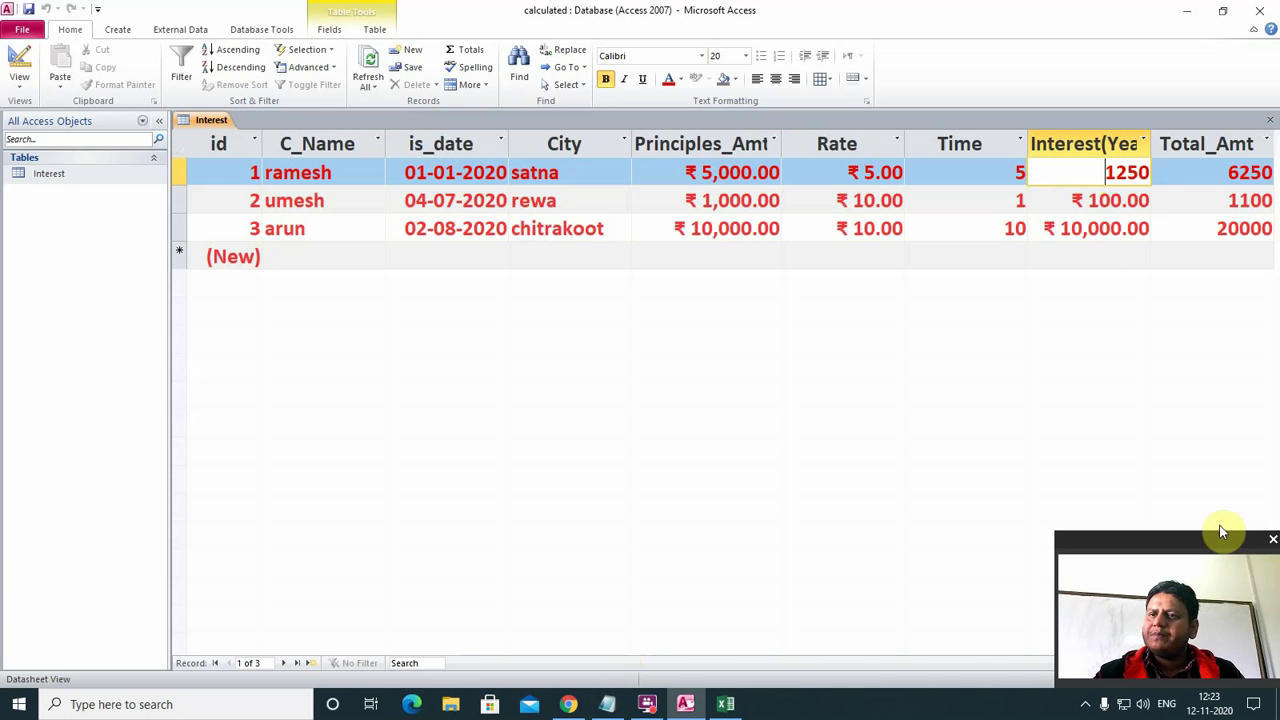
{"action": "left_click_drag", "start_coordinate": [1169, 550], "coordinate": [137, 514]}
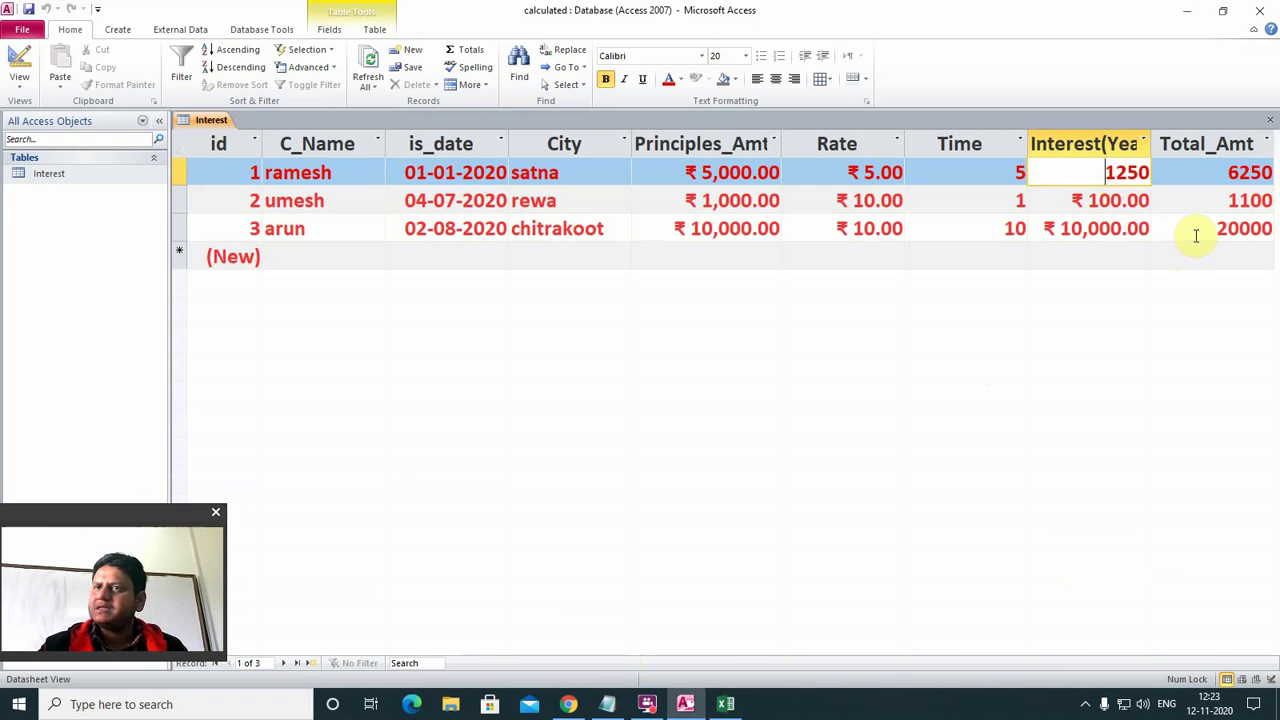
Widen the Interest(Yearly) column to show its full heading and narrow the Time column slightly.
{"action": "left_click", "coordinate": [1194, 234]}
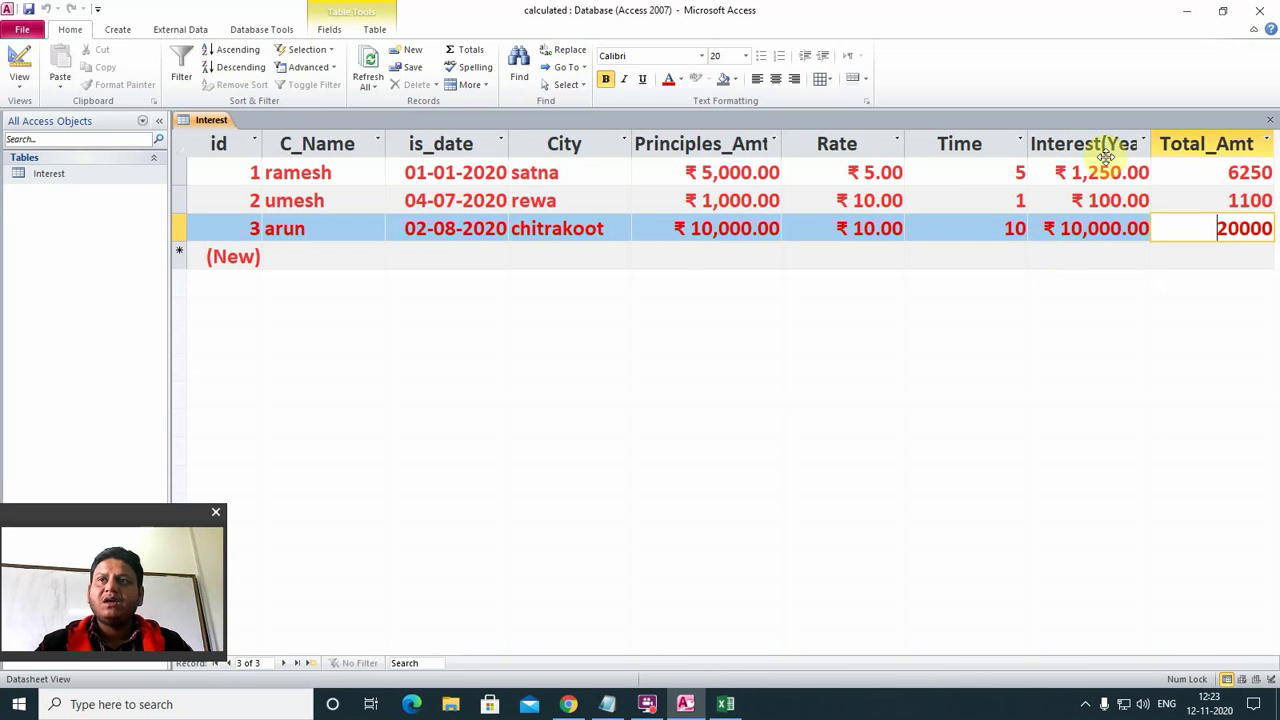
{"action": "left_click_drag", "start_coordinate": [1153, 140], "coordinate": [1197, 135]}
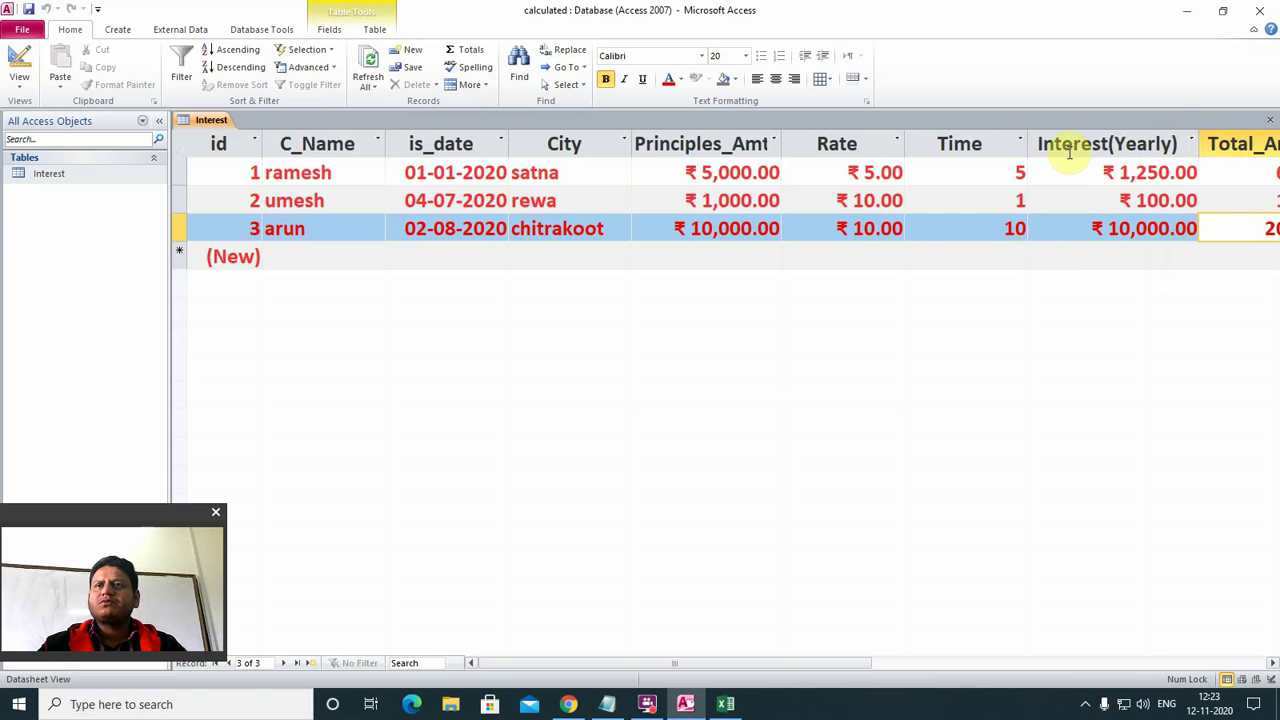
{"action": "left_click_drag", "start_coordinate": [1004, 143], "coordinate": [995, 143]}
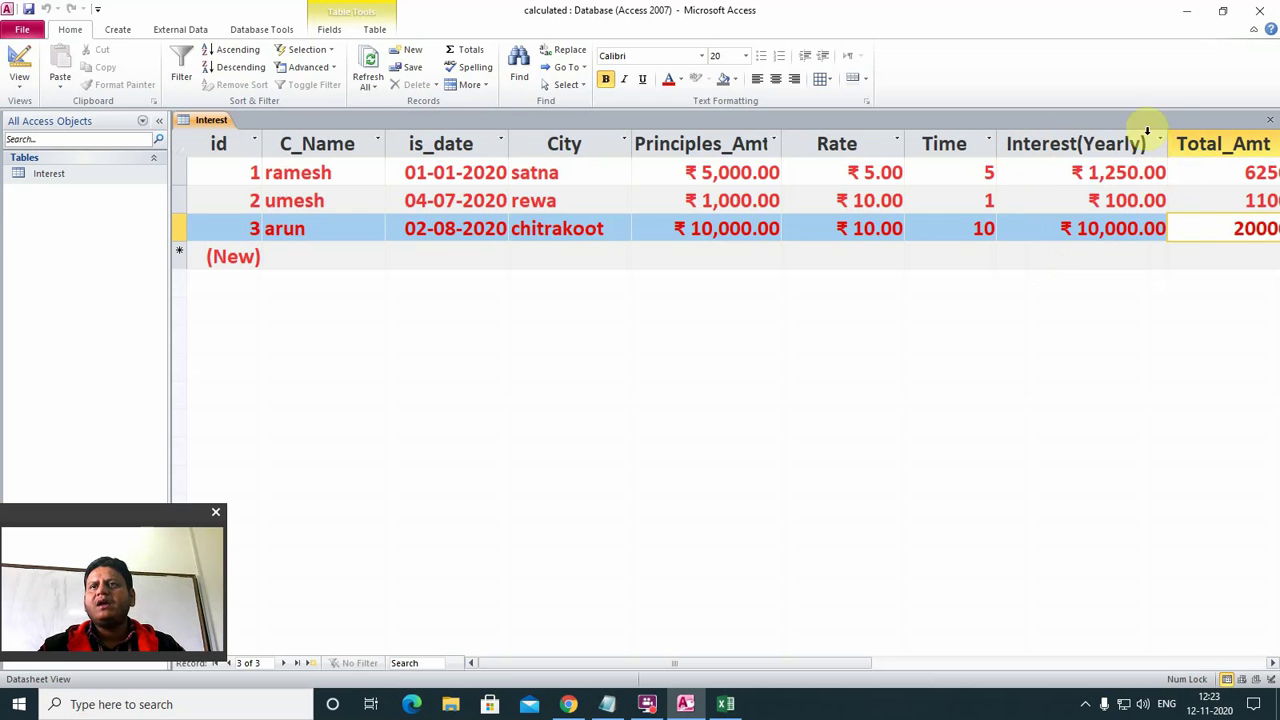
Review the first record's Principles_Amt, Rate, Time, Interest(Yearly) and Total_Amt values one after another.
{"action": "mouse_move", "coordinate": [823, 663]}
{"action": "left_mouse_down"}
{"action": "mouse_move", "coordinate": [873, 663]}
{"action": "mouse_move", "coordinate": [828, 660]}
{"action": "left_mouse_up"}
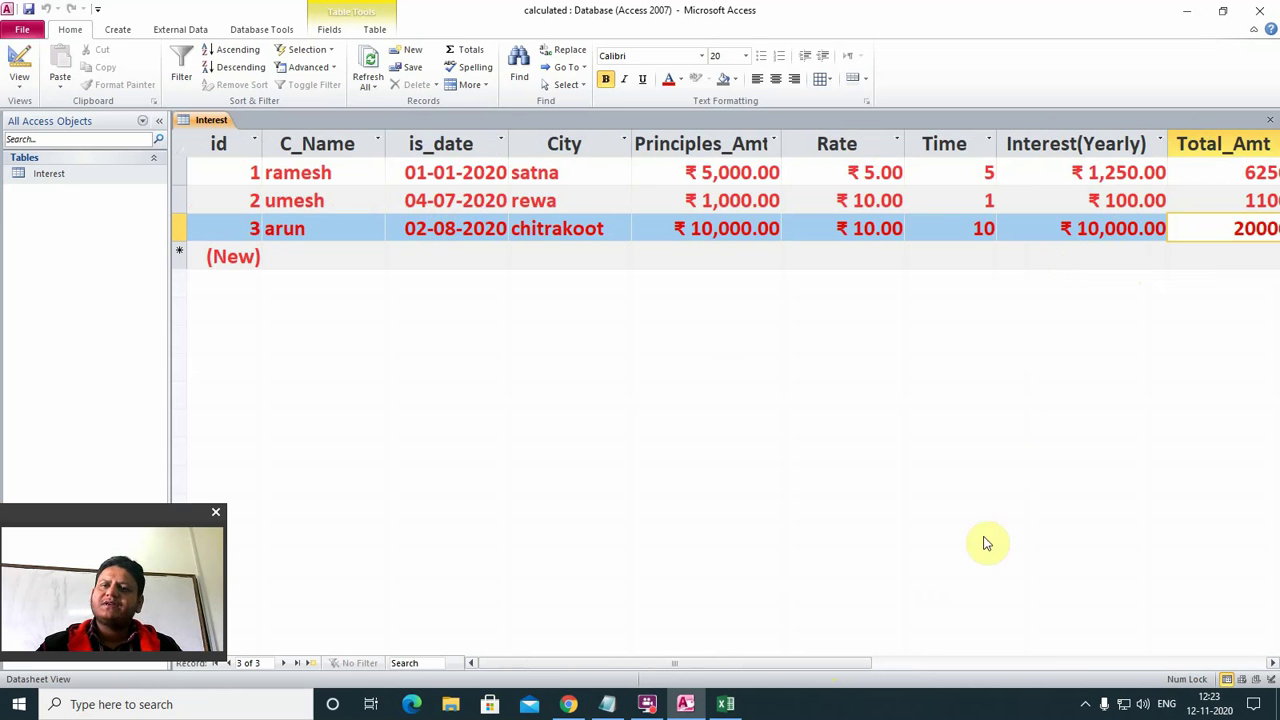
{"action": "left_click_drag", "start_coordinate": [770, 668], "coordinate": [673, 664]}
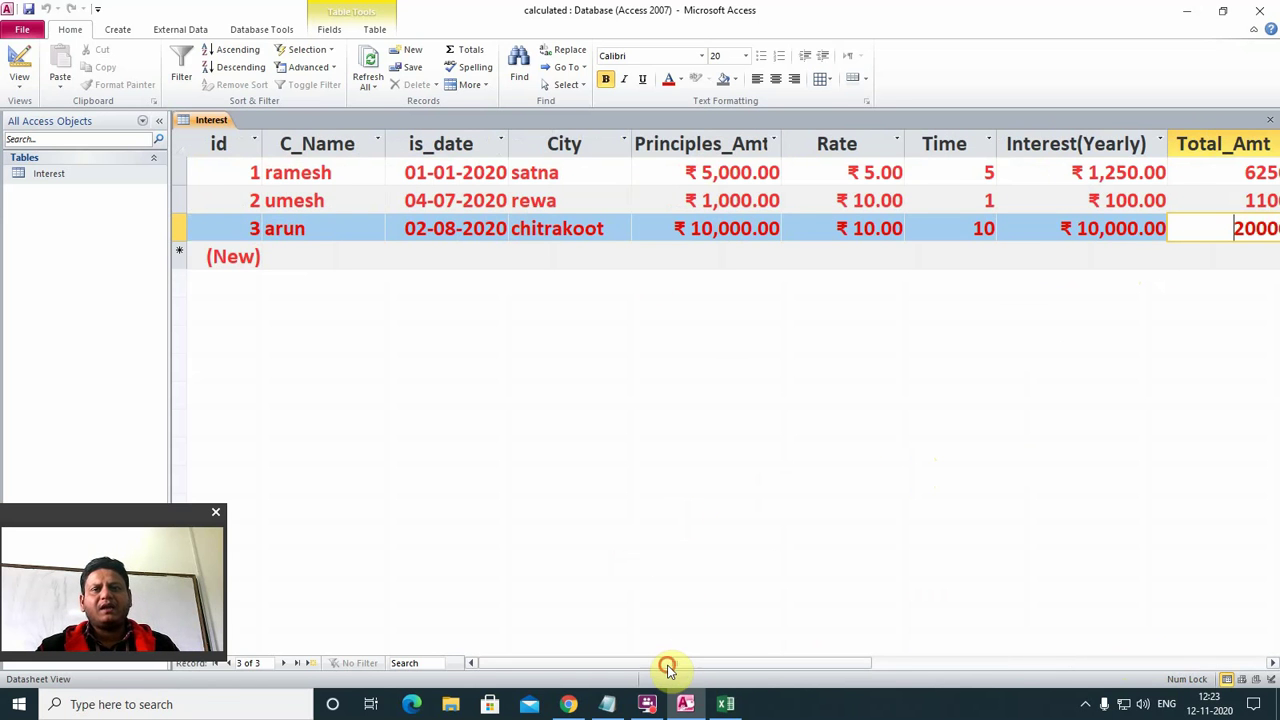
{"action": "left_click_drag", "start_coordinate": [667, 666], "coordinate": [771, 665]}
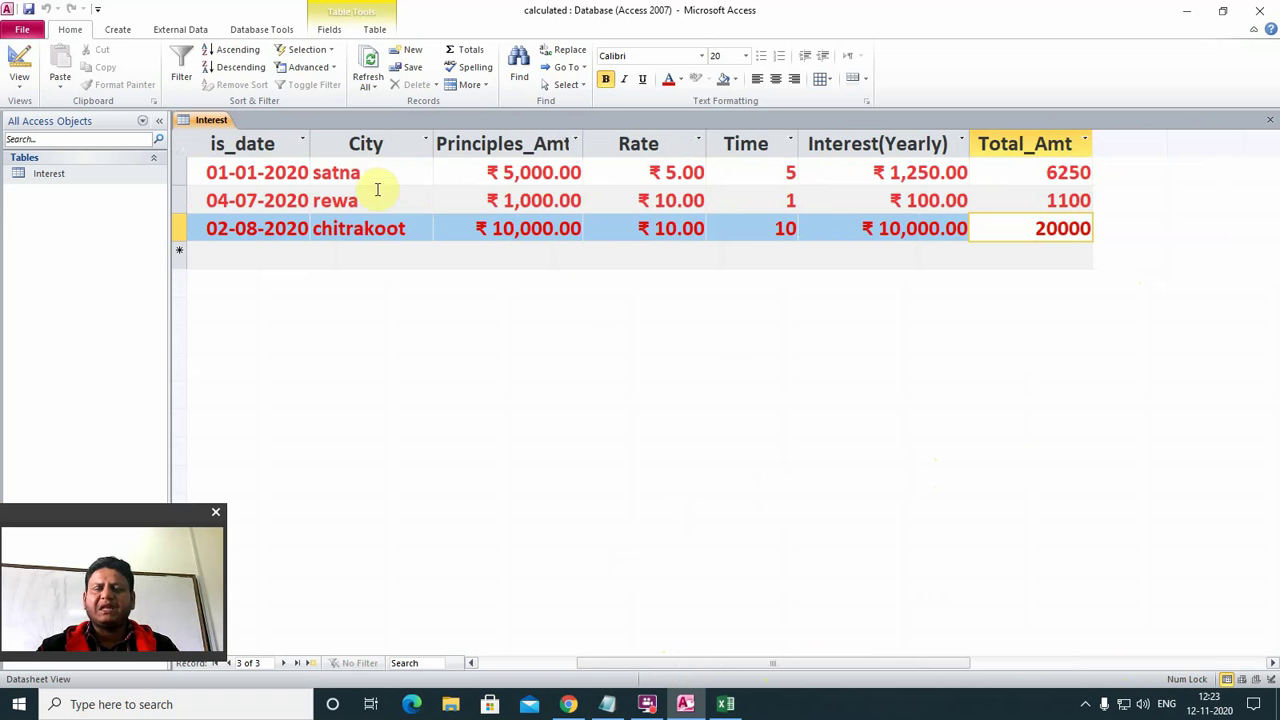
{"action": "left_click", "coordinate": [493, 170]}
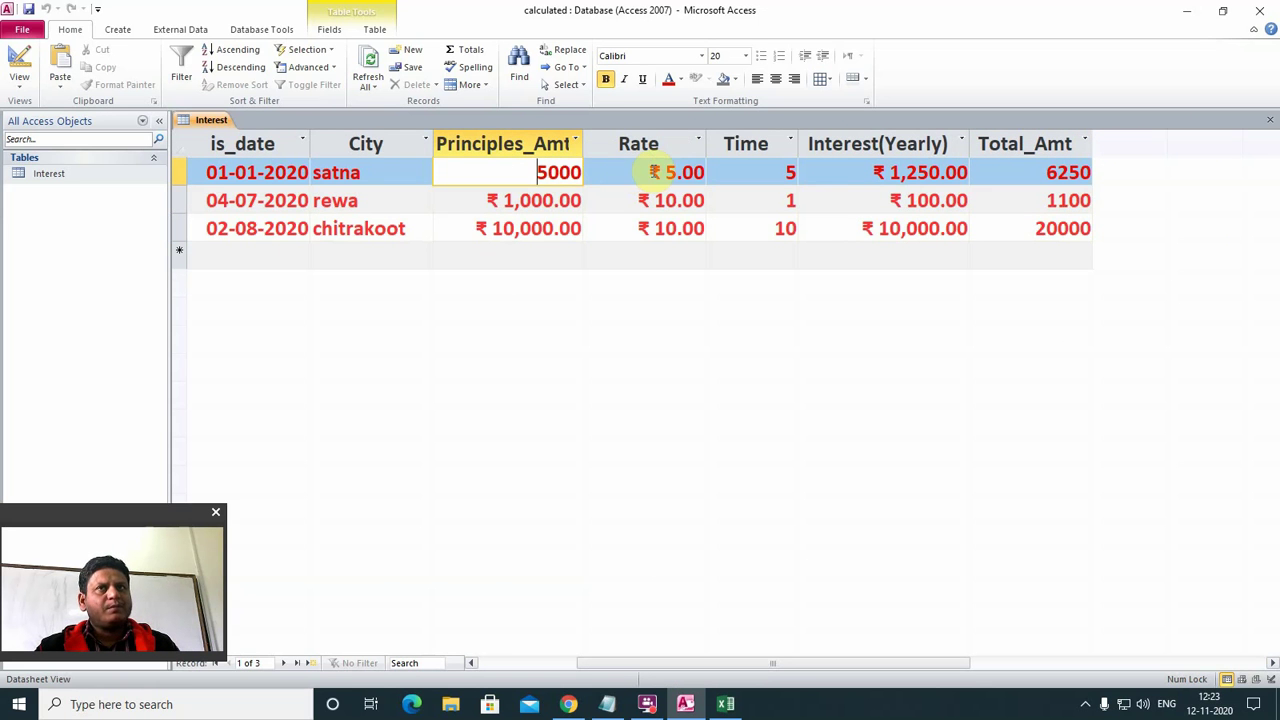
{"action": "left_click", "coordinate": [657, 172]}
{"action": "left_click", "coordinate": [771, 172]}
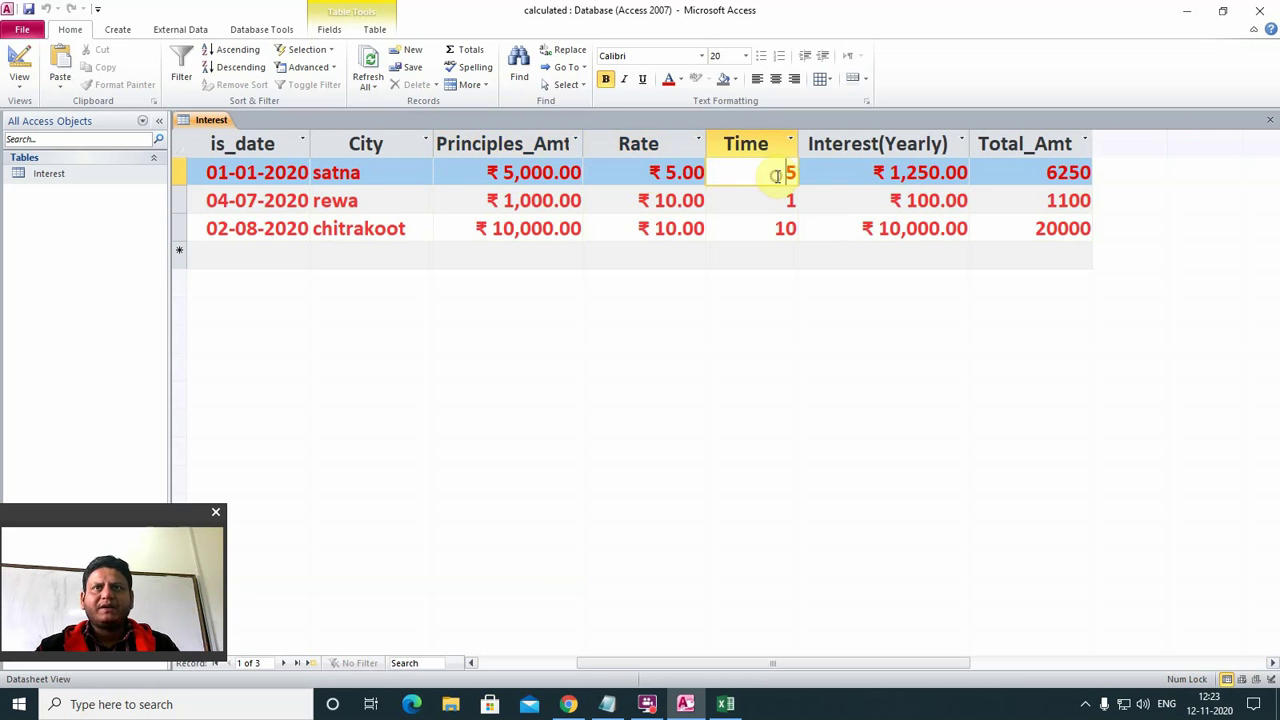
{"action": "left_click", "coordinate": [871, 170]}
{"action": "left_click_drag", "start_coordinate": [982, 174], "coordinate": [1137, 171]}
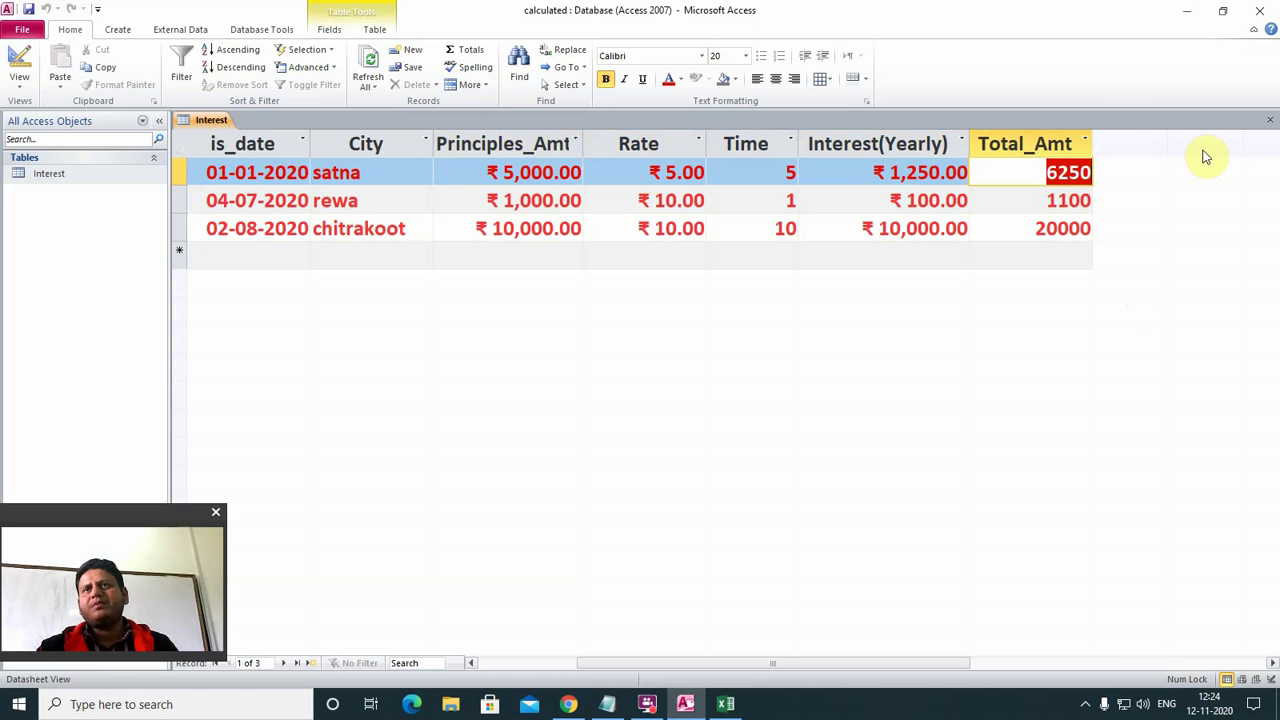
Close the Interest table, saving its layout changes, and reopen it in Design View.
{"action": "left_click", "coordinate": [1268, 121]}
{"action": "left_click", "coordinate": [585, 392]}
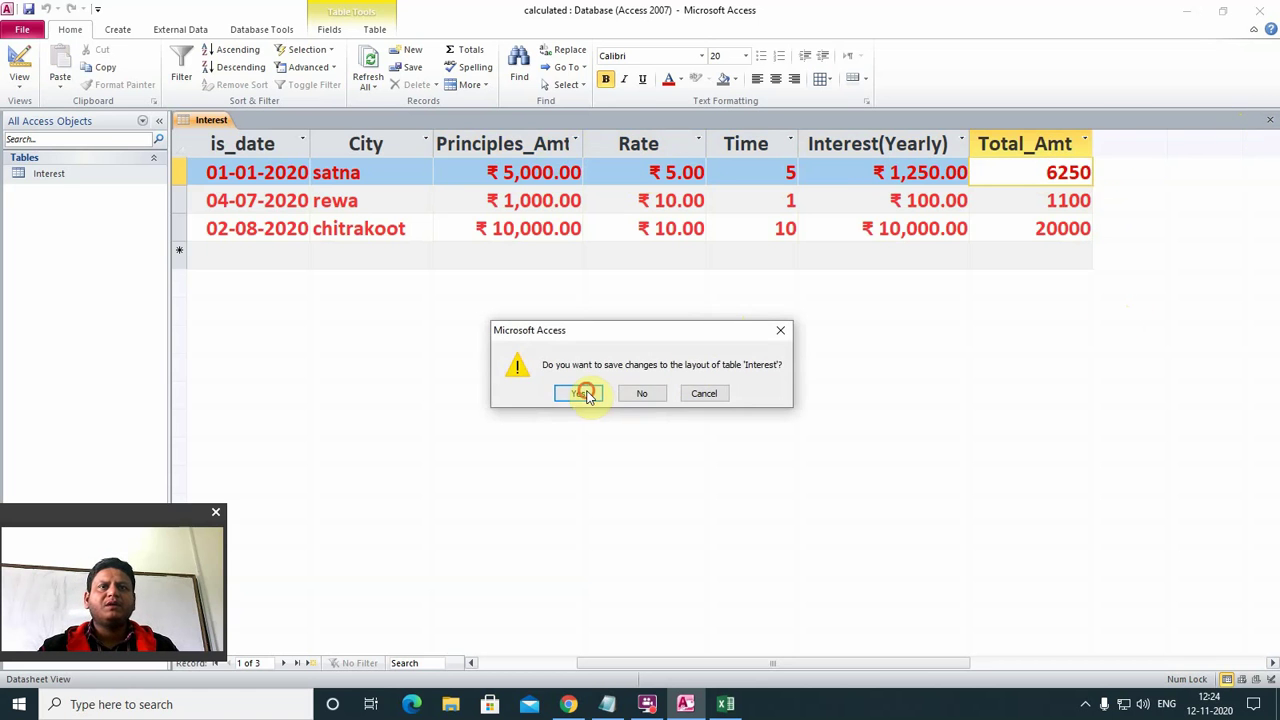
{"action": "left_click", "coordinate": [66, 180]}
{"action": "right_click", "coordinate": [68, 184]}
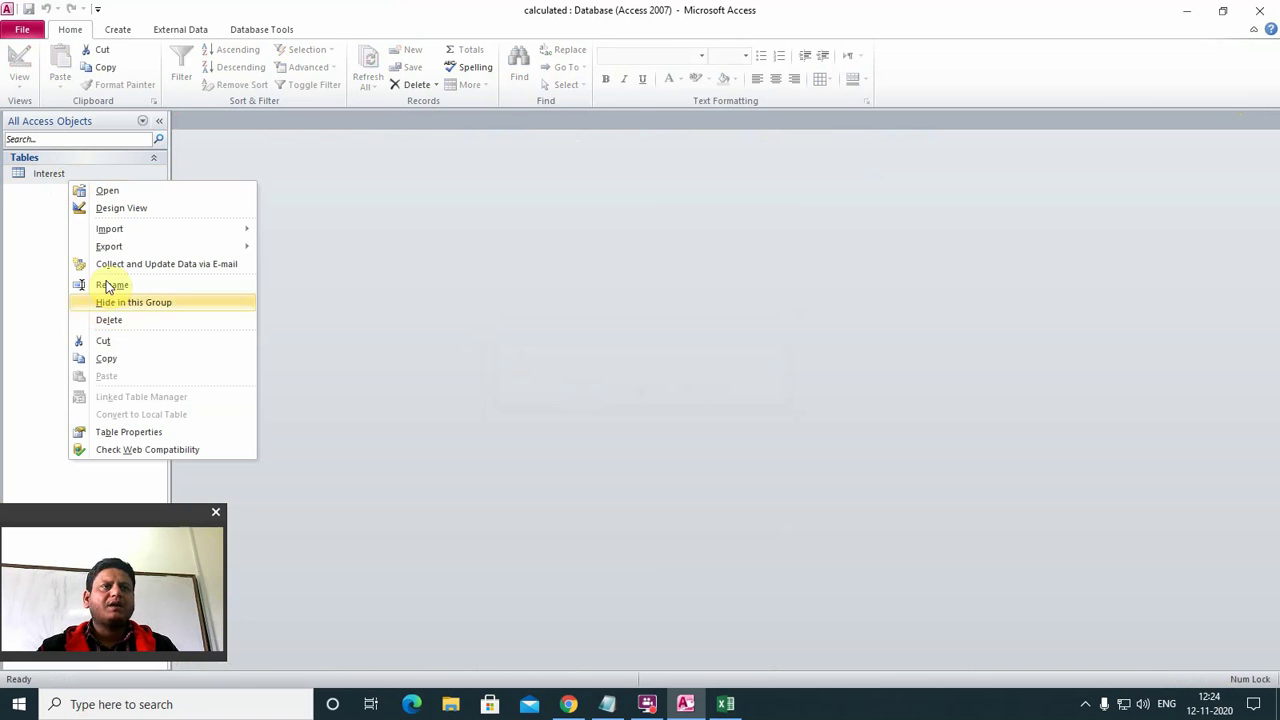
{"action": "left_click", "coordinate": [120, 207]}
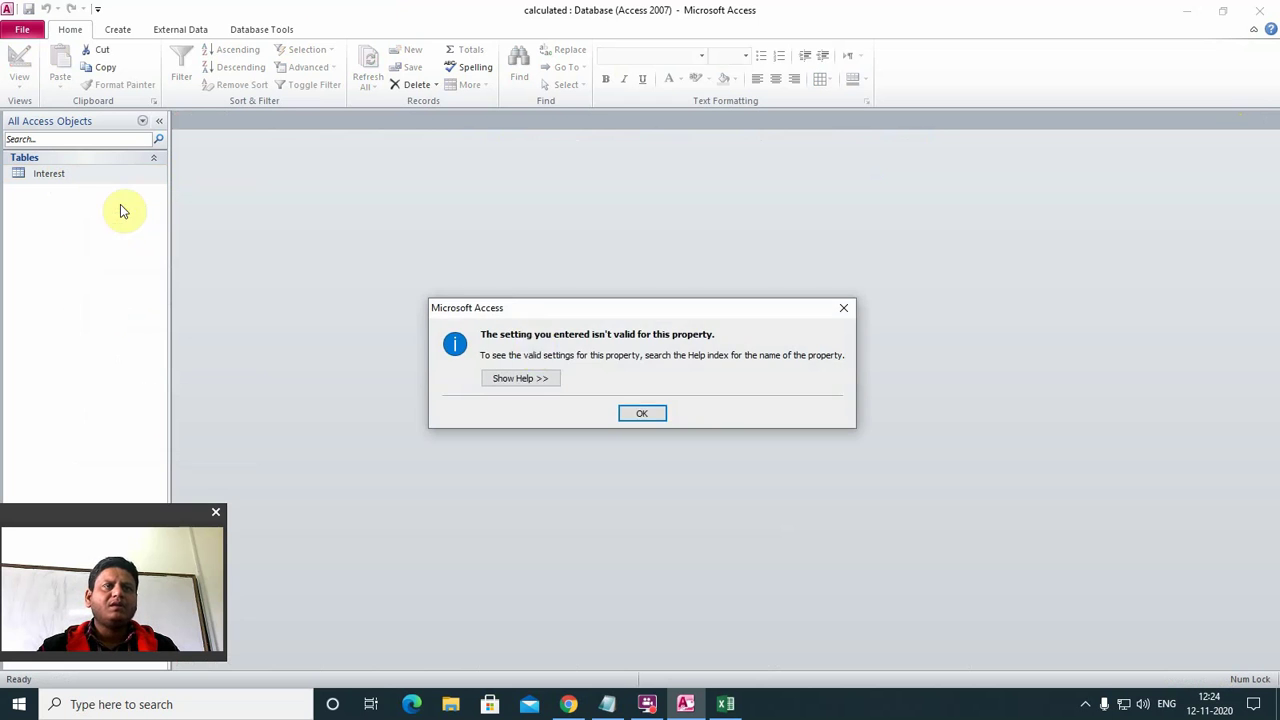
{"action": "left_click", "coordinate": [631, 415]}
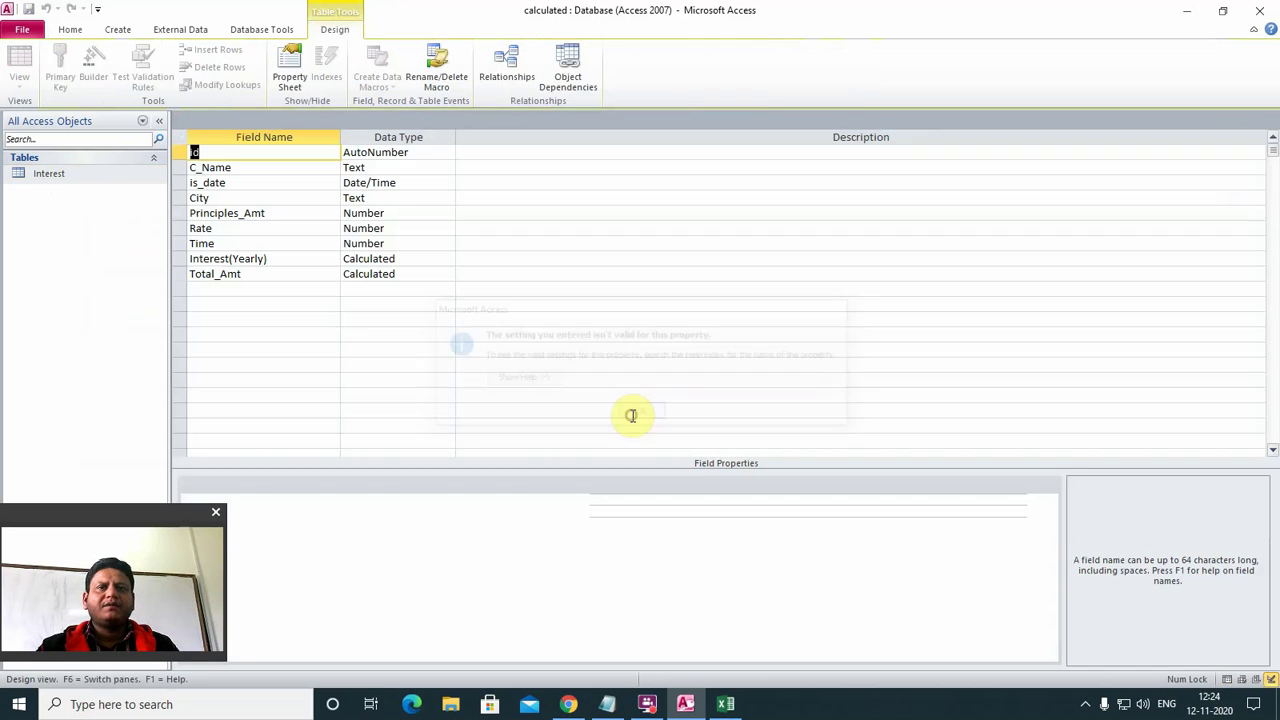
Set the Format property of the calculated Total_Amt field to Currency.
{"action": "left_click", "coordinate": [284, 277]}
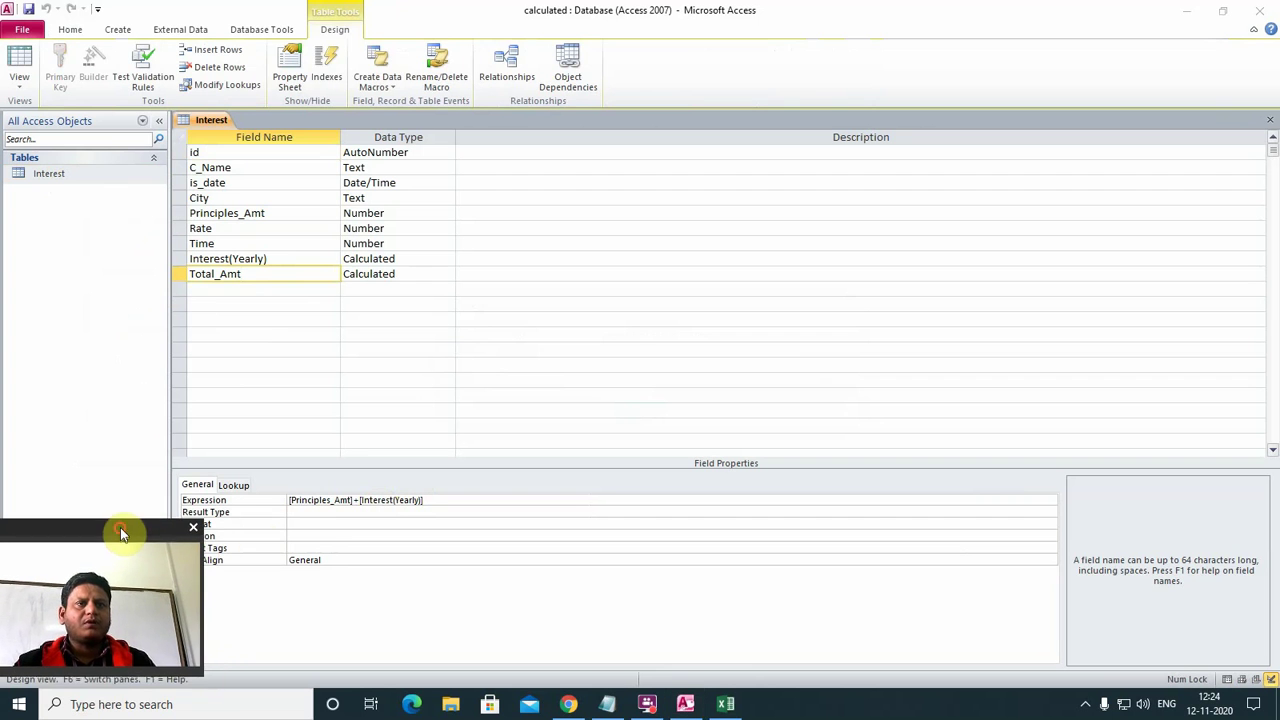
{"action": "left_click", "coordinate": [309, 522]}
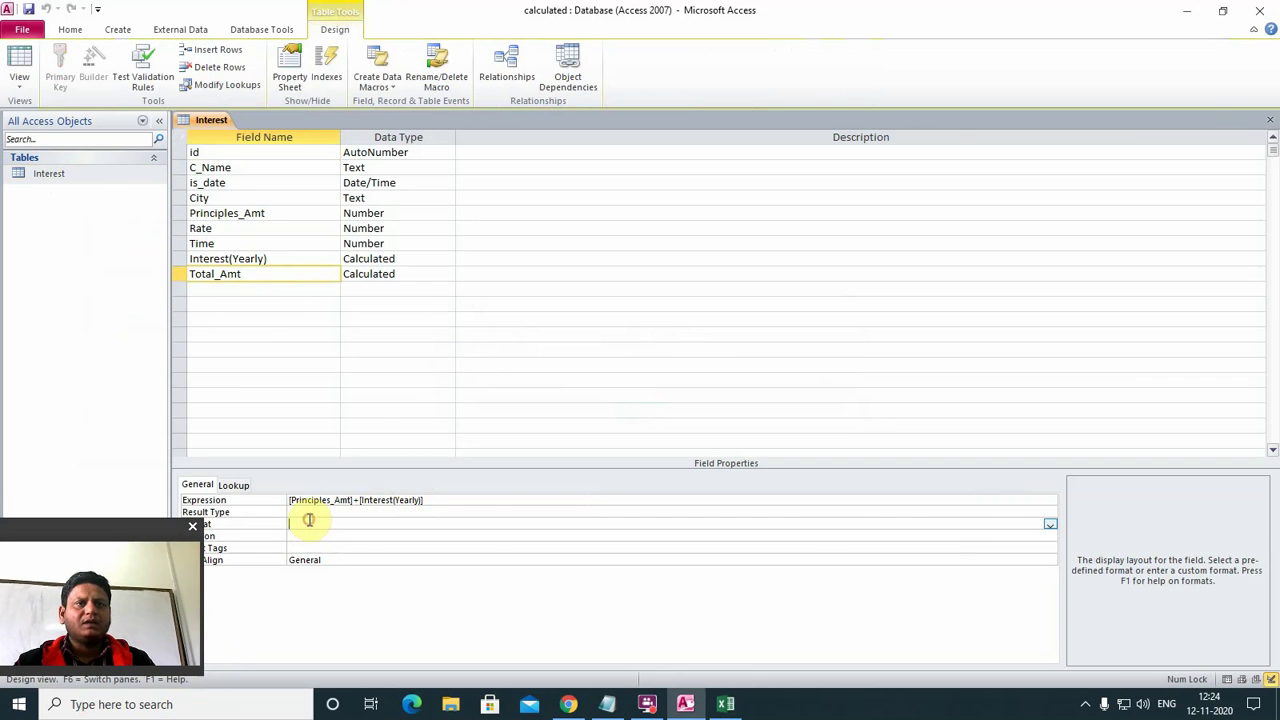
{"action": "left_click", "coordinate": [1050, 524]}
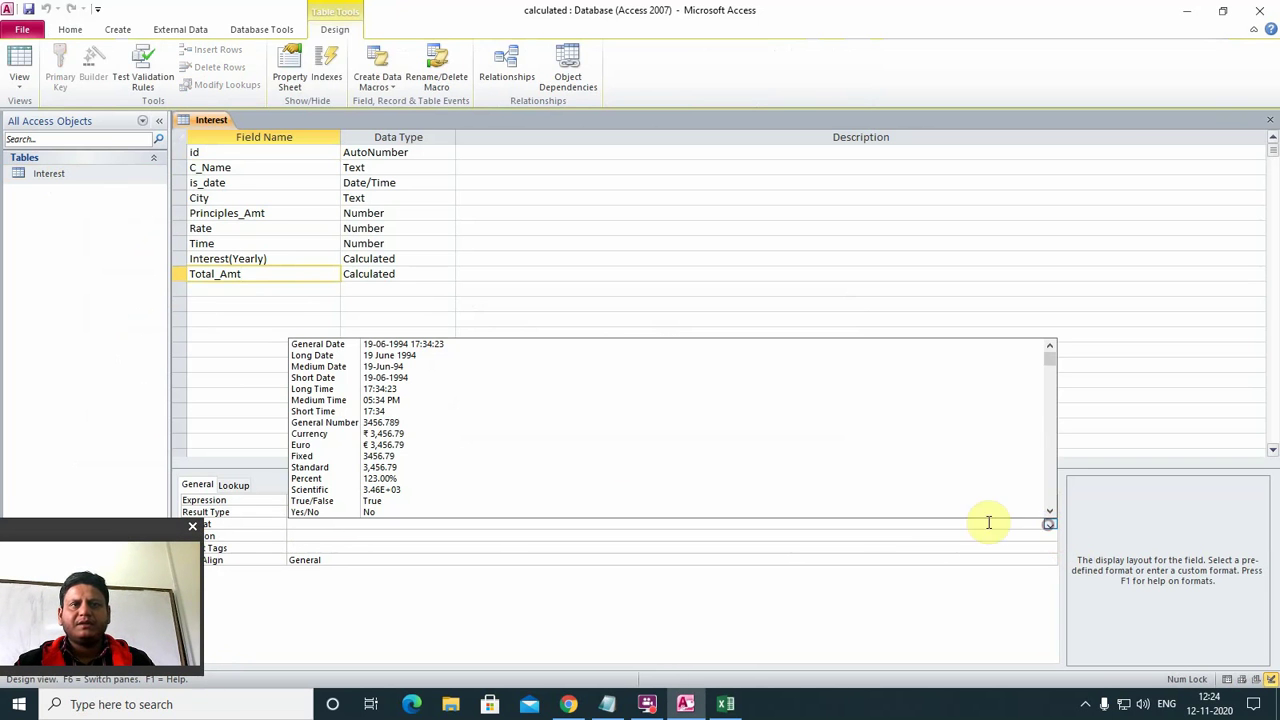
{"action": "left_click", "coordinate": [452, 434]}
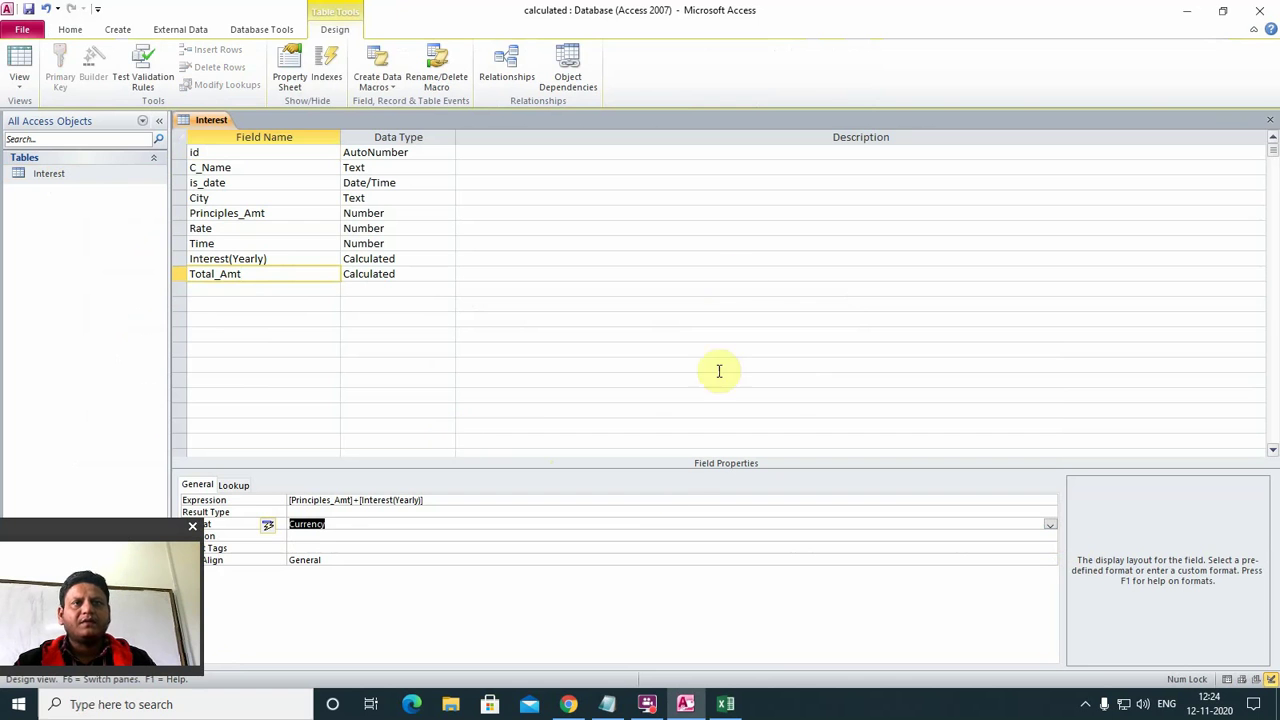
Save the design changes while closing the Interest table, and open its datasheet again.
{"action": "left_click", "coordinate": [1270, 119]}
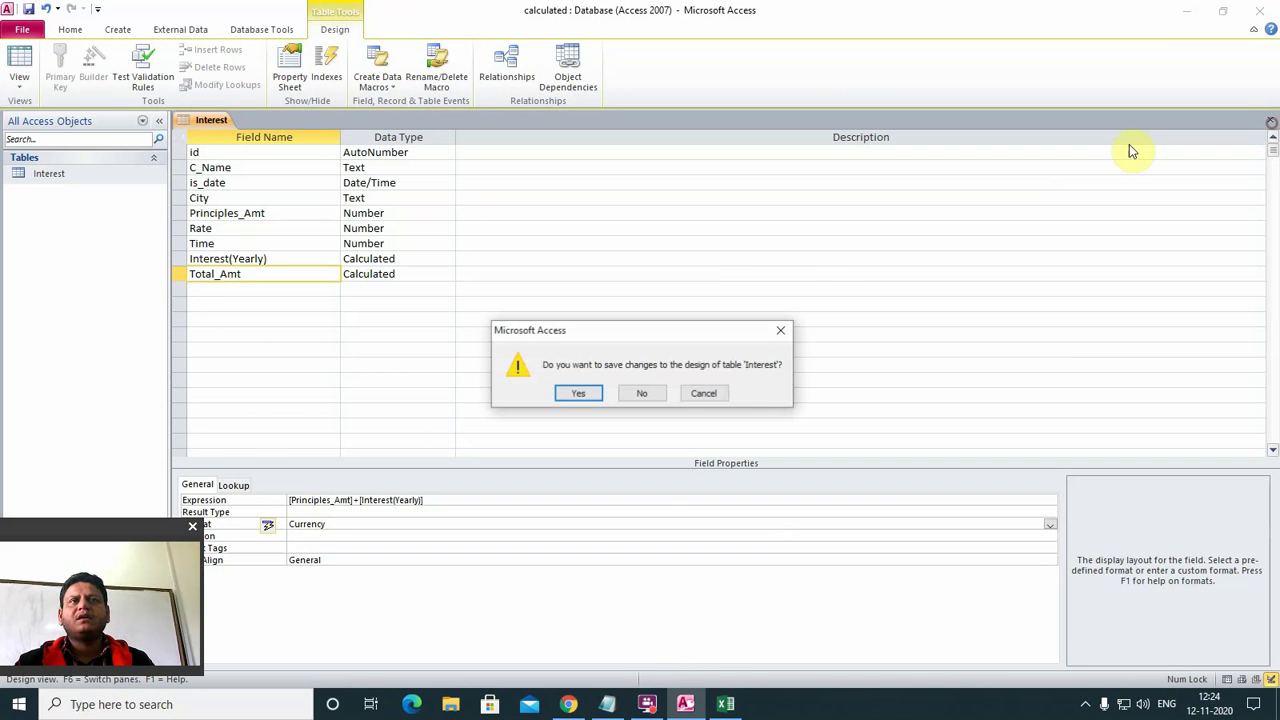
{"action": "left_click", "coordinate": [588, 391]}
{"action": "double_click", "coordinate": [92, 175]}
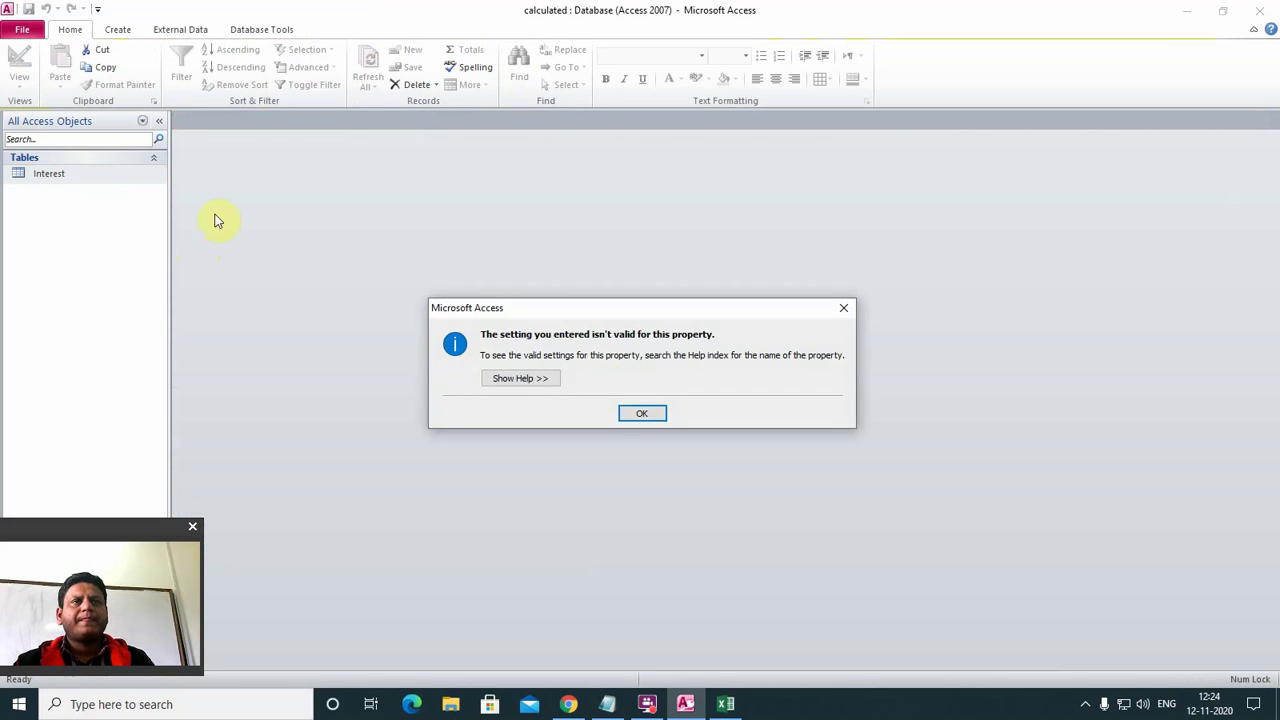
{"action": "left_click", "coordinate": [643, 415]}
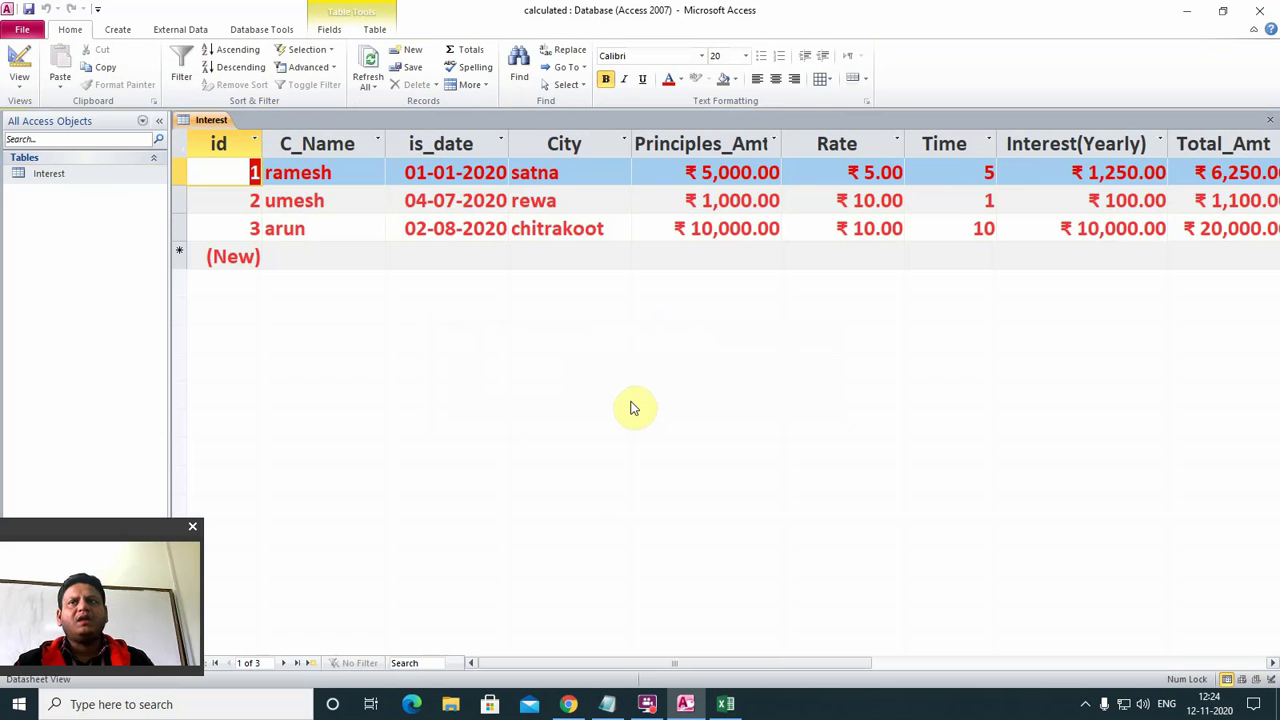
Select the Time value of the first record in the Interest datasheet.
{"action": "left_click_drag", "start_coordinate": [675, 670], "coordinate": [643, 674]}
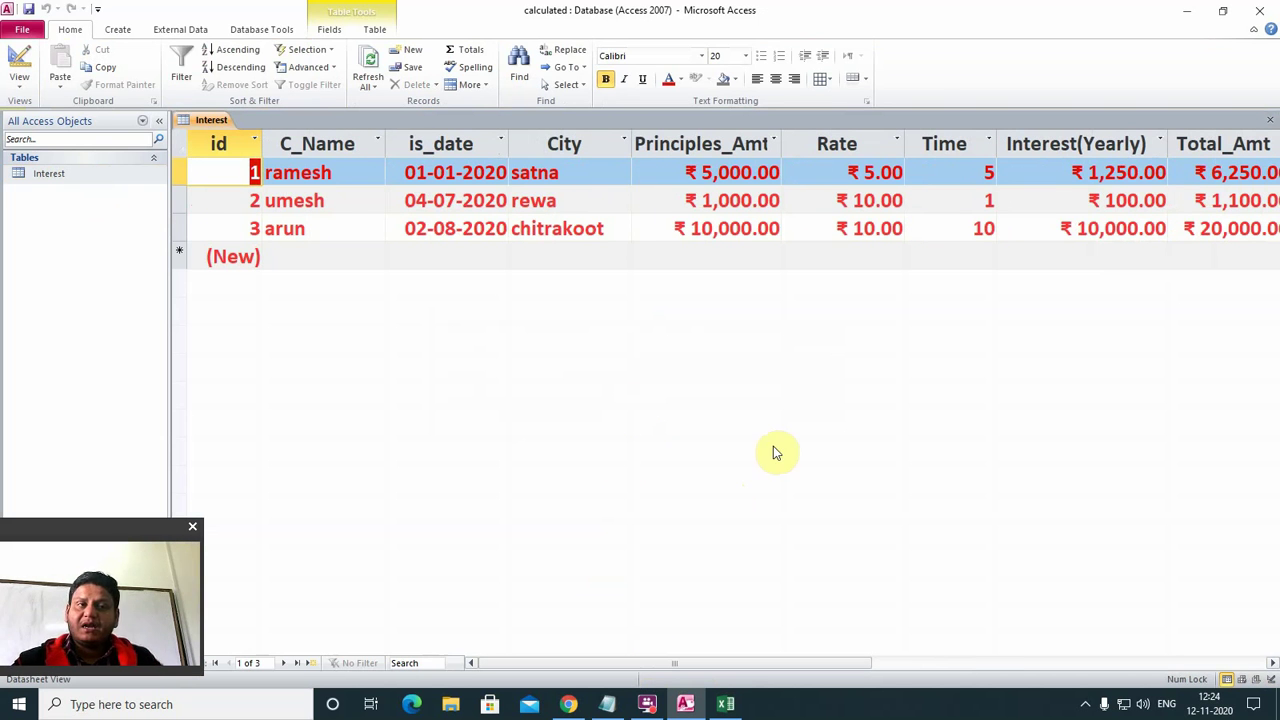
{"action": "left_click_drag", "start_coordinate": [90, 536], "coordinate": [1159, 528]}
{"action": "left_click", "coordinate": [726, 419]}
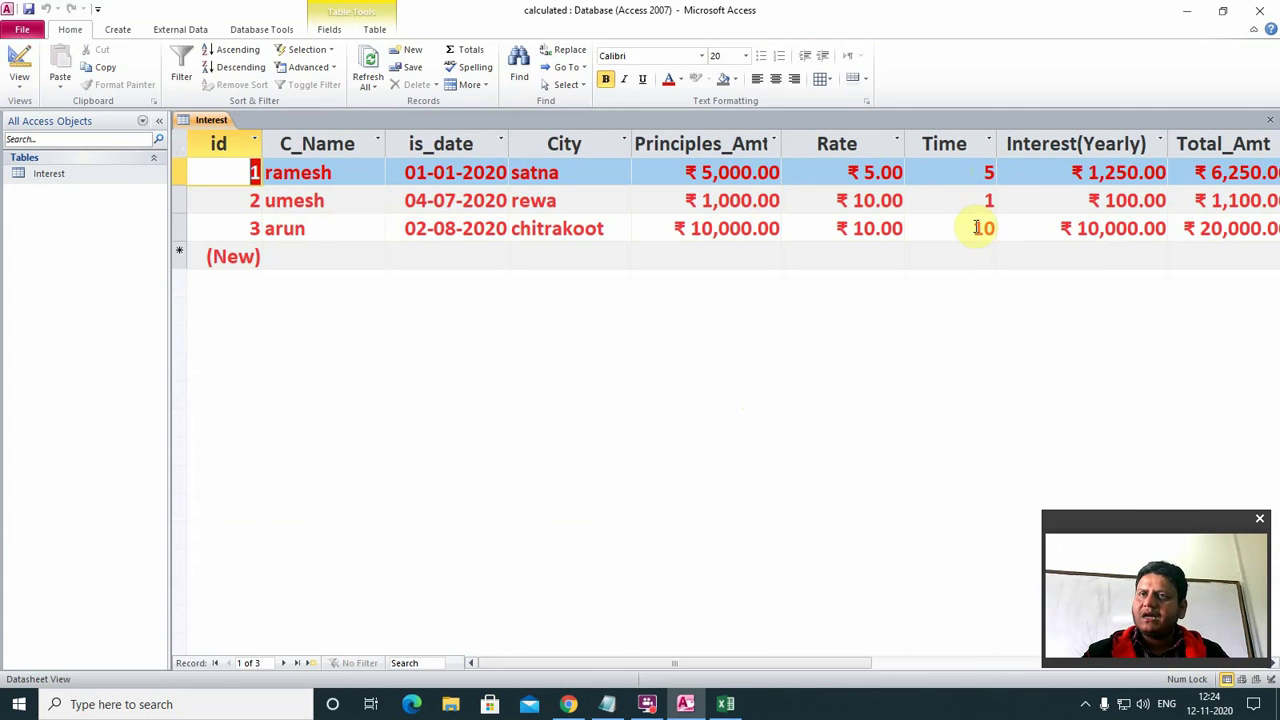
{"action": "left_click", "coordinate": [994, 171]}
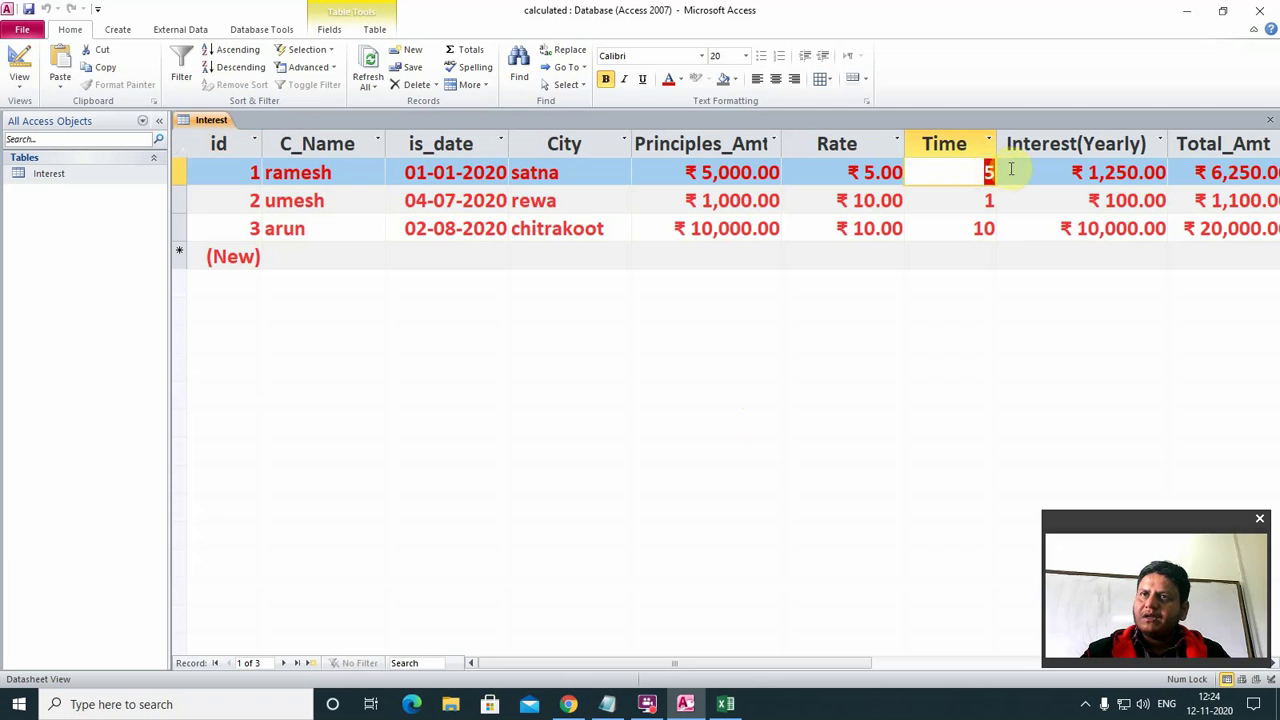